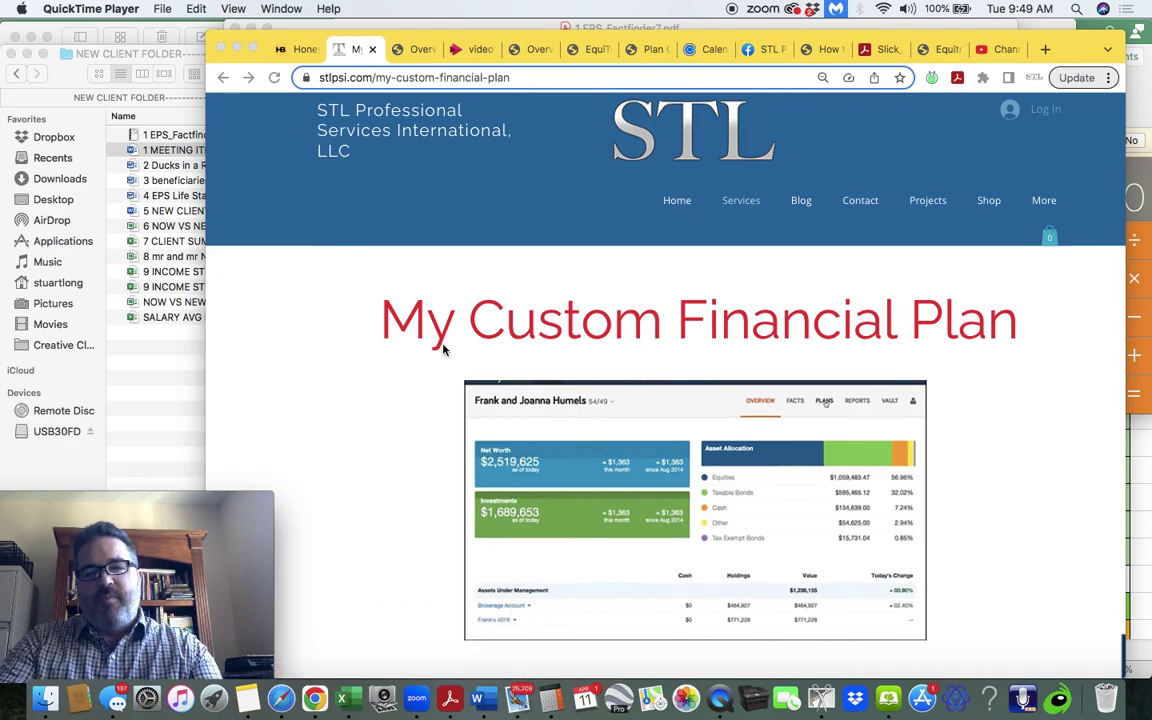
- Scroll the stlpsi.com My Custom Financial Plan page down to the Bronze, Silver and Gold tiers
{"action": "scroll", "coordinate": [717, 415], "scroll_direction": "down", "scroll_amount": 10}
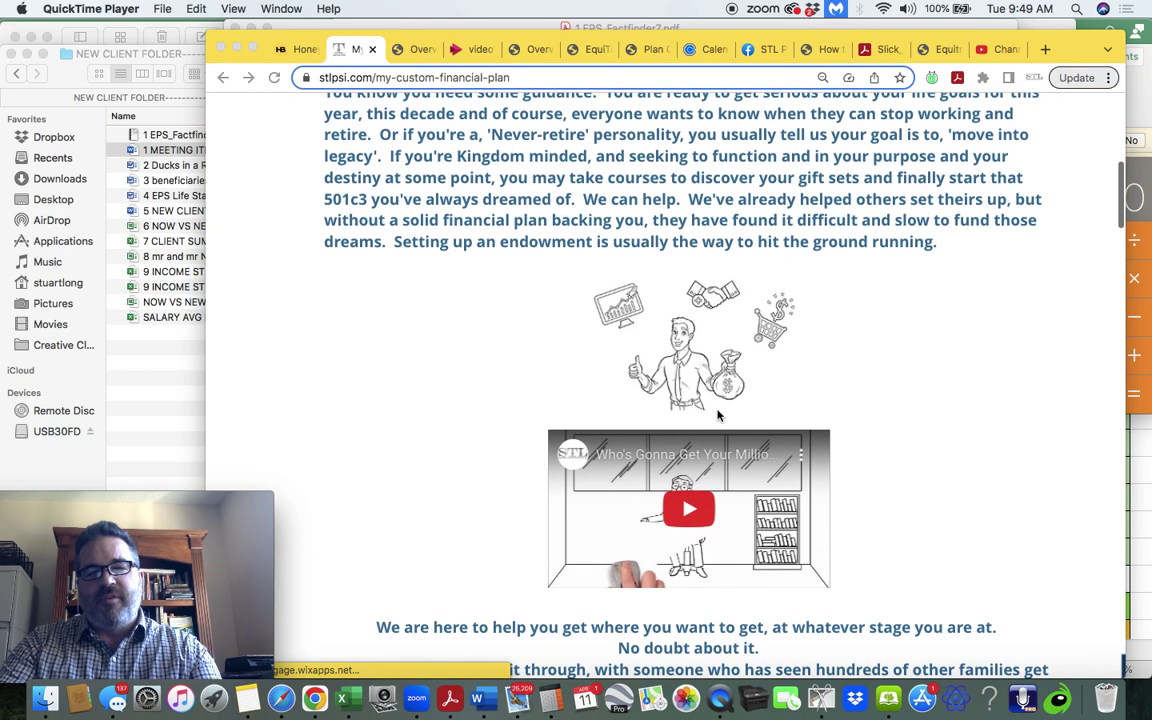
{"action": "scroll", "coordinate": [717, 415], "scroll_direction": "down", "scroll_amount": 5}
{"action": "scroll", "coordinate": [717, 415], "scroll_direction": "down", "scroll_amount": 10}
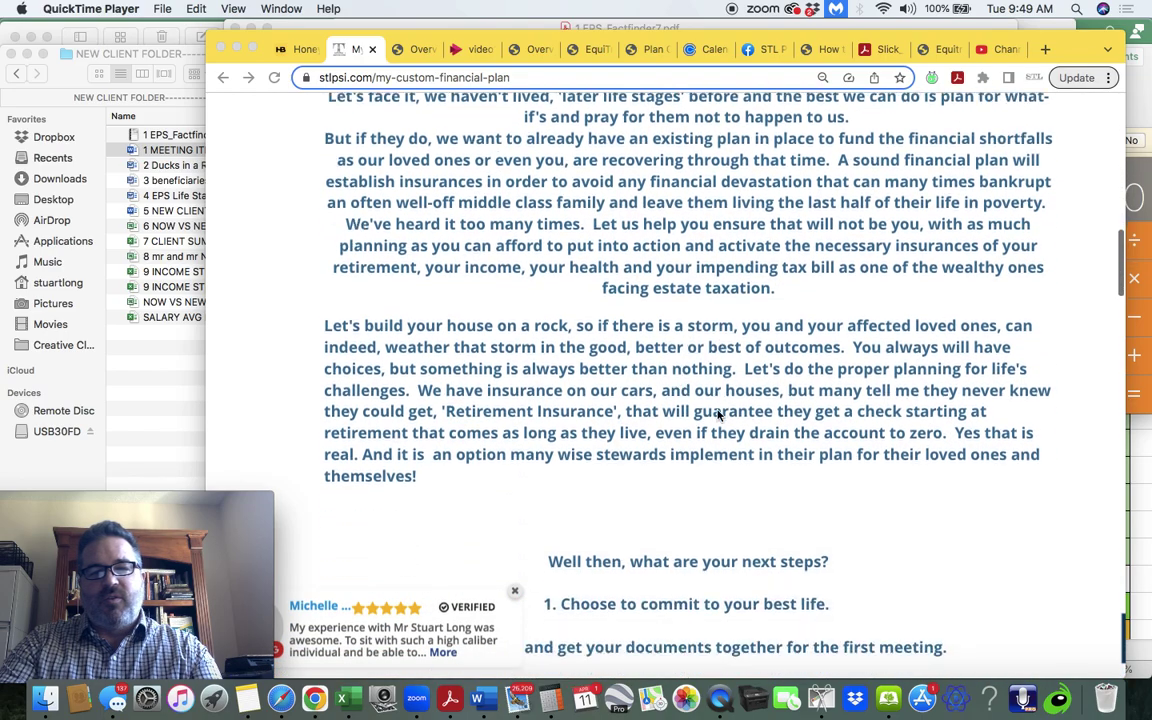
{"action": "scroll", "coordinate": [717, 415], "scroll_direction": "down", "scroll_amount": 1}
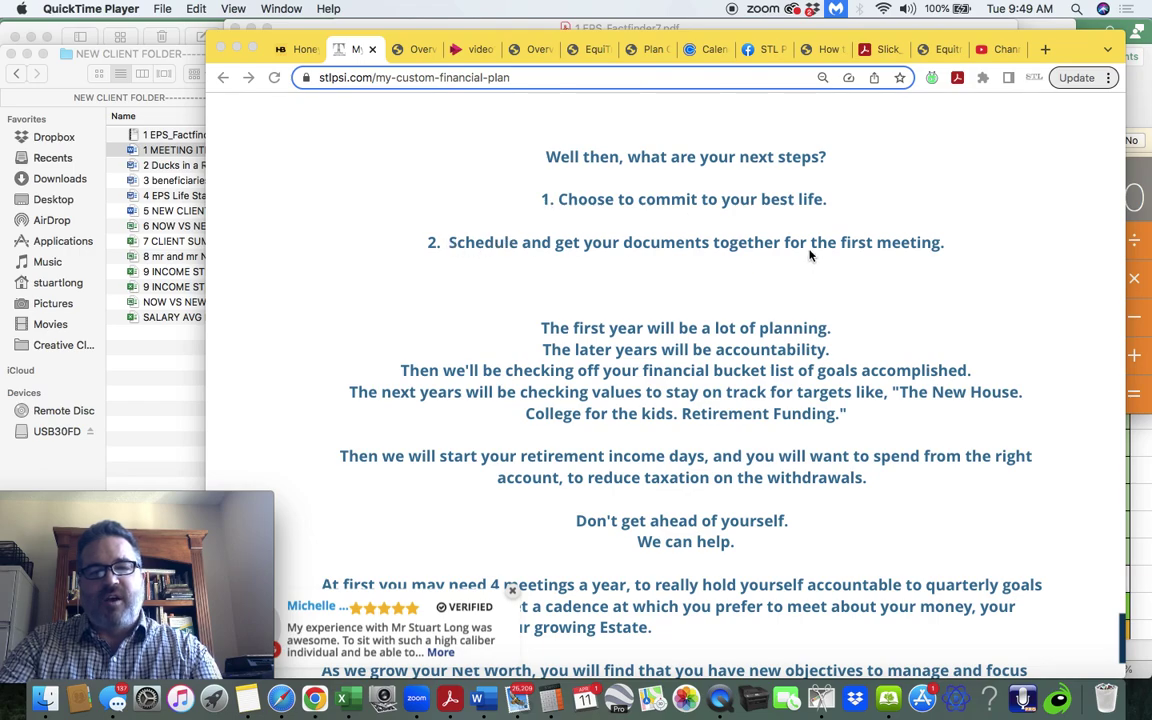
{"action": "scroll", "coordinate": [810, 255], "scroll_direction": "down", "scroll_amount": 5}
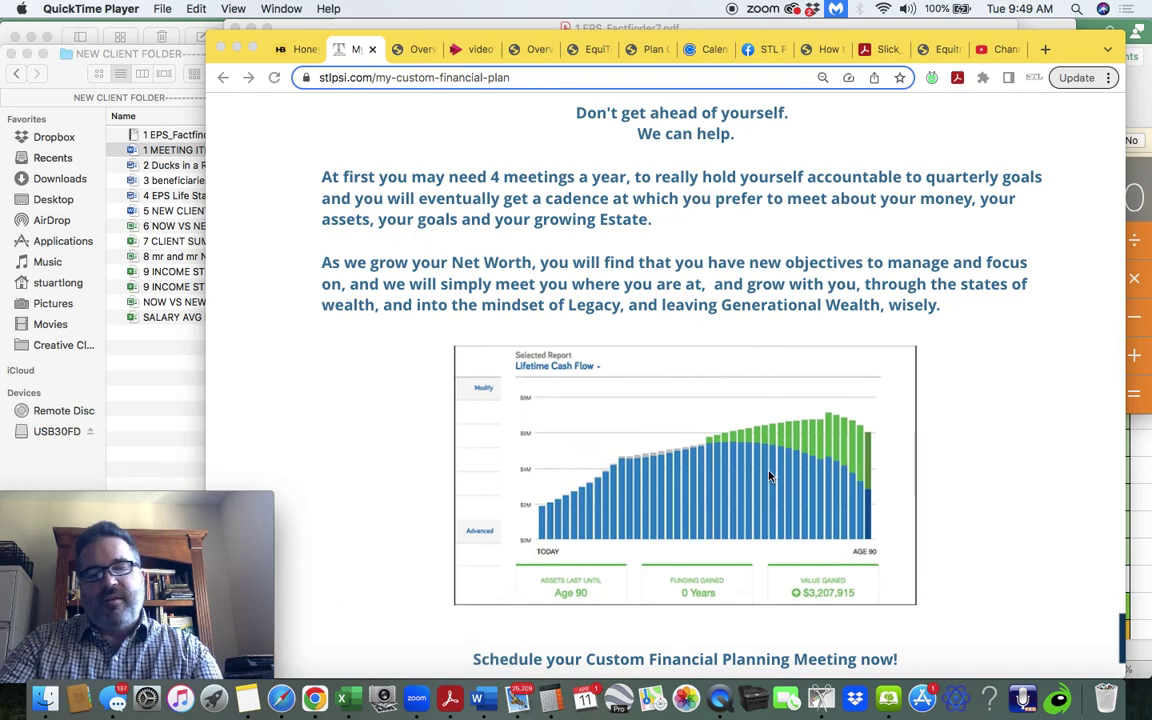
{"action": "scroll", "coordinate": [769, 476], "scroll_direction": "down", "scroll_amount": 5}
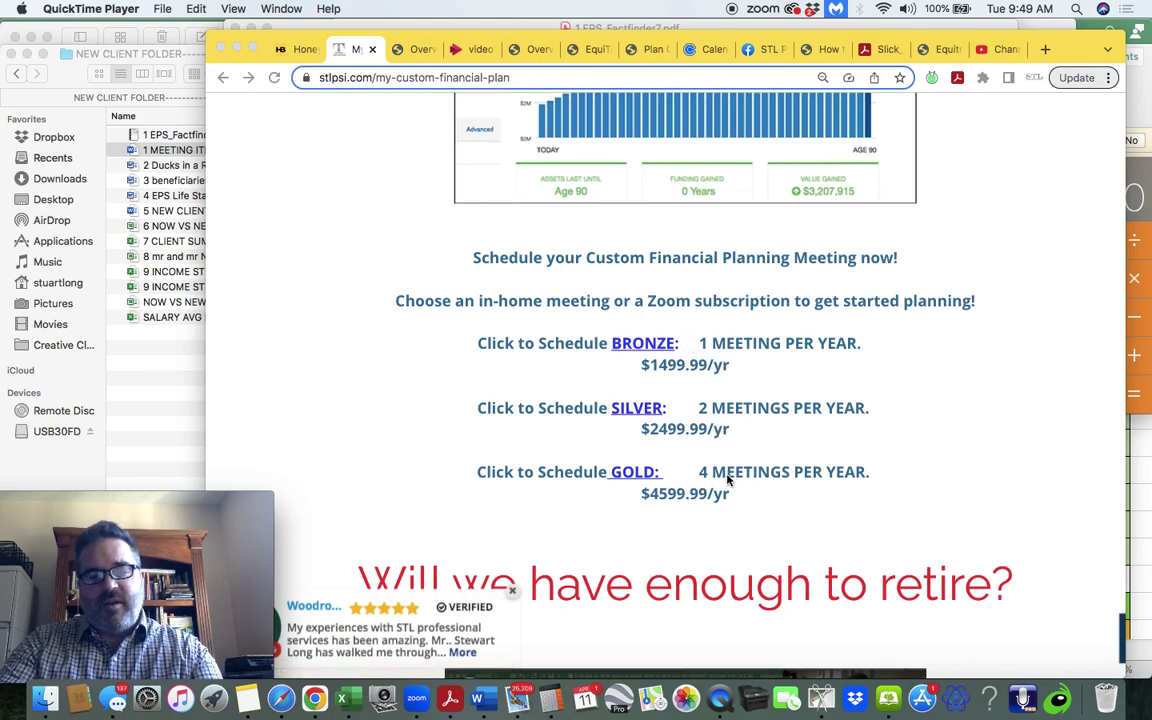
{"action": "key", "text": "ctrl+Up"}
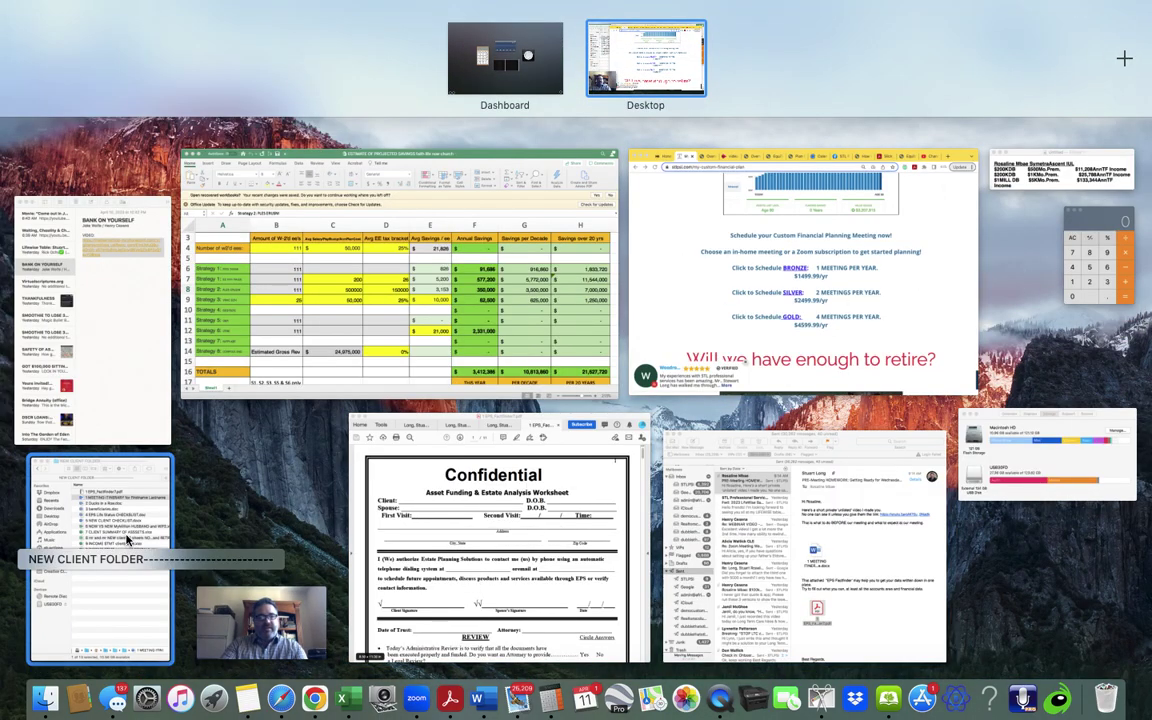
- Open 1 MEETING ITINERARY from NEW CLIENT FOLDER in Word and select the MEETING 1 section
{"action": "left_click", "coordinate": [95, 555]}
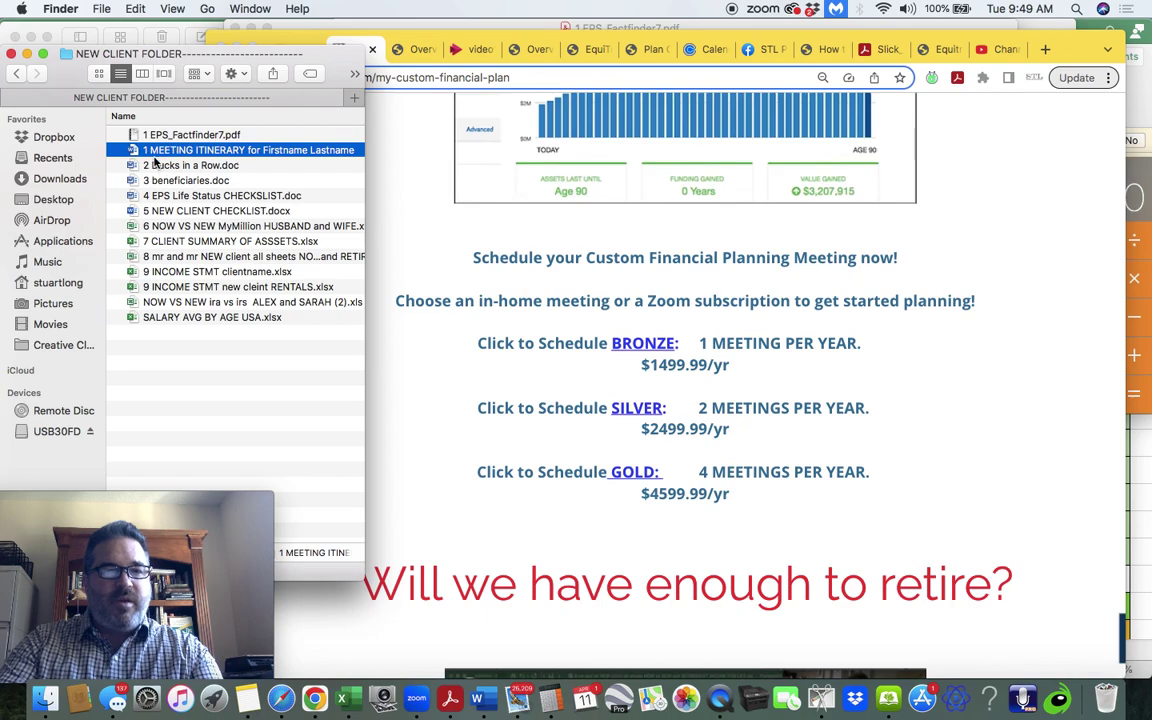
{"action": "double_click", "coordinate": [143, 152]}
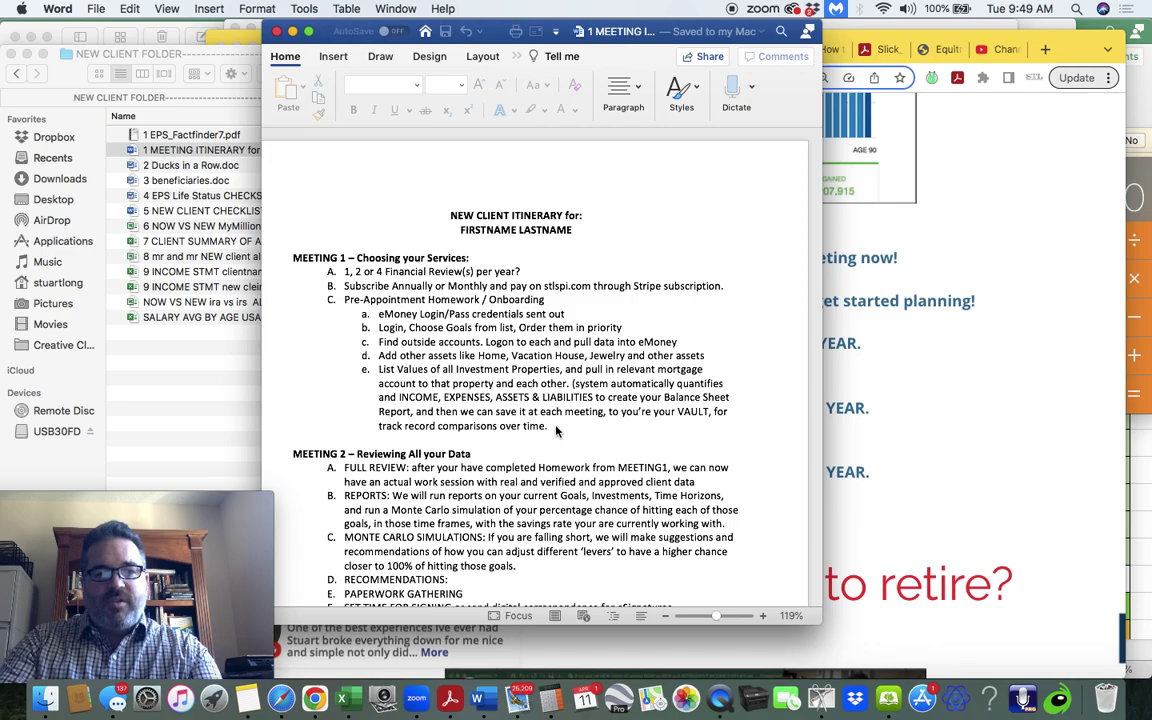
{"action": "left_click", "coordinate": [895, 413]}
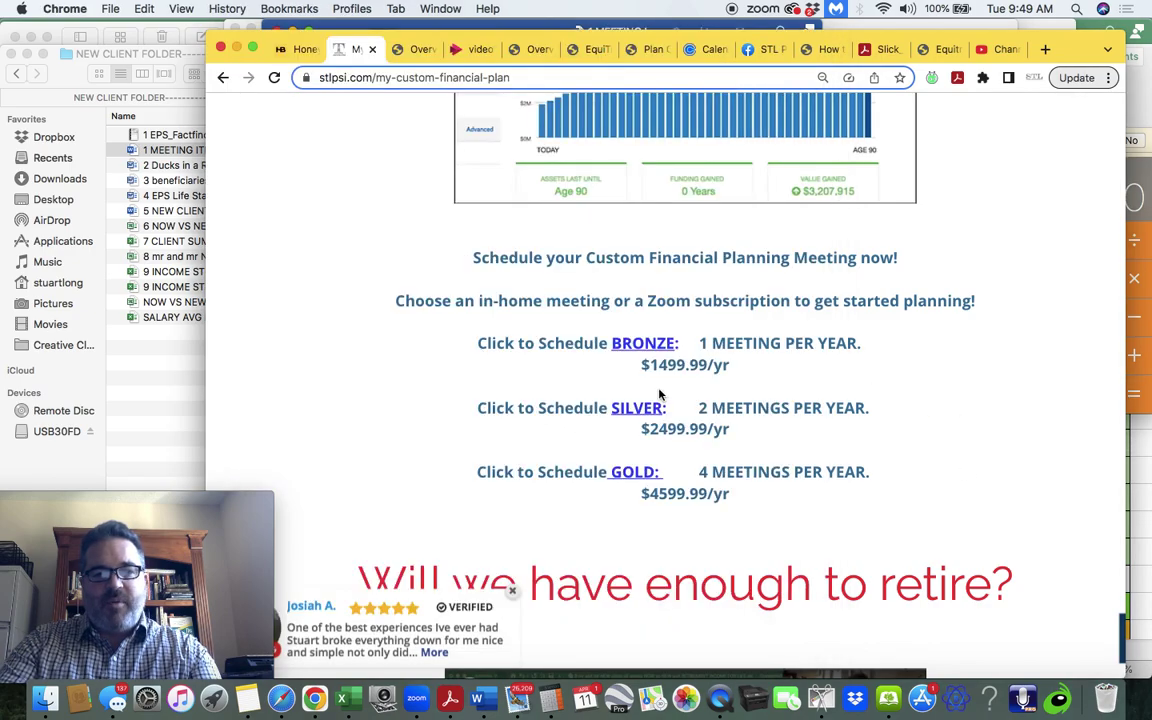
{"action": "key", "text": "ctrl+Up"}
{"action": "left_click", "coordinate": [289, 485]}
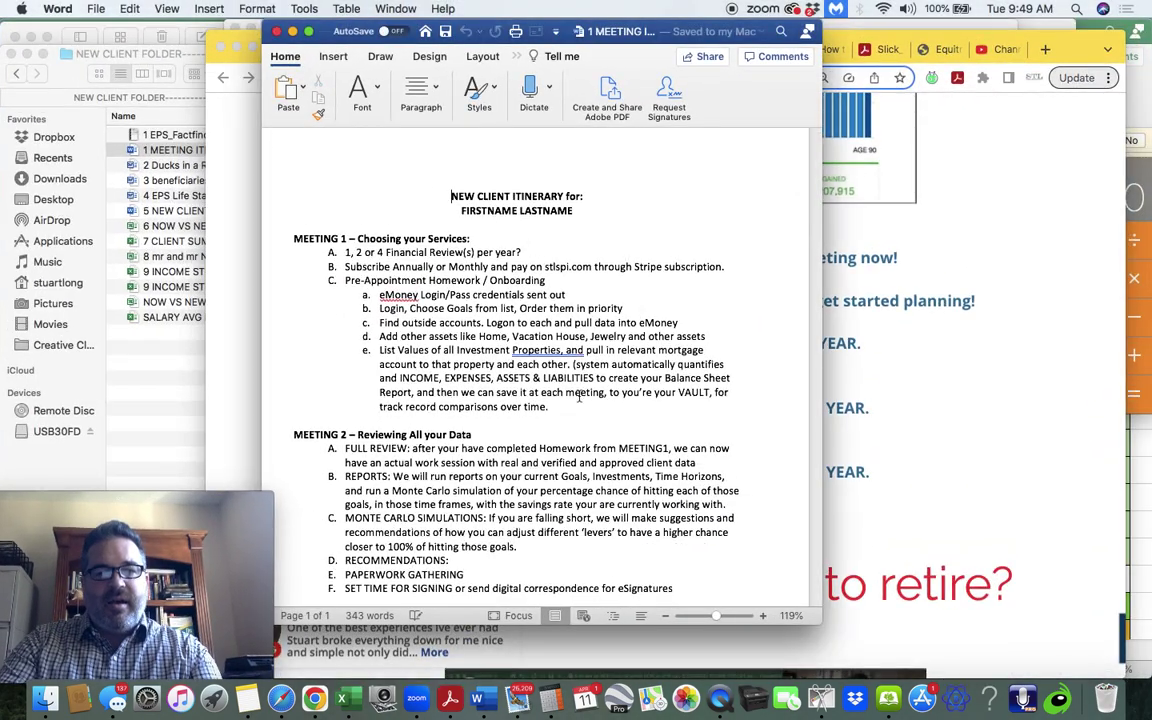
{"action": "left_click_drag", "start_coordinate": [549, 407], "coordinate": [293, 238]}
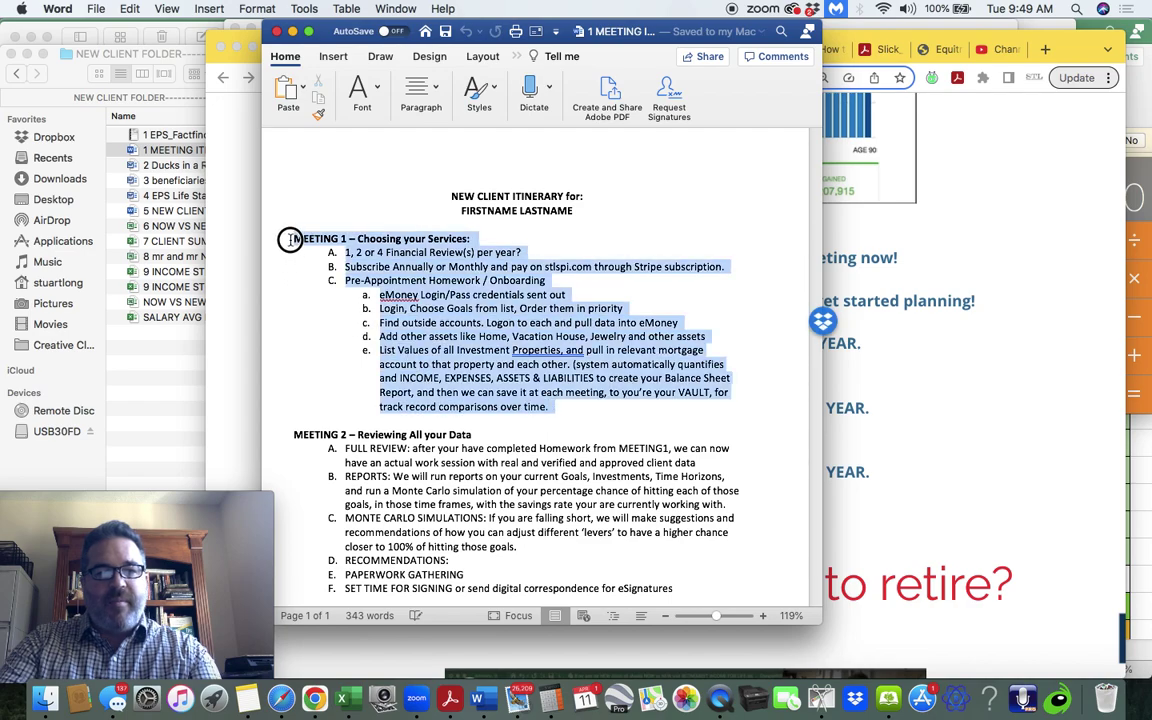
{"action": "left_click", "coordinate": [350, 252]}
- Highlight the yearly financial reviews item in the itinerary, then return to the Chrome plan page
{"action": "left_click", "coordinate": [895, 423]}
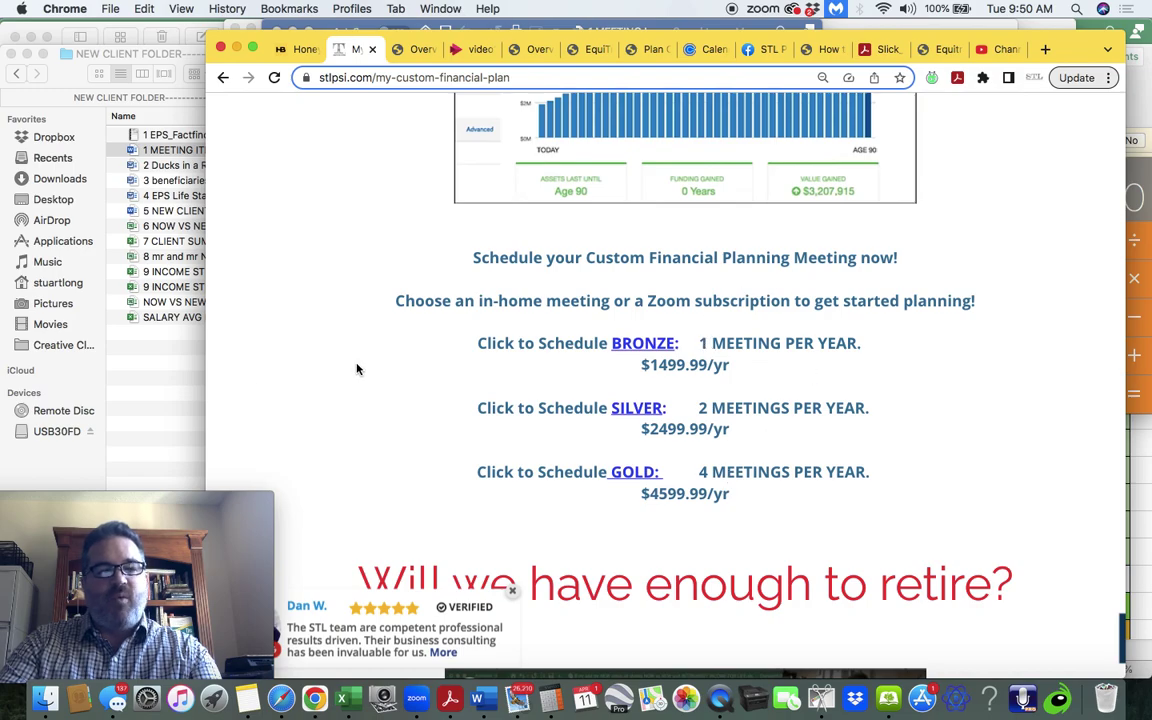
{"action": "left_click", "coordinate": [164, 400]}
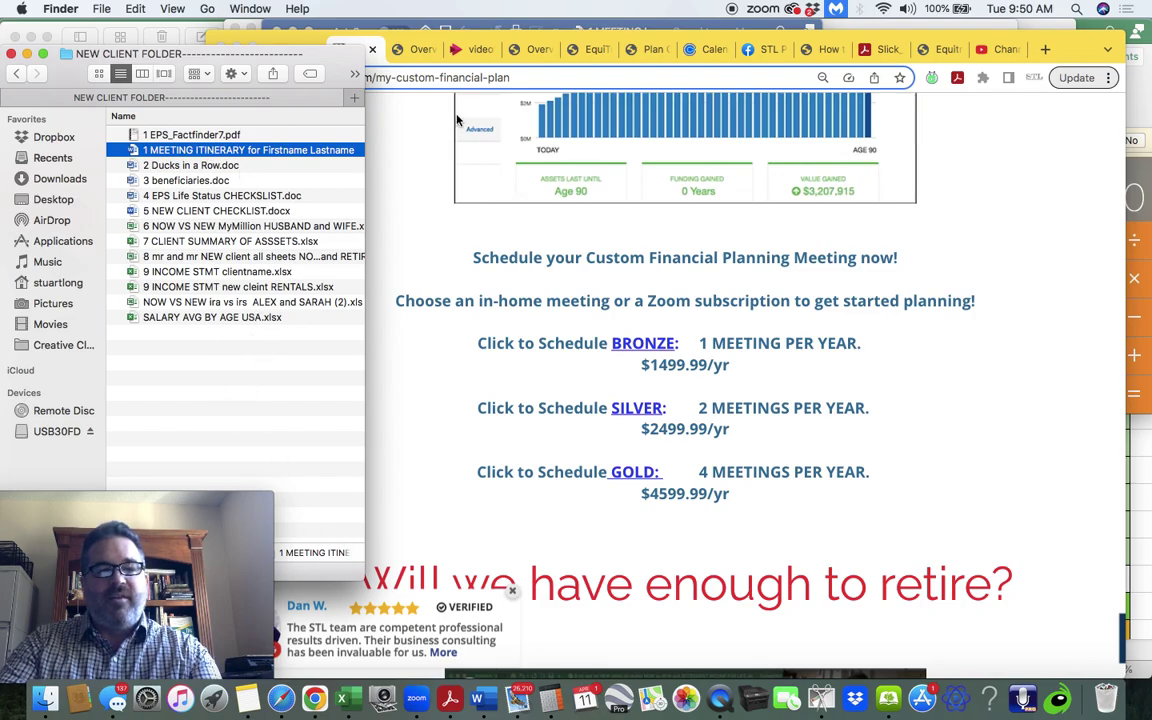
{"action": "key", "text": "ctrl+Up"}
{"action": "left_click", "coordinate": [350, 505]}
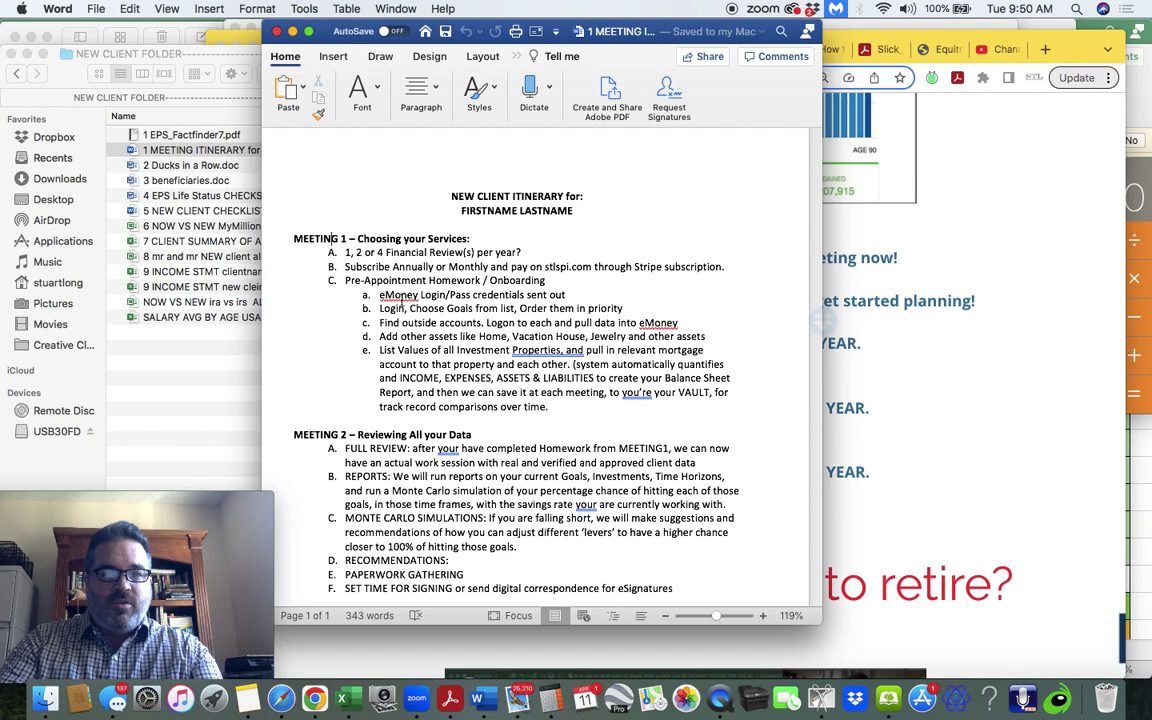
{"action": "left_click_drag", "start_coordinate": [342, 252], "coordinate": [726, 265]}
{"action": "left_click", "coordinate": [942, 338]}
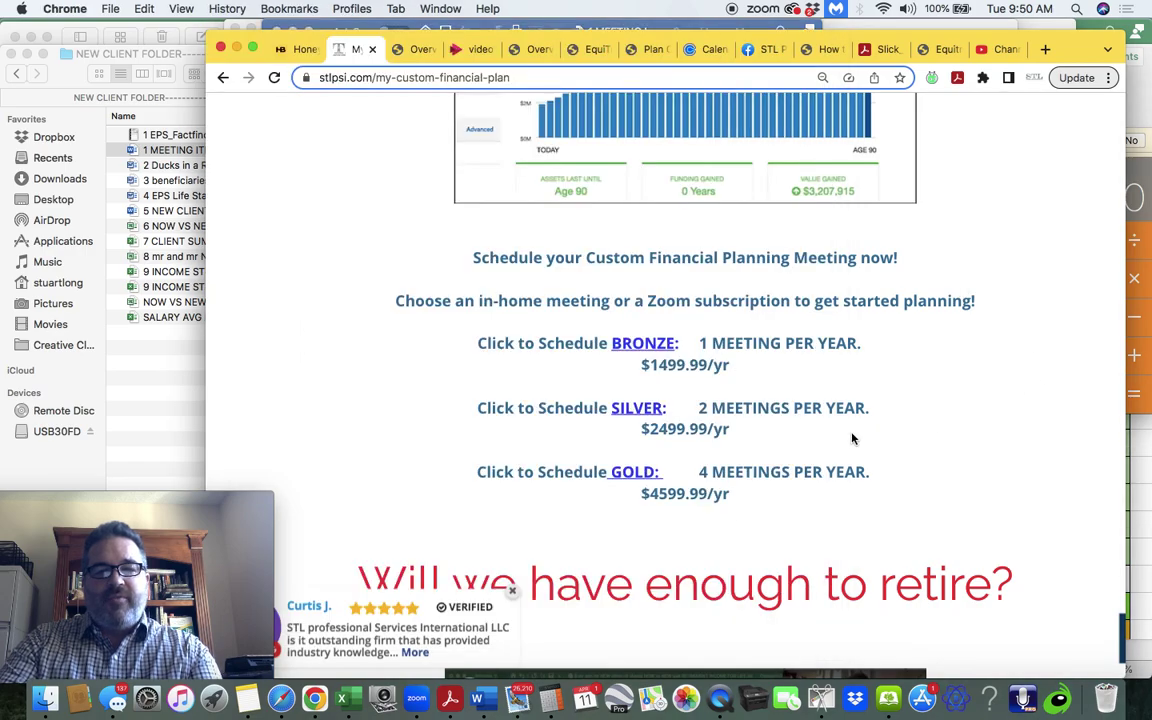
{"action": "scroll", "coordinate": [718, 383], "scroll_direction": "up", "scroll_amount": 15}
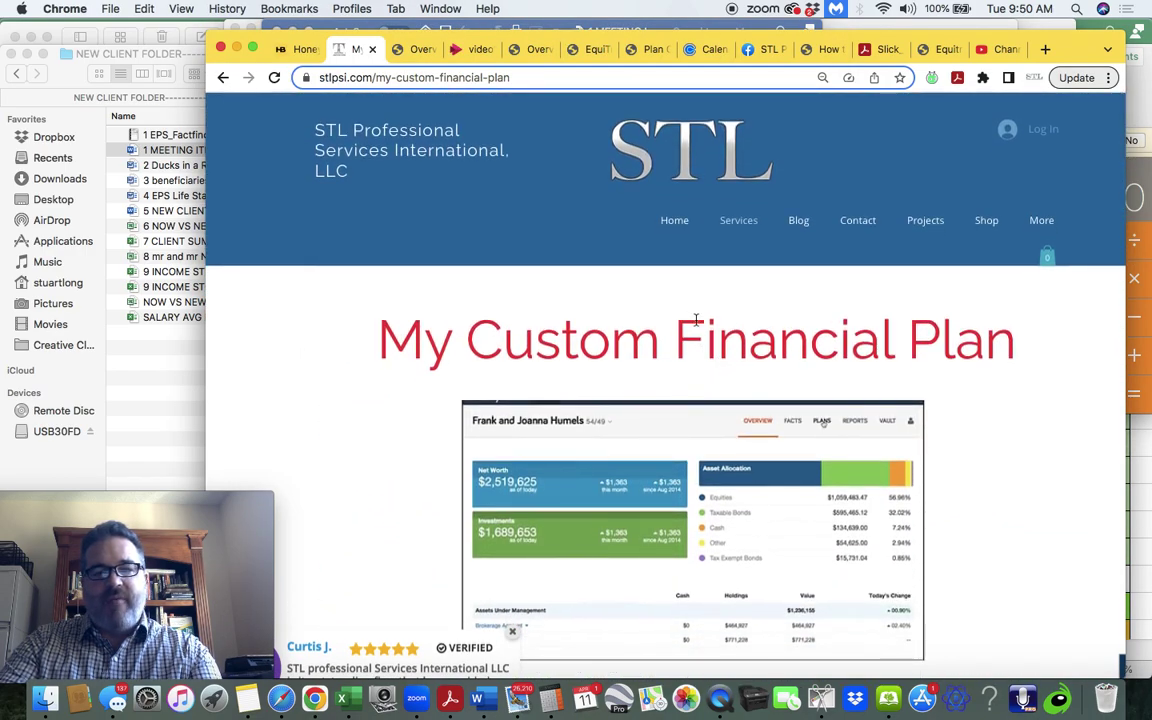
- Open the (GROUPS) My Custom Financial Plan page and subscribe to the BRONZE plan at $125.00/month
{"action": "mouse_move", "coordinate": [738, 222]}
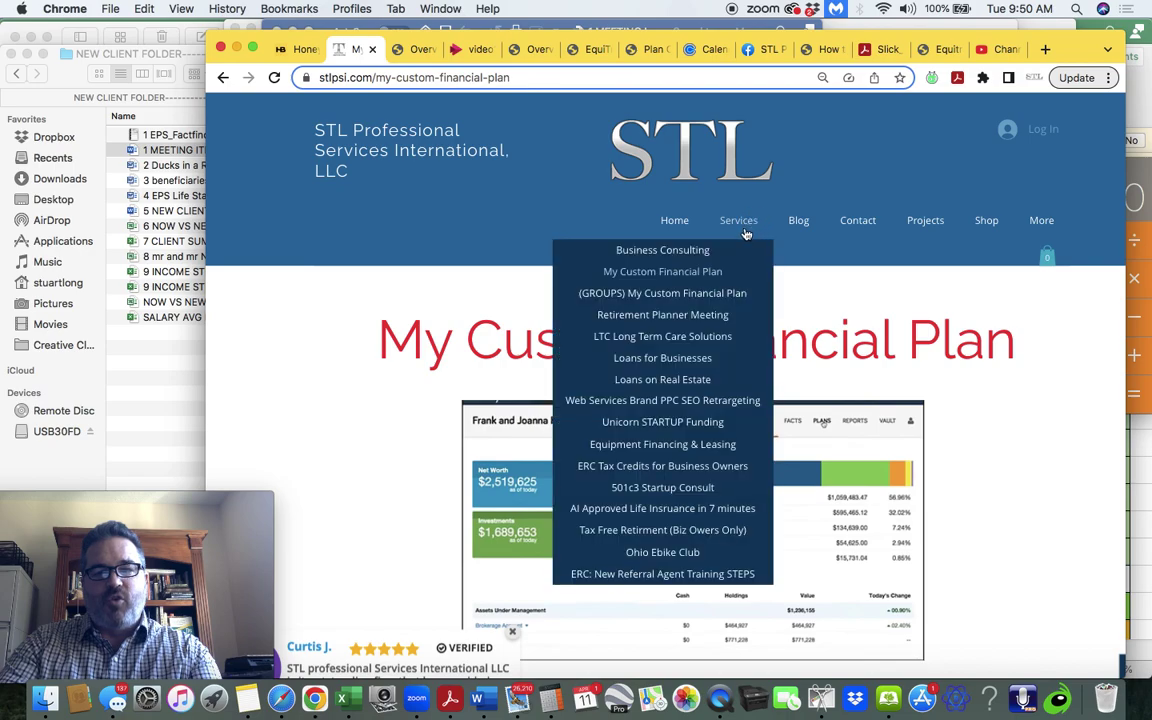
{"action": "left_click", "coordinate": [633, 296]}
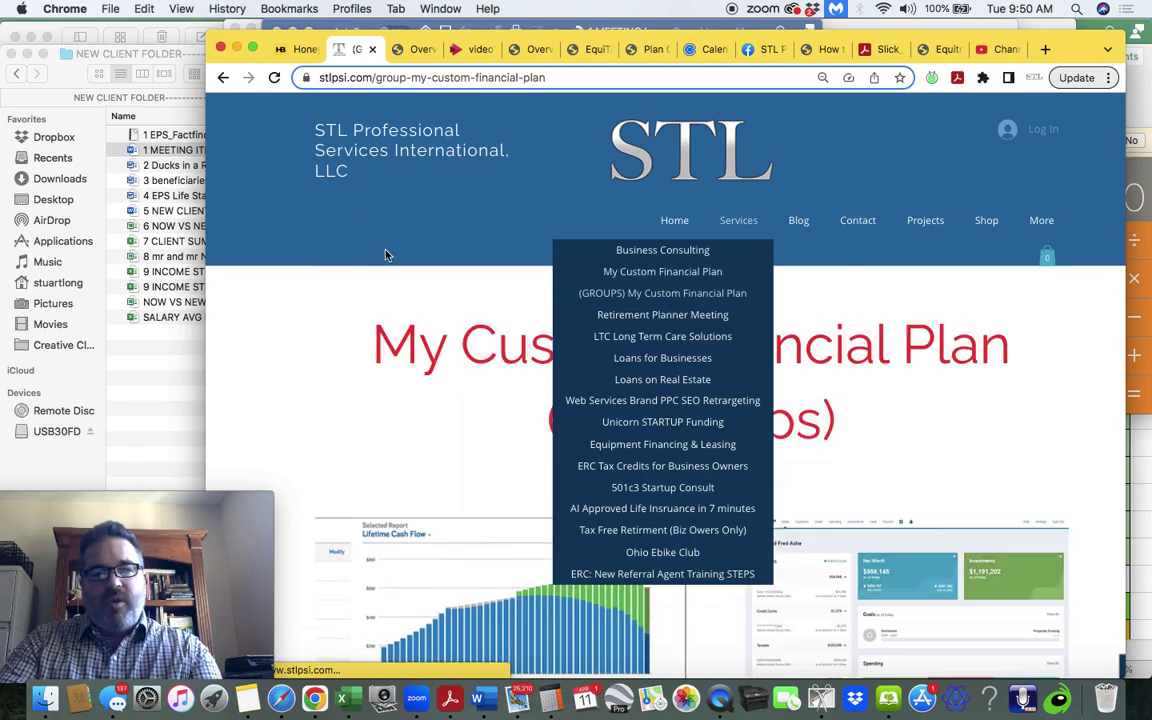
{"action": "scroll", "coordinate": [381, 258], "scroll_direction": "down", "scroll_amount": 20}
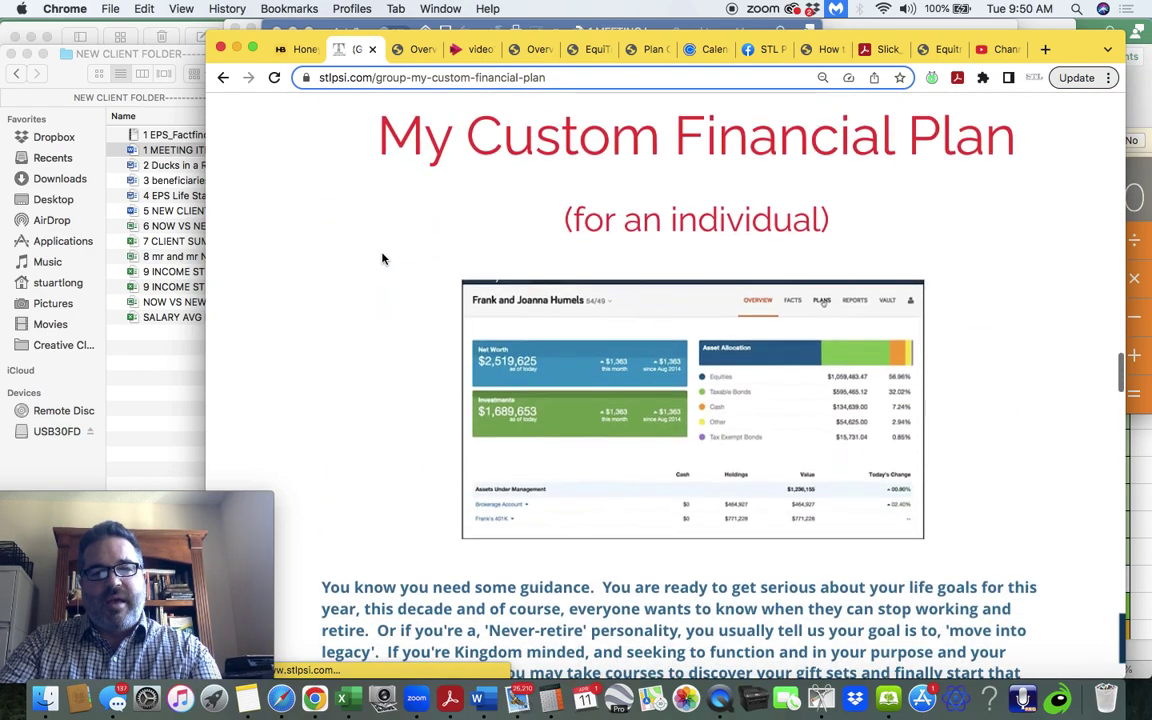
{"action": "scroll", "coordinate": [381, 258], "scroll_direction": "up", "scroll_amount": 5}
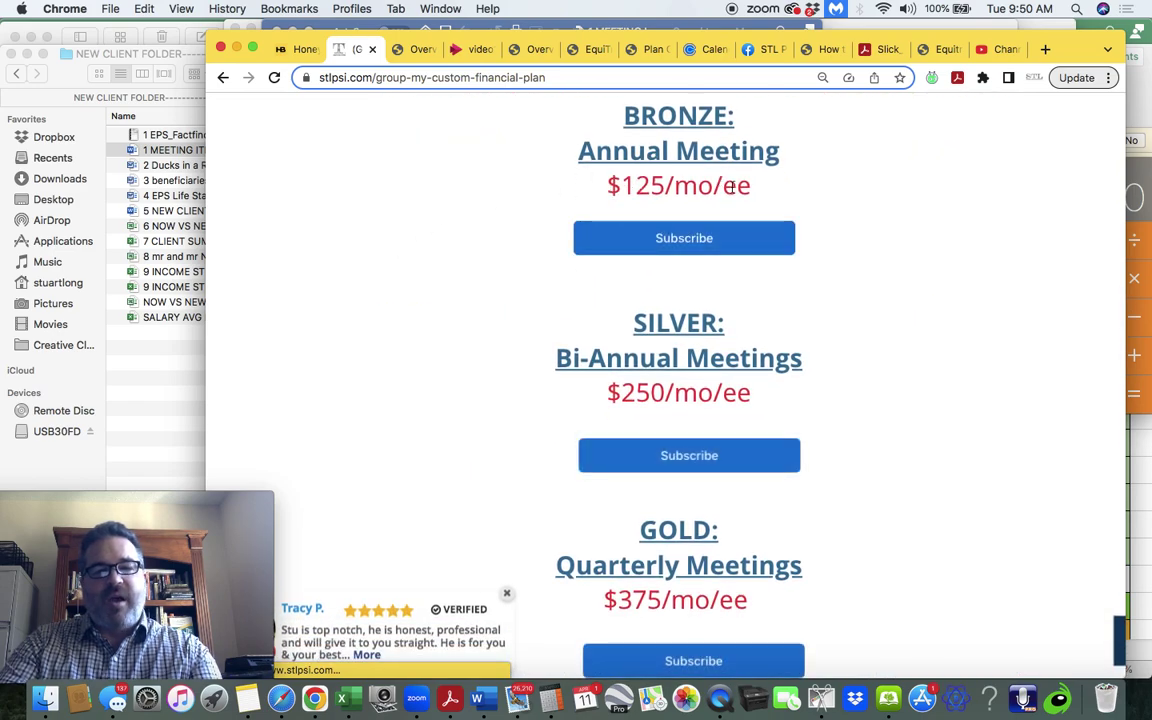
{"action": "left_click", "coordinate": [671, 247]}
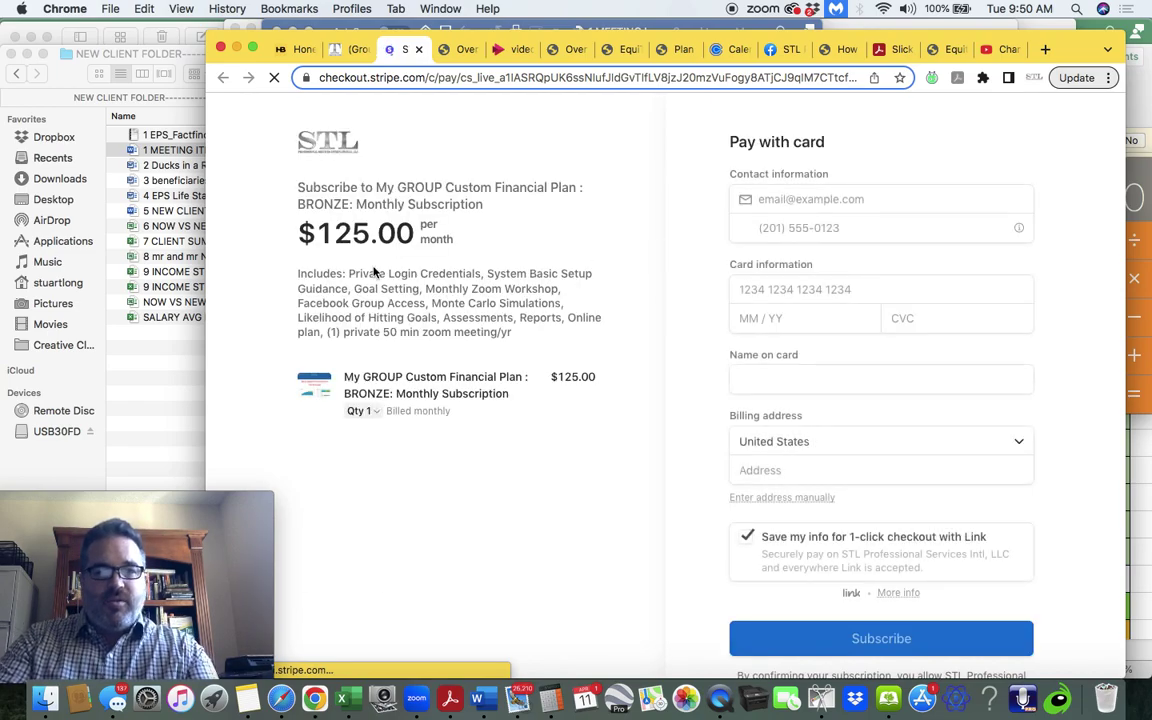
- Change the BRONZE checkout quantity from 1 to 5 and update the order
{"action": "left_click", "coordinate": [374, 412]}
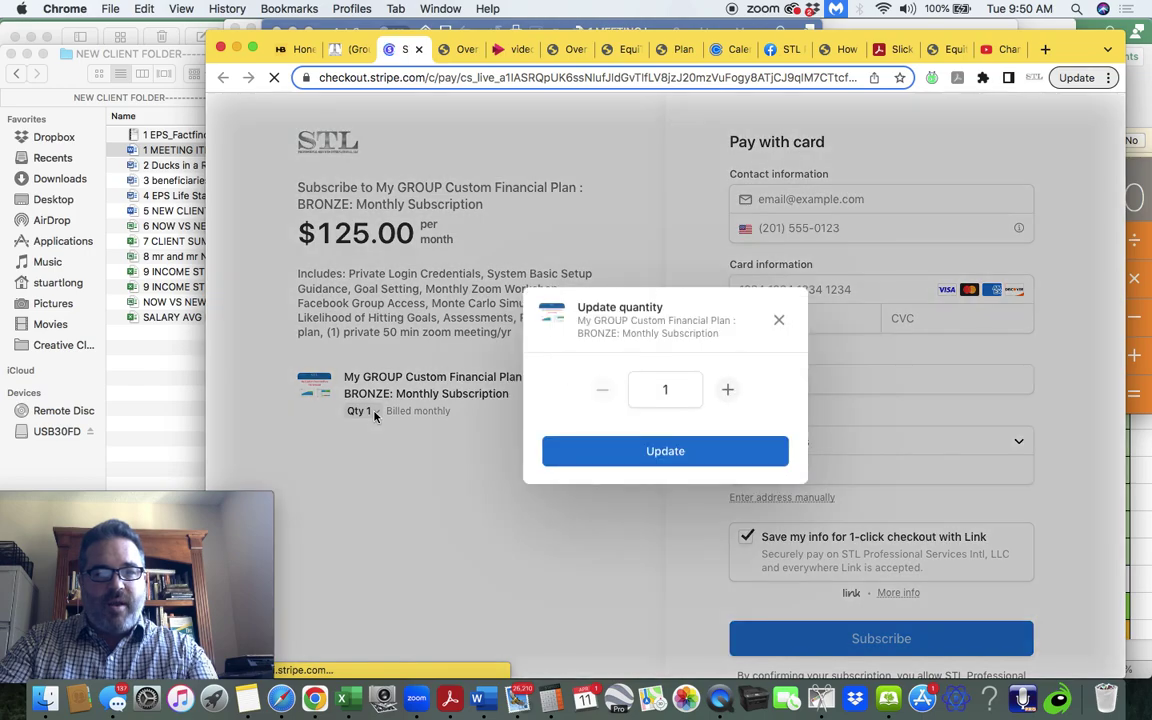
{"action": "left_click", "coordinate": [726, 390]}
{"action": "left_click", "coordinate": [726, 390]}
{"action": "left_click", "coordinate": [726, 390]}
{"action": "left_click", "coordinate": [726, 390]}
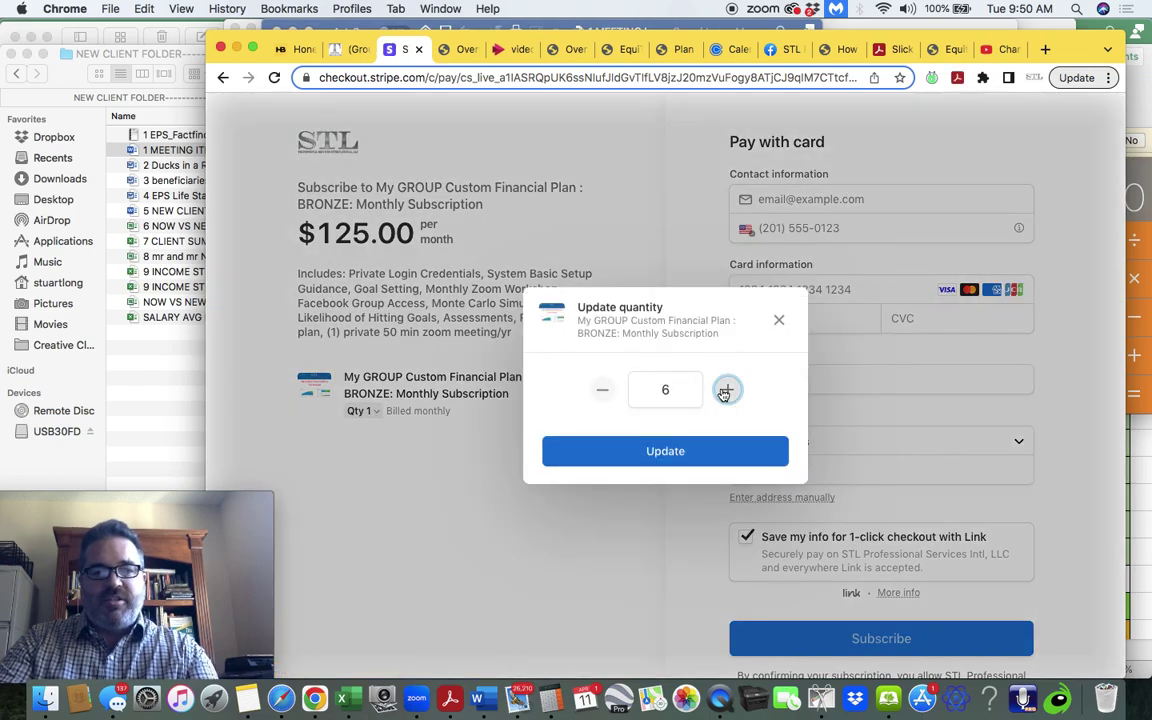
{"action": "left_click", "coordinate": [726, 390]}
{"action": "left_click", "coordinate": [603, 390]}
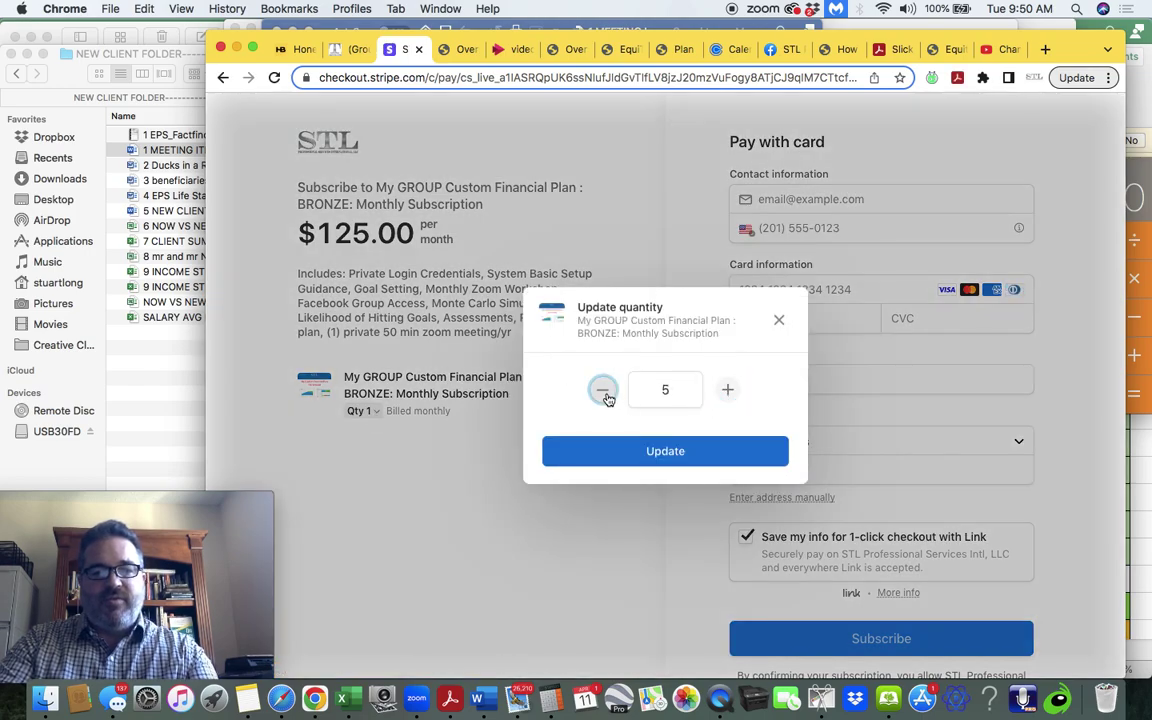
{"action": "double_click", "coordinate": [665, 390]}
{"action": "type", "text": "3"}
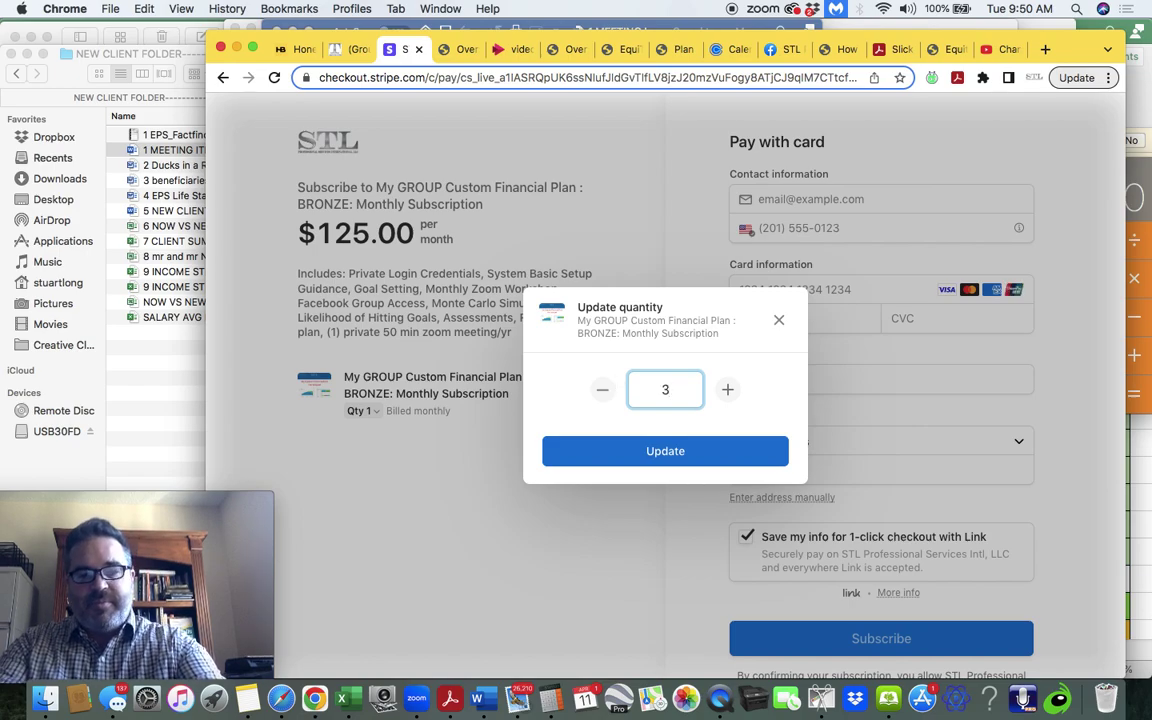
{"action": "type", "text": "5"}
{"action": "left_click", "coordinate": [694, 456]}
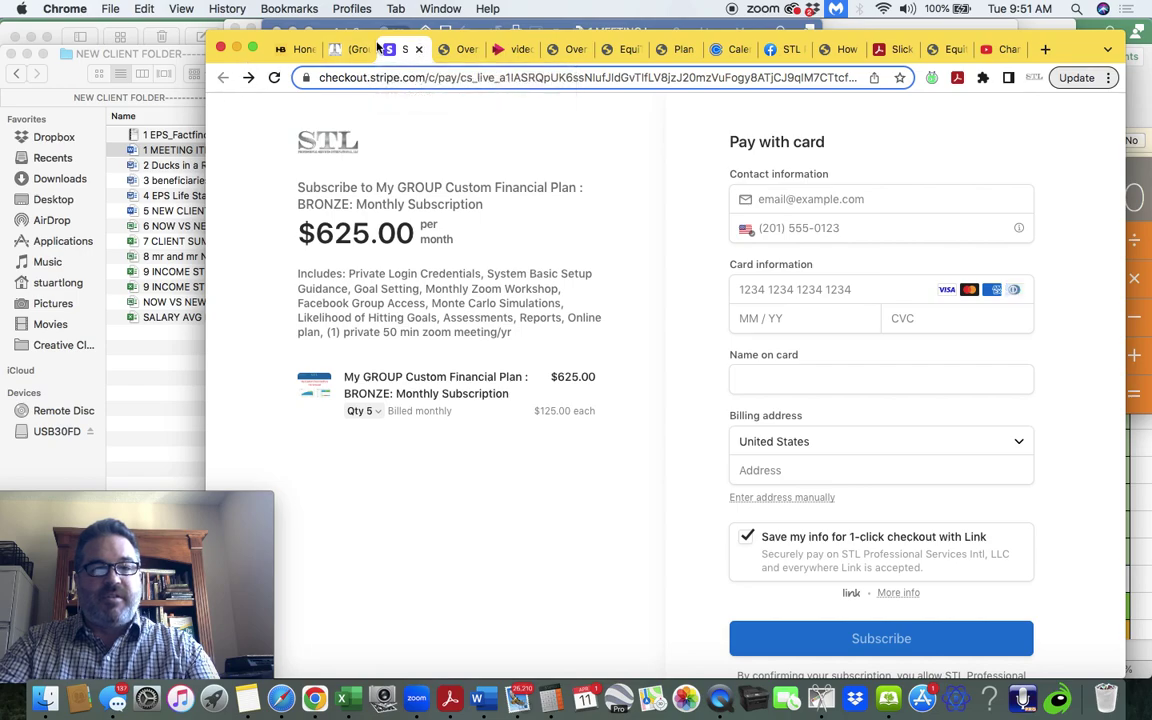
- Go back to the group plan pricing page and start checkout for the GOLD plan
{"action": "left_click", "coordinate": [338, 52]}
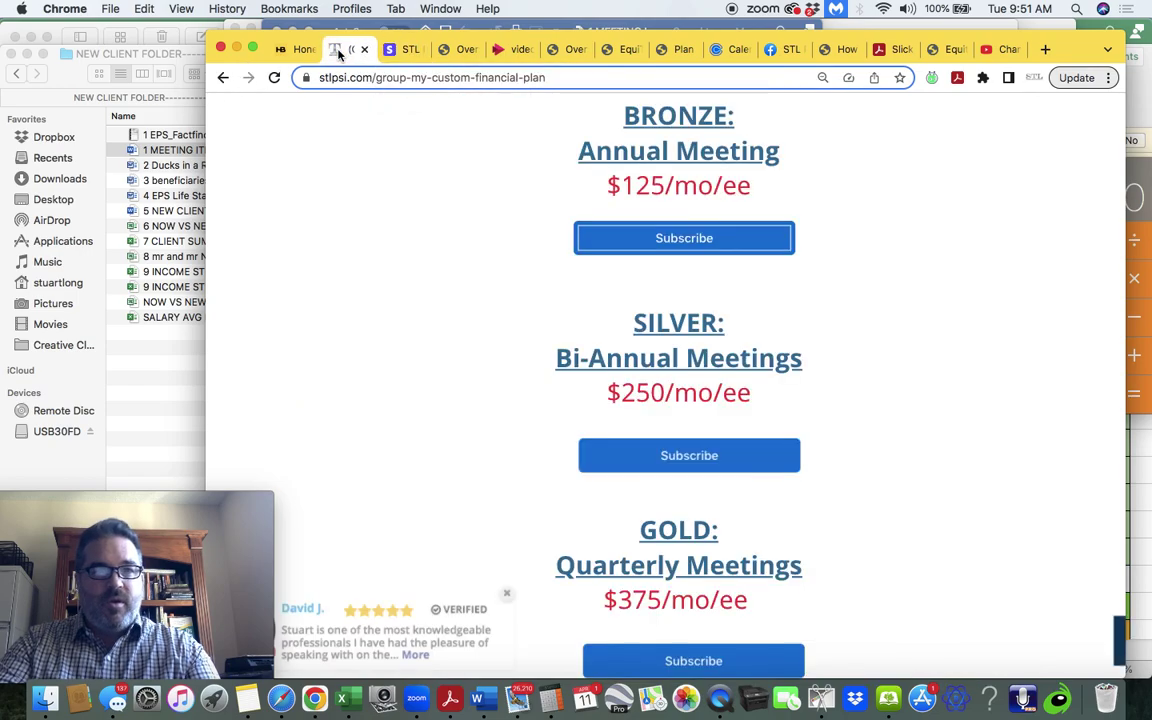
{"action": "scroll", "coordinate": [506, 530], "scroll_direction": "down", "scroll_amount": 3}
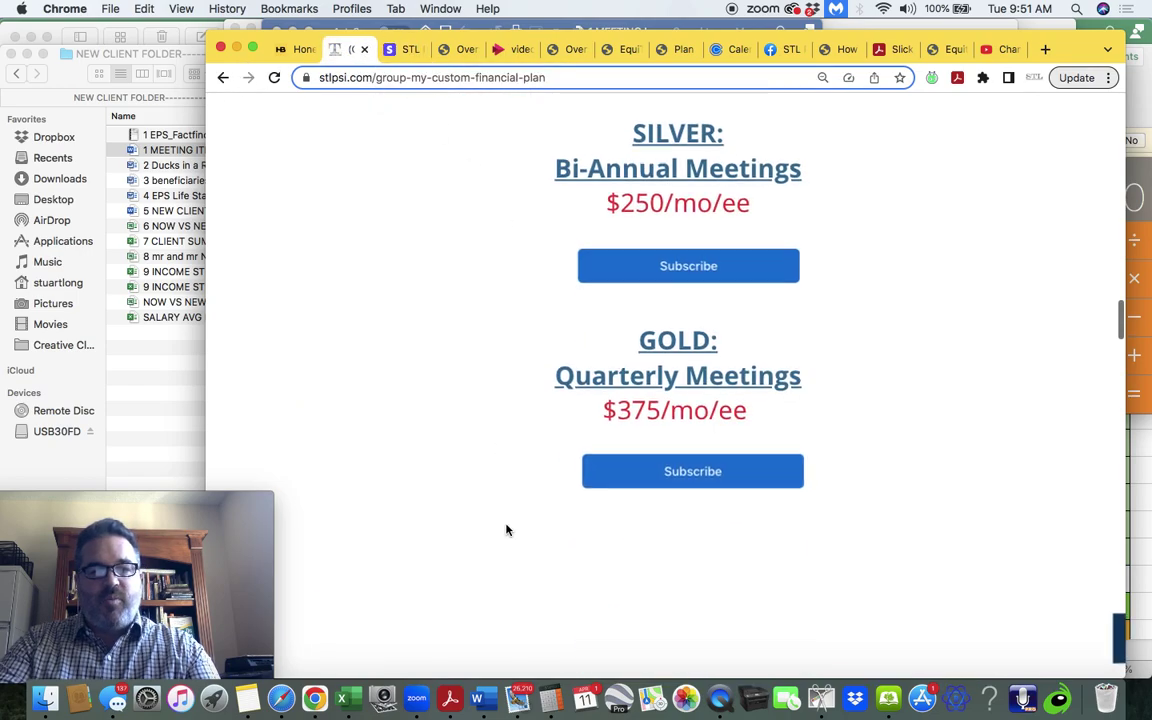
{"action": "left_click", "coordinate": [703, 482]}
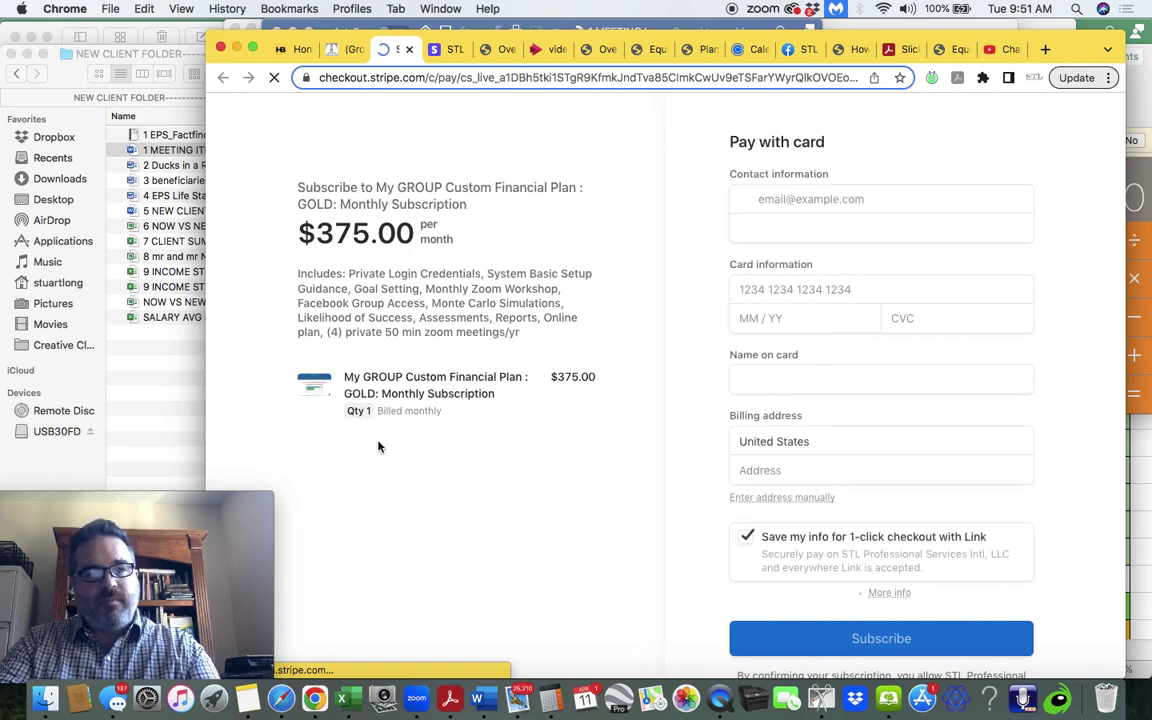
- Set the GOLD quantity to 5 at $375.00 each and update the order
{"action": "left_click", "coordinate": [359, 412]}
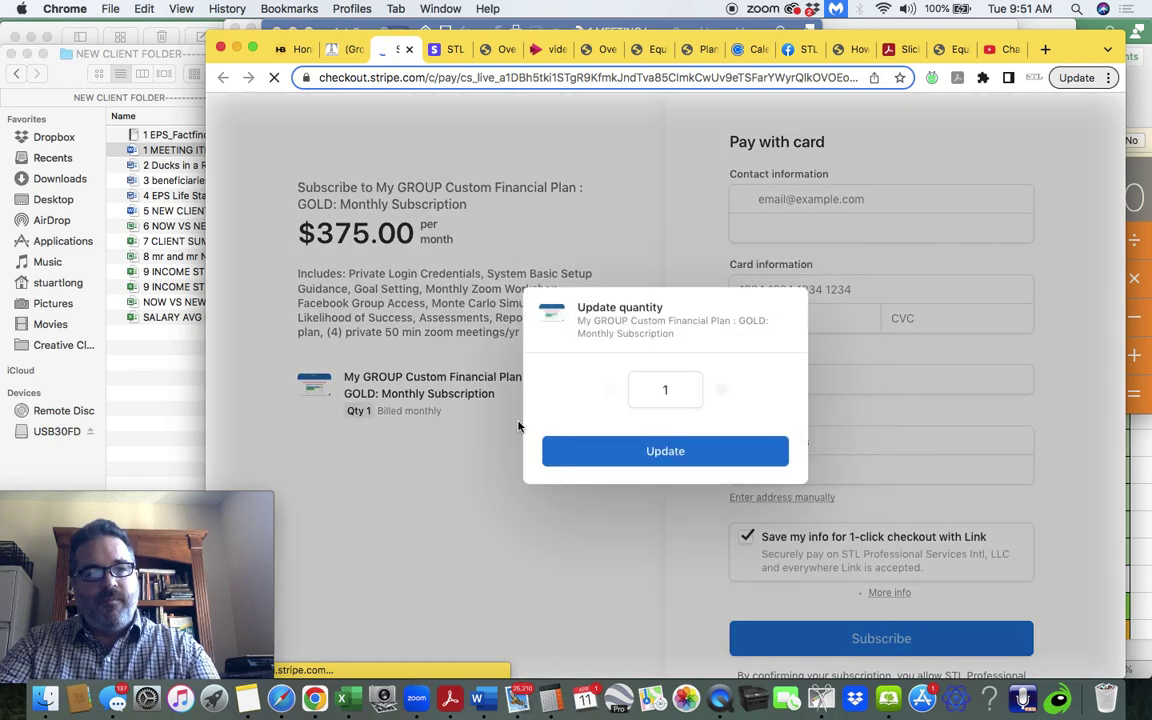
{"action": "double_click", "coordinate": [645, 390]}
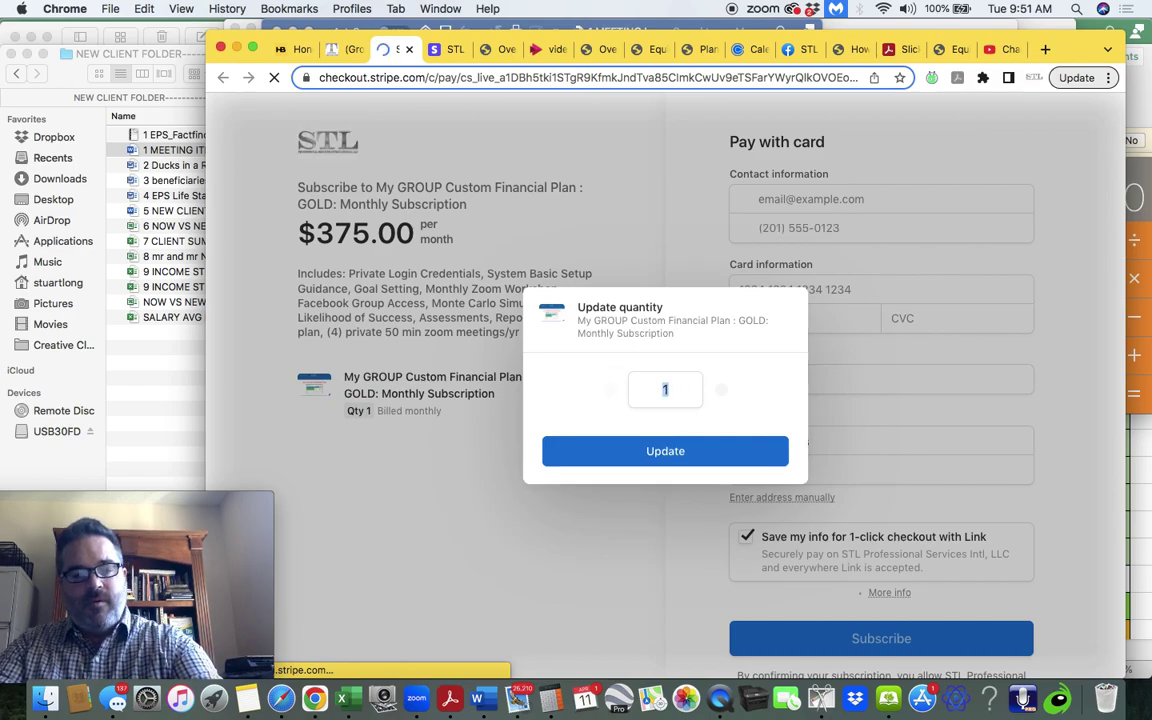
{"action": "type", "text": "5"}
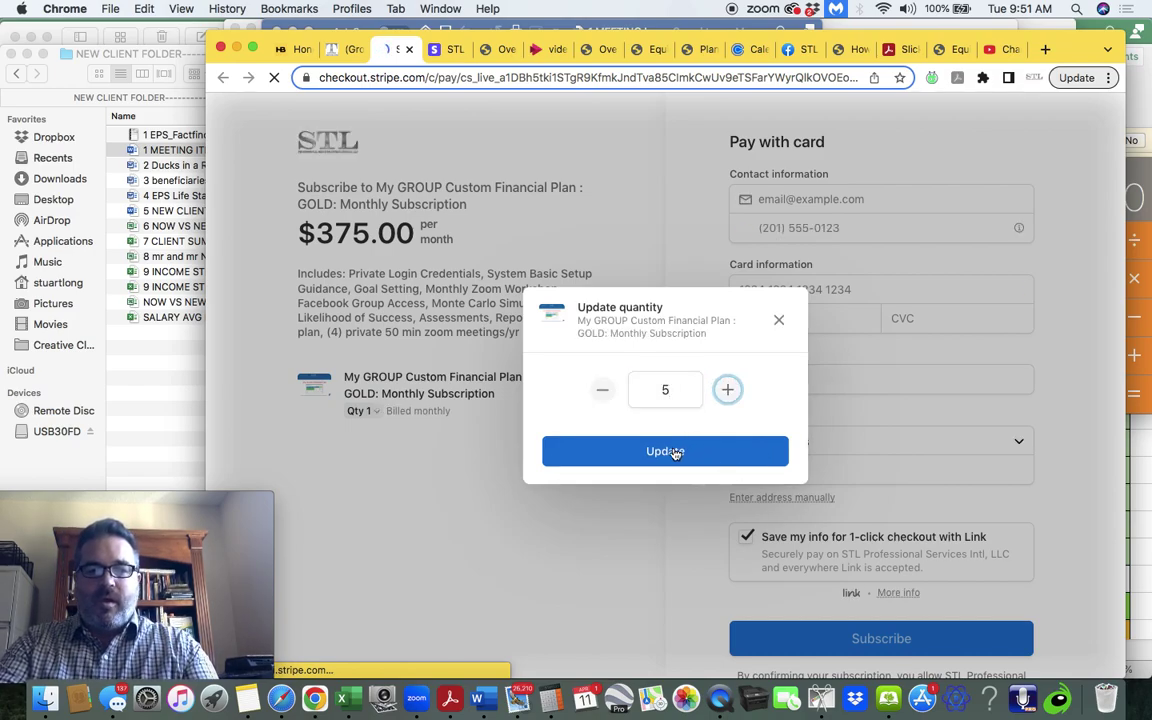
{"action": "left_click", "coordinate": [676, 452]}
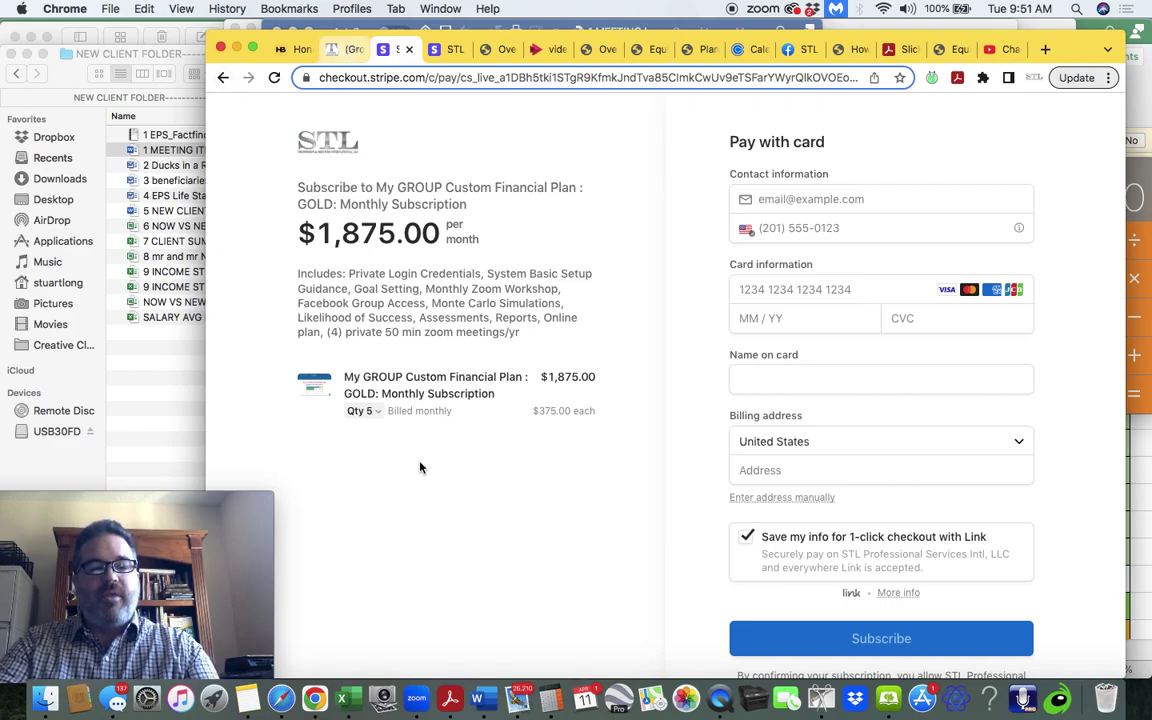
{"action": "key", "text": "ctrl+Up"}
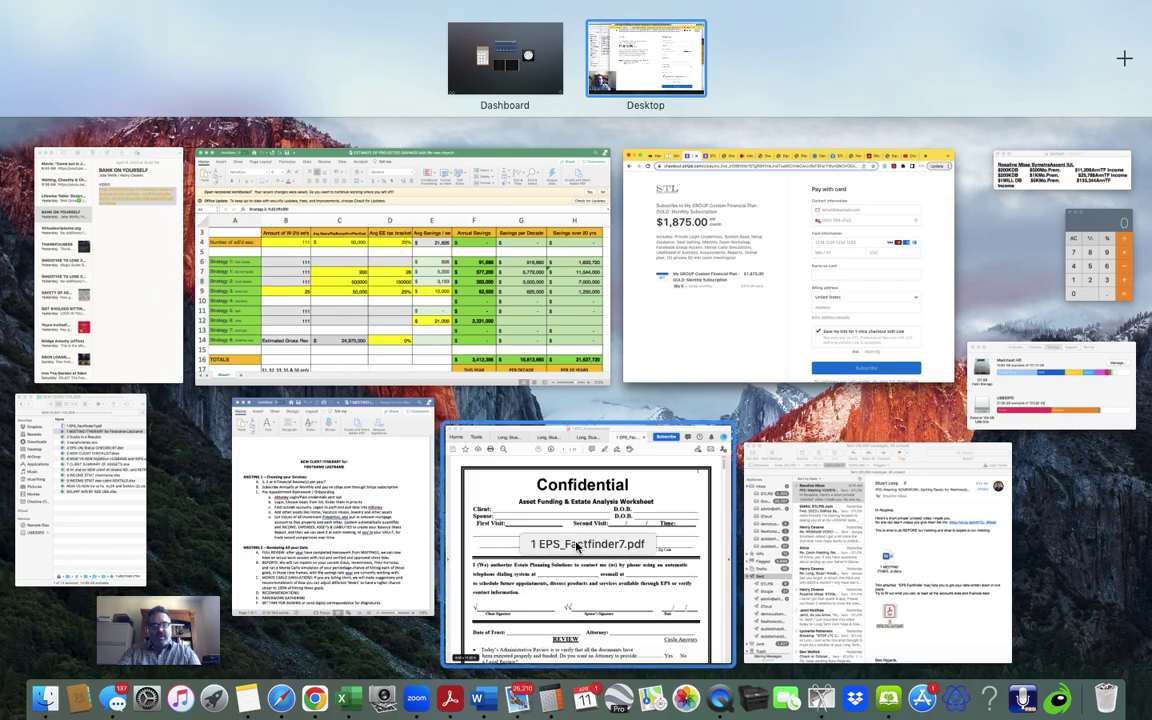
- In the Word itinerary, highlight the MEETING 1 heading and the Pre-Appointment Homework / Onboarding line
{"action": "left_click", "coordinate": [333, 493]}
{"action": "left_click_drag", "start_coordinate": [296, 237], "coordinate": [752, 271]}
{"action": "left_click", "coordinate": [721, 267]}
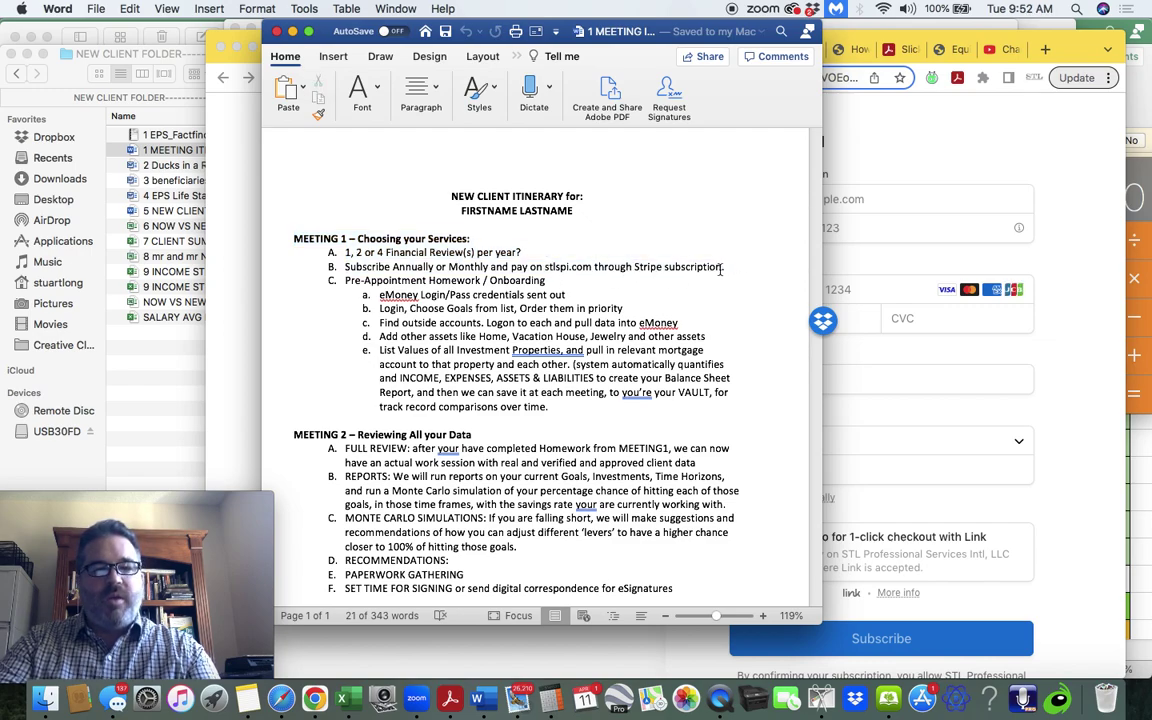
{"action": "left_click_drag", "start_coordinate": [546, 281], "coordinate": [300, 281]}
- Switch back to Chrome and close the GOLD checkout tab
{"action": "key", "text": "ctrl+Up"}
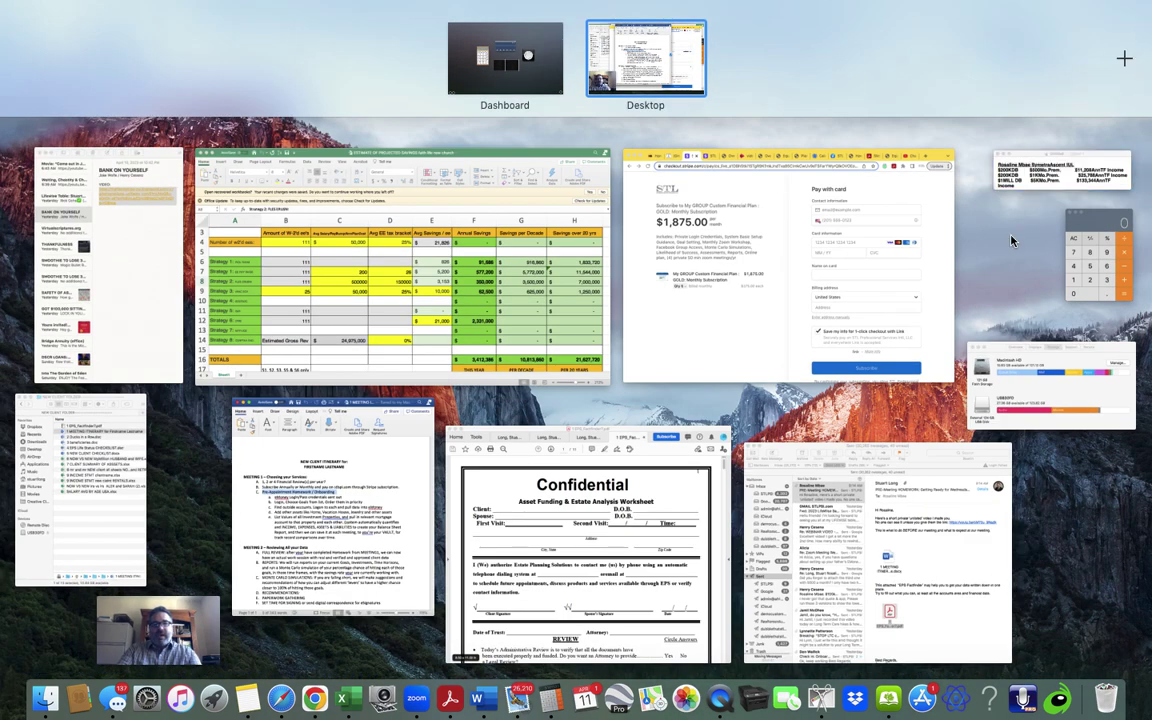
{"action": "left_click", "coordinate": [710, 279]}
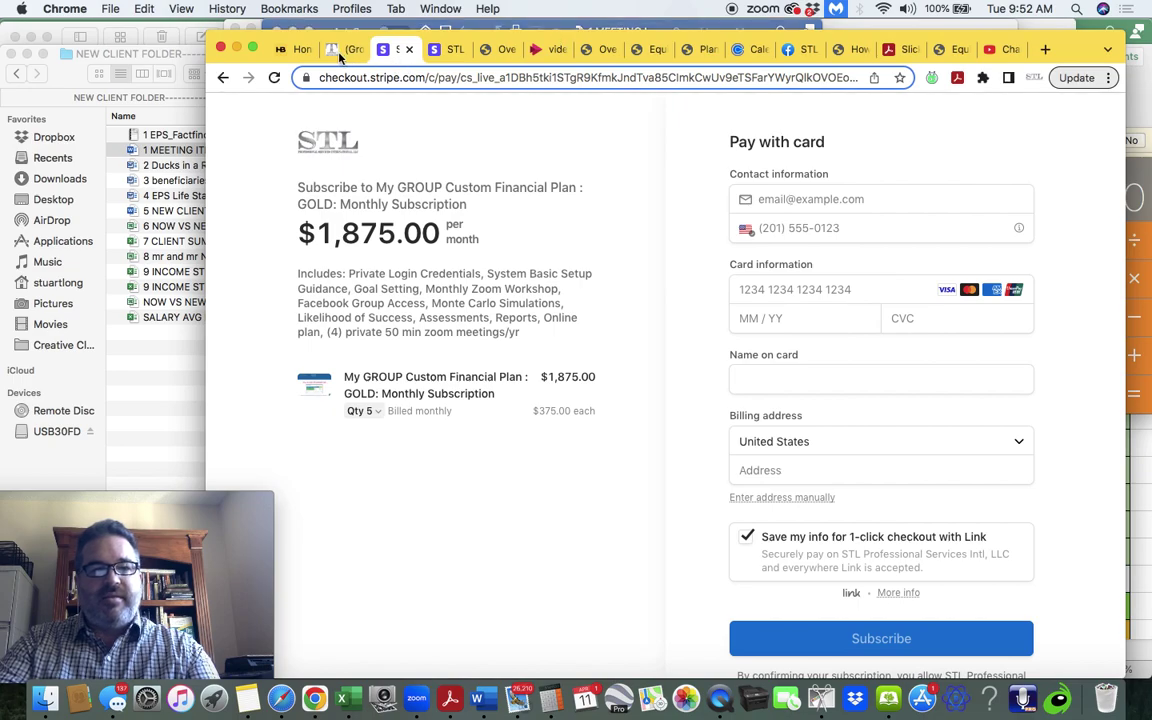
{"action": "left_click", "coordinate": [409, 49]}
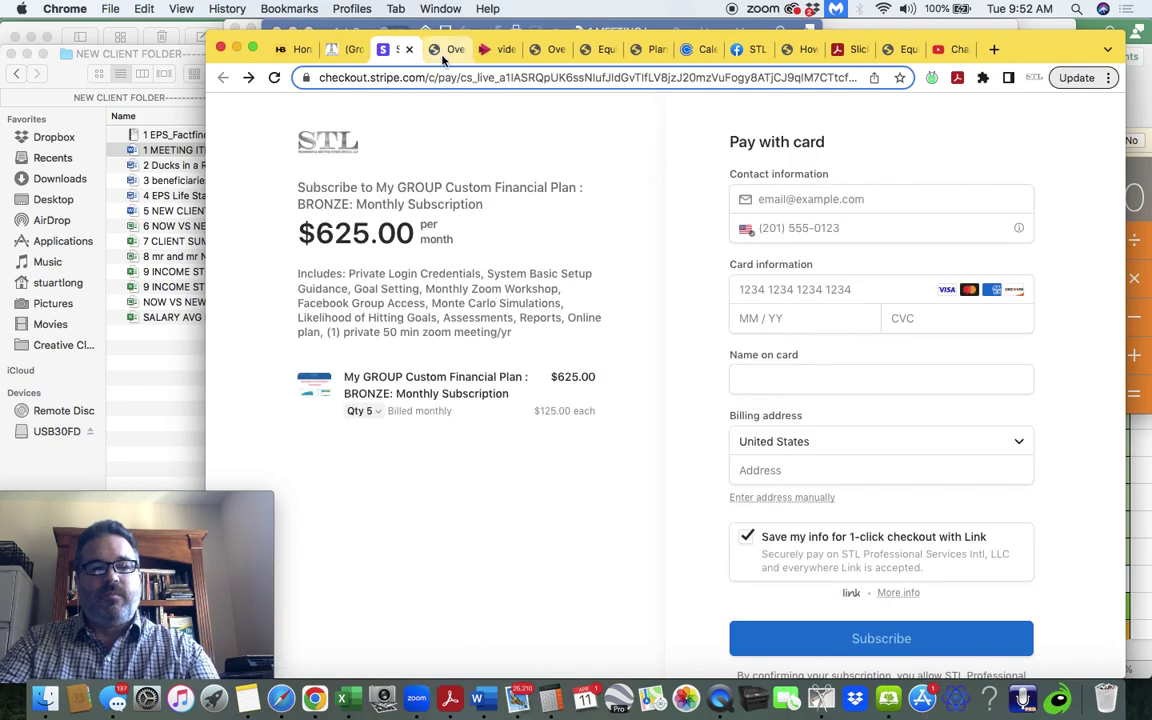
- Close the BRONZE checkout tab and open the Client Website panel on the eMoney client Overview
{"action": "left_click", "coordinate": [410, 50]}
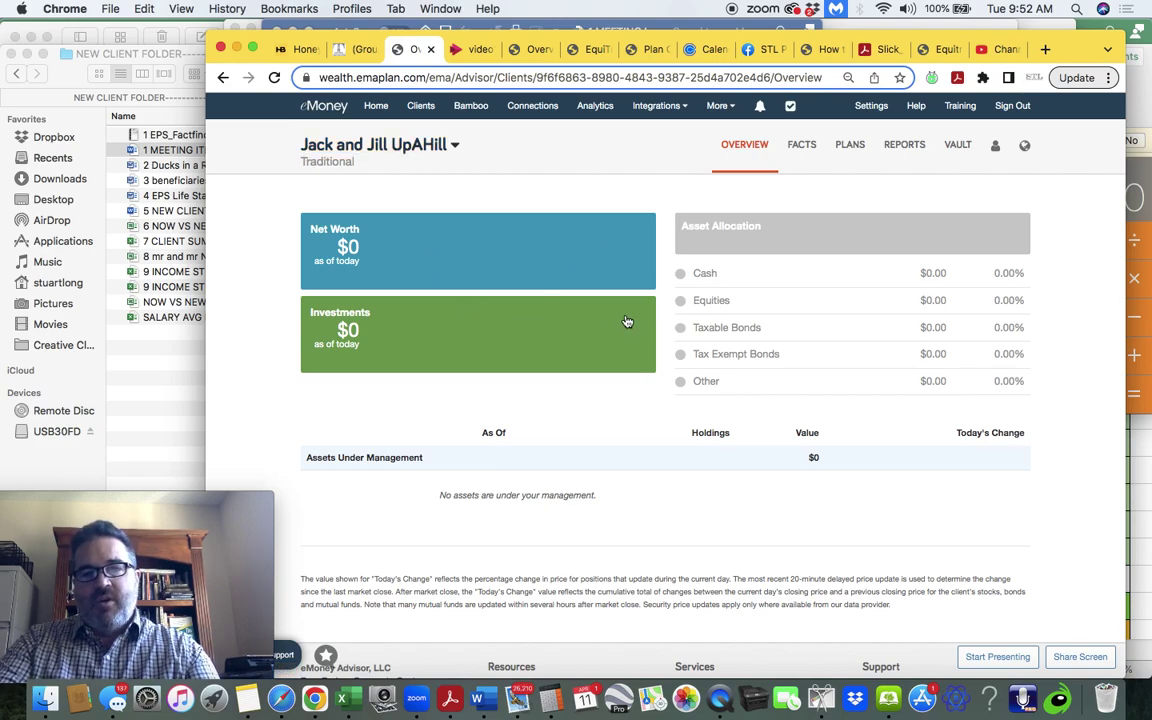
{"action": "left_click", "coordinate": [1025, 148]}
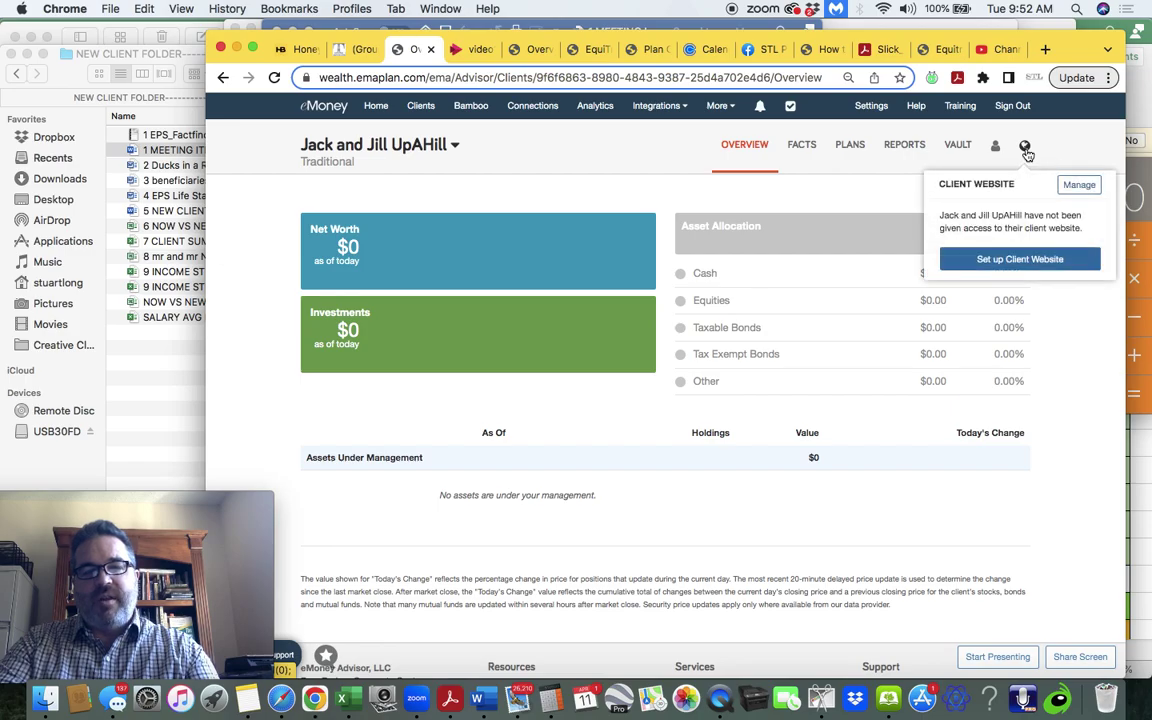
- Bring the itinerary forward and highlight the Onboarding line and the Financial Review(s) per year line
{"action": "key", "text": "ctrl+Up"}
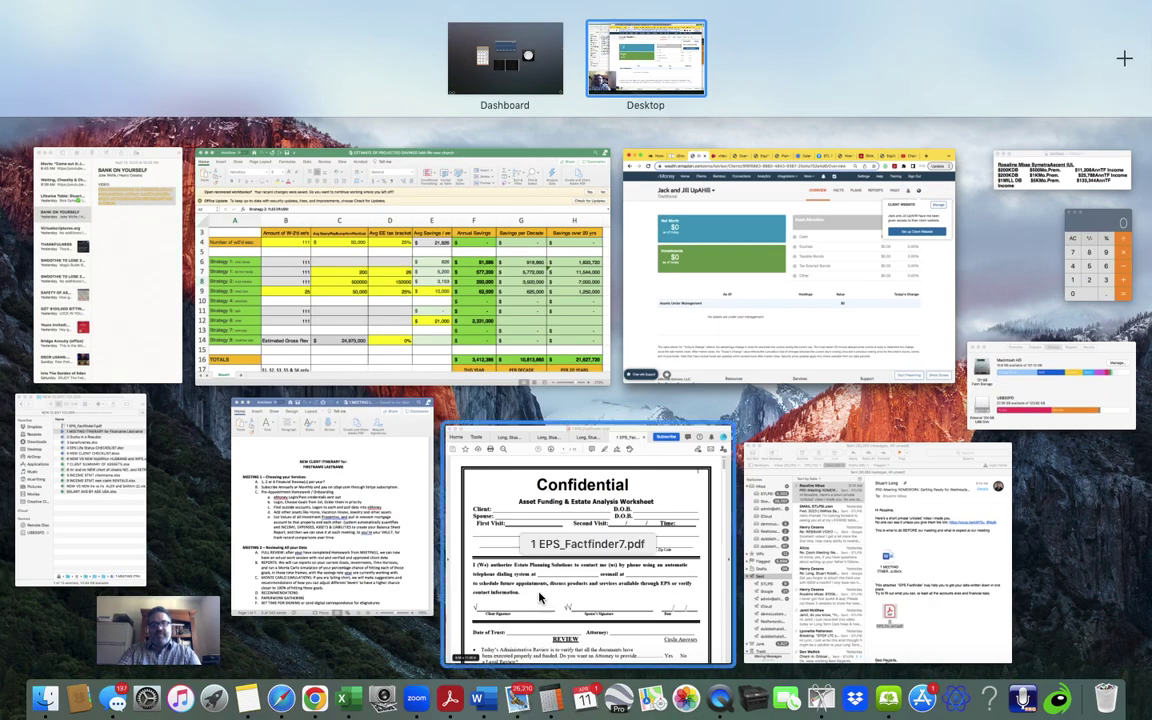
{"action": "left_click", "coordinate": [362, 556]}
{"action": "triple_click", "coordinate": [355, 280]}
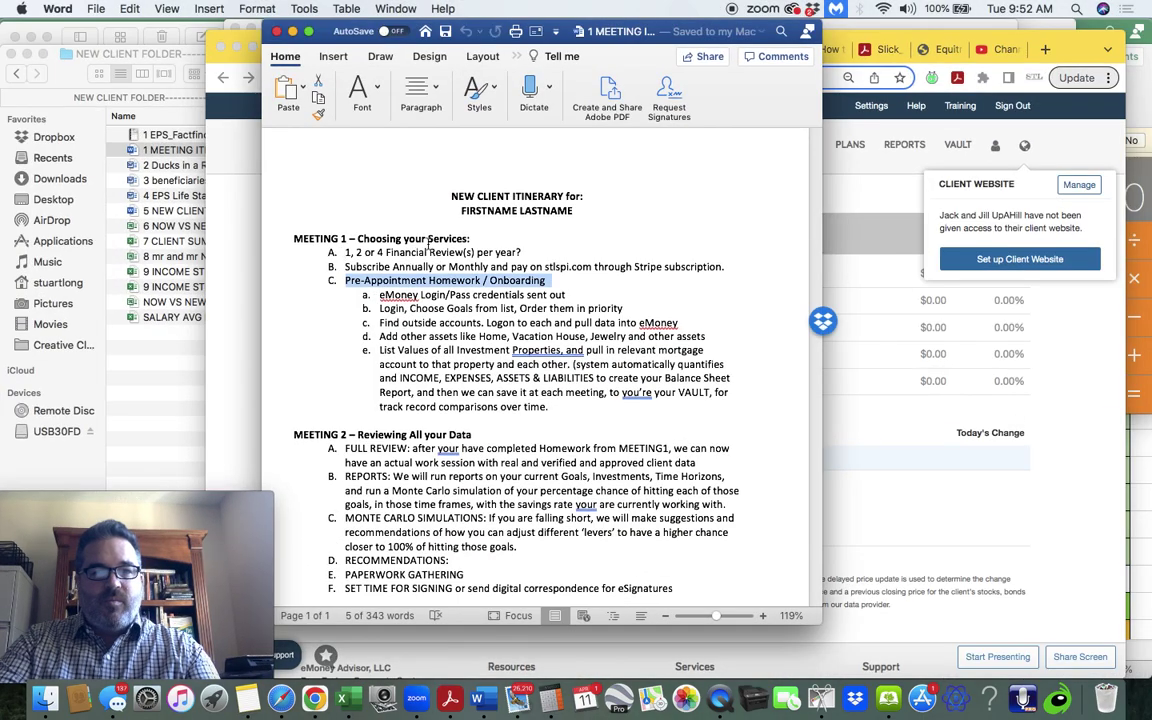
{"action": "triple_click", "coordinate": [527, 252]}
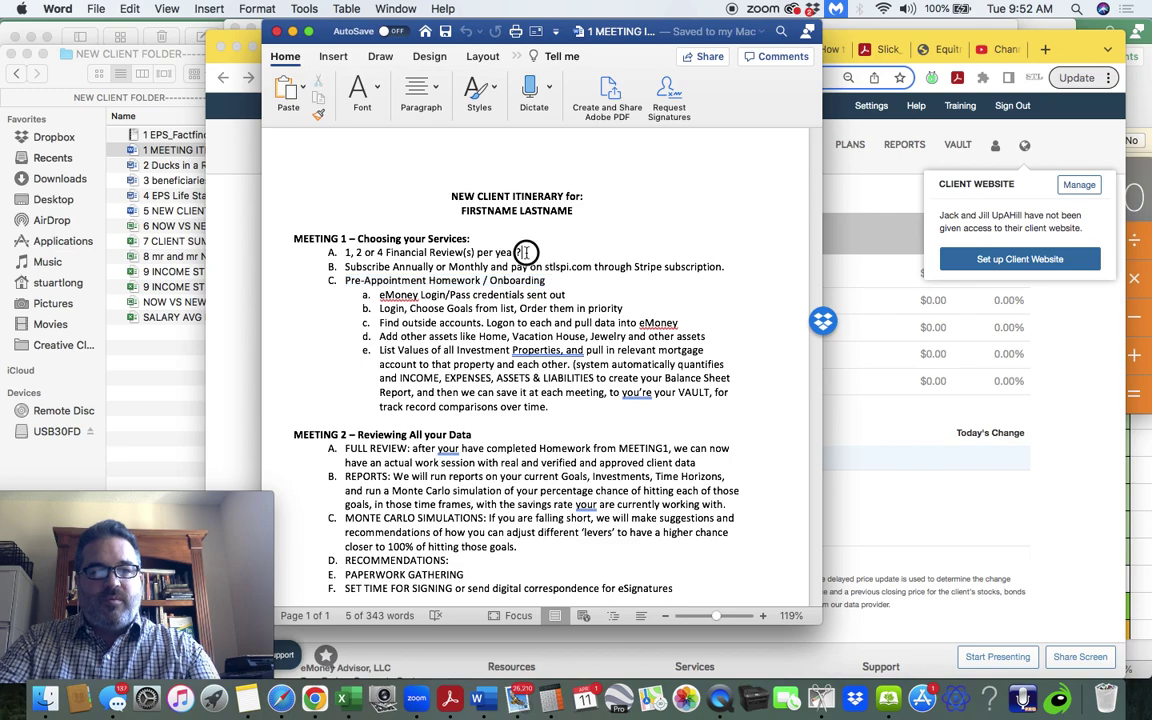
{"action": "left_click", "coordinate": [318, 259]}
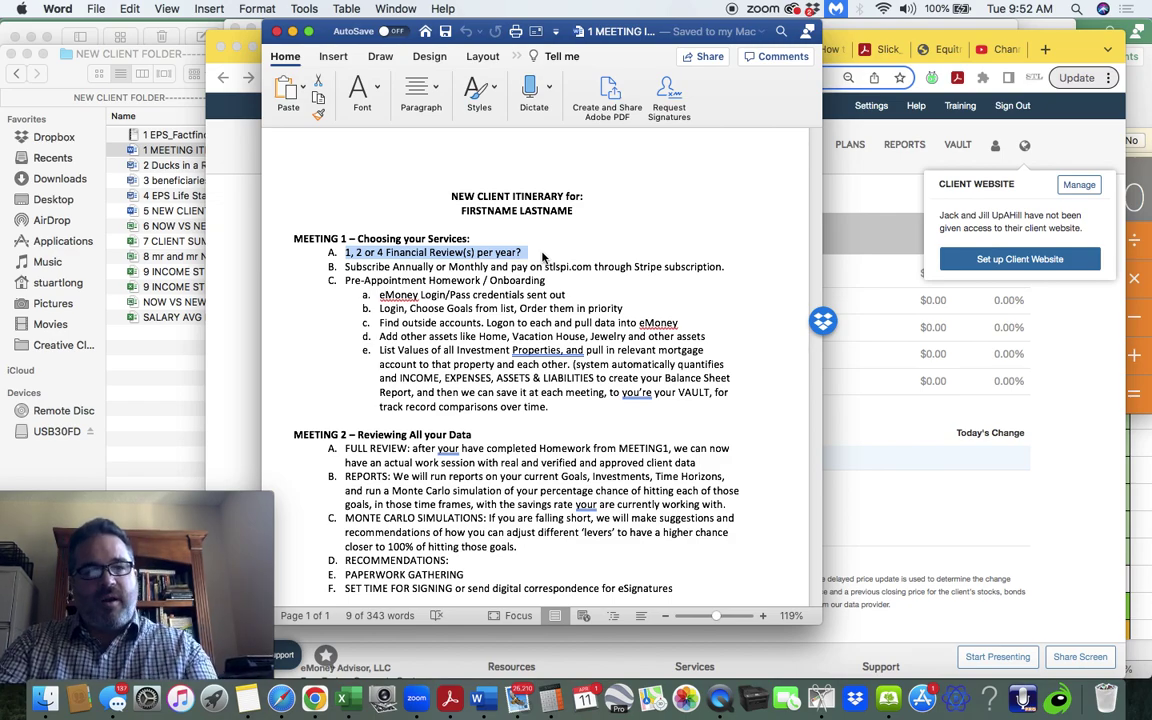
{"action": "left_click_drag", "start_coordinate": [543, 258], "coordinate": [617, 277]}
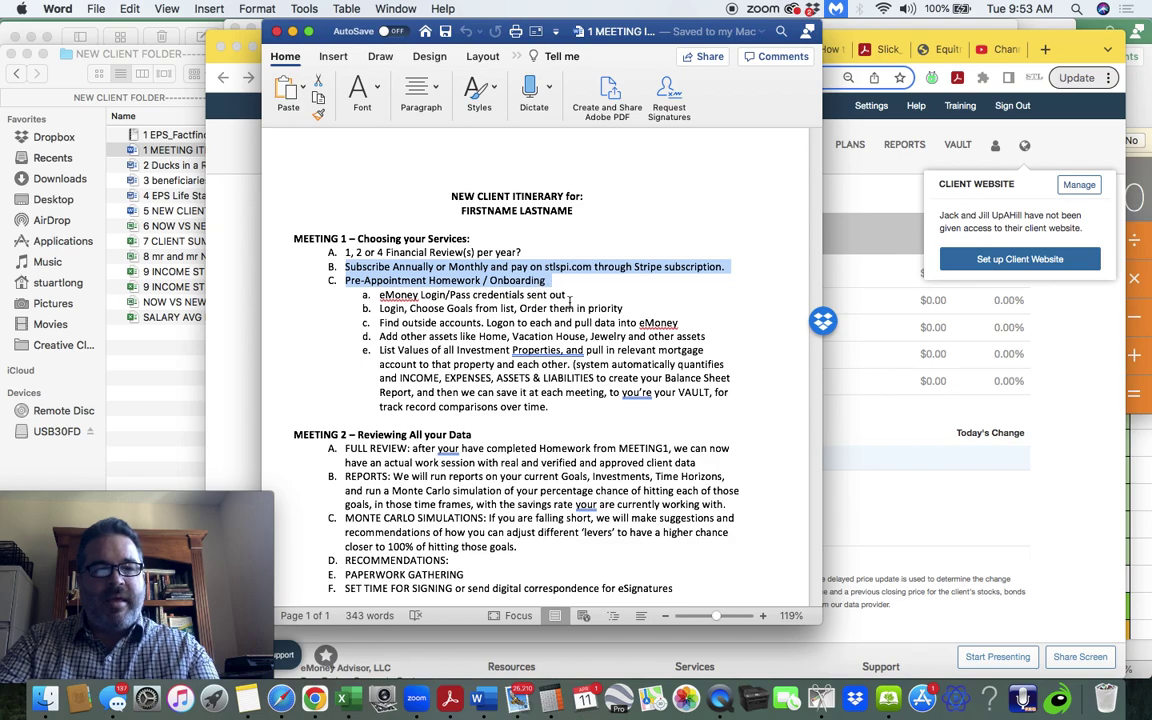
- Highlight Meeting 1 items a through e, from eMoney credentials to the Balance Sheet report, then the whole section
{"action": "triple_click", "coordinate": [382, 295]}
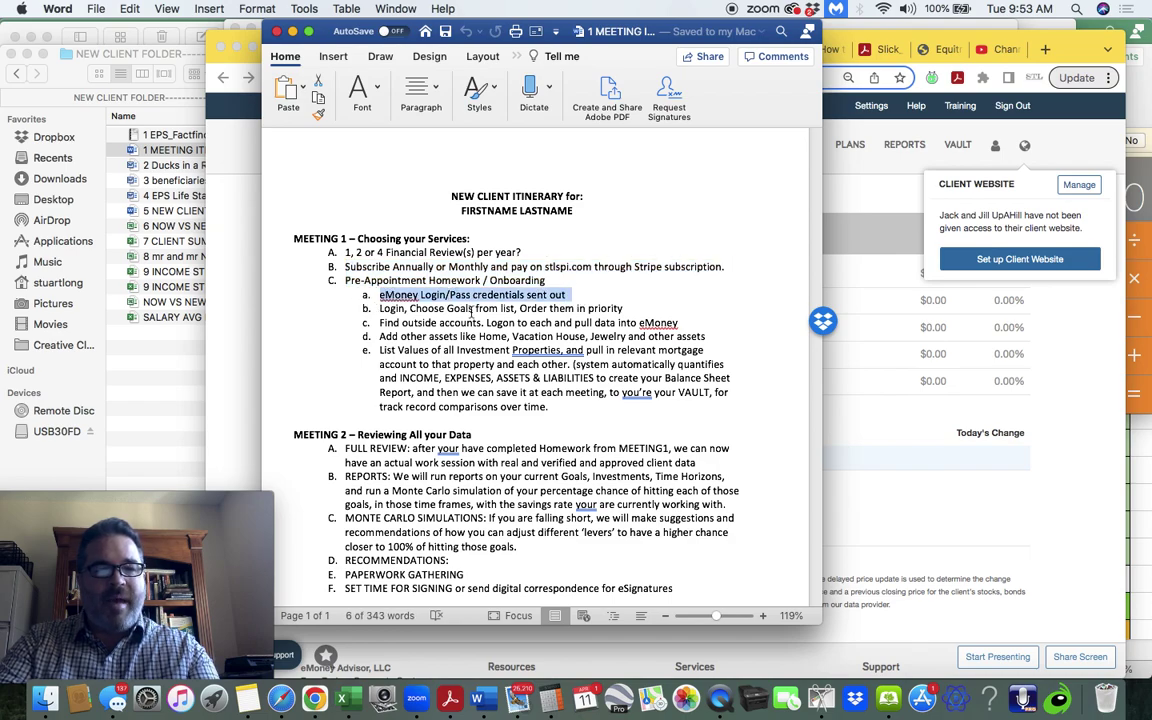
{"action": "left_click_drag", "start_coordinate": [379, 310], "coordinate": [617, 311]}
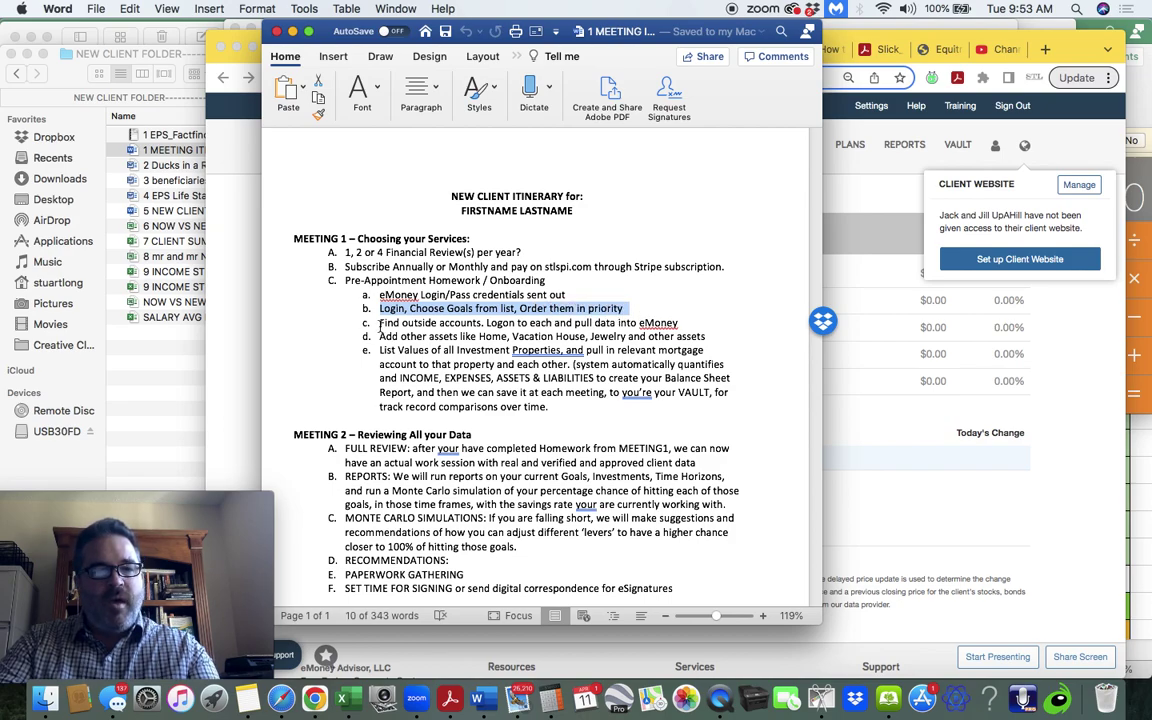
{"action": "left_click_drag", "start_coordinate": [380, 323], "coordinate": [684, 325]}
{"action": "left_click_drag", "start_coordinate": [379, 338], "coordinate": [718, 344]}
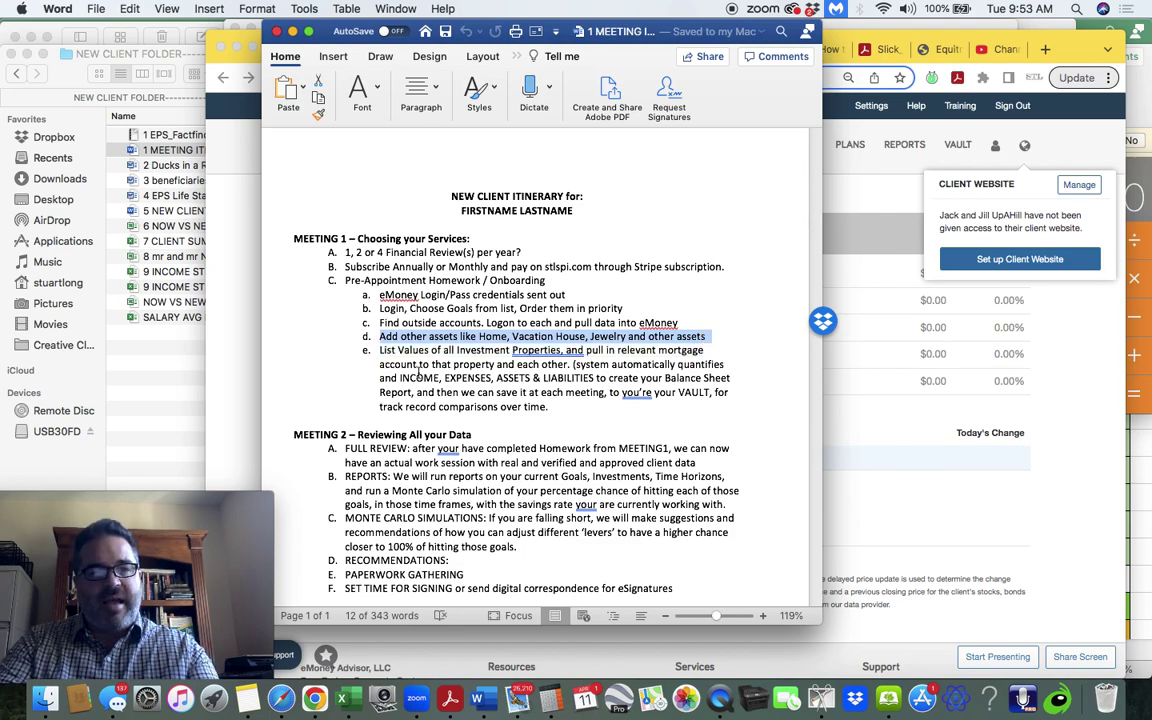
{"action": "left_click_drag", "start_coordinate": [378, 352], "coordinate": [730, 393]}
{"action": "left_click_drag", "start_coordinate": [379, 392], "coordinate": [736, 395]}
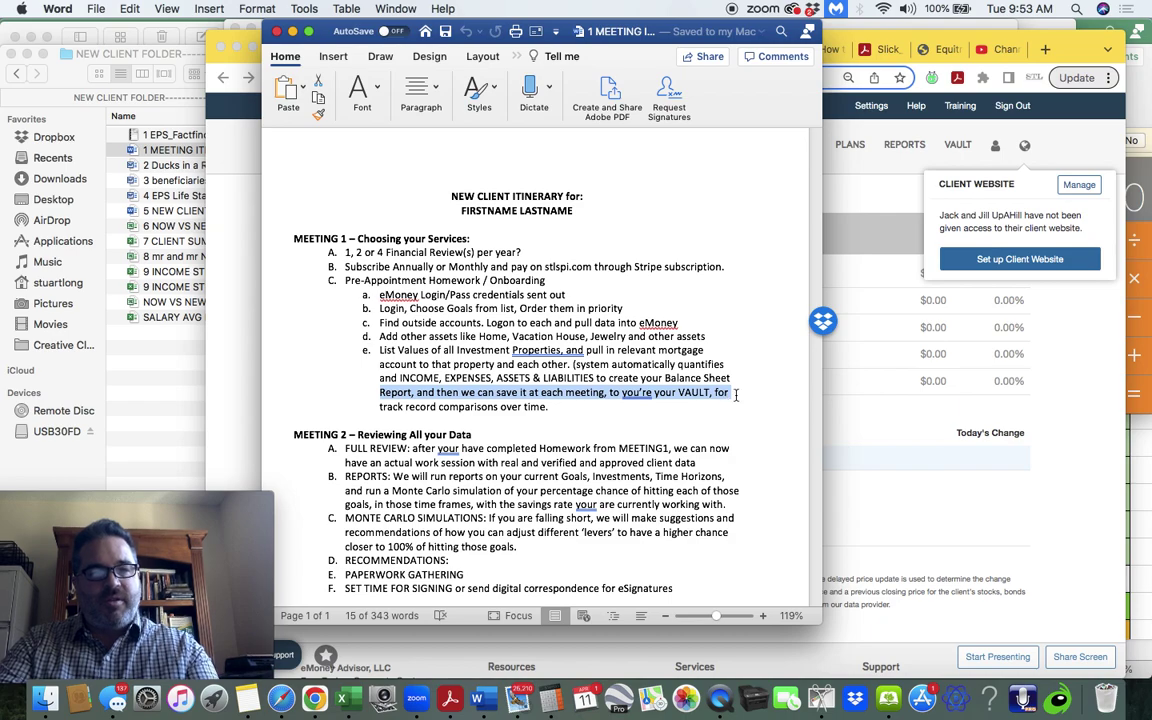
{"action": "left_click", "coordinate": [736, 392]}
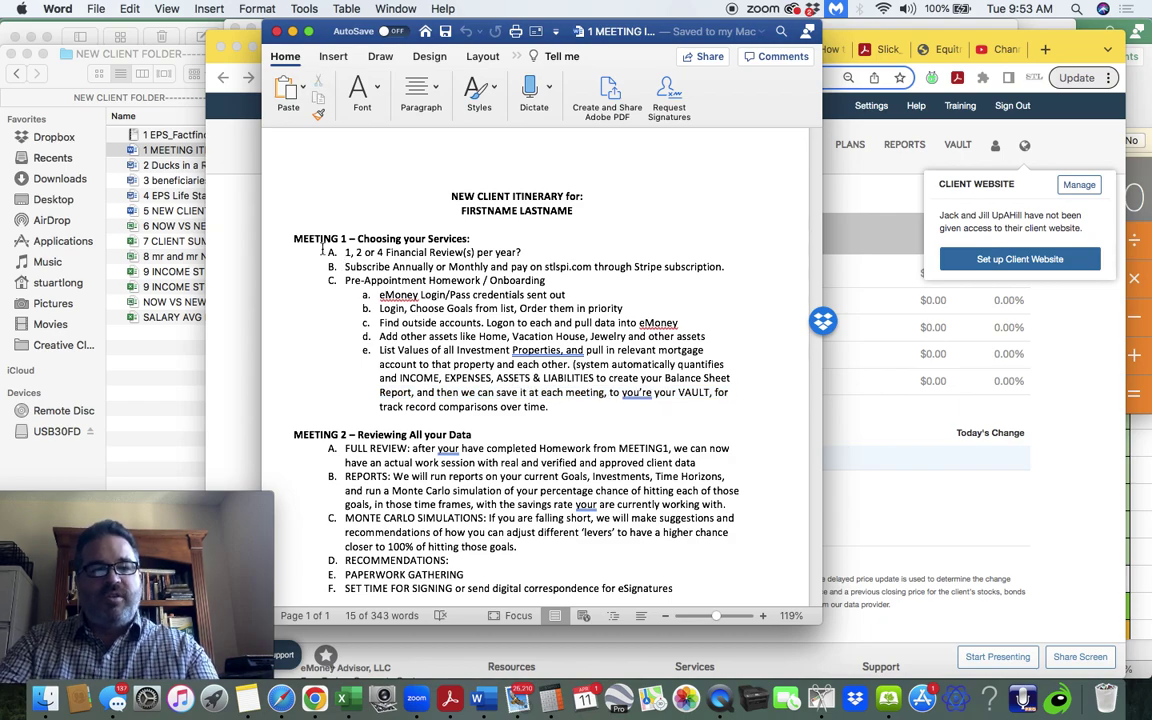
{"action": "left_click_drag", "start_coordinate": [287, 238], "coordinate": [541, 413]}
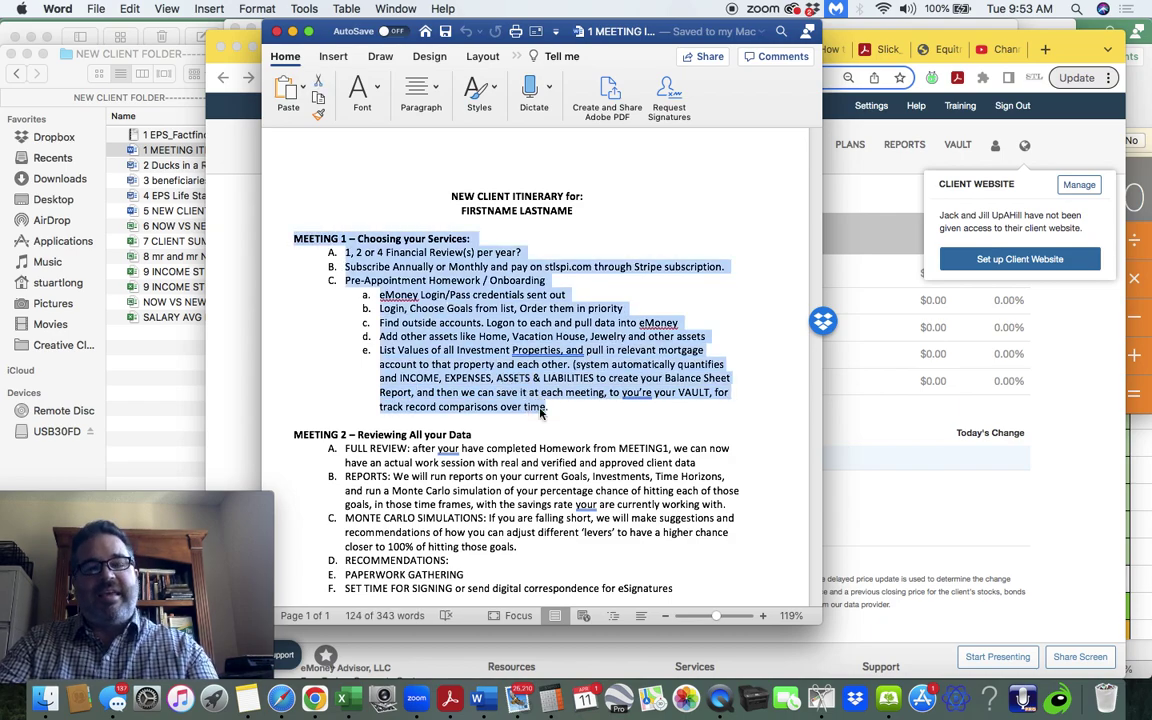
{"action": "left_click", "coordinate": [541, 411]}
{"action": "scroll", "coordinate": [269, 400], "scroll_direction": "down", "scroll_amount": 2}
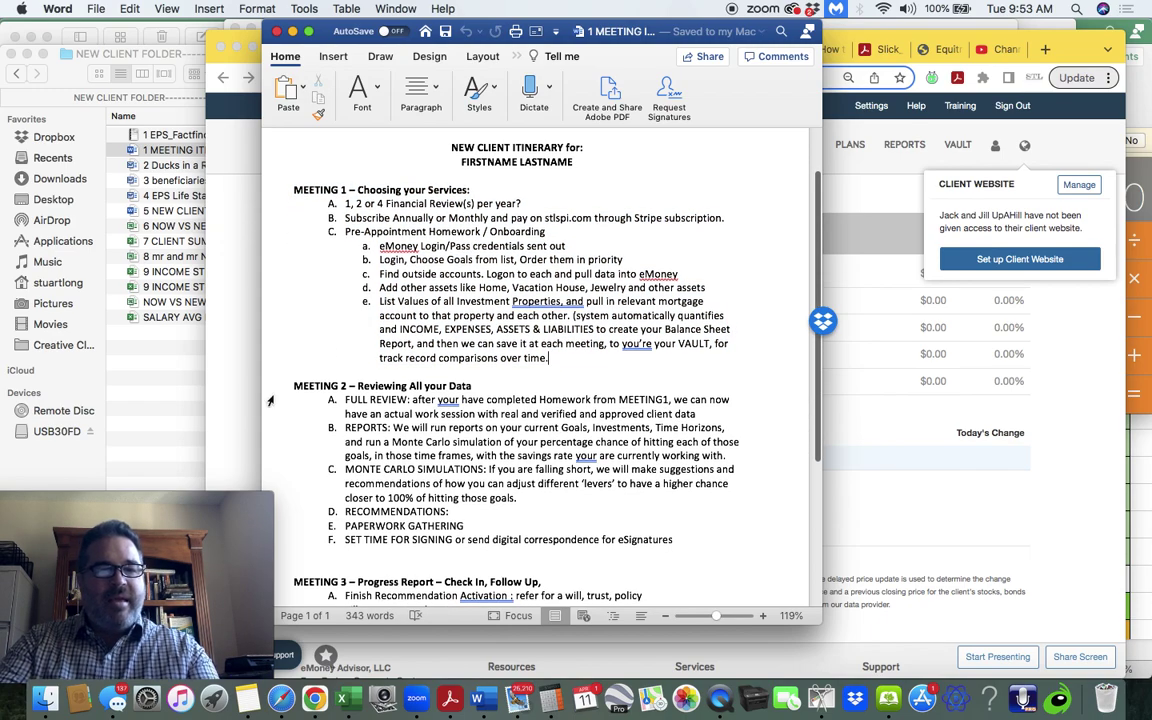
{"action": "left_click_drag", "start_coordinate": [293, 386], "coordinate": [644, 543]}
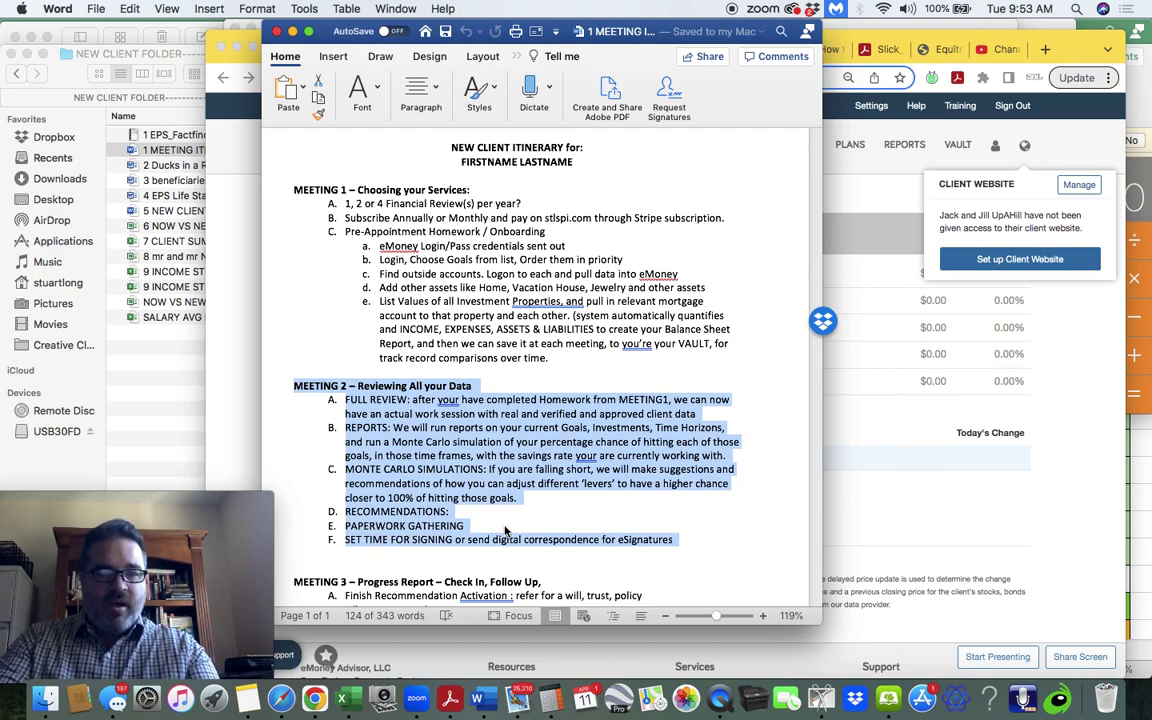
{"action": "left_click", "coordinate": [506, 531]}
{"action": "left_click_drag", "start_coordinate": [345, 400], "coordinate": [459, 400]}
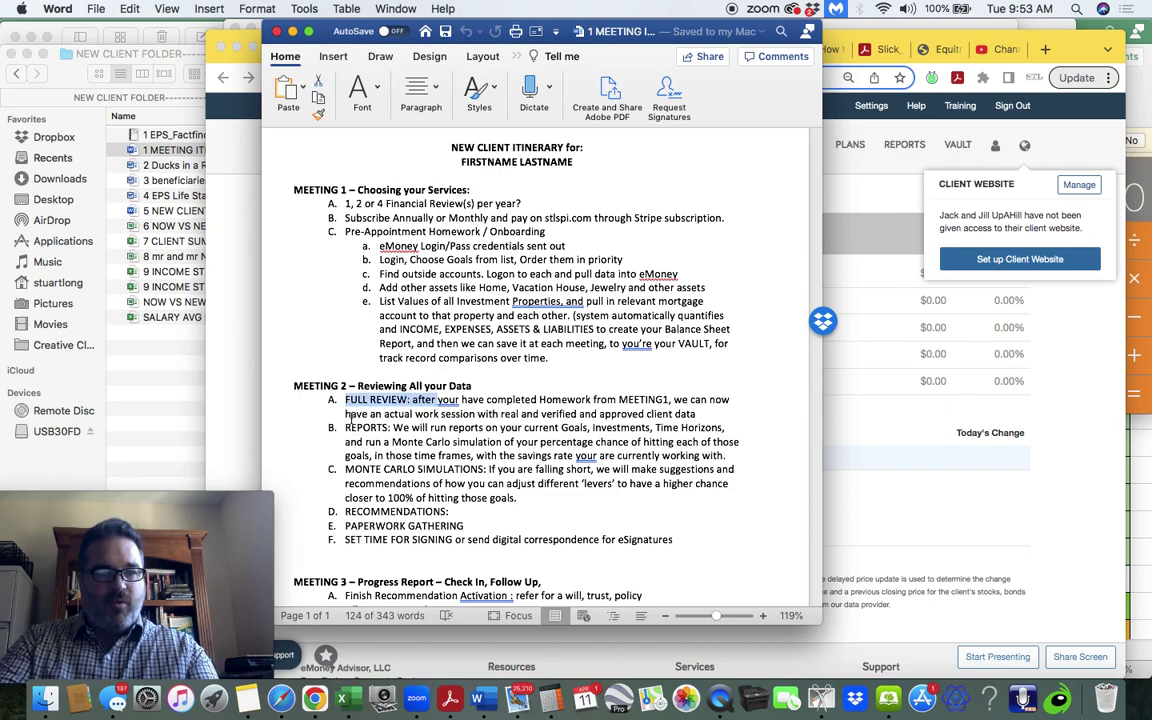
{"action": "left_click_drag", "start_coordinate": [345, 427], "coordinate": [428, 428]}
{"action": "left_click_drag", "start_coordinate": [344, 469], "coordinate": [488, 470]}
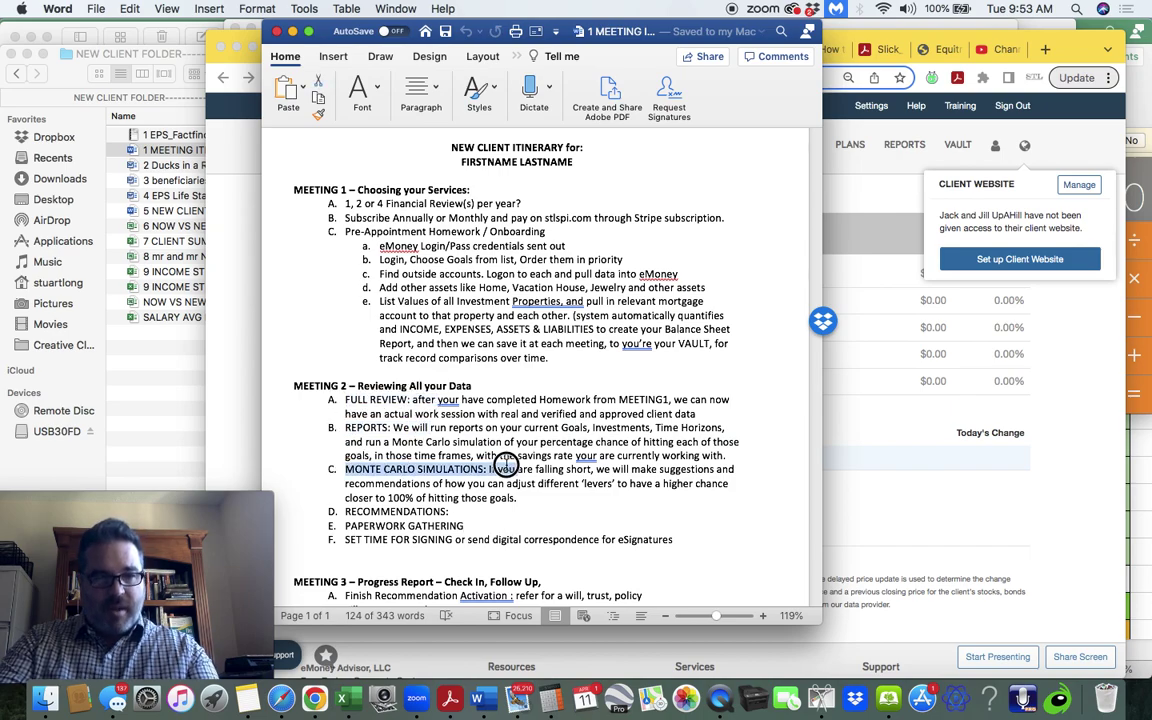
{"action": "left_click_drag", "start_coordinate": [345, 512], "coordinate": [456, 515]}
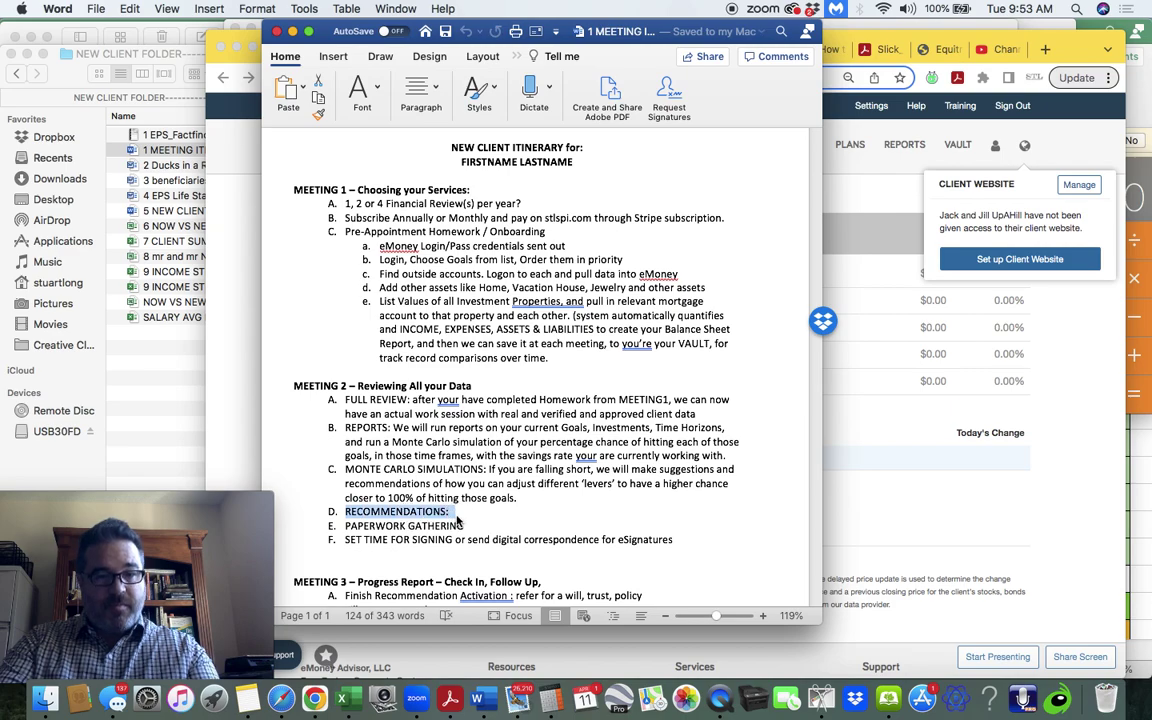
{"action": "left_click_drag", "start_coordinate": [345, 526], "coordinate": [459, 528]}
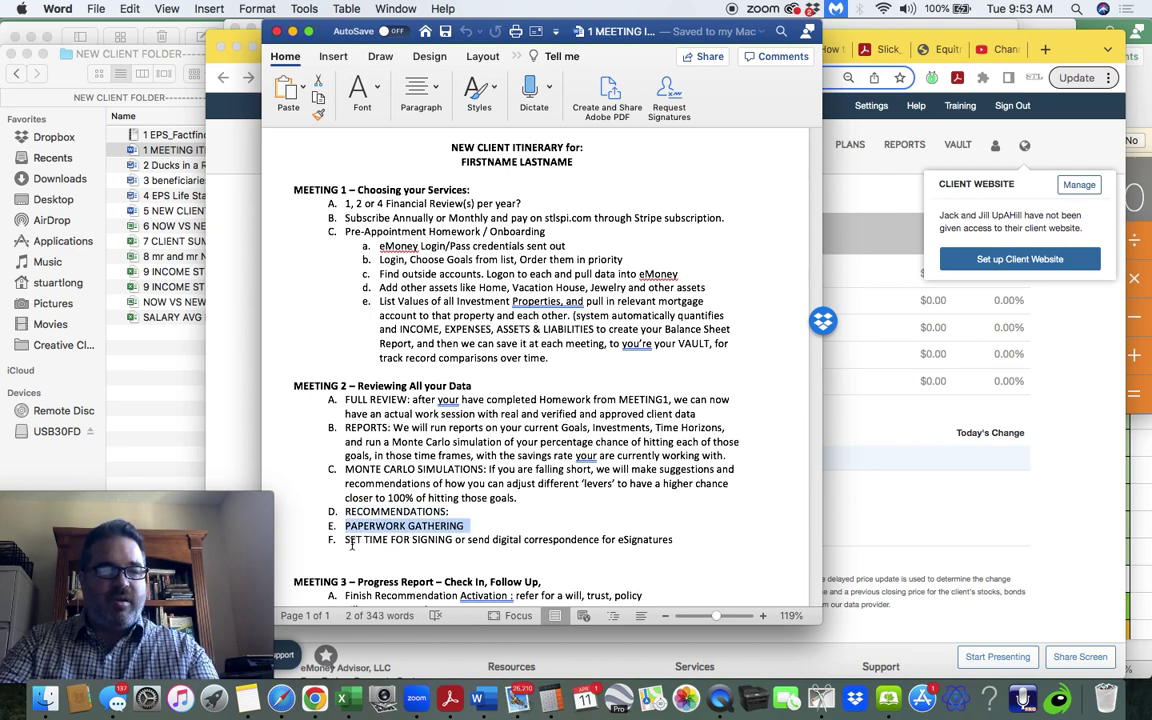
{"action": "left_click_drag", "start_coordinate": [345, 540], "coordinate": [661, 535]}
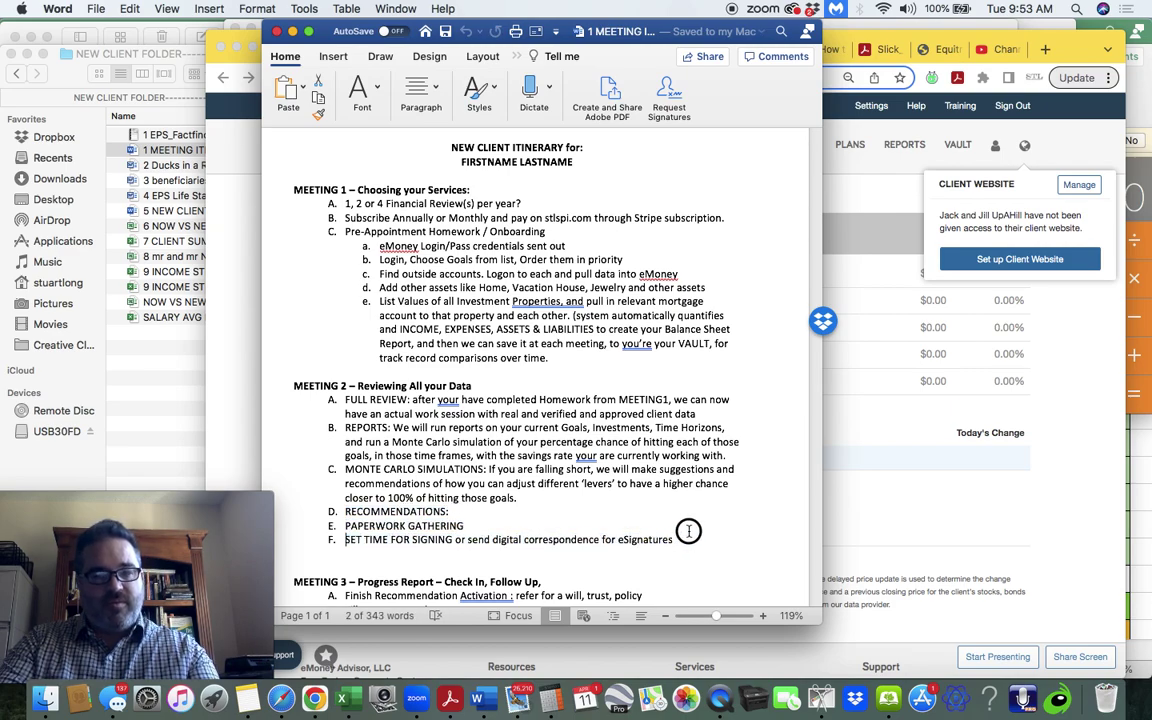
{"action": "scroll", "coordinate": [686, 539], "scroll_direction": "down", "scroll_amount": 5}
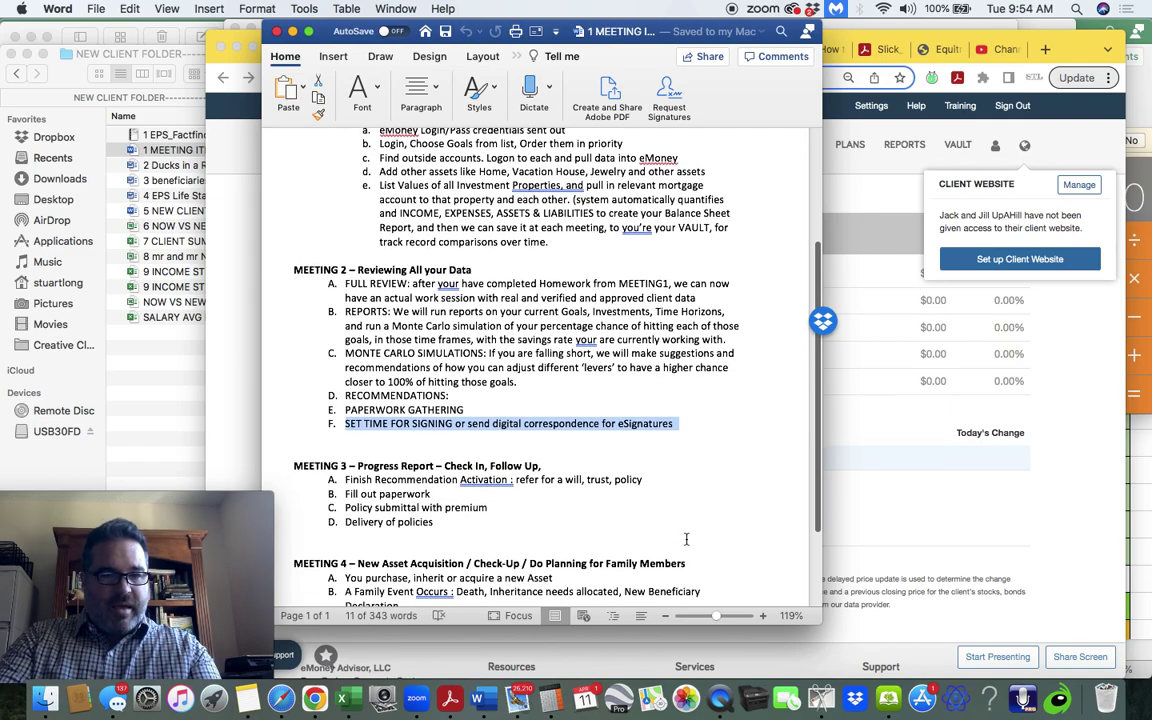
{"action": "scroll", "coordinate": [686, 539], "scroll_direction": "down", "scroll_amount": 4}
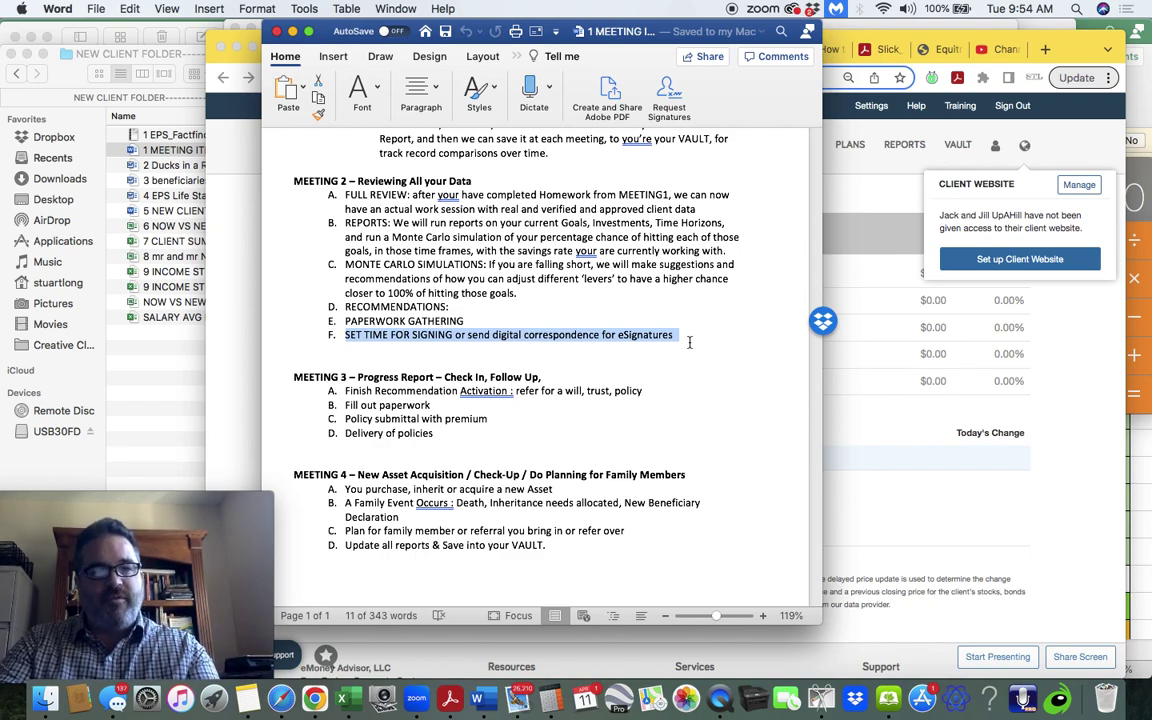
{"action": "left_click", "coordinate": [689, 342]}
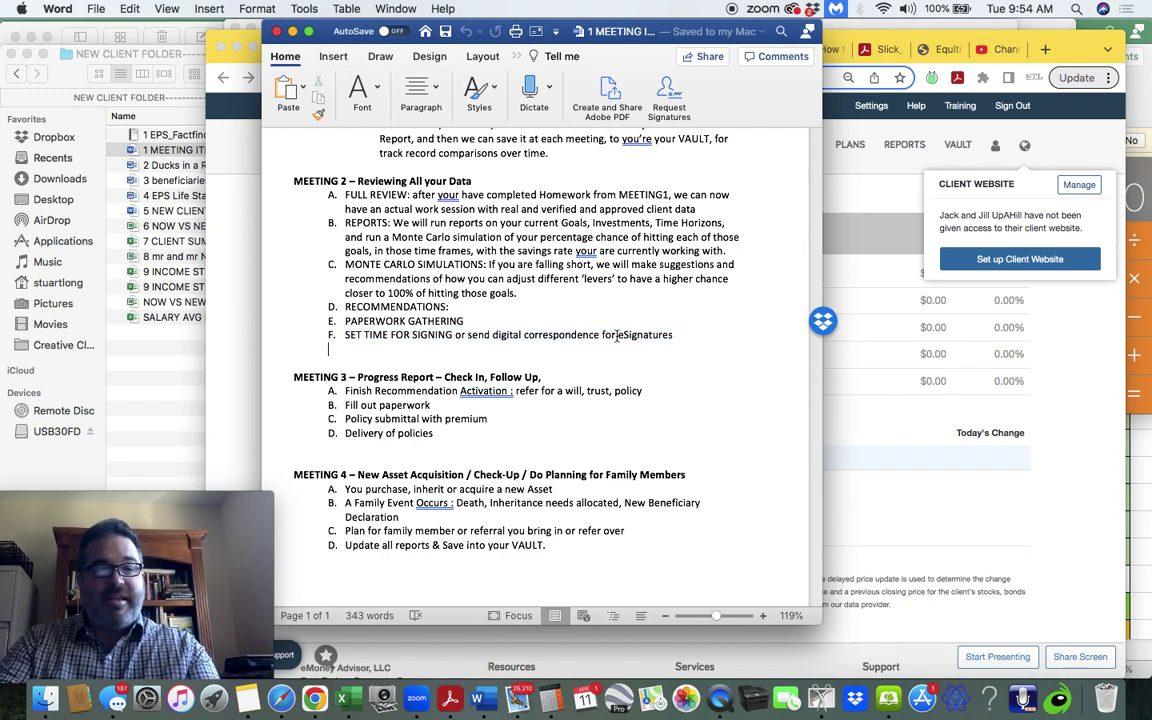
{"action": "left_click", "coordinate": [676, 335]}
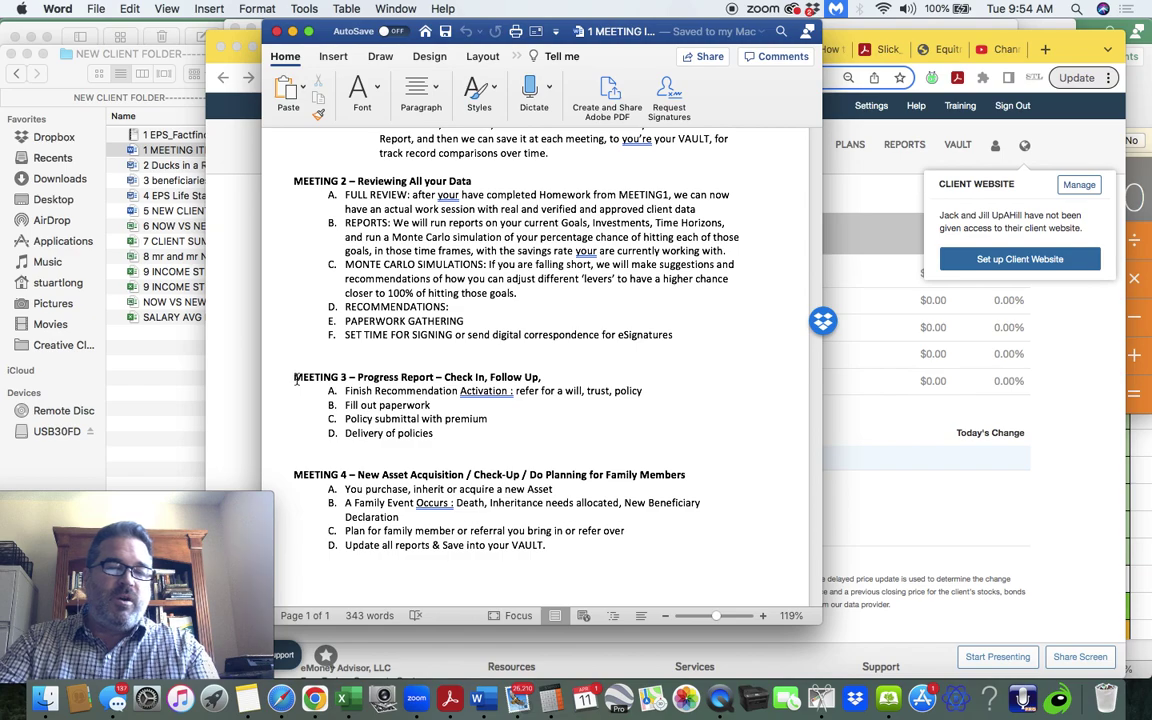
{"action": "left_click_drag", "start_coordinate": [266, 345], "coordinate": [480, 427]}
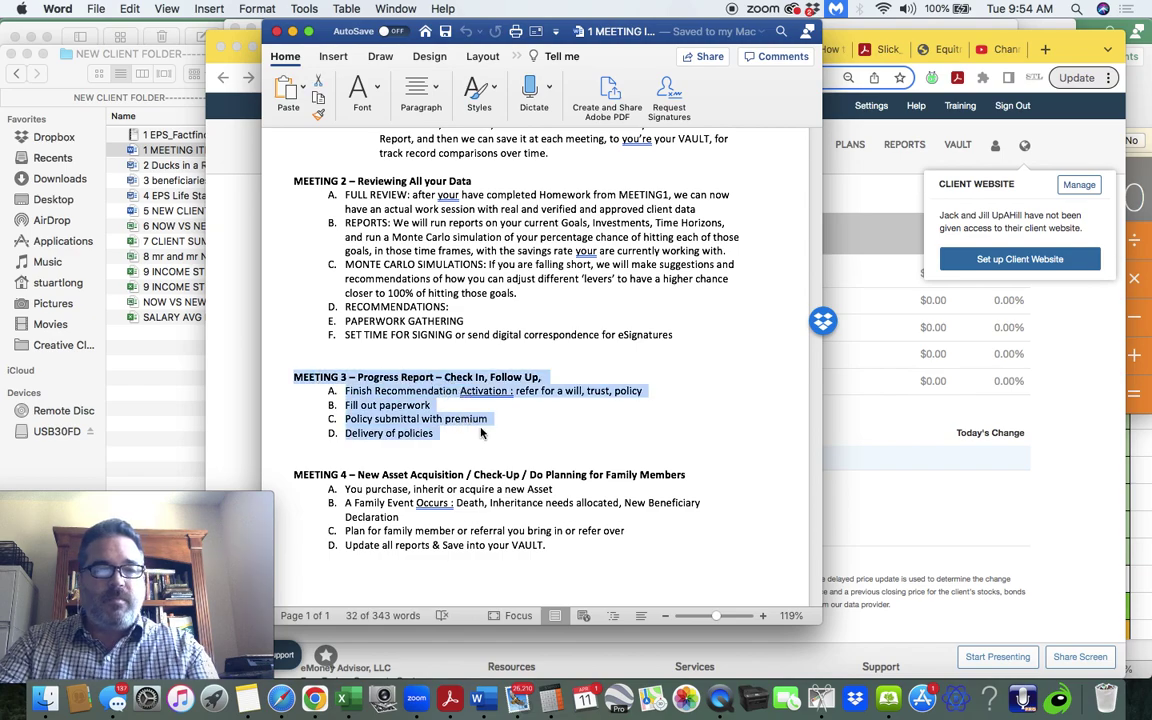
{"action": "left_click", "coordinate": [384, 377]}
{"action": "left_click_drag", "start_coordinate": [384, 377], "coordinate": [538, 377]}
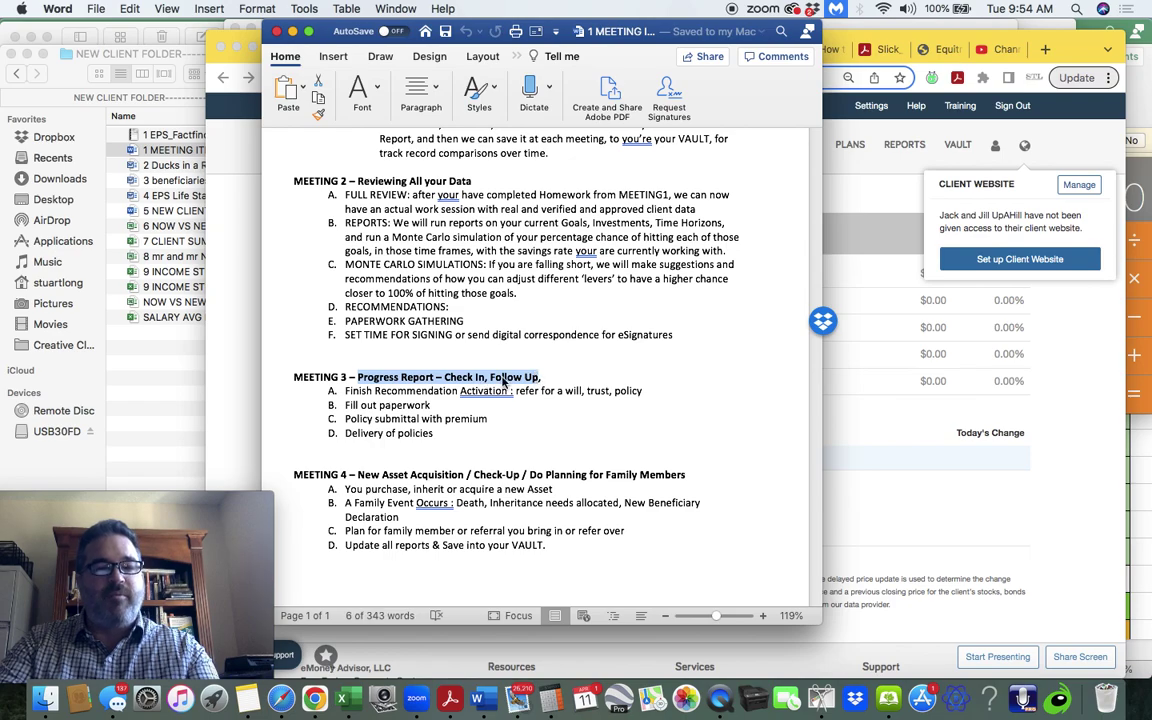
{"action": "left_click", "coordinate": [357, 405]}
{"action": "left_click_drag", "start_coordinate": [346, 390], "coordinate": [648, 393]}
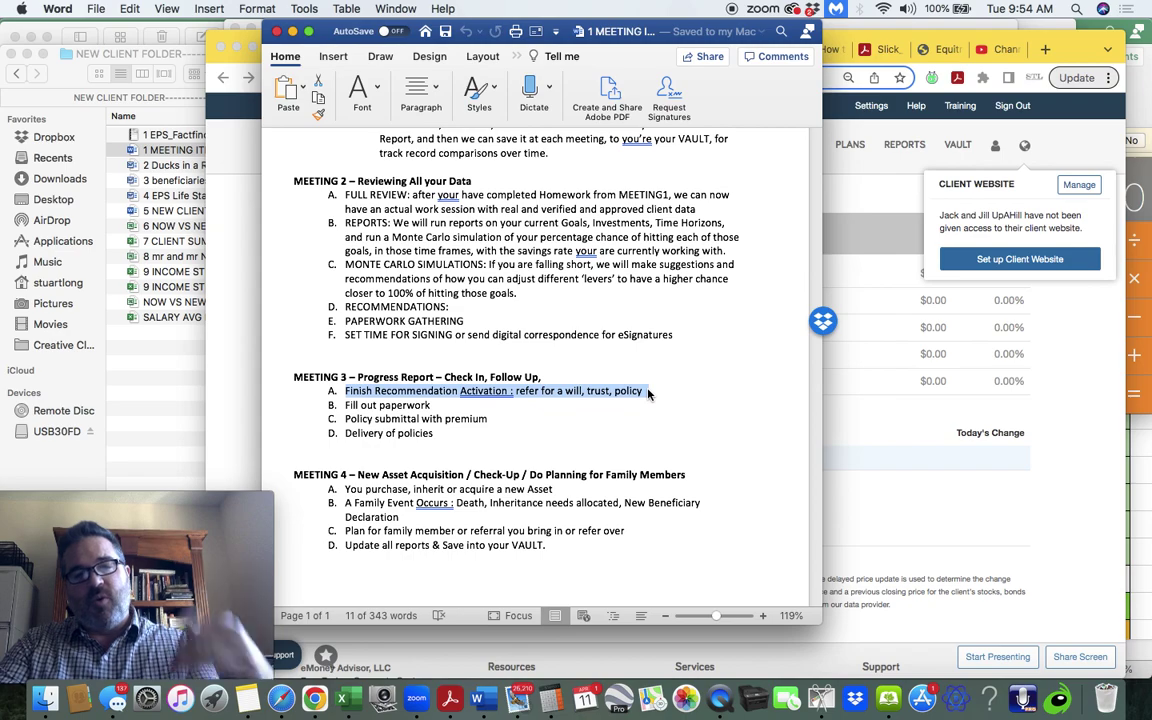
{"action": "double_click", "coordinate": [574, 391]}
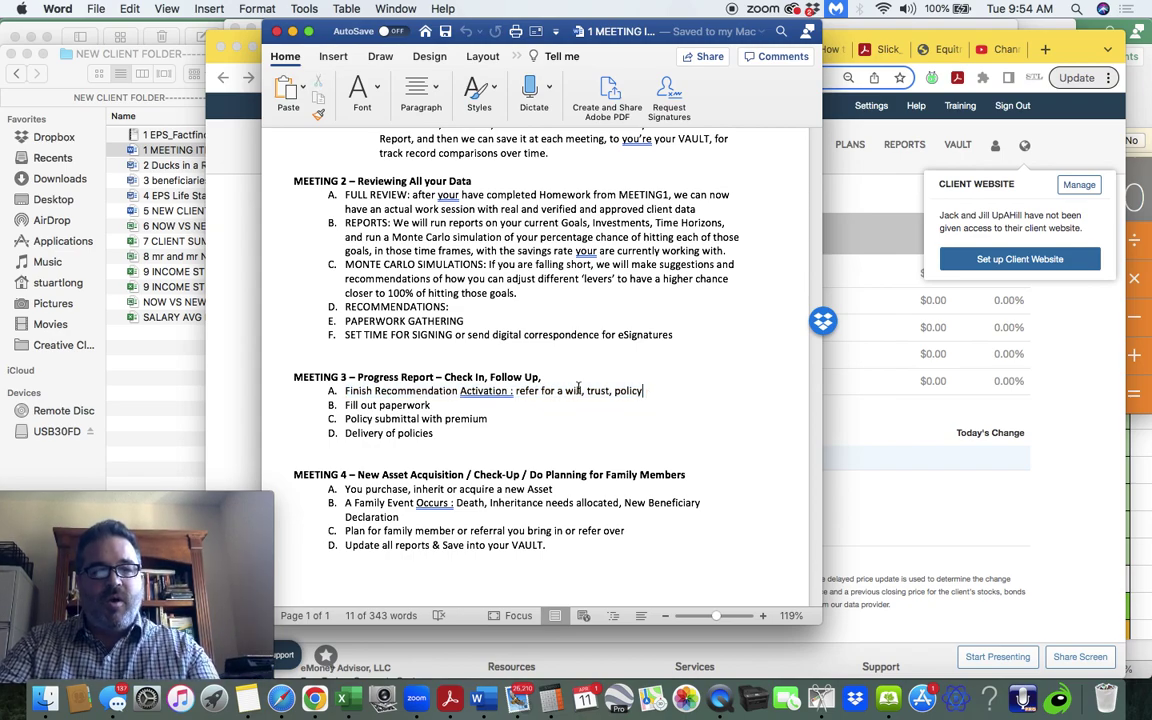
{"action": "double_click", "coordinate": [597, 391]}
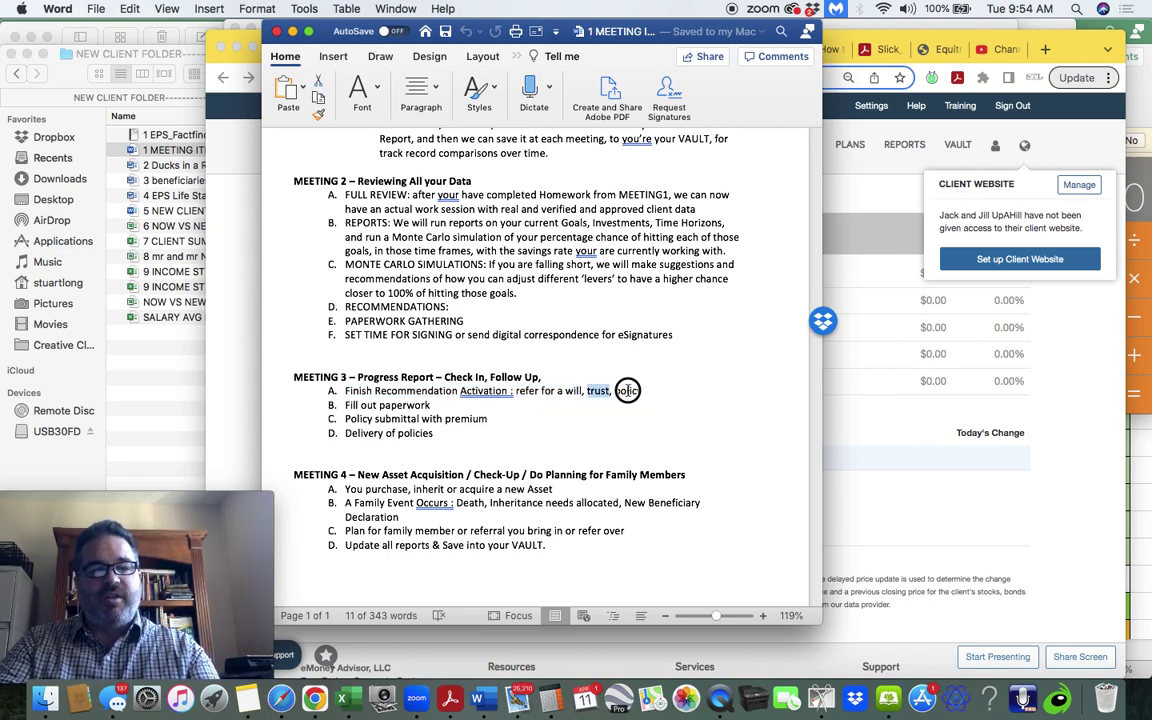
{"action": "double_click", "coordinate": [629, 391]}
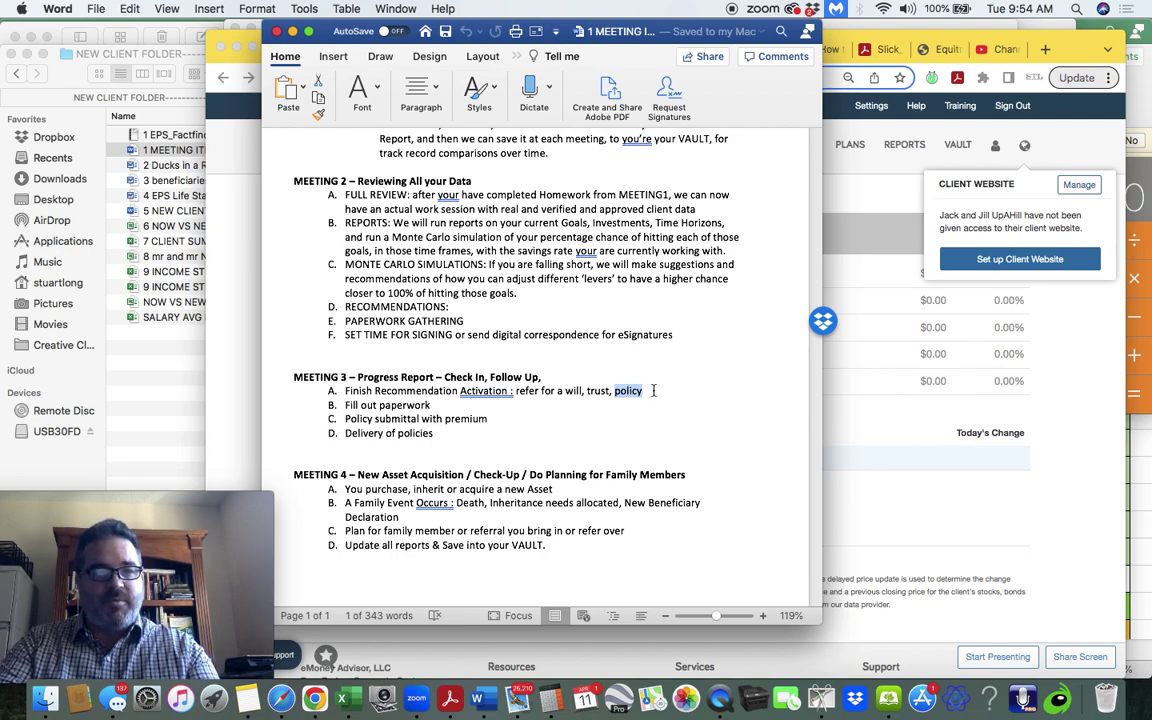
{"action": "left_click_drag", "start_coordinate": [357, 406], "coordinate": [435, 406]}
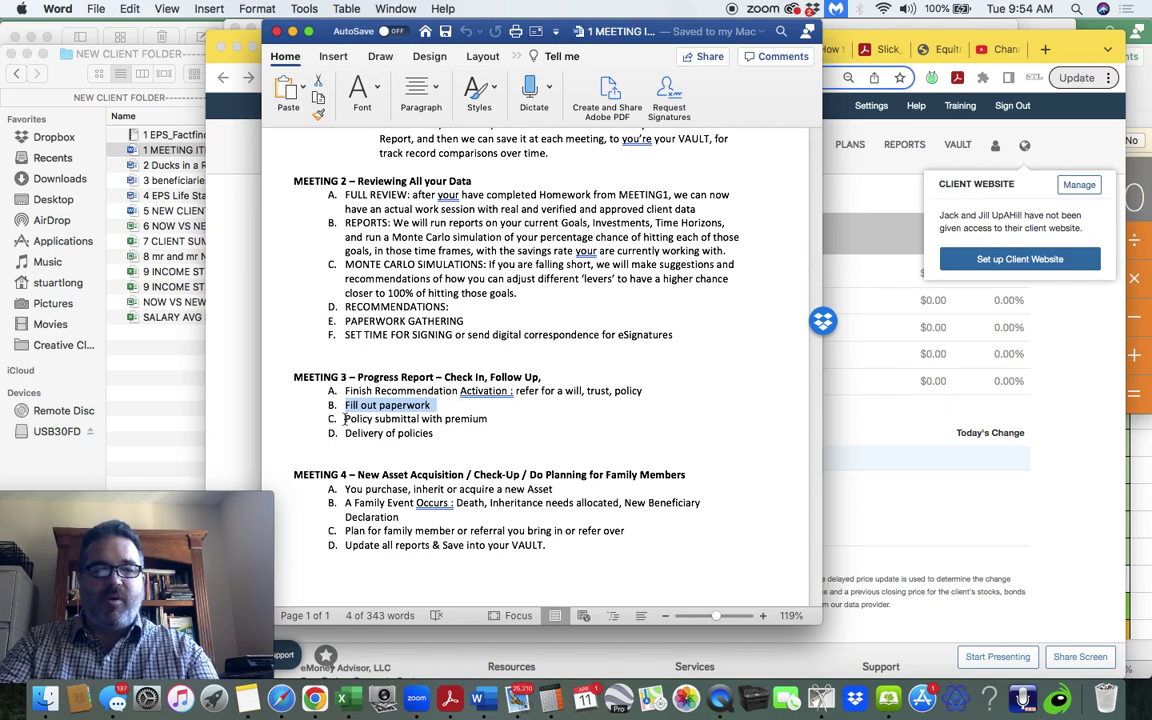
{"action": "left_click_drag", "start_coordinate": [345, 419], "coordinate": [488, 425]}
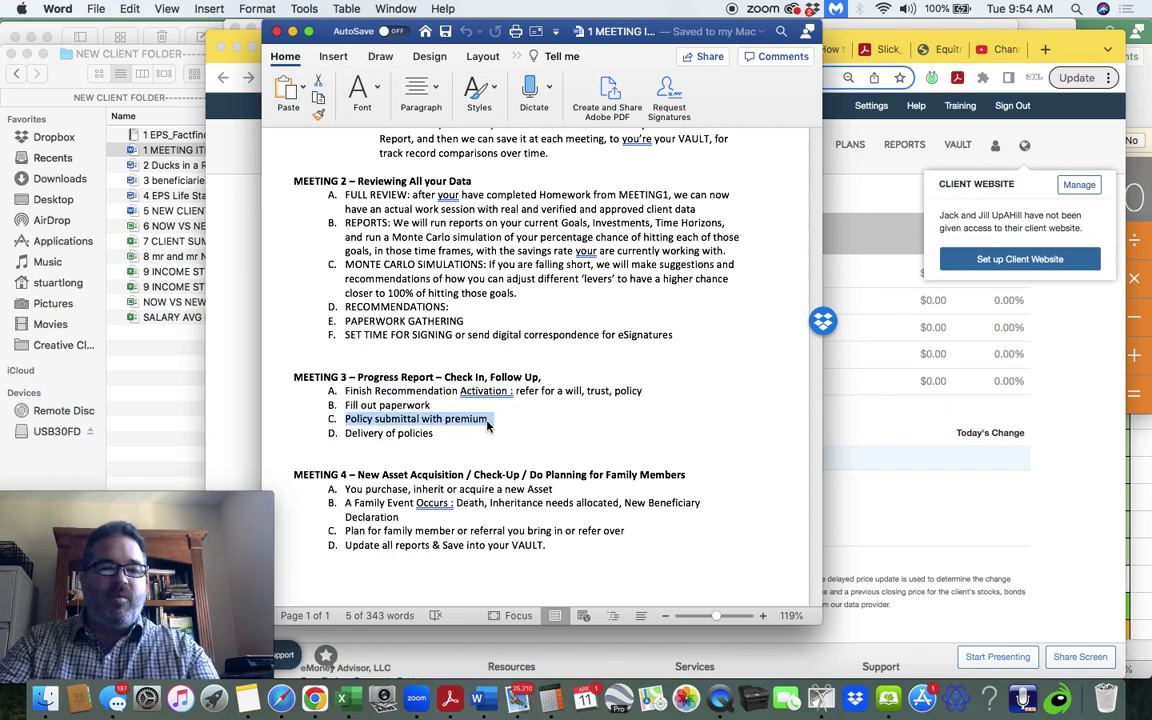
{"action": "left_click_drag", "start_coordinate": [345, 433], "coordinate": [437, 434]}
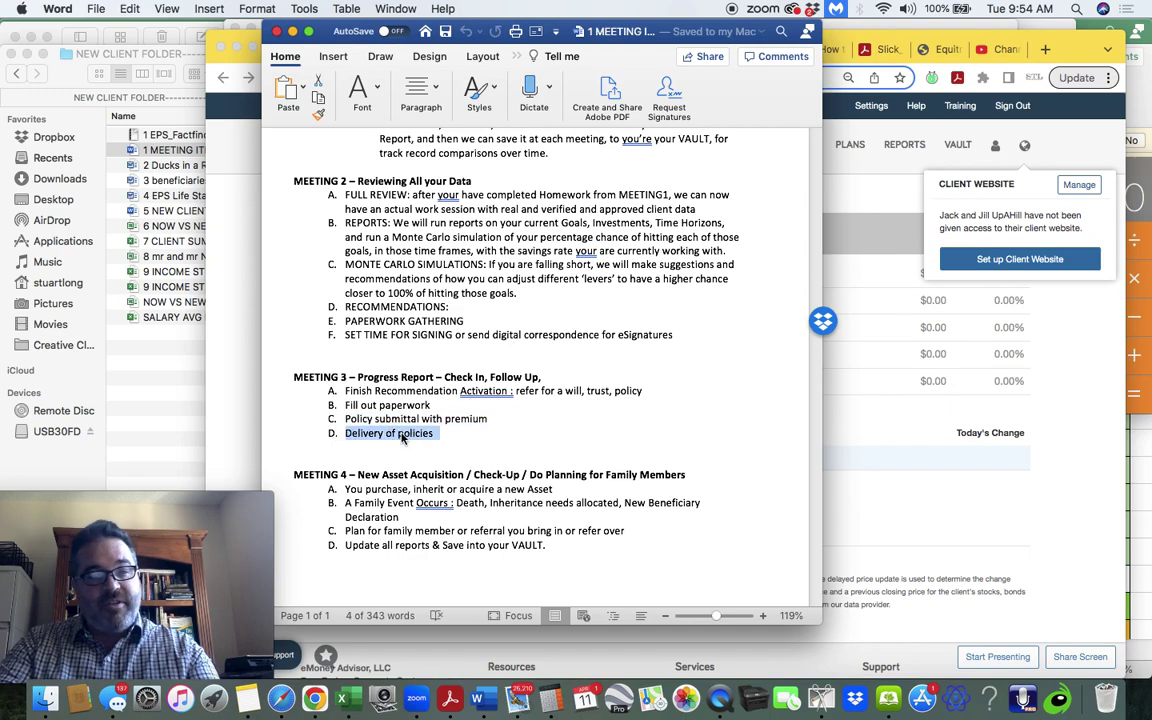
{"action": "left_click", "coordinate": [408, 436]}
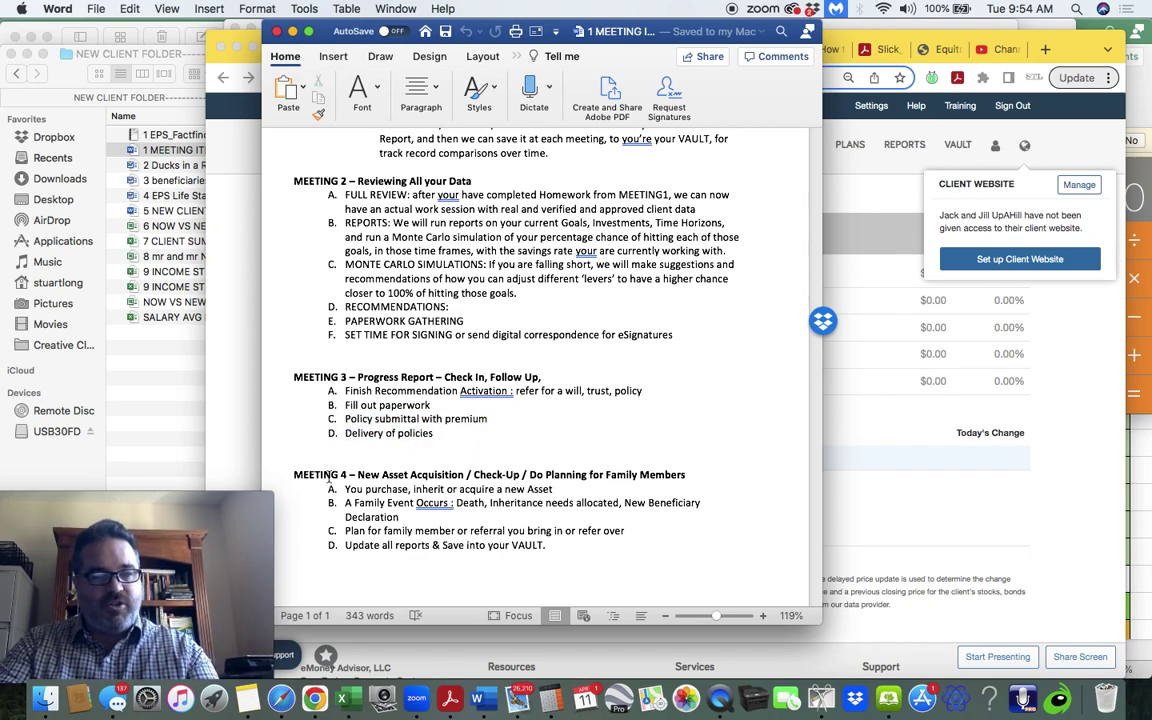
{"action": "left_click_drag", "start_coordinate": [293, 475], "coordinate": [567, 531]}
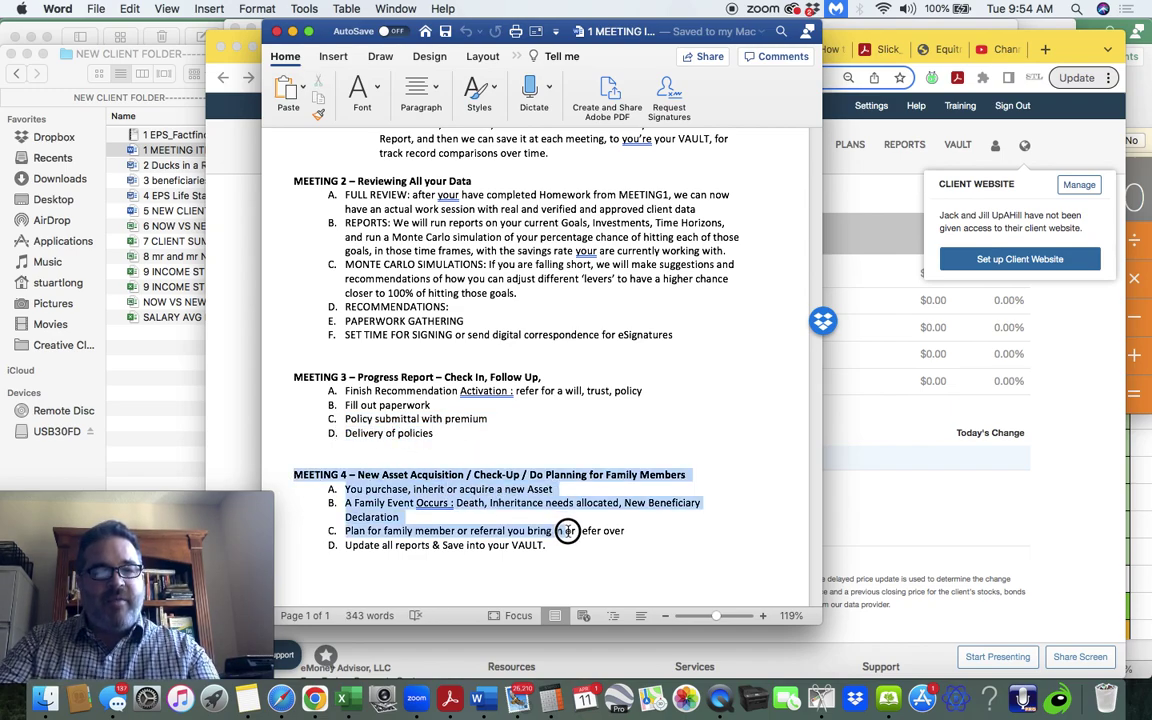
- Highlight the MEETING 4 New Asset Acquisition heading, item A, and item B's New Beneficiary Declaration
{"action": "left_click", "coordinate": [513, 483]}
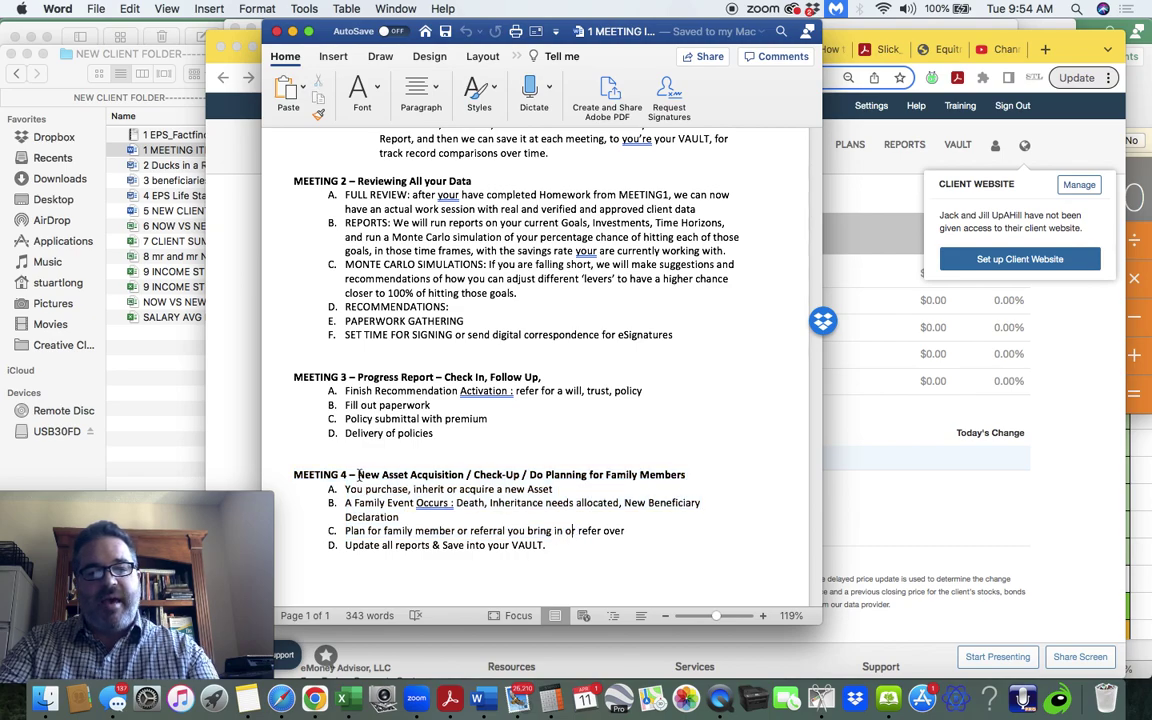
{"action": "left_click_drag", "start_coordinate": [358, 475], "coordinate": [681, 481]}
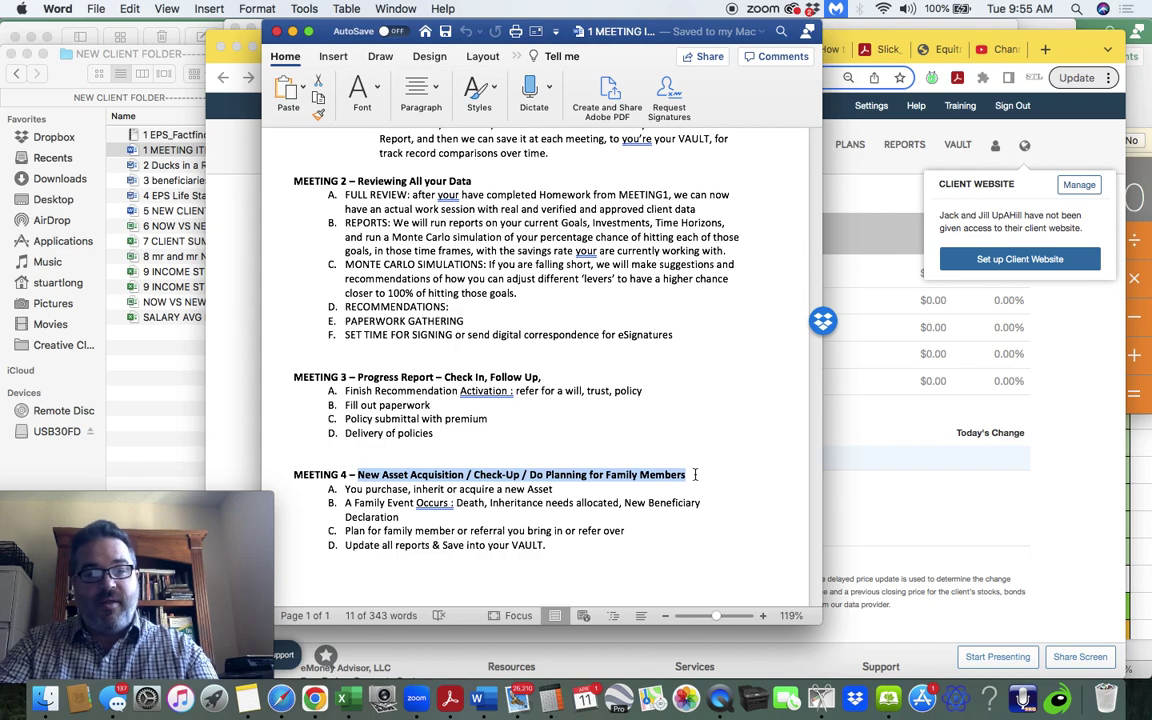
{"action": "left_click", "coordinate": [352, 487]}
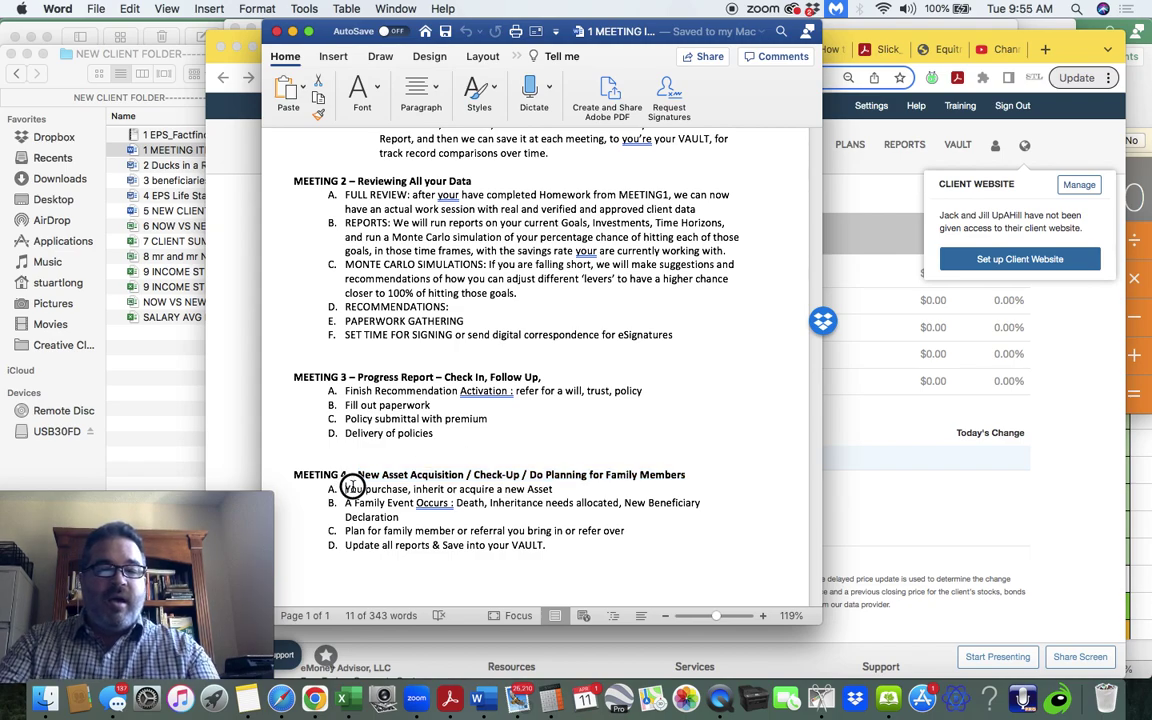
{"action": "left_click_drag", "start_coordinate": [352, 487], "coordinate": [568, 488]}
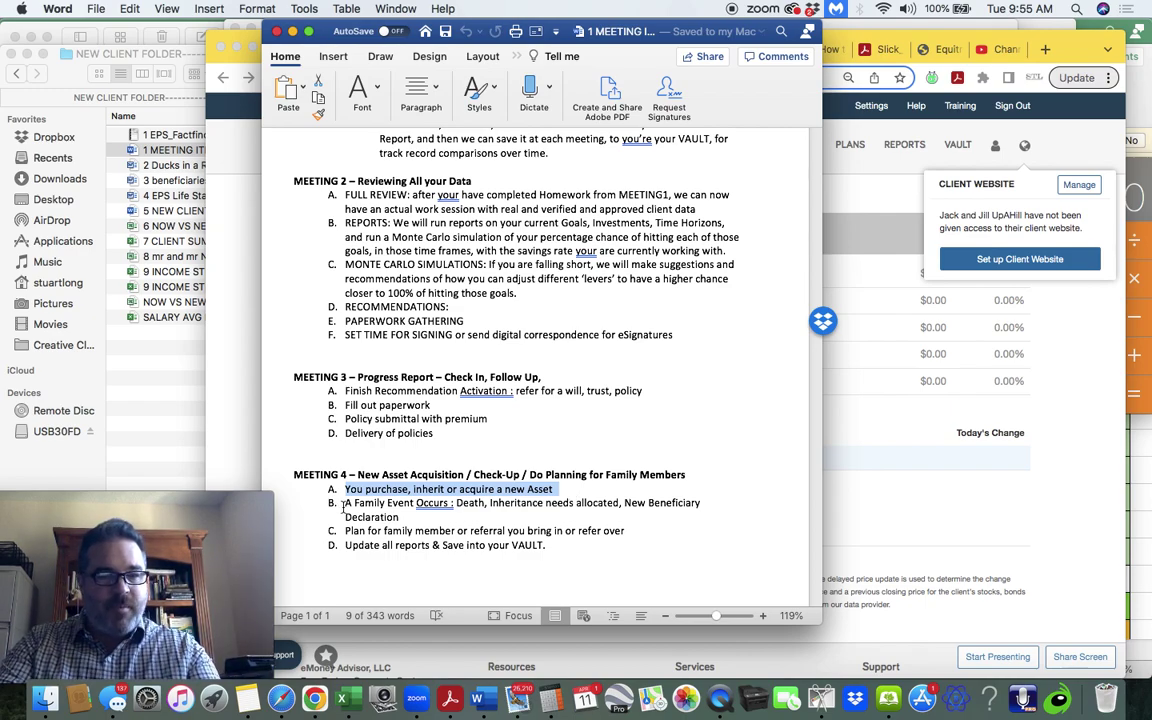
{"action": "left_click_drag", "start_coordinate": [345, 503], "coordinate": [711, 508]}
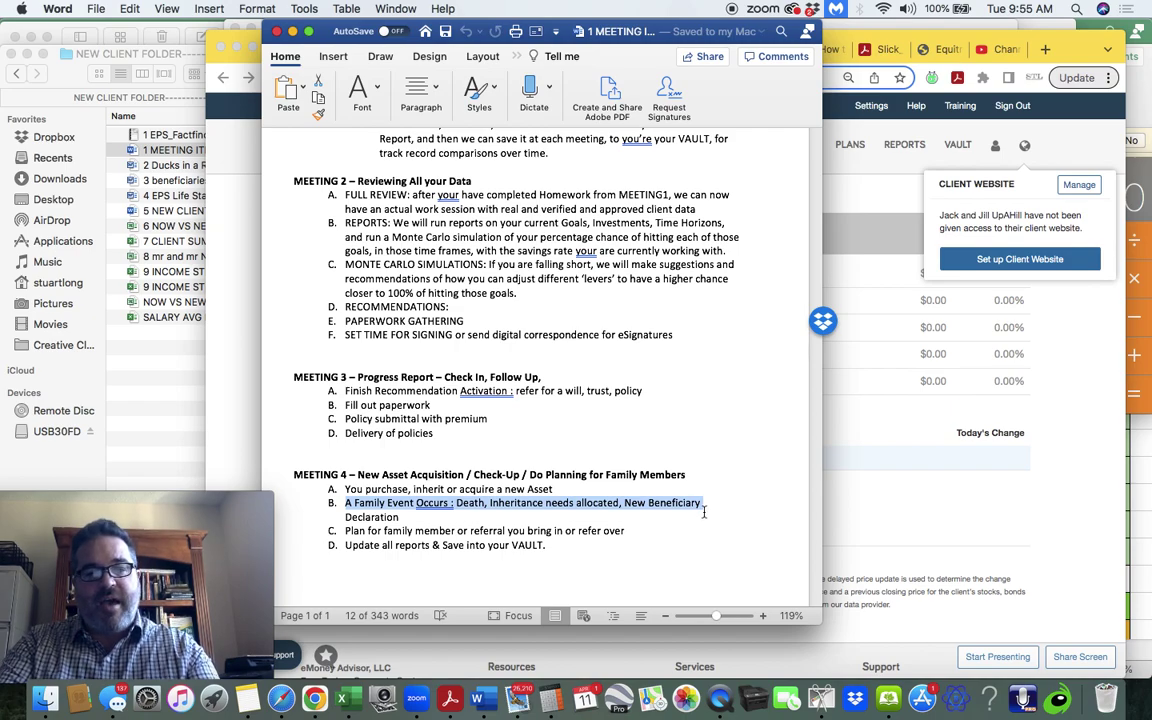
{"action": "left_click_drag", "start_coordinate": [702, 509], "coordinate": [632, 508]}
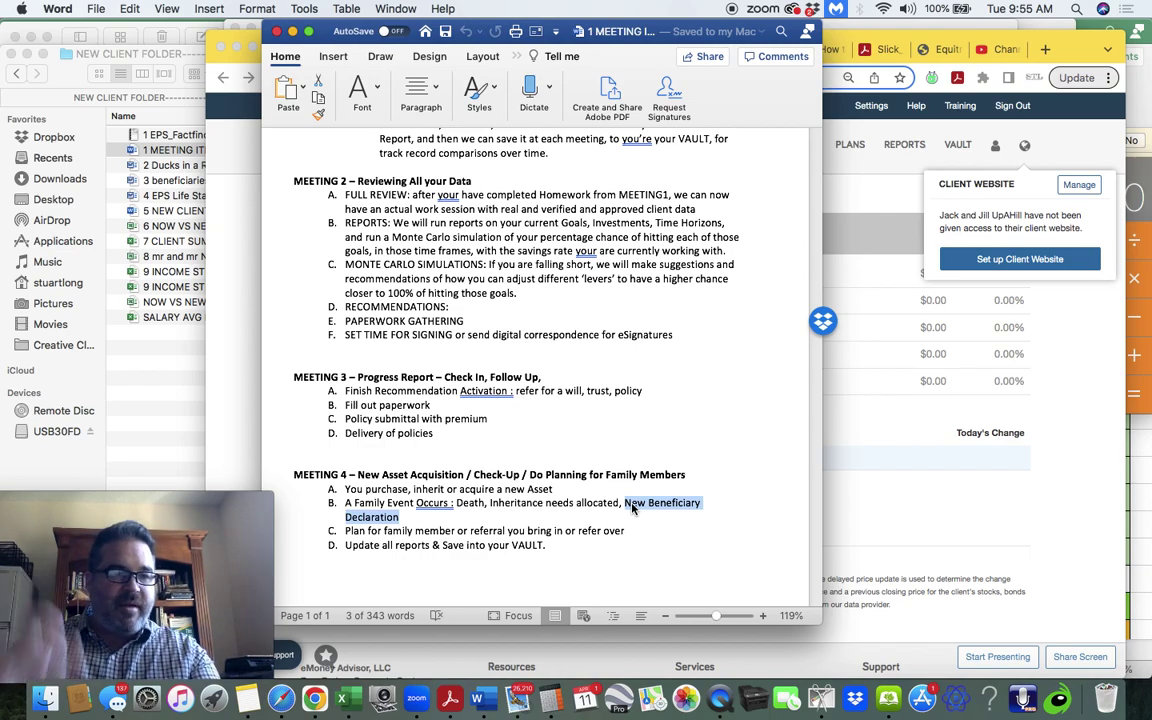
{"action": "left_click", "coordinate": [545, 516]}
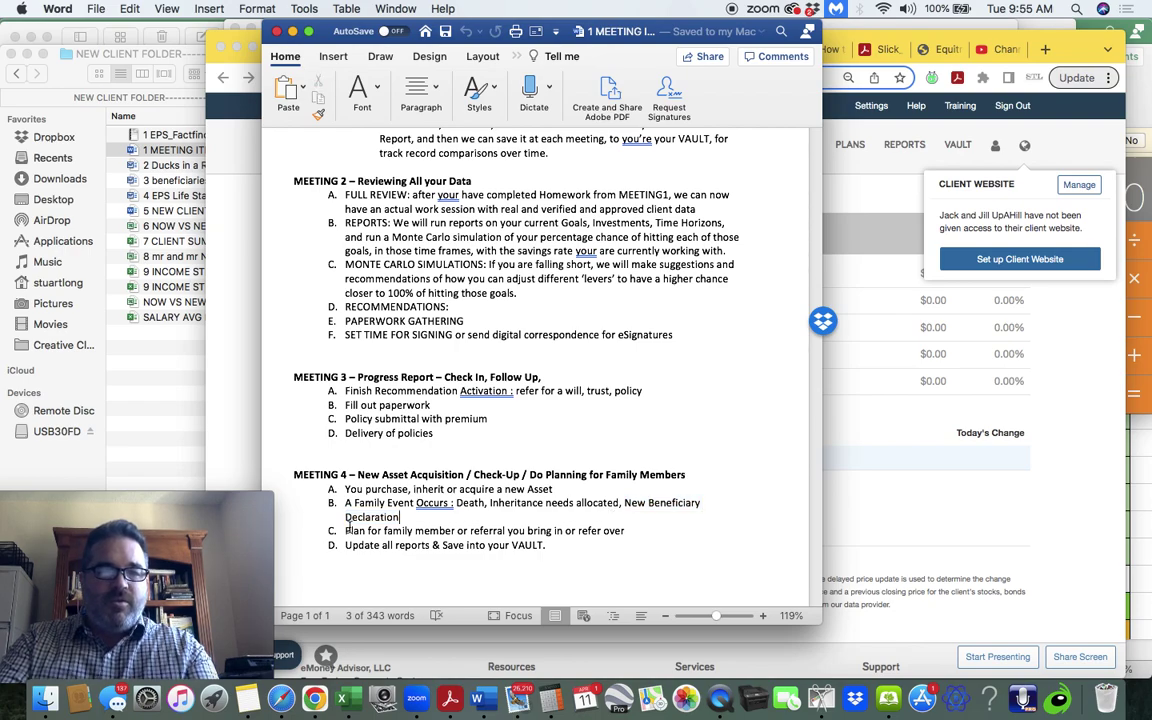
- Highlight items C and D, reselect MEETING 1 at the top, and return to eMoney in Chrome
{"action": "left_click_drag", "start_coordinate": [359, 531], "coordinate": [624, 540]}
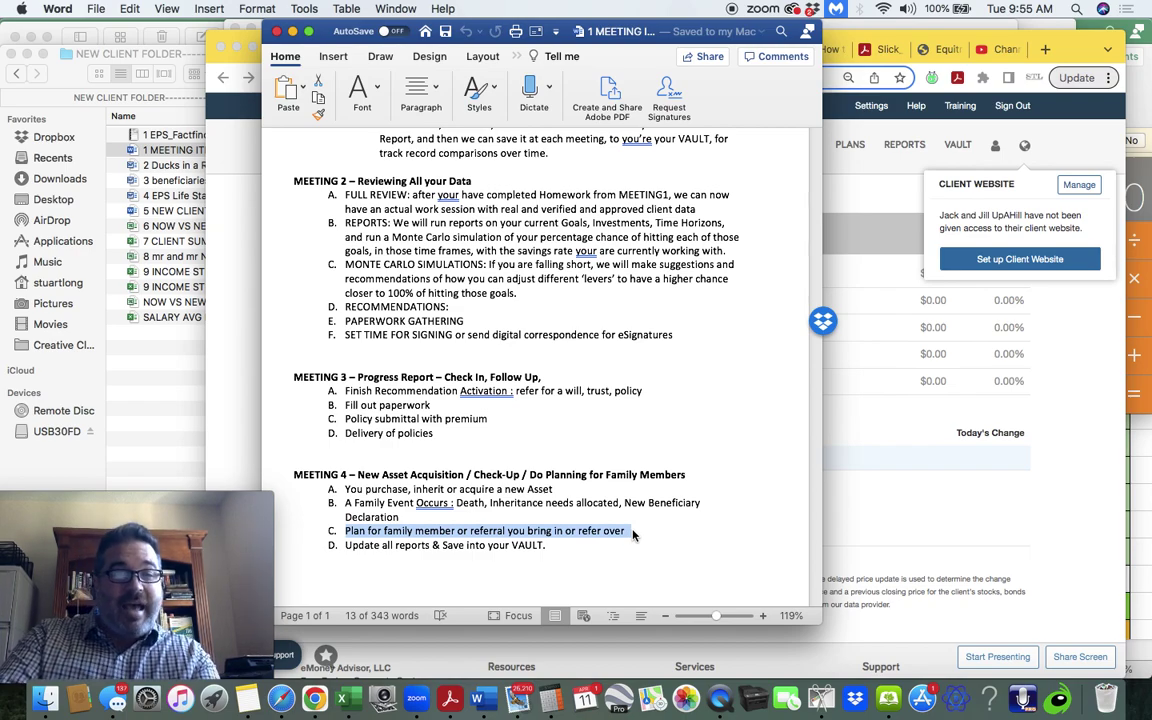
{"action": "left_click_drag", "start_coordinate": [343, 549], "coordinate": [557, 541]}
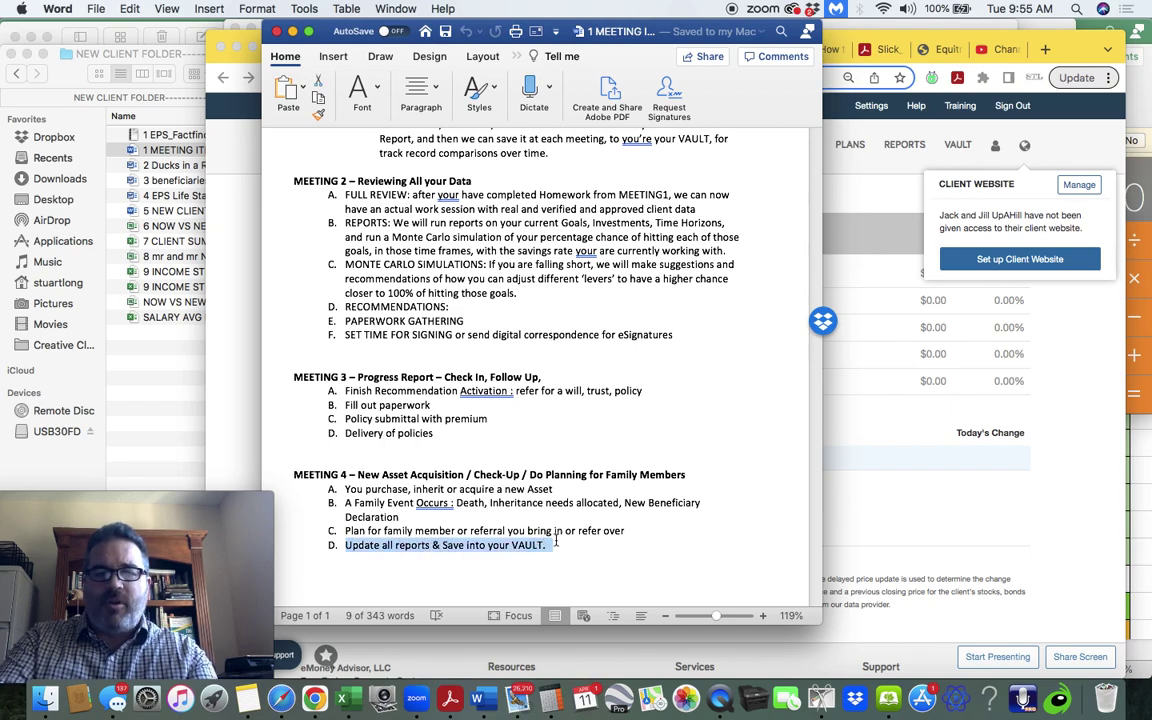
{"action": "left_click", "coordinate": [518, 545]}
{"action": "left_click_drag", "start_coordinate": [343, 545], "coordinate": [544, 546]}
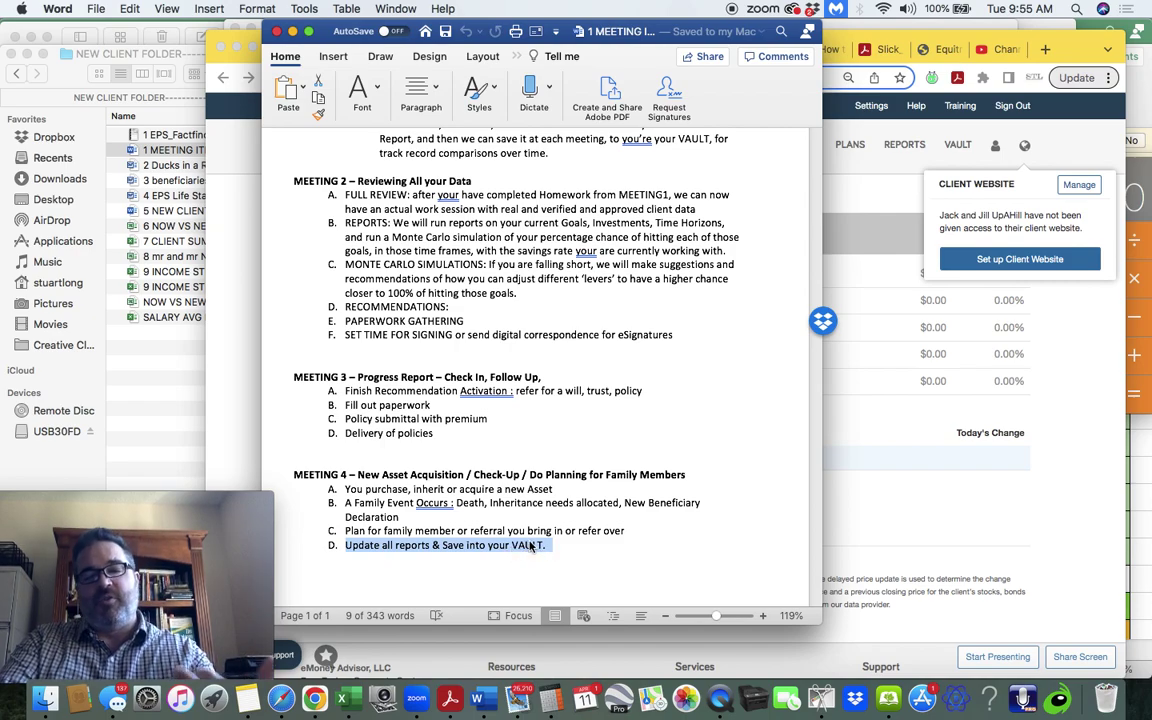
{"action": "left_click", "coordinate": [550, 541]}
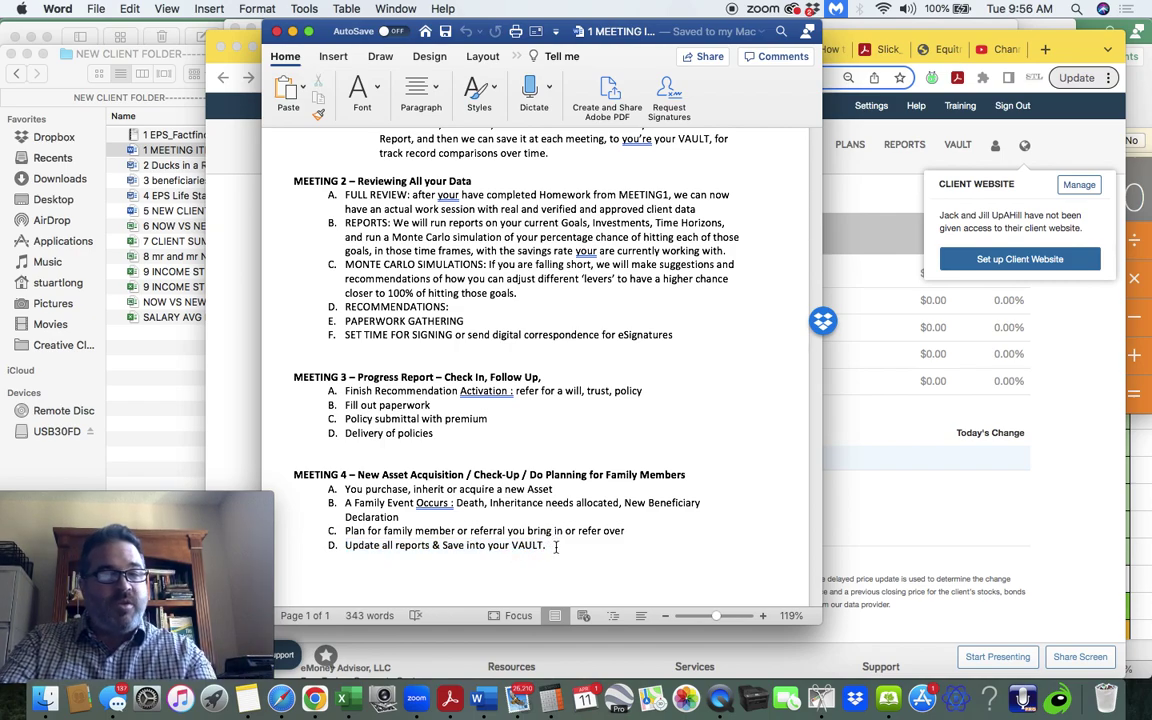
{"action": "scroll", "coordinate": [529, 435], "scroll_direction": "up", "scroll_amount": 10}
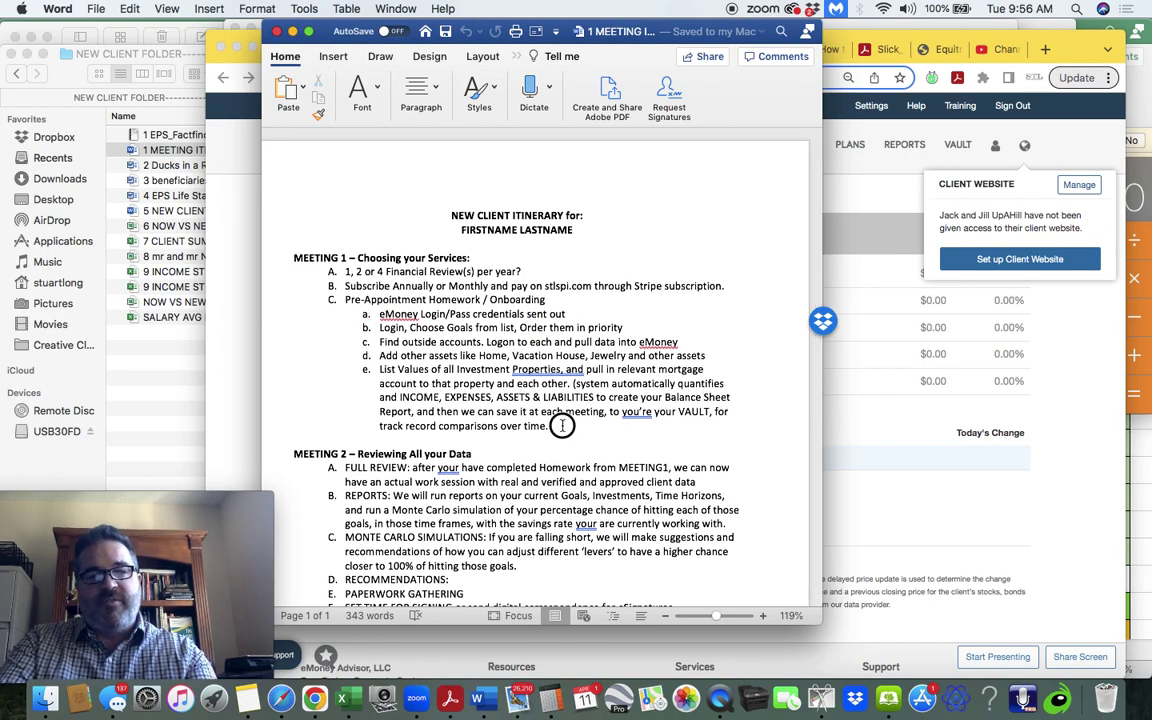
{"action": "left_click_drag", "start_coordinate": [560, 424], "coordinate": [259, 263]}
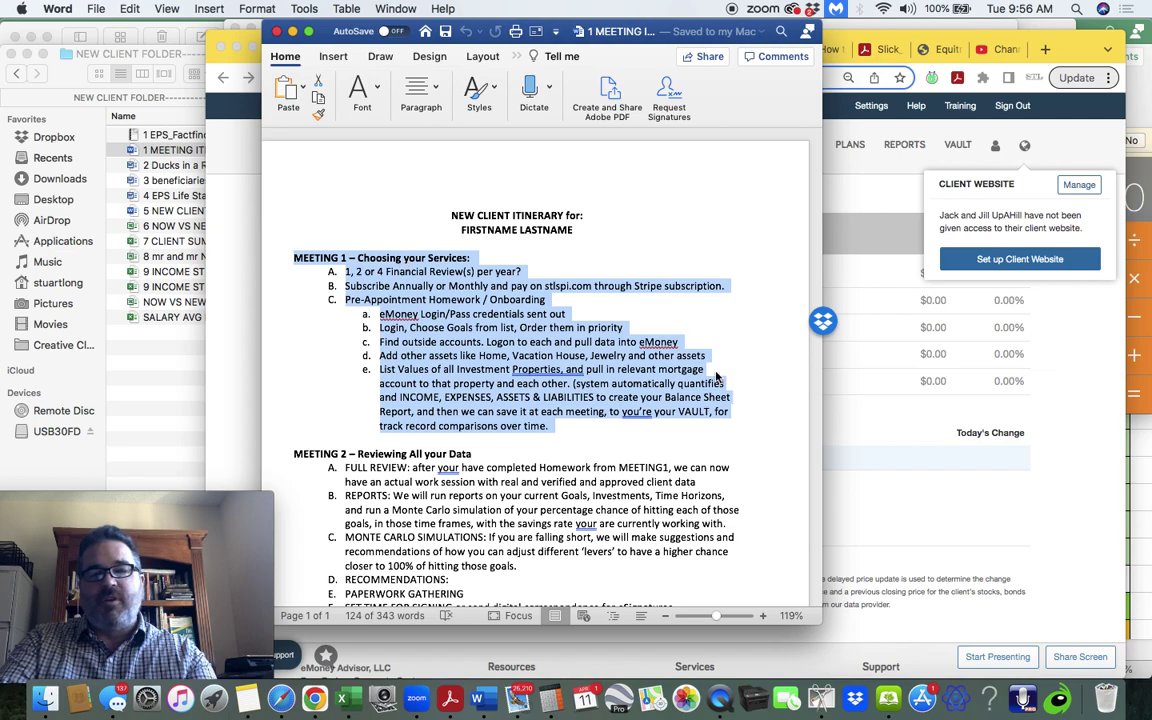
{"action": "left_click", "coordinate": [826, 362]}
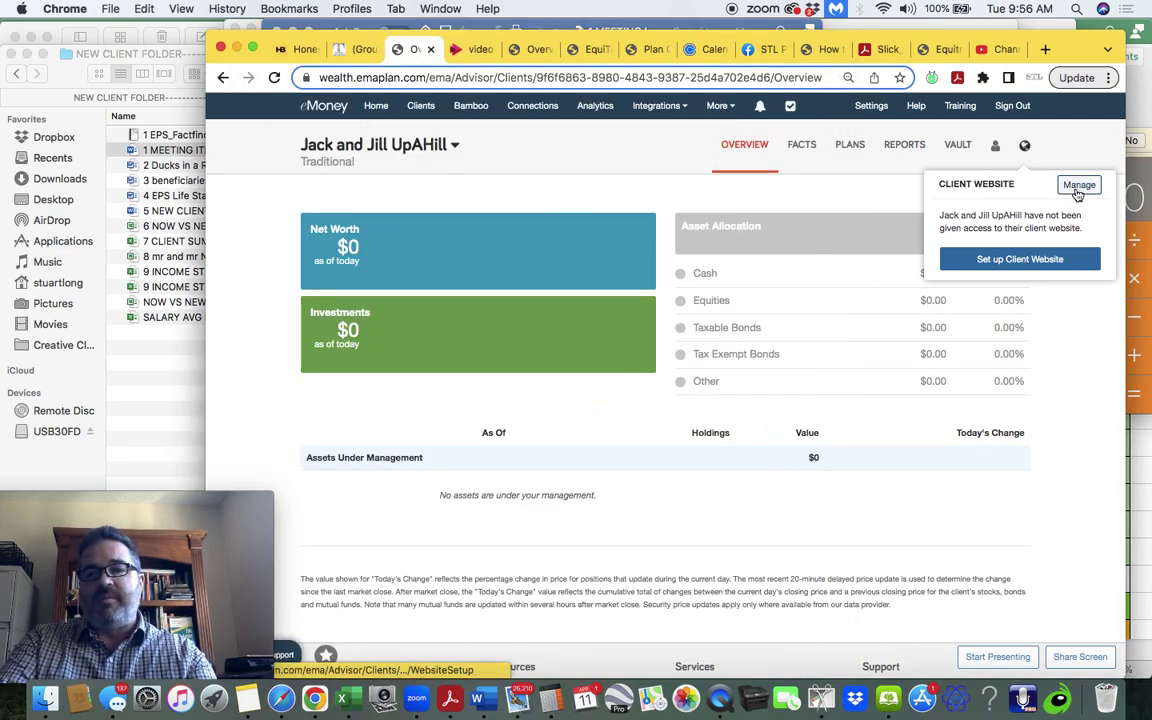
- Open Manage Client Website, check Features and Onboarding Options, and launch Preview Client Website
{"action": "left_click", "coordinate": [1017, 262]}
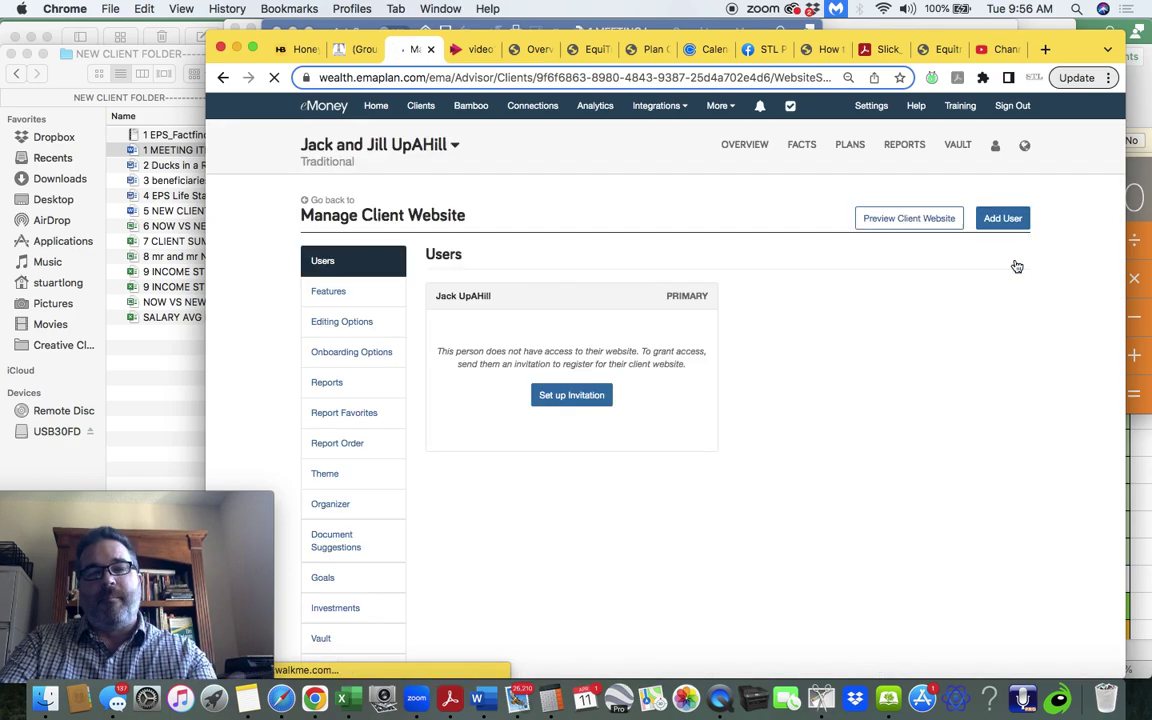
{"action": "left_click", "coordinate": [572, 395]}
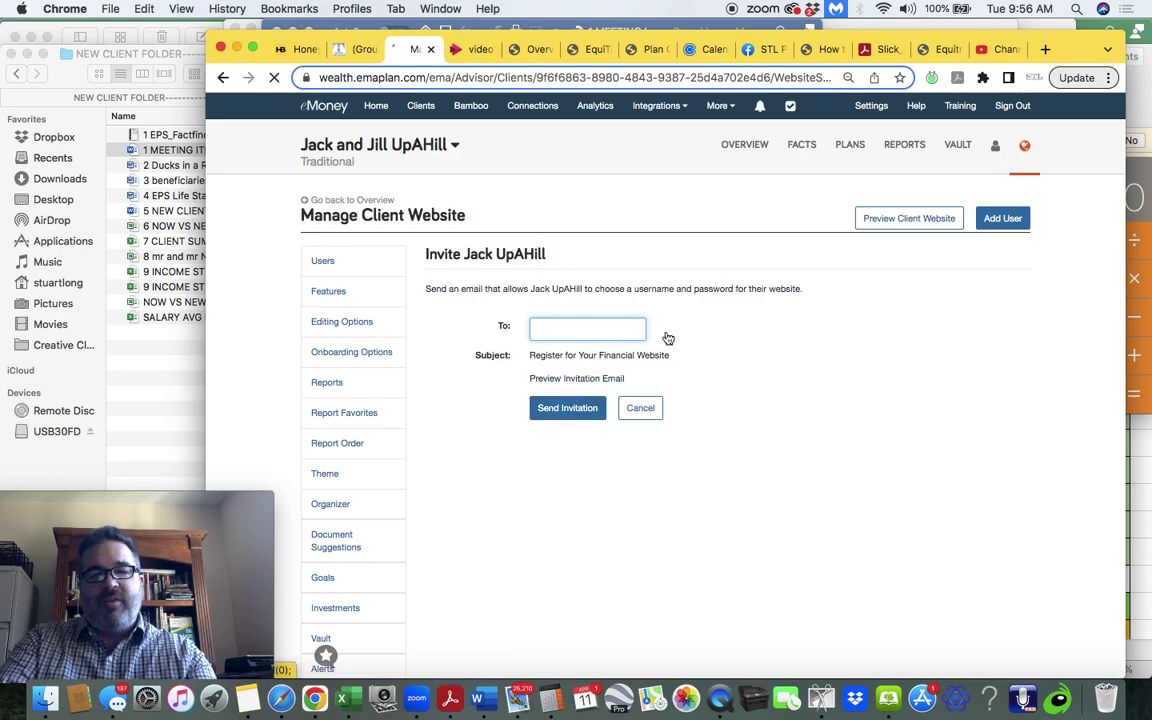
{"action": "left_click", "coordinate": [909, 222]}
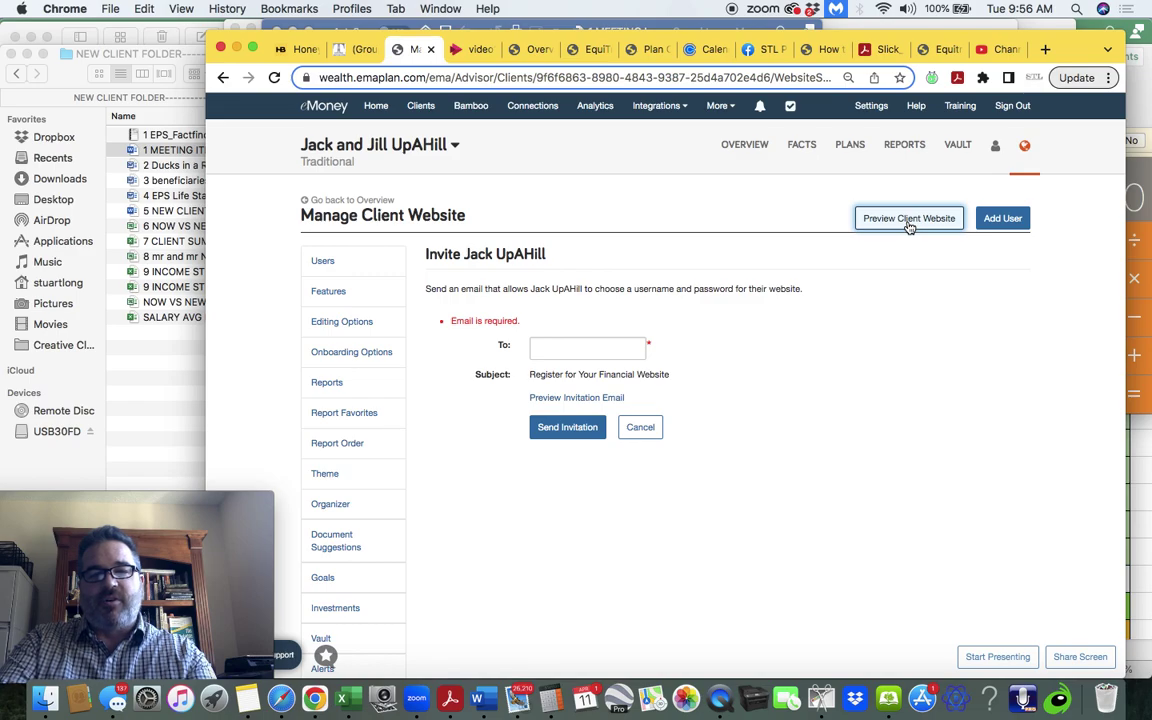
{"action": "left_click", "coordinate": [322, 292]}
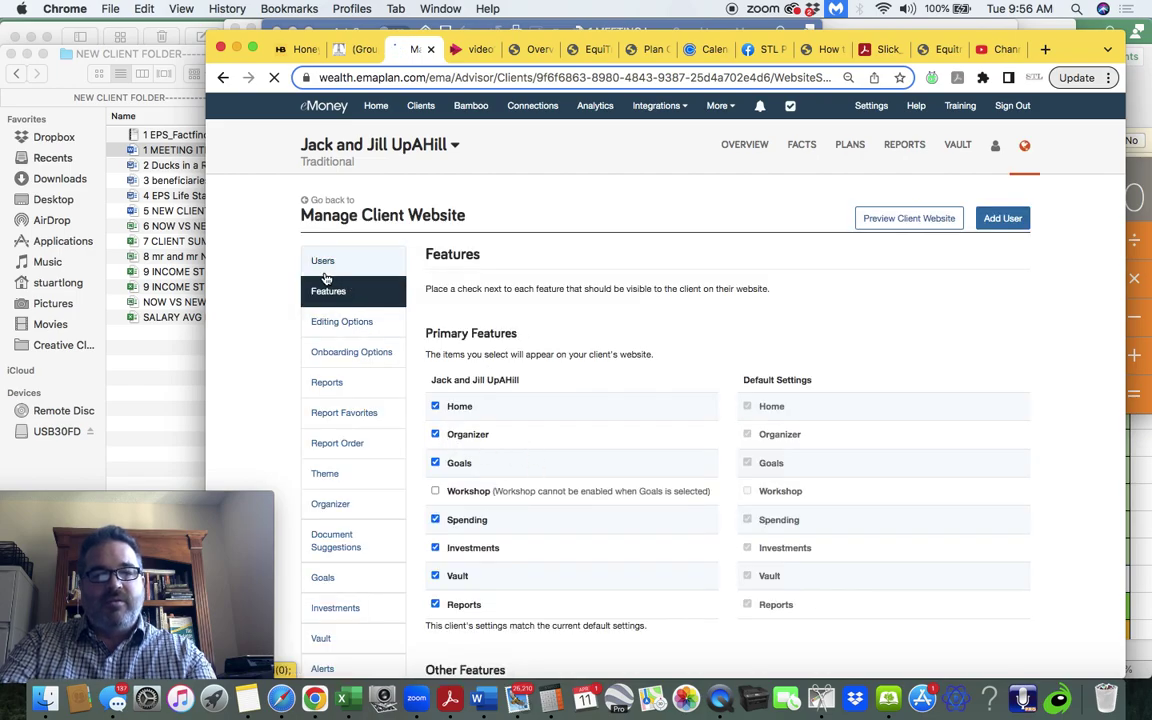
{"action": "left_click", "coordinate": [342, 356]}
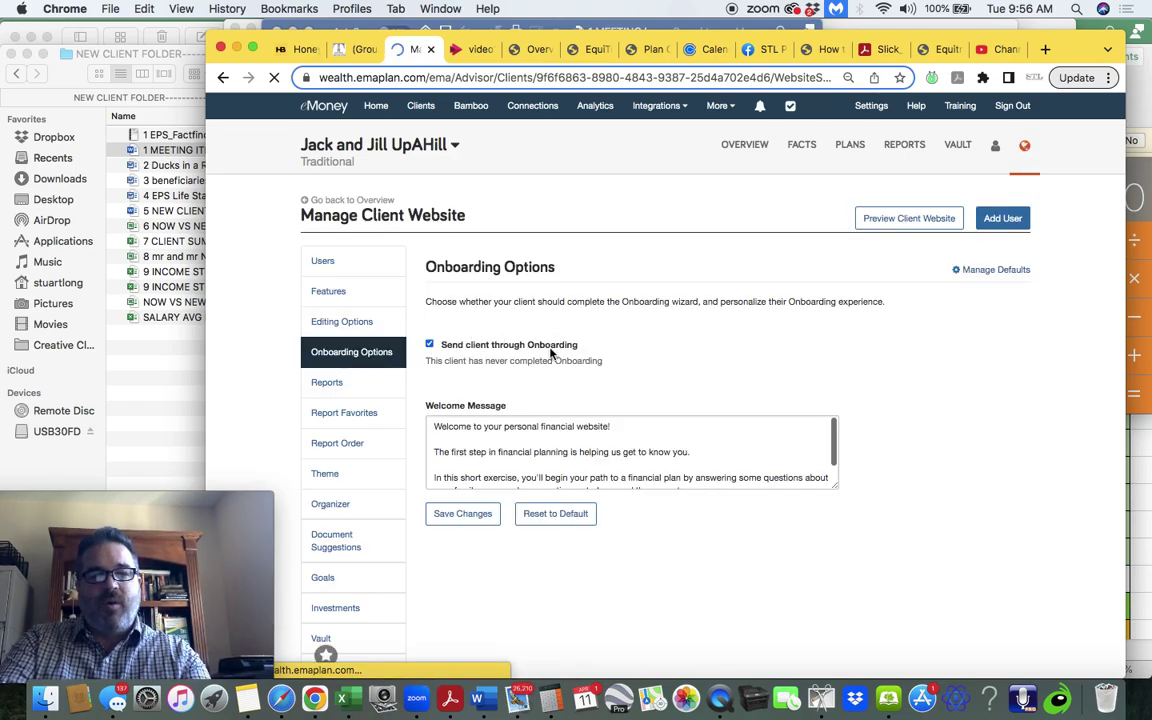
{"action": "left_click", "coordinate": [902, 220]}
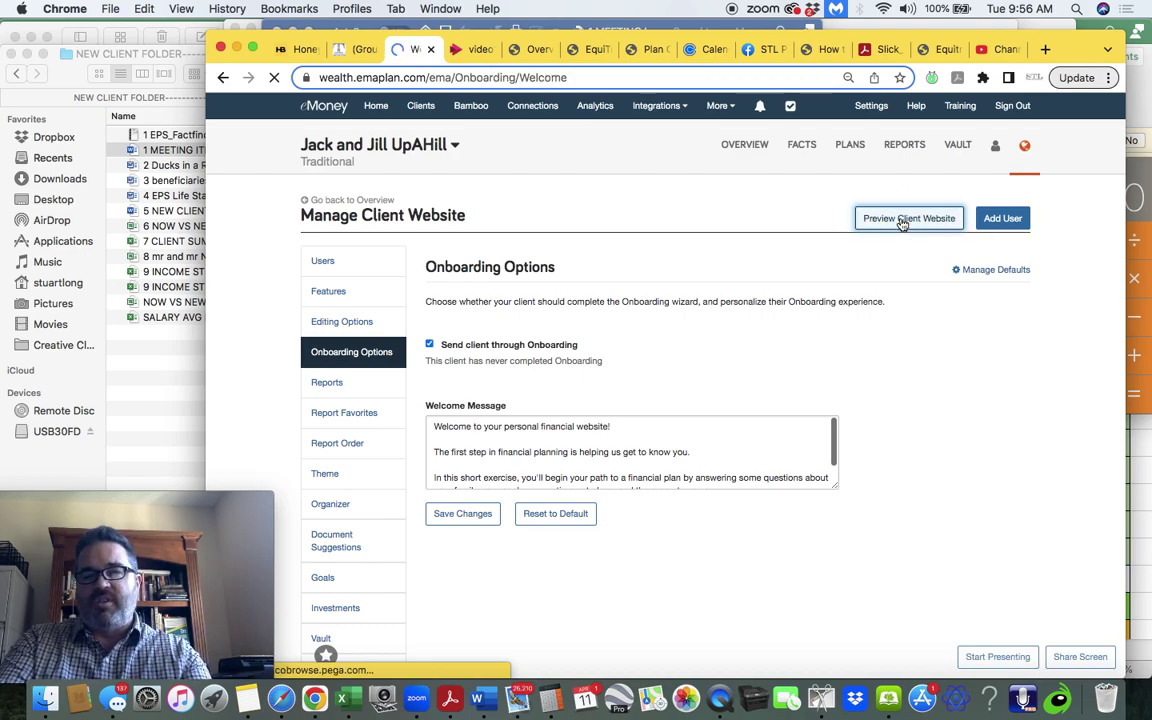
- Put the browser in full screen and highlight the welcome lines and exercise paragraph
{"action": "scroll", "coordinate": [695, 410], "scroll_direction": "down", "scroll_amount": 2}
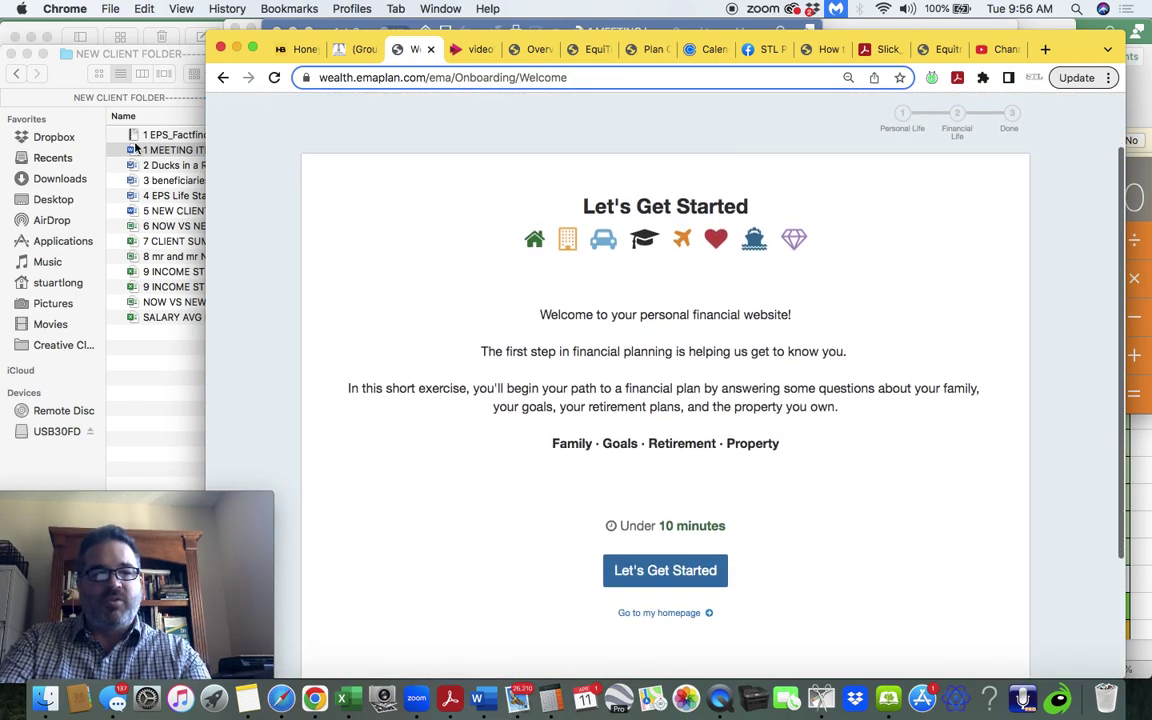
{"action": "left_click", "coordinate": [253, 49]}
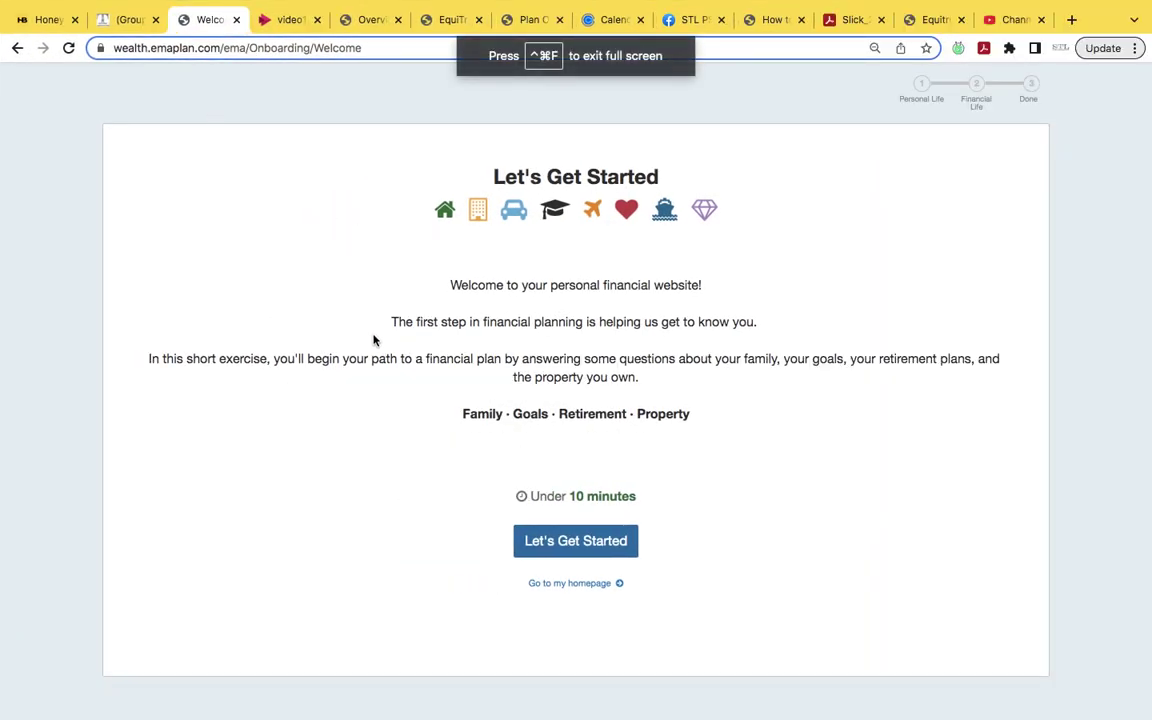
{"action": "triple_click", "coordinate": [738, 285]}
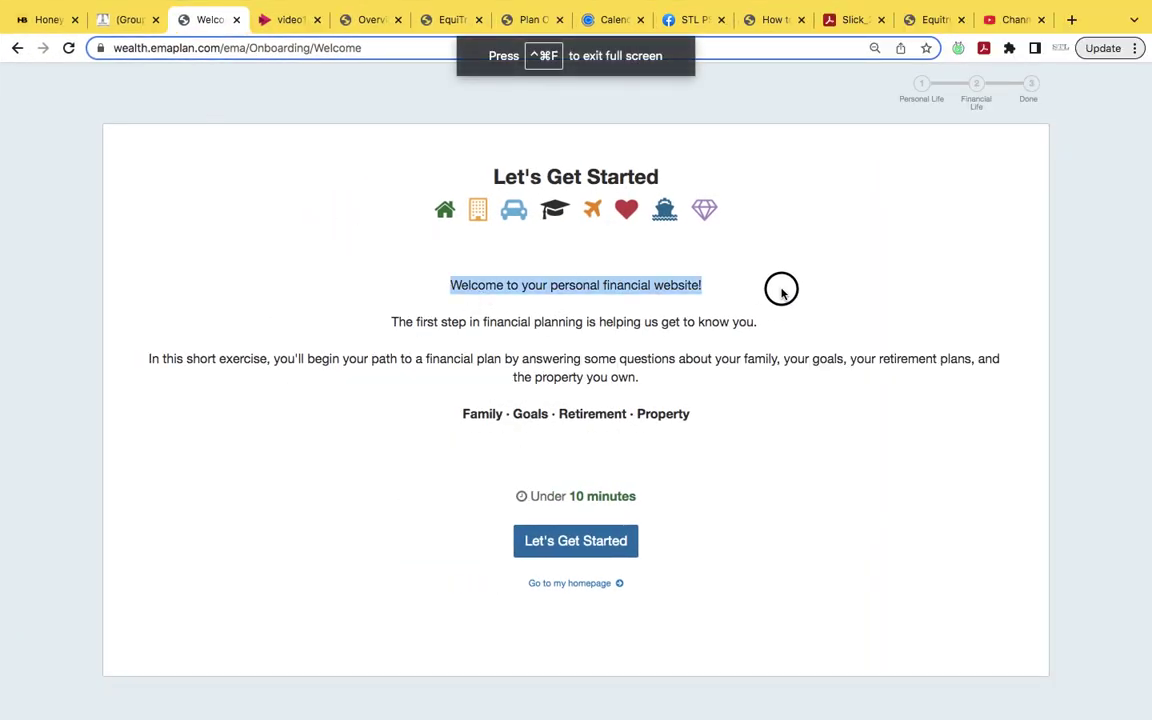
{"action": "left_click_drag", "start_coordinate": [782, 290], "coordinate": [777, 325]}
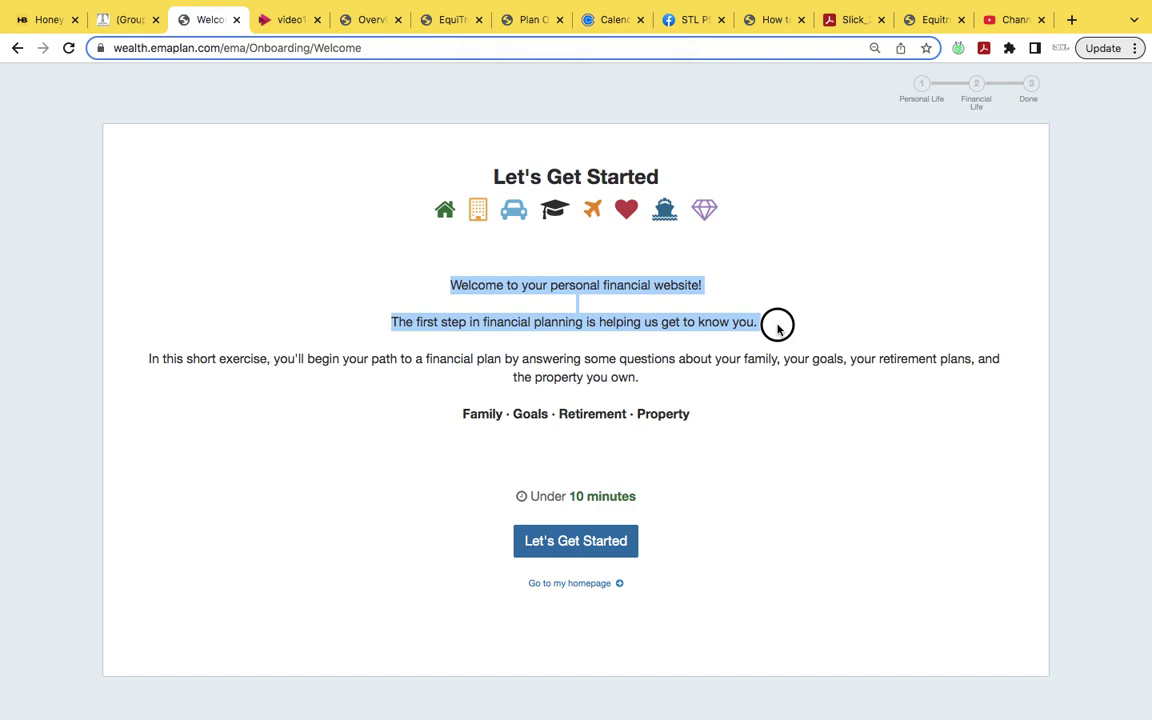
{"action": "left_click_drag", "start_coordinate": [777, 325], "coordinate": [770, 376]}
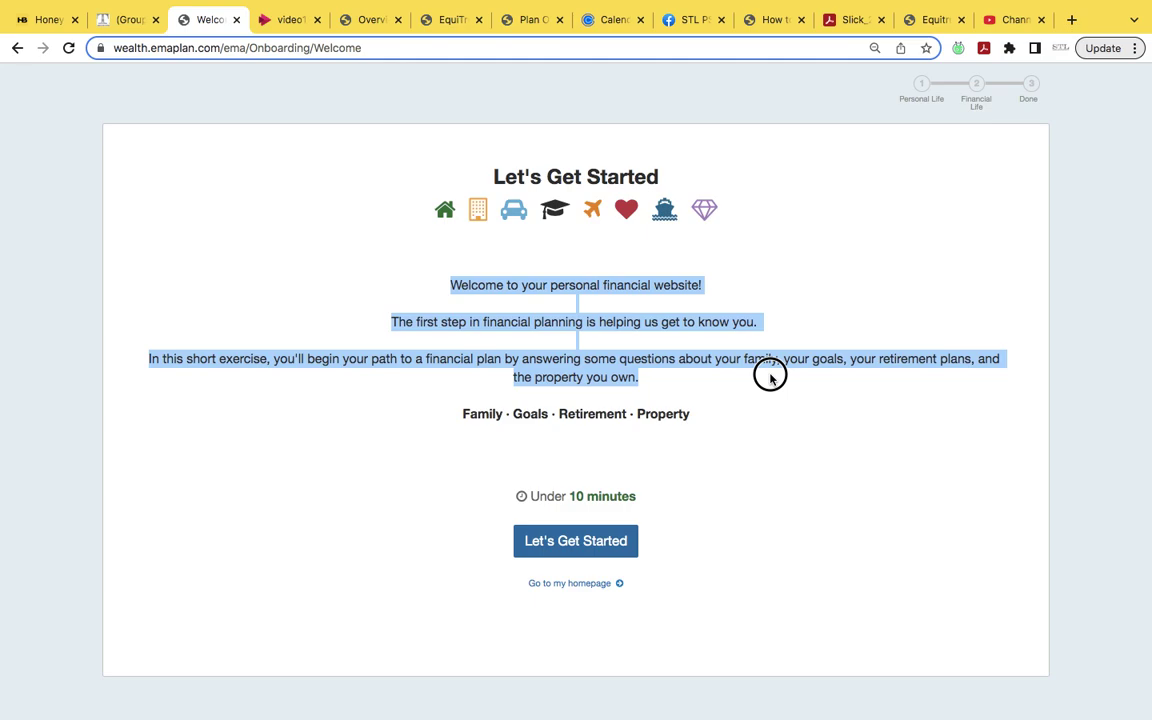
{"action": "left_click", "coordinate": [770, 378]}
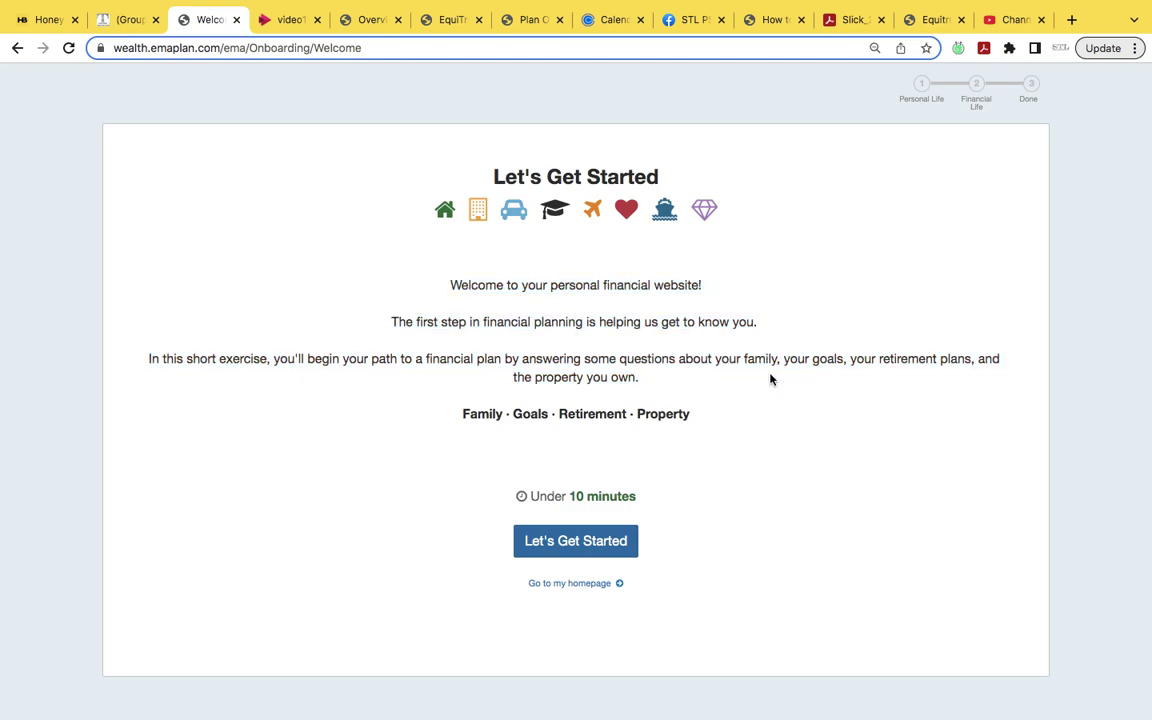
- Emphasize 'family', 'goals', 'retirement plans' and 'property you own', then start onboarding with Let's Get Started
{"action": "double_click", "coordinate": [761, 358]}
{"action": "double_click", "coordinate": [829, 359]}
{"action": "left_click", "coordinate": [890, 360]}
{"action": "left_click_drag", "start_coordinate": [890, 360], "coordinate": [951, 360]}
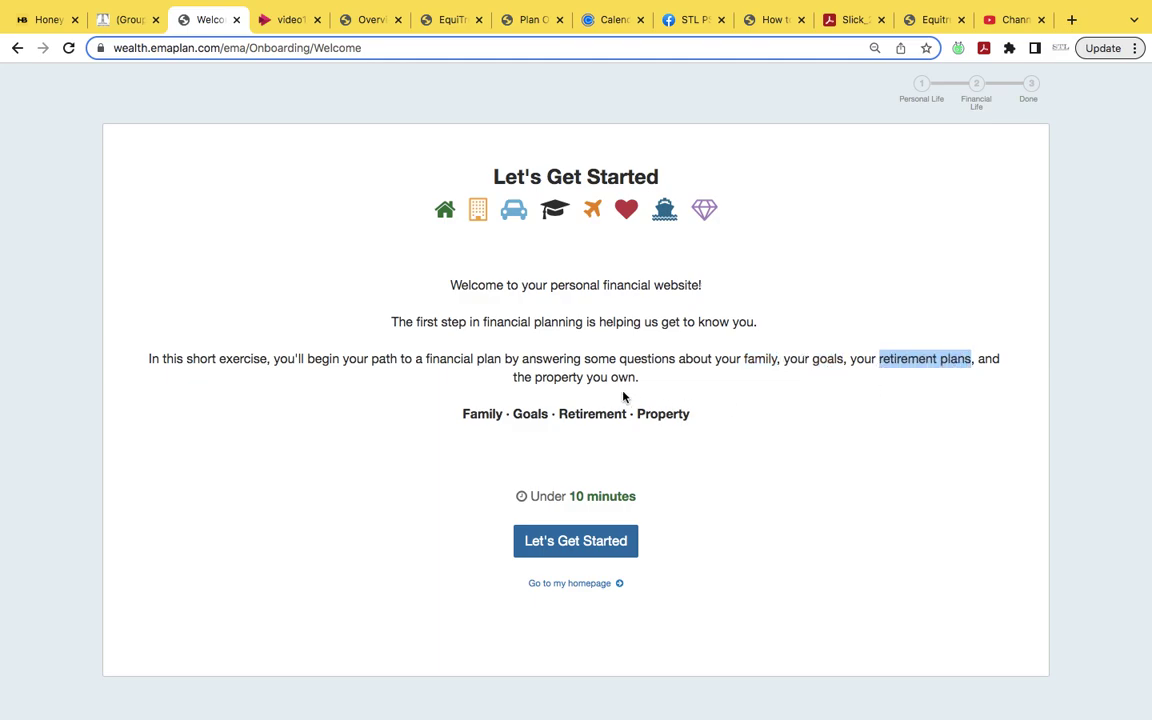
{"action": "left_click_drag", "start_coordinate": [545, 383], "coordinate": [638, 378]}
{"action": "left_click", "coordinate": [656, 385]}
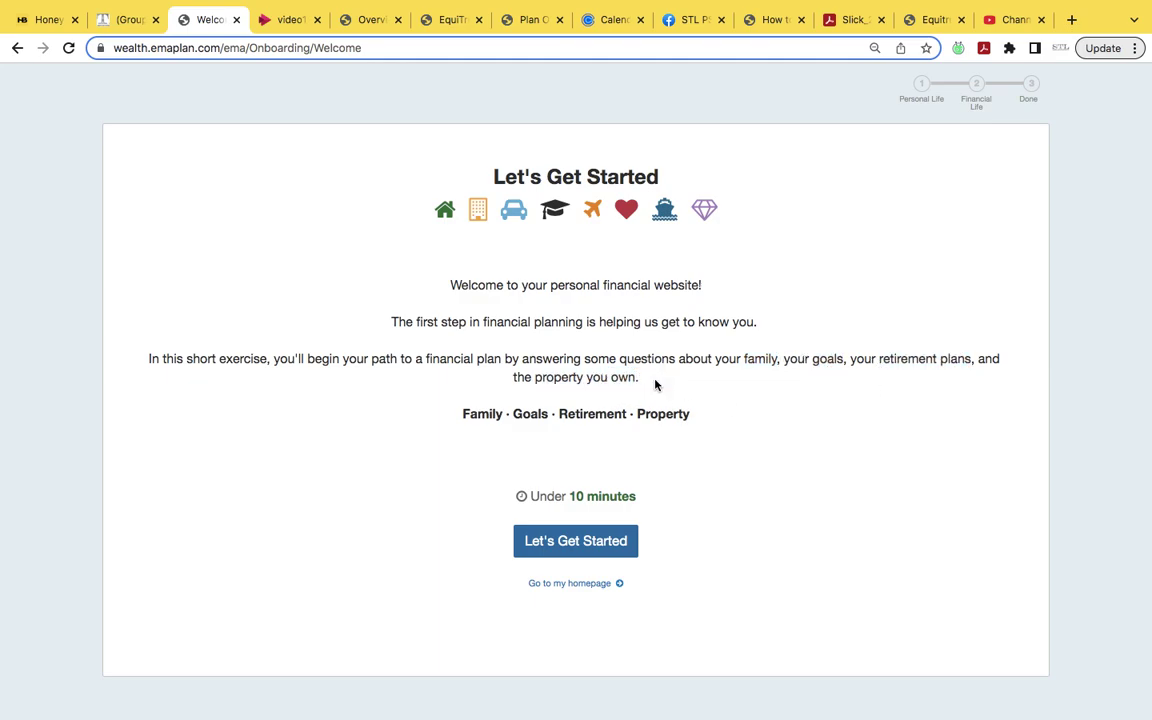
{"action": "left_click", "coordinate": [573, 543]}
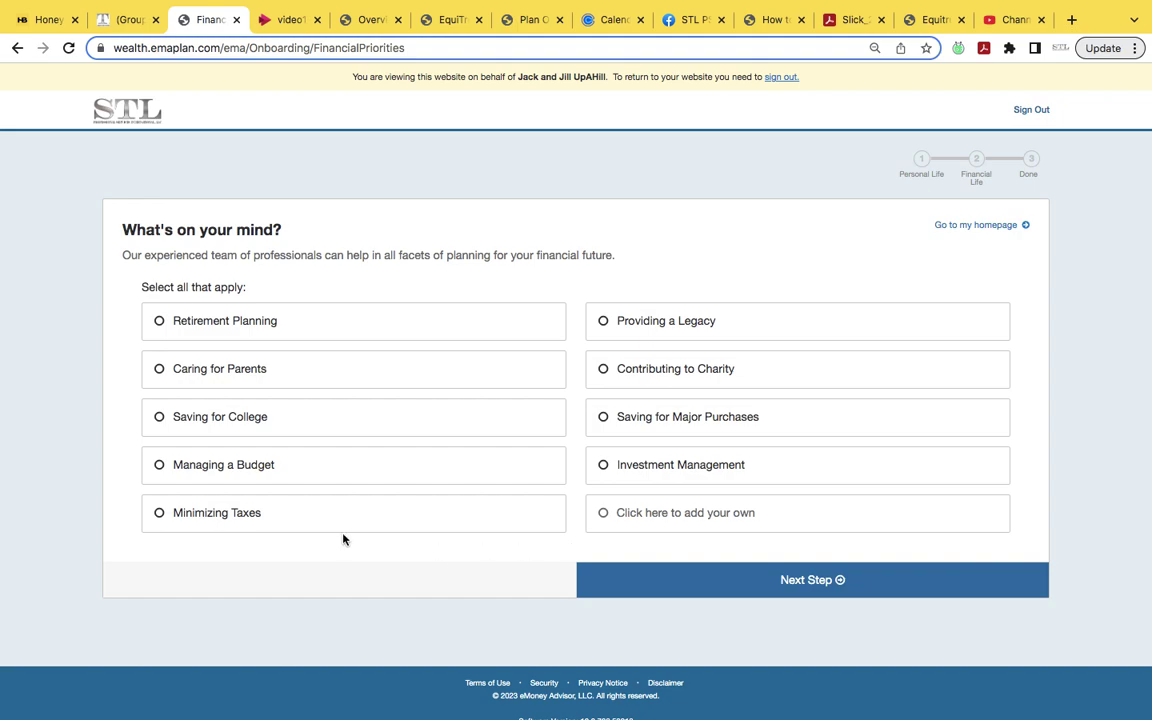
- Tick Retirement Planning, Saving for College and Contributing to Charity as priorities
{"action": "left_click_drag", "start_coordinate": [123, 251], "coordinate": [612, 254]}
{"action": "left_click", "coordinate": [355, 300]}
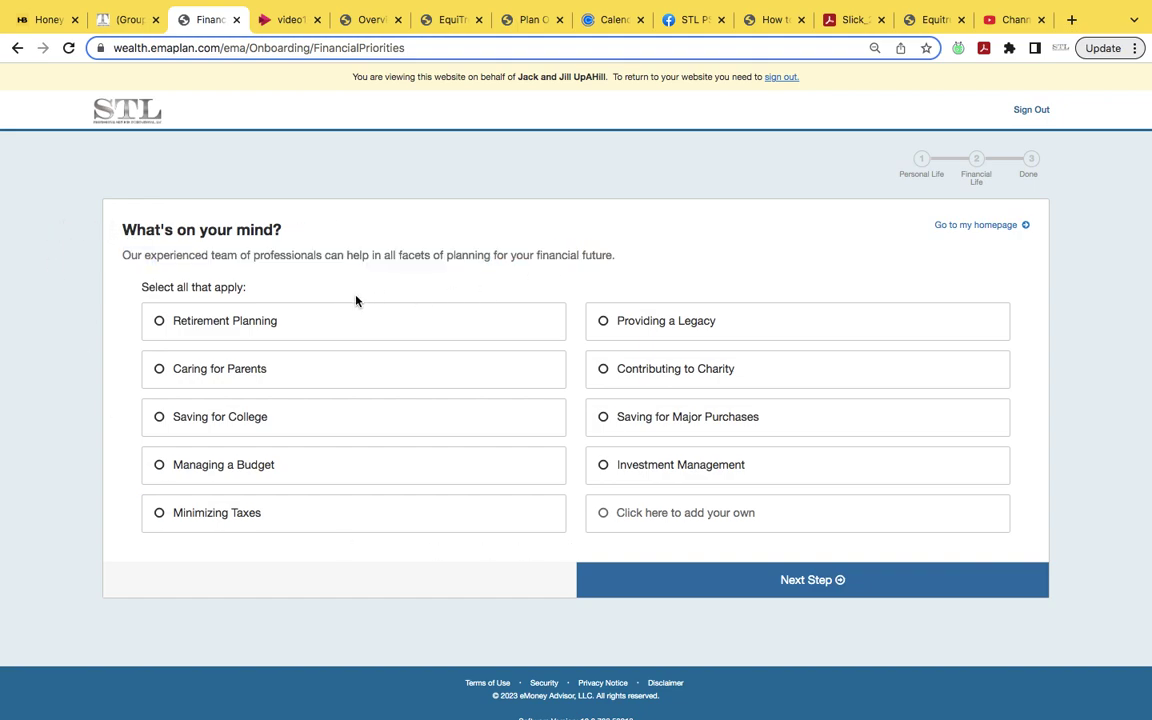
{"action": "left_click", "coordinate": [221, 328]}
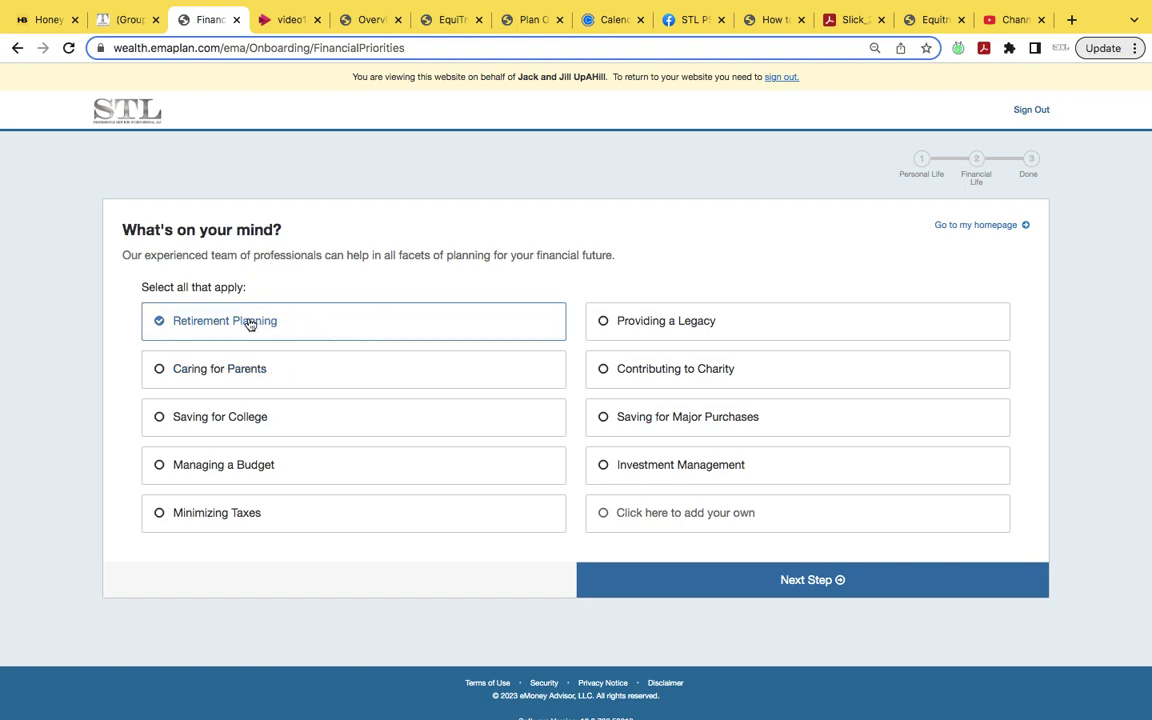
{"action": "left_click", "coordinate": [249, 429]}
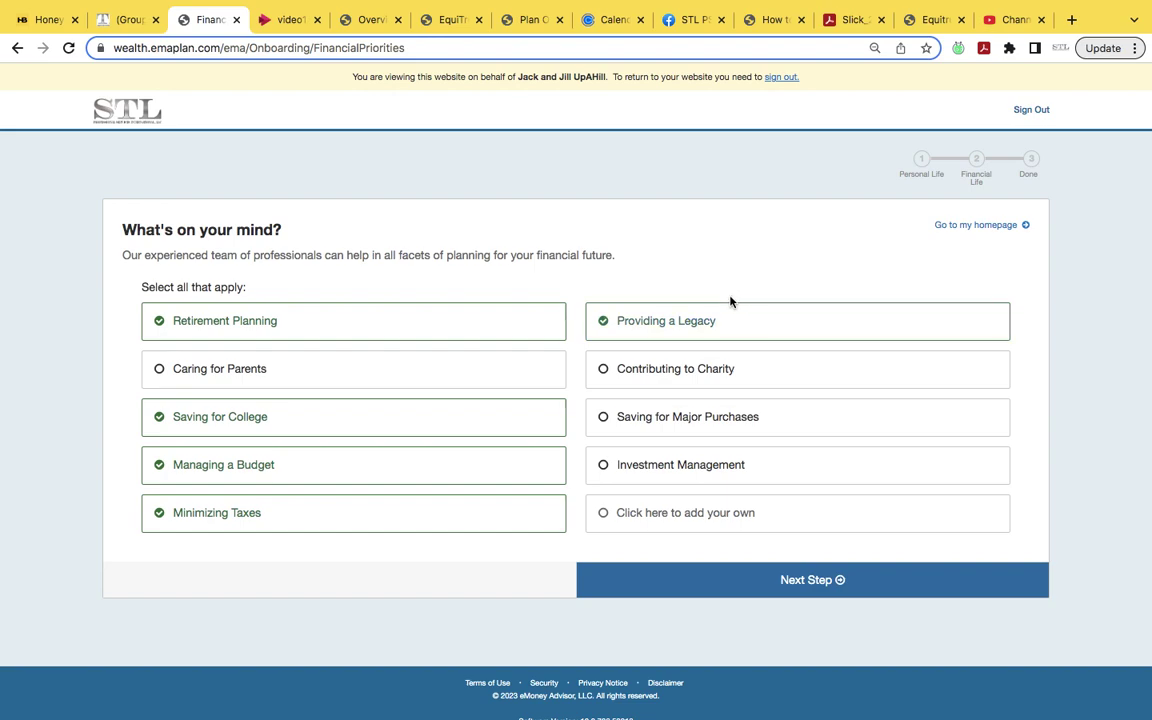
{"action": "left_click", "coordinate": [705, 376]}
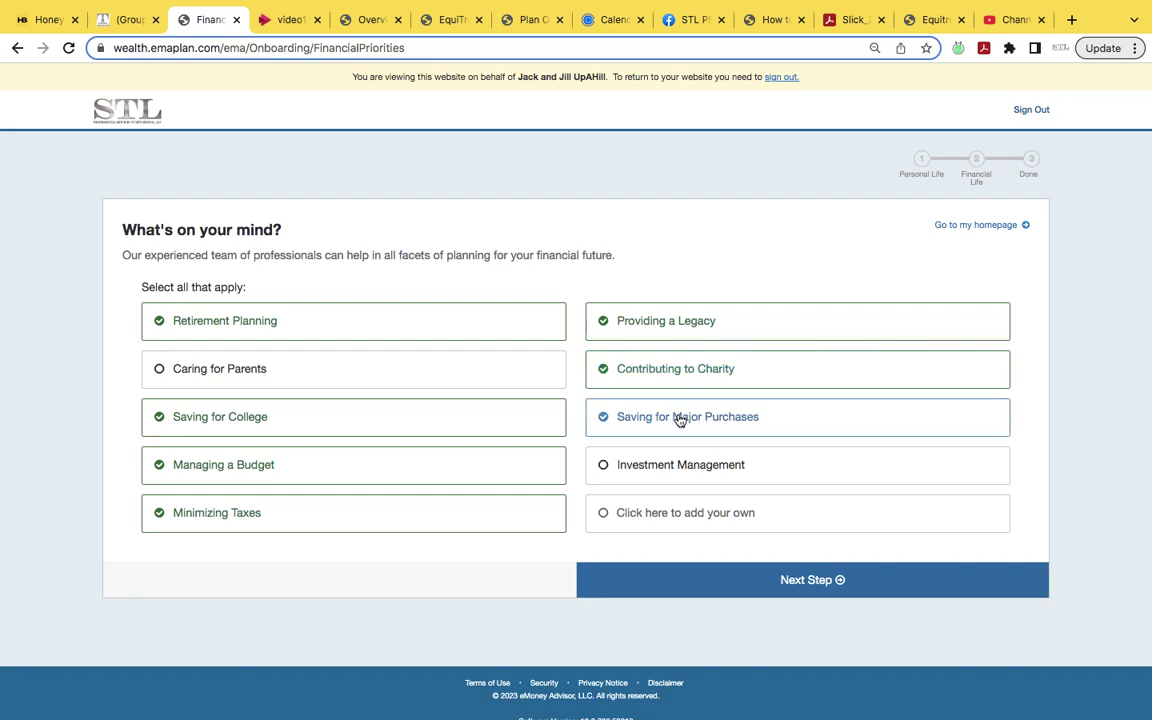
- Keep the recording app's window on top, then tick Investment Management as a priority
{"action": "key", "text": "ctrl+Up"}
{"action": "left_click", "coordinate": [257, 625]}
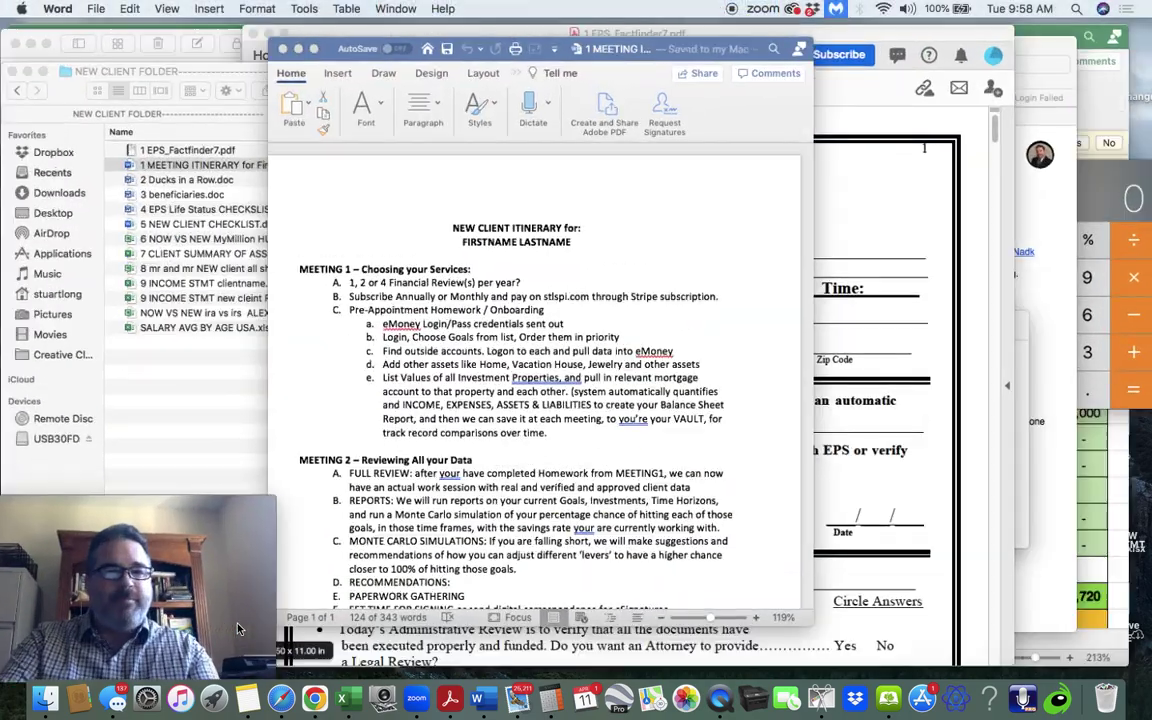
{"action": "left_click", "coordinate": [233, 8]}
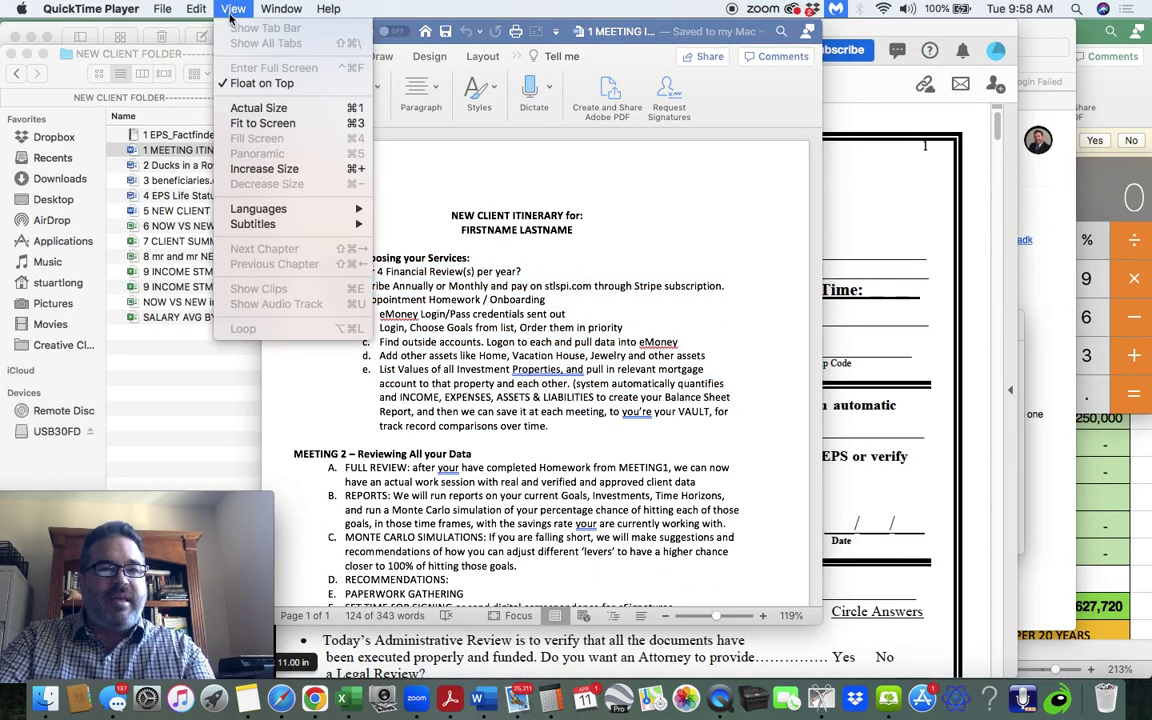
{"action": "left_click", "coordinate": [259, 84]}
{"action": "key", "text": "ctrl+Up"}
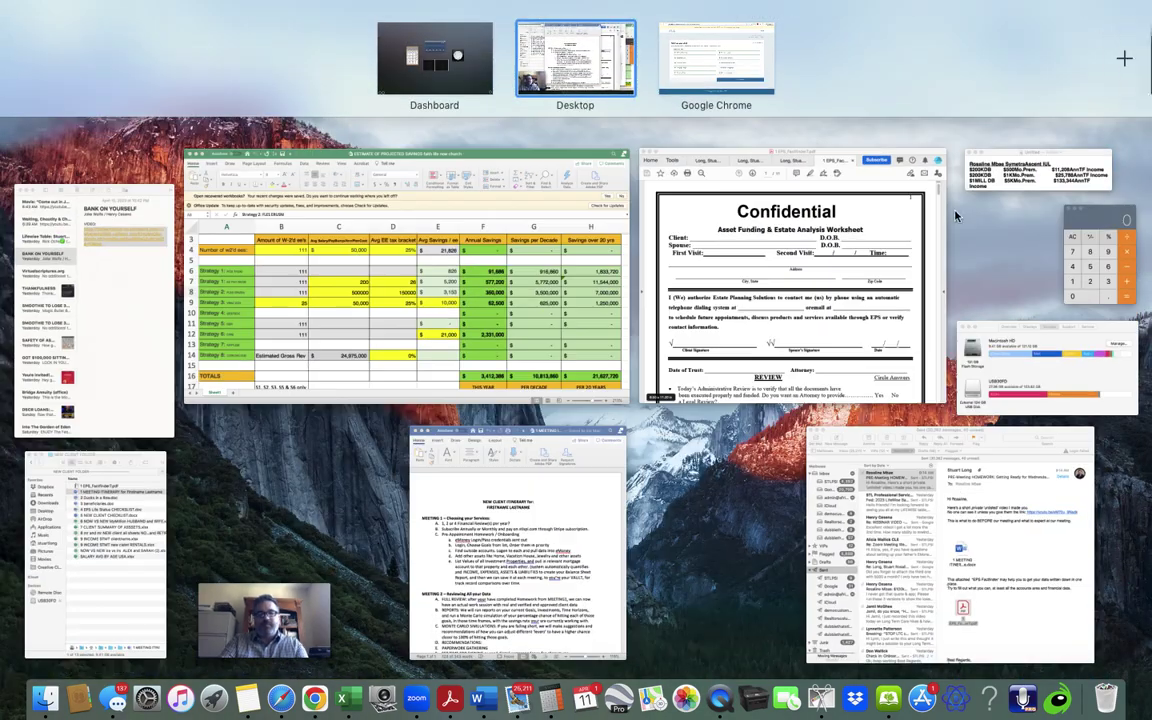
{"action": "left_click", "coordinate": [297, 630]}
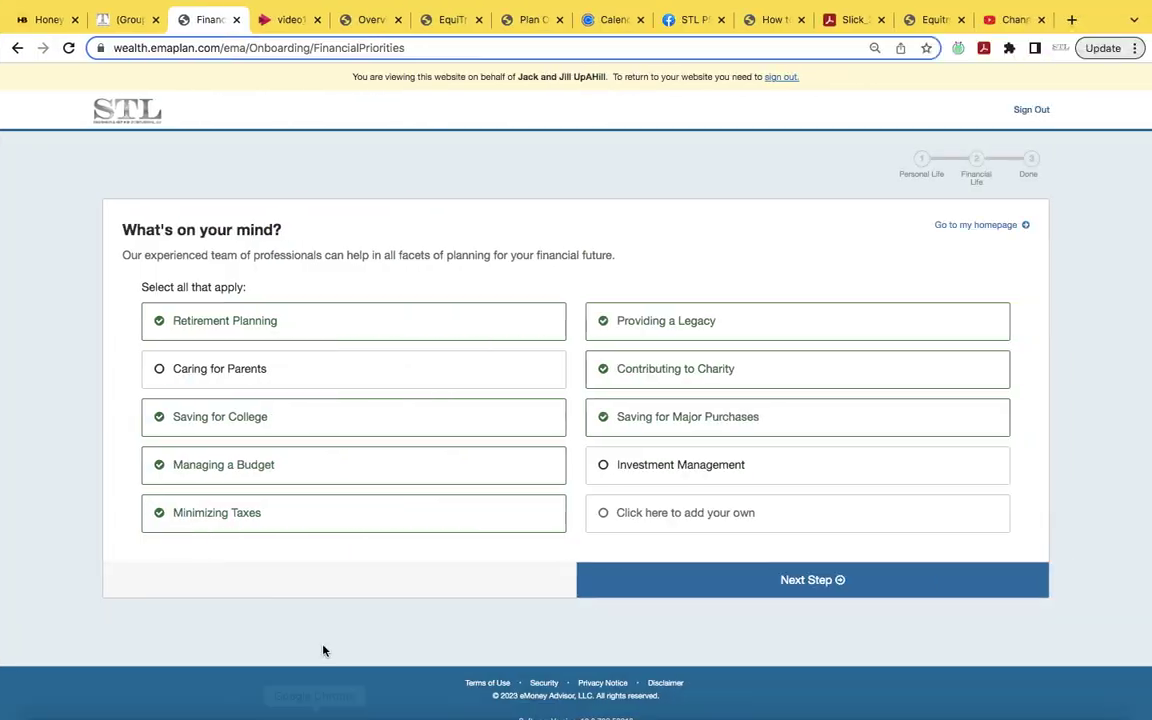
{"action": "left_click", "coordinate": [631, 477]}
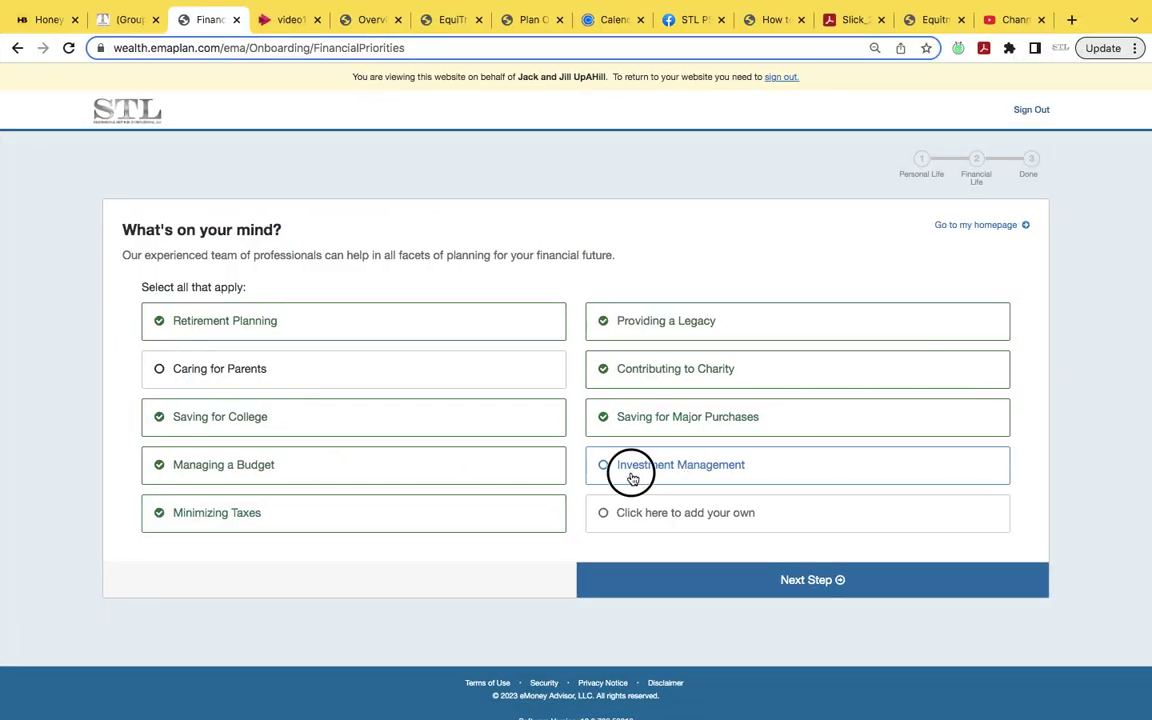
- On the Prioritize step, move Contributing to Charity to the top of the ranking
{"action": "left_click", "coordinate": [816, 592]}
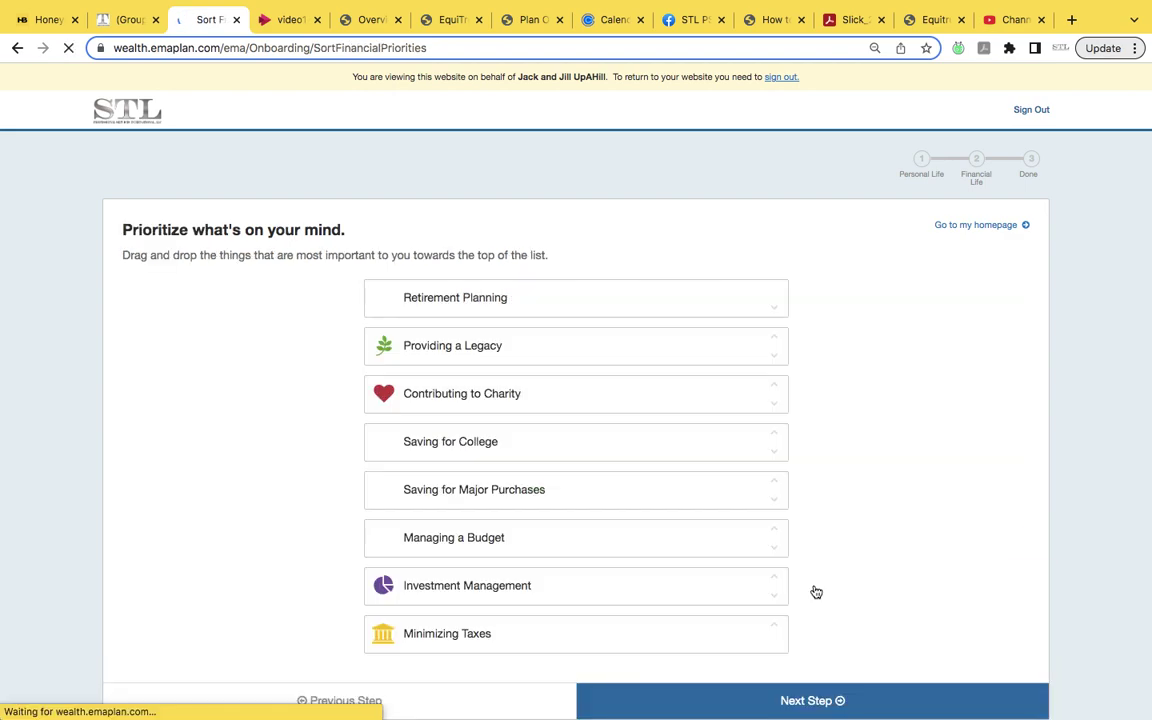
{"action": "scroll", "coordinate": [658, 355], "scroll_direction": "down", "scroll_amount": 2}
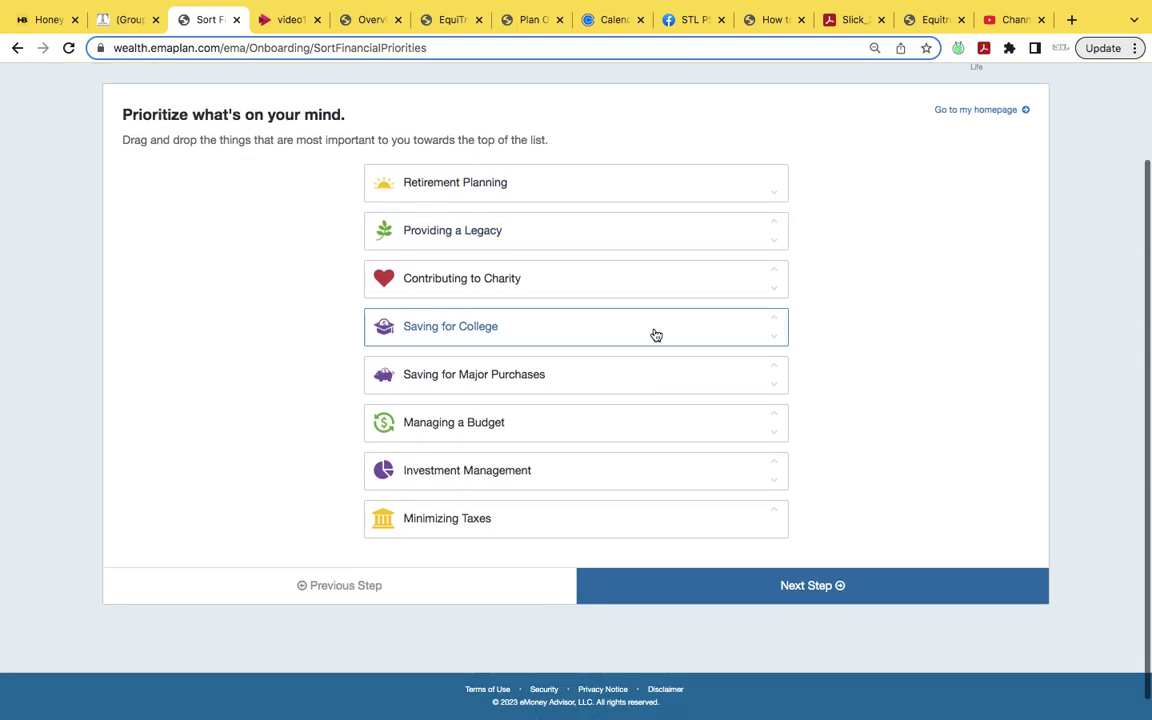
{"action": "left_click", "coordinate": [773, 317]}
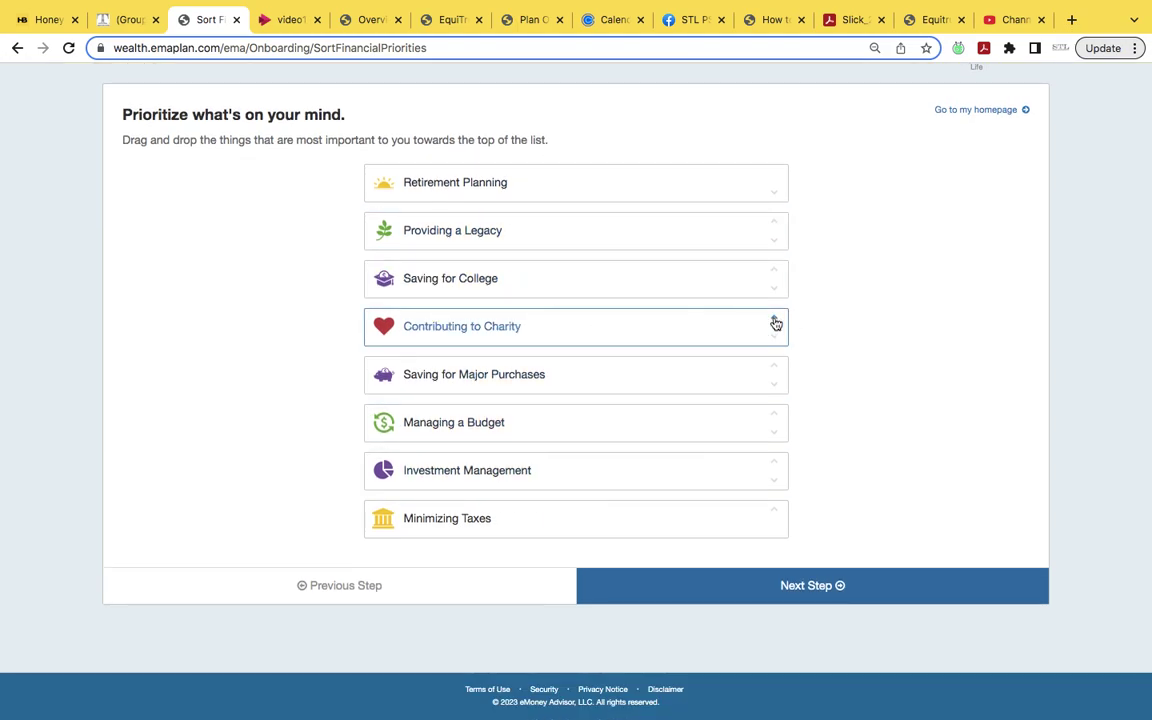
{"action": "left_click", "coordinate": [772, 289]}
{"action": "left_click", "coordinate": [774, 270]}
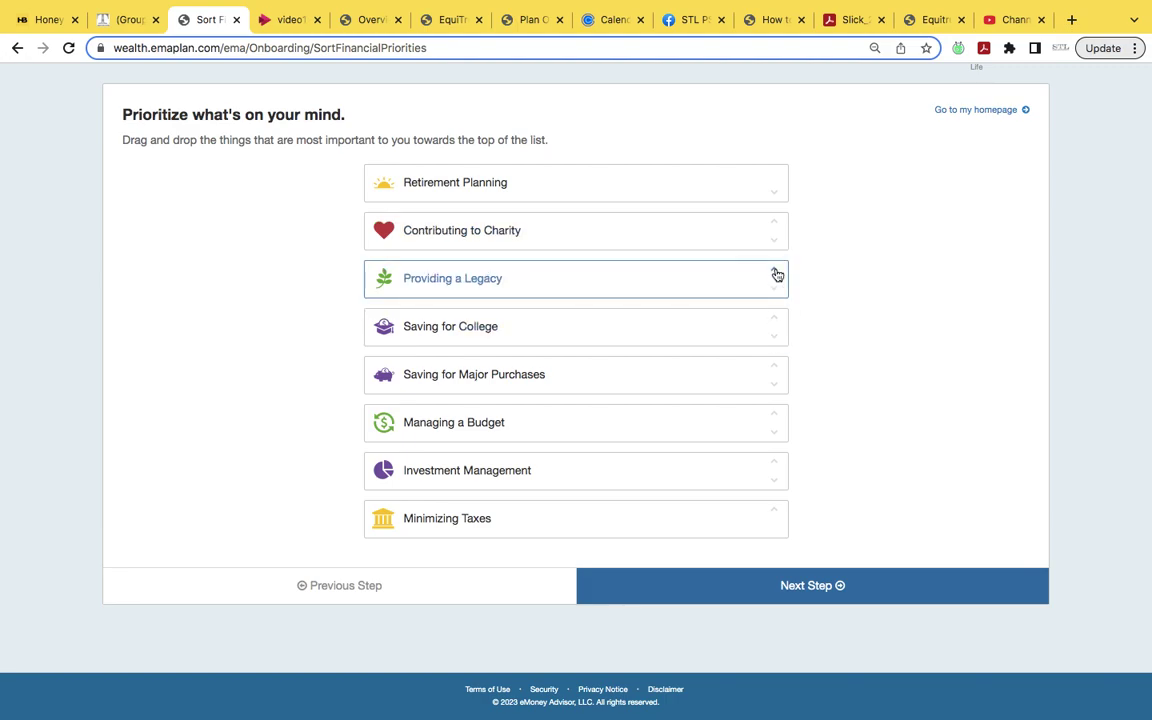
{"action": "left_click", "coordinate": [774, 223]}
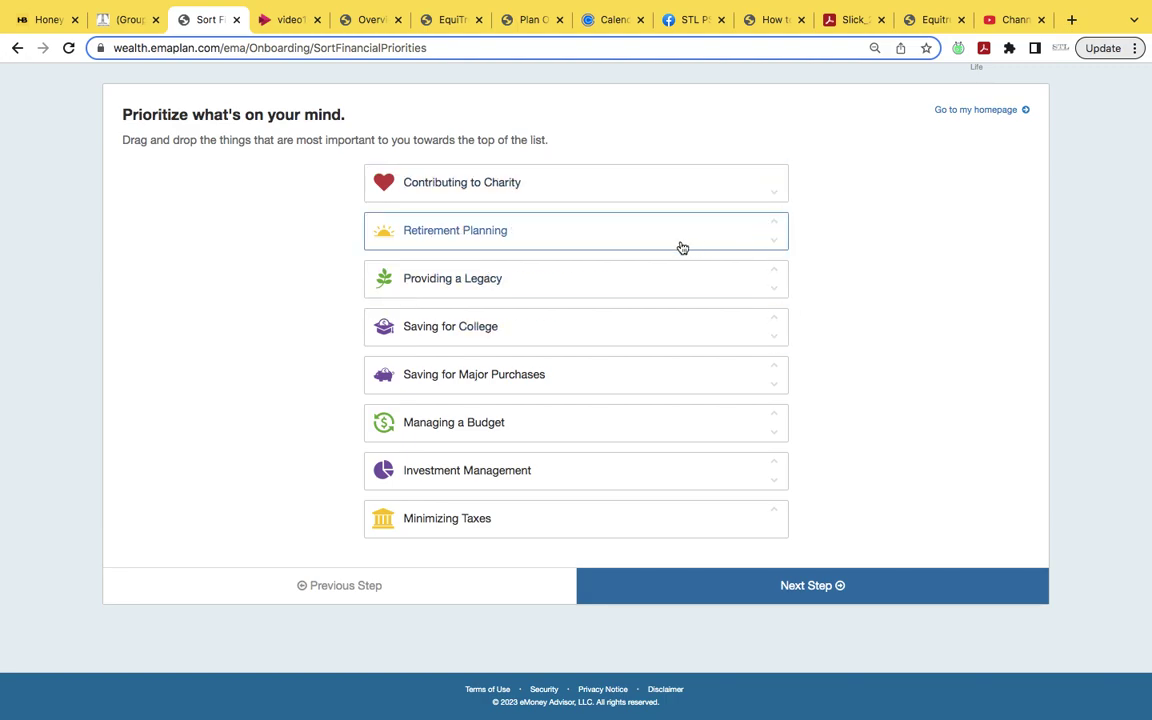
- Reposition Saving for College so it sits just above Managing a Budget
{"action": "left_click", "coordinate": [775, 340]}
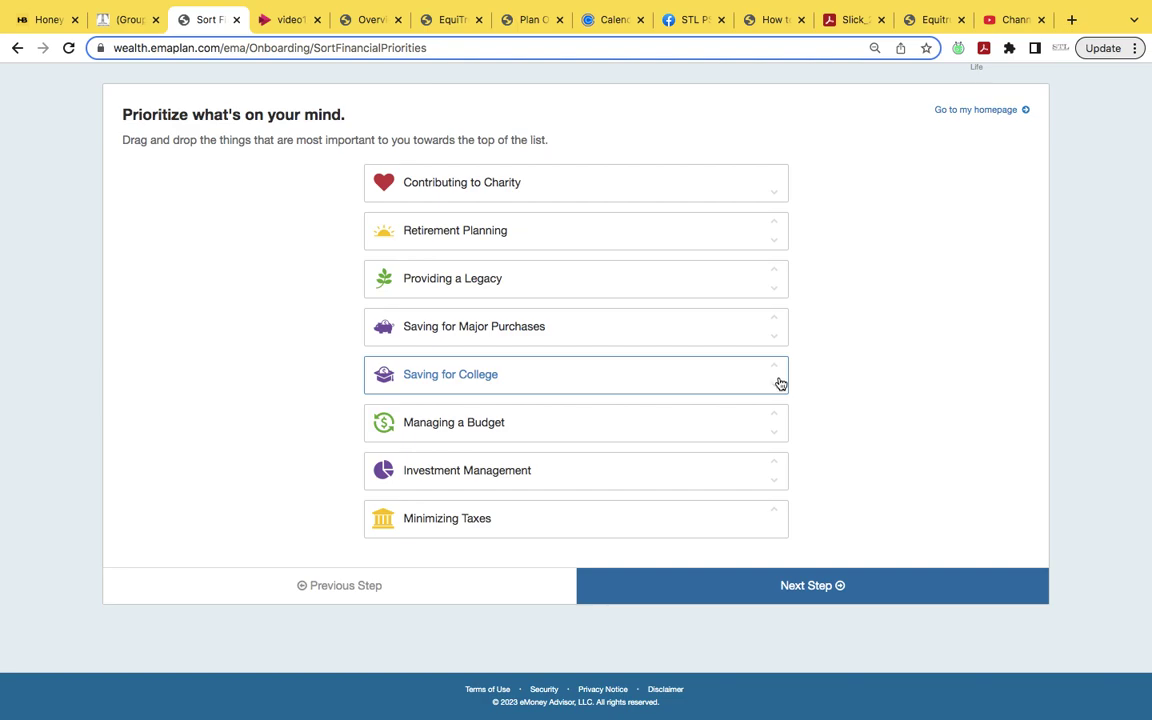
{"action": "left_click", "coordinate": [776, 386]}
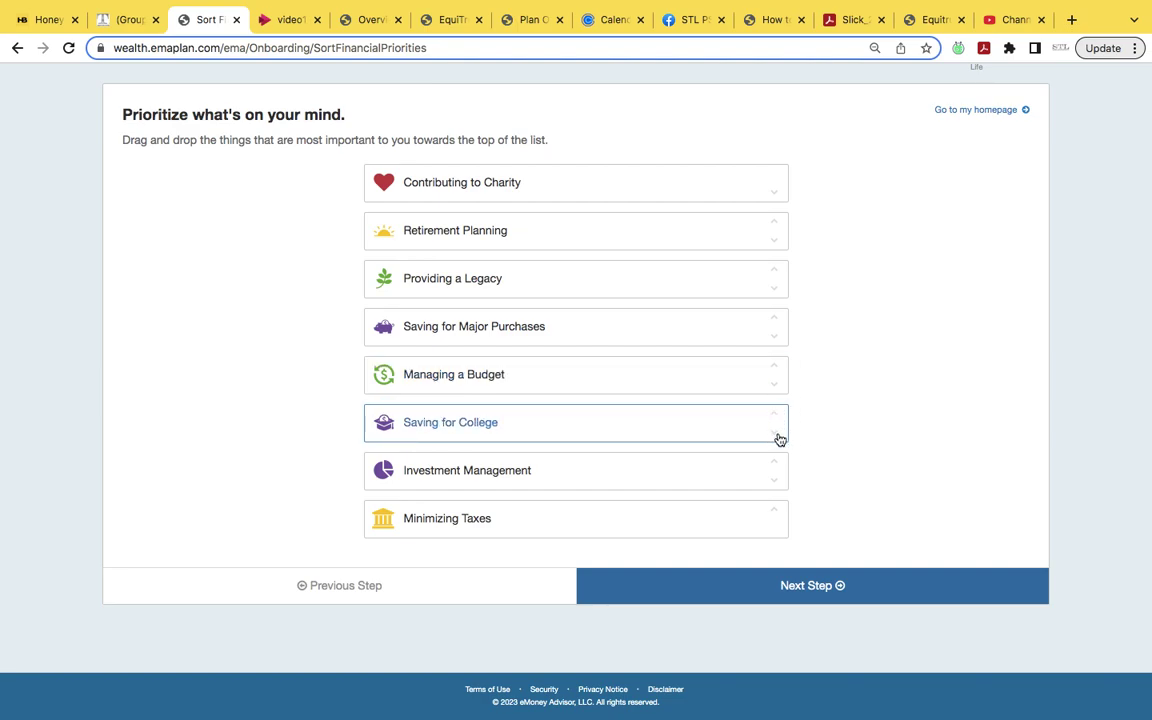
{"action": "left_click", "coordinate": [776, 435]}
{"action": "left_click", "coordinate": [776, 480]}
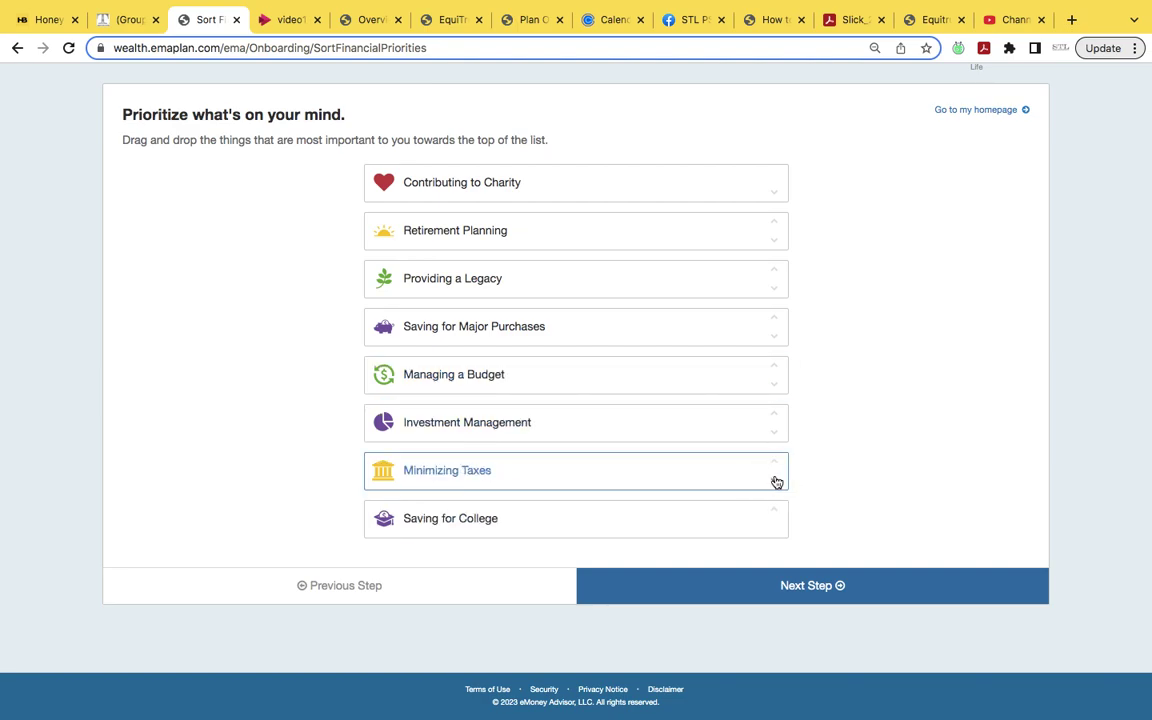
{"action": "left_click", "coordinate": [774, 510]}
{"action": "left_click", "coordinate": [777, 464]}
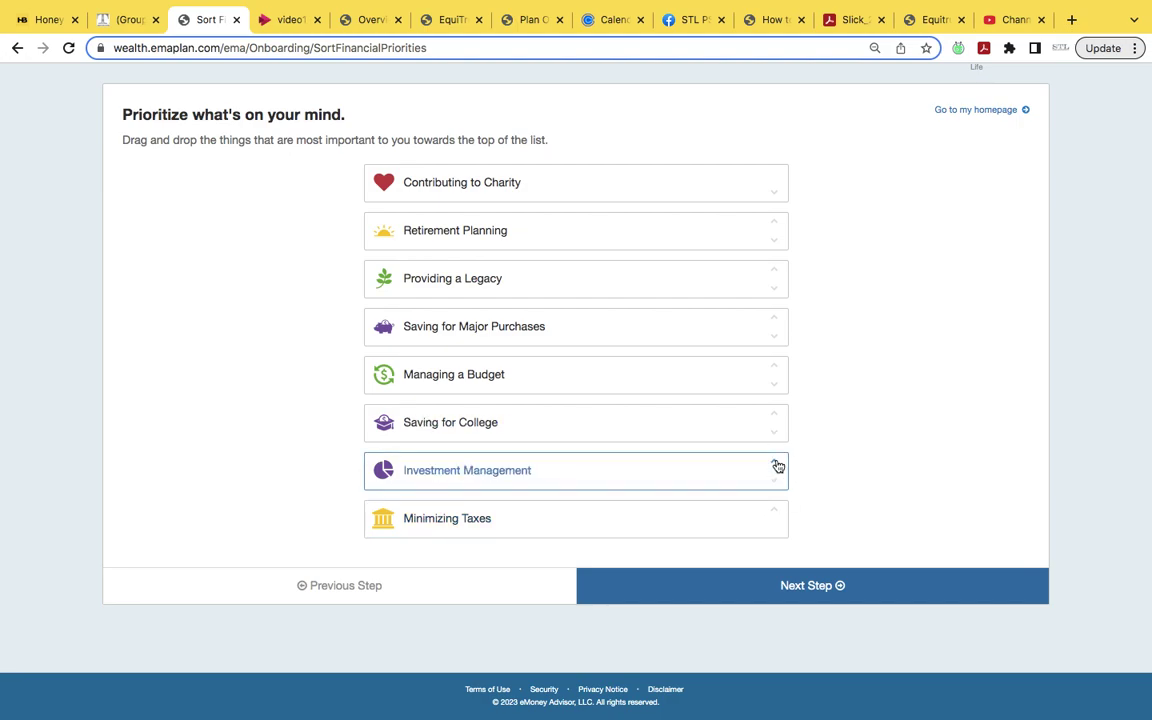
{"action": "left_click", "coordinate": [776, 415]}
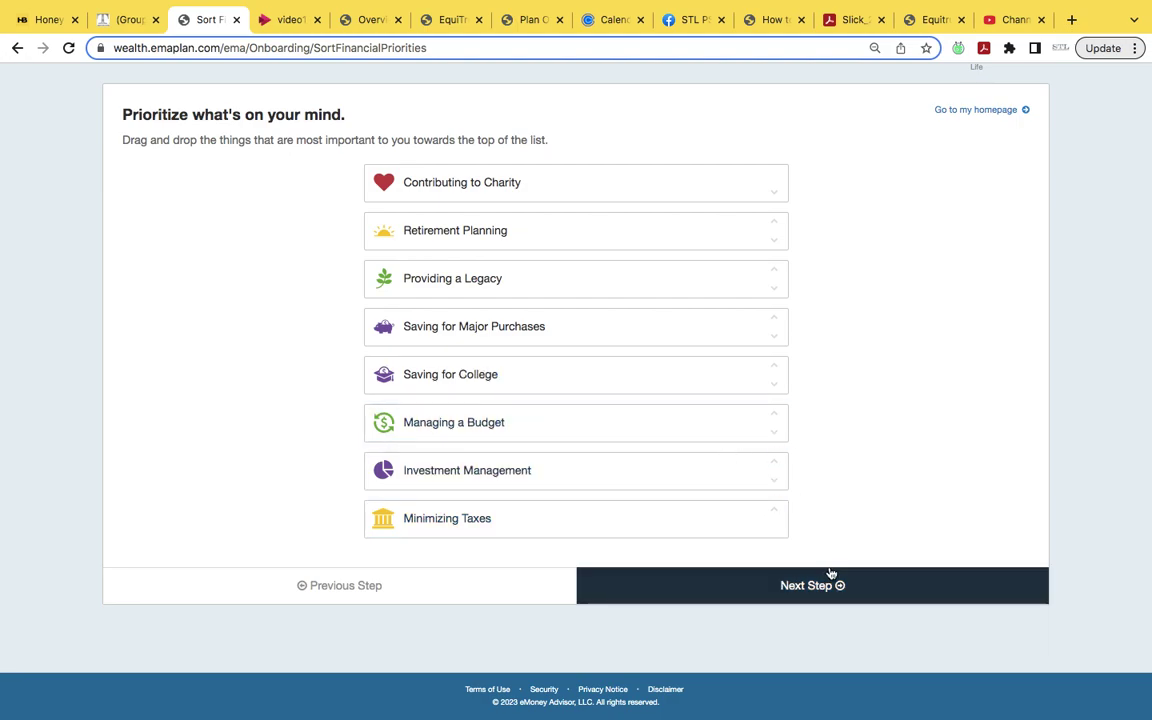
- On 'What keeps you up at night?', tick Living too long and exhausting money, then exit full screen
{"action": "left_click", "coordinate": [800, 588]}
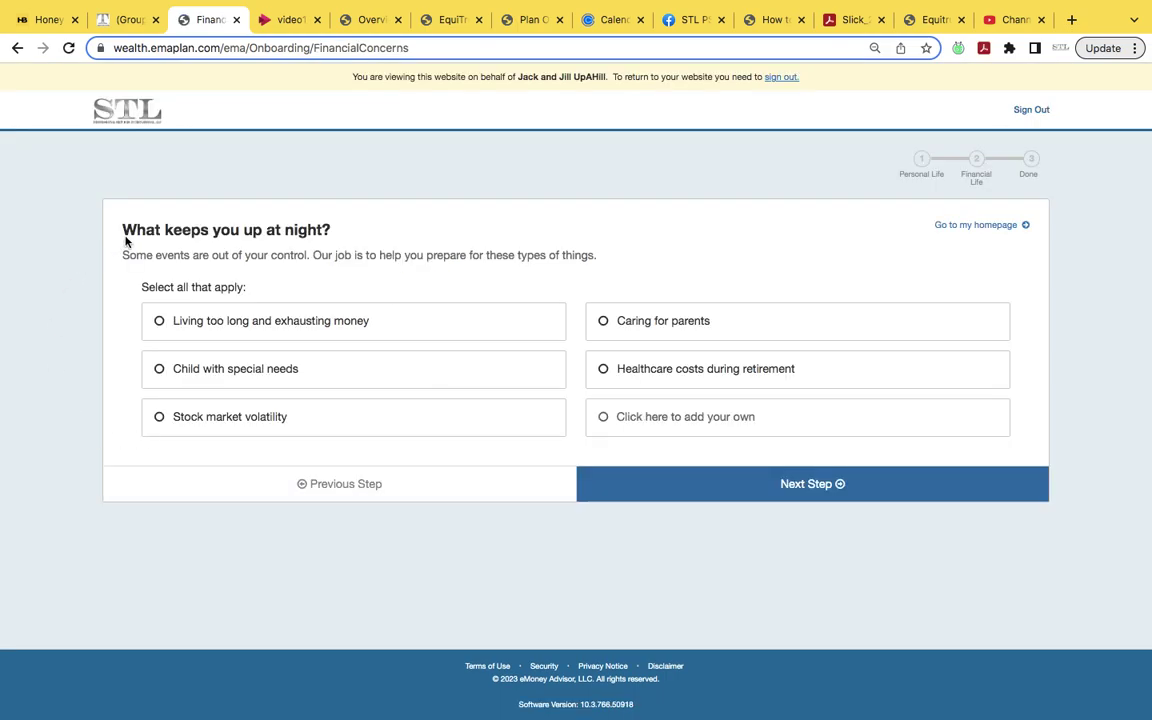
{"action": "left_click_drag", "start_coordinate": [118, 228], "coordinate": [346, 236]}
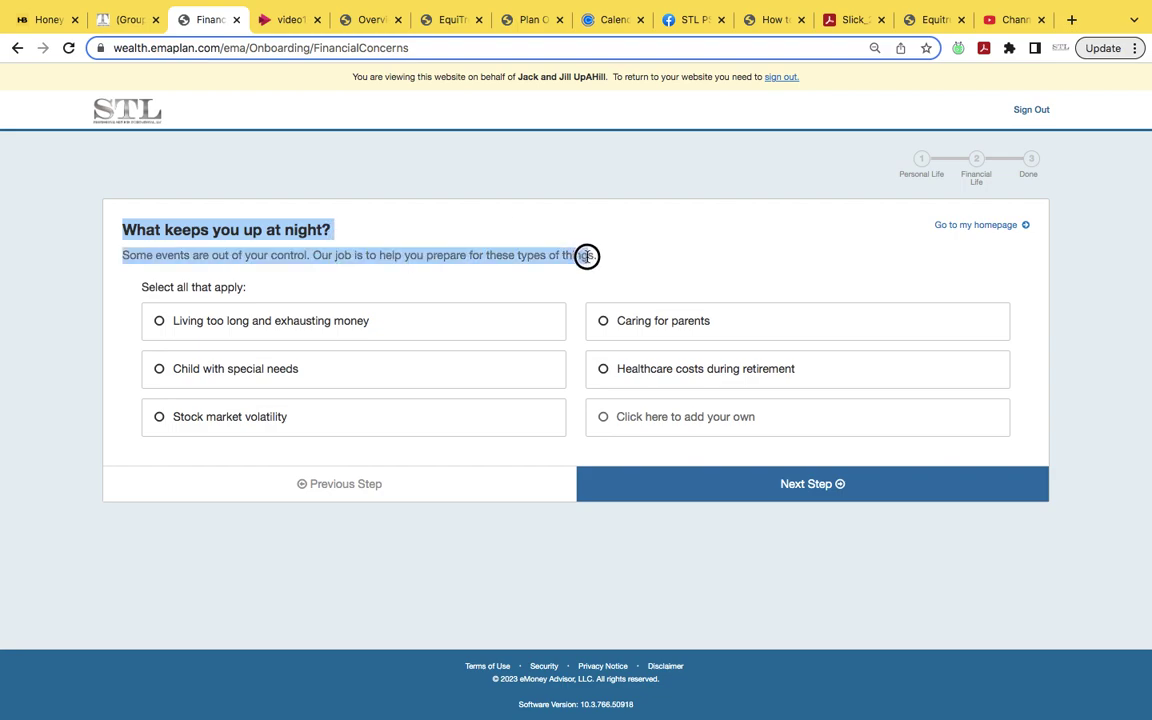
{"action": "left_click_drag", "start_coordinate": [587, 256], "coordinate": [610, 260]}
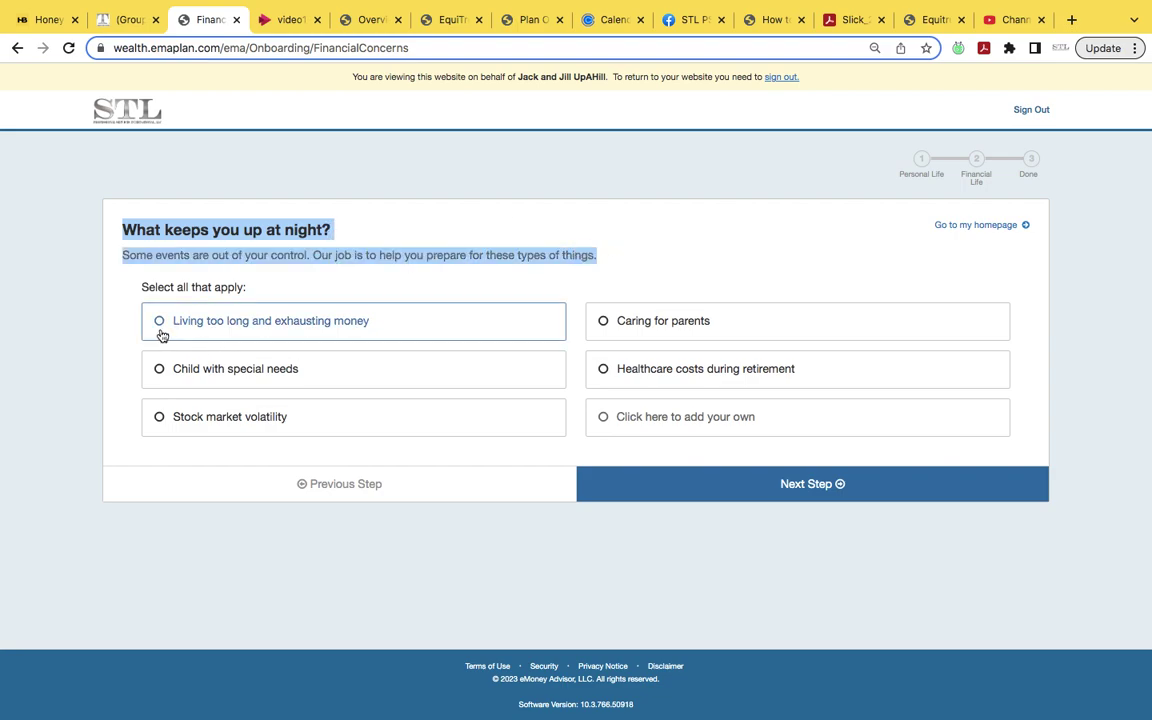
{"action": "left_click", "coordinate": [221, 331]}
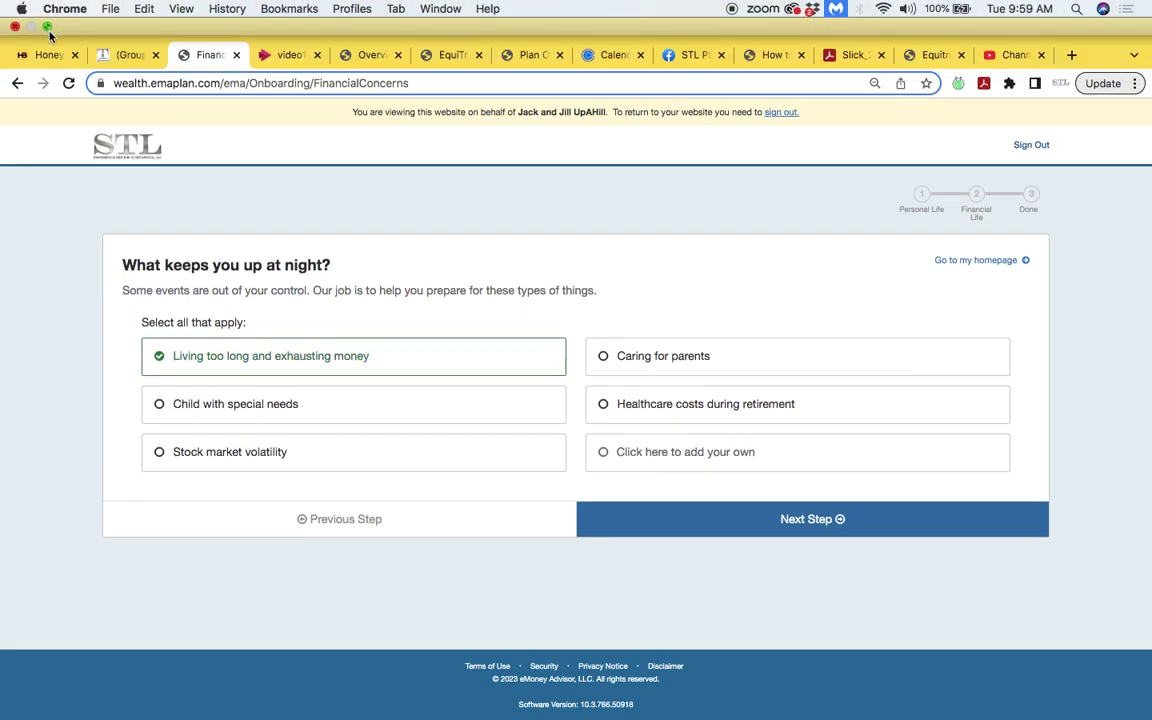
{"action": "left_click", "coordinate": [41, 27]}
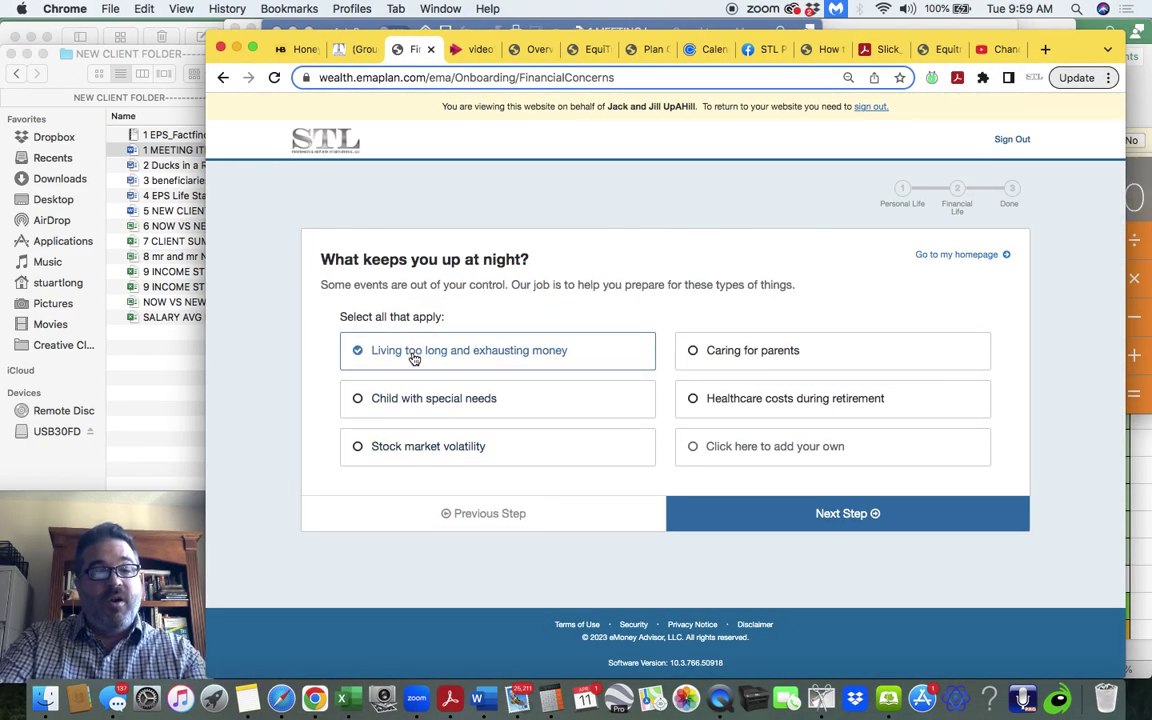
- Tick Caring for parents, Healthcare costs during retirement and Child with special needs as concerns
{"action": "left_click", "coordinate": [752, 354]}
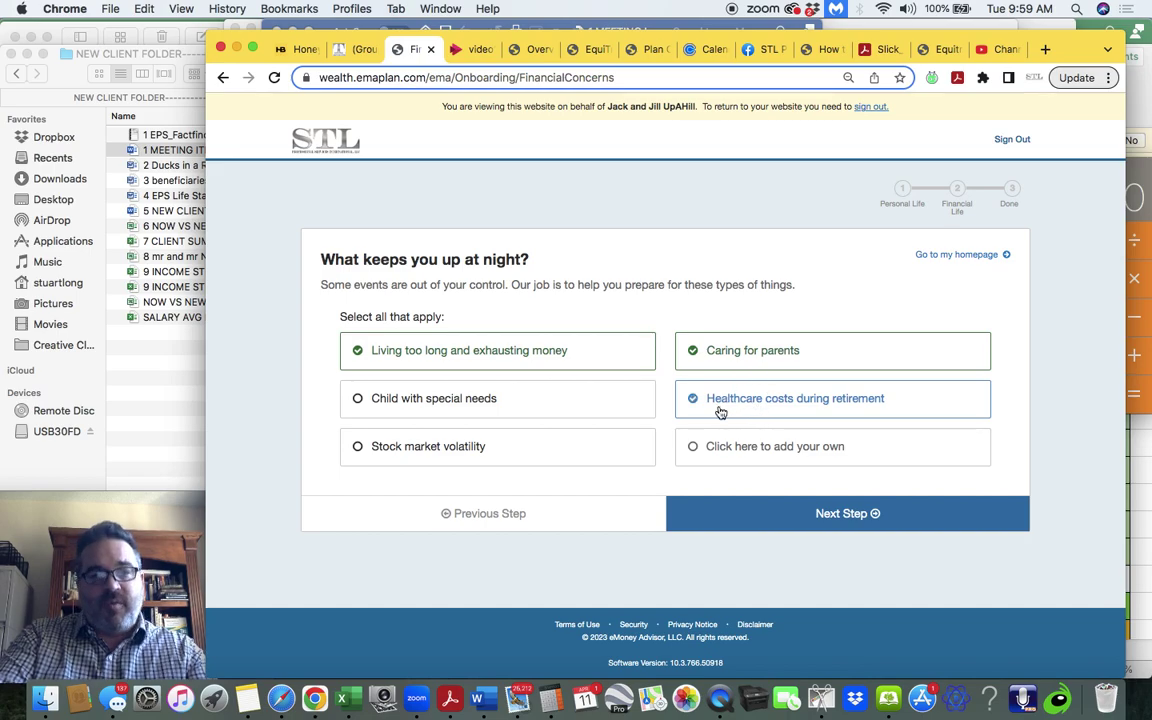
{"action": "left_click", "coordinate": [757, 398]}
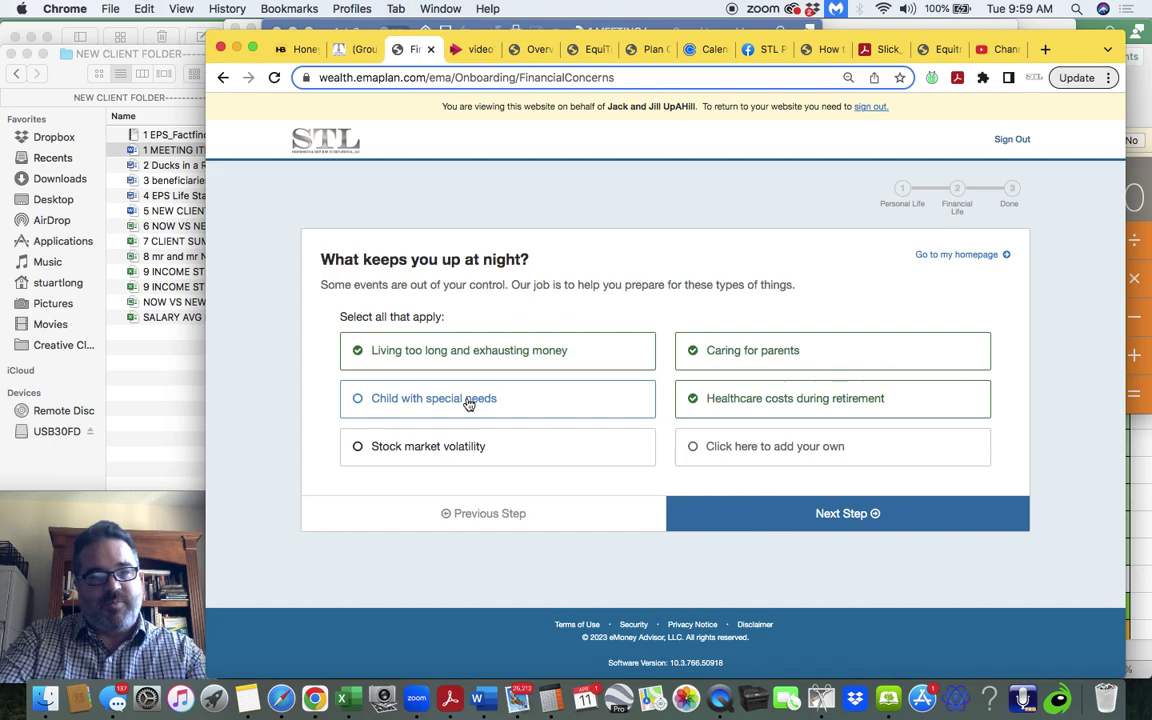
{"action": "left_click", "coordinate": [412, 399]}
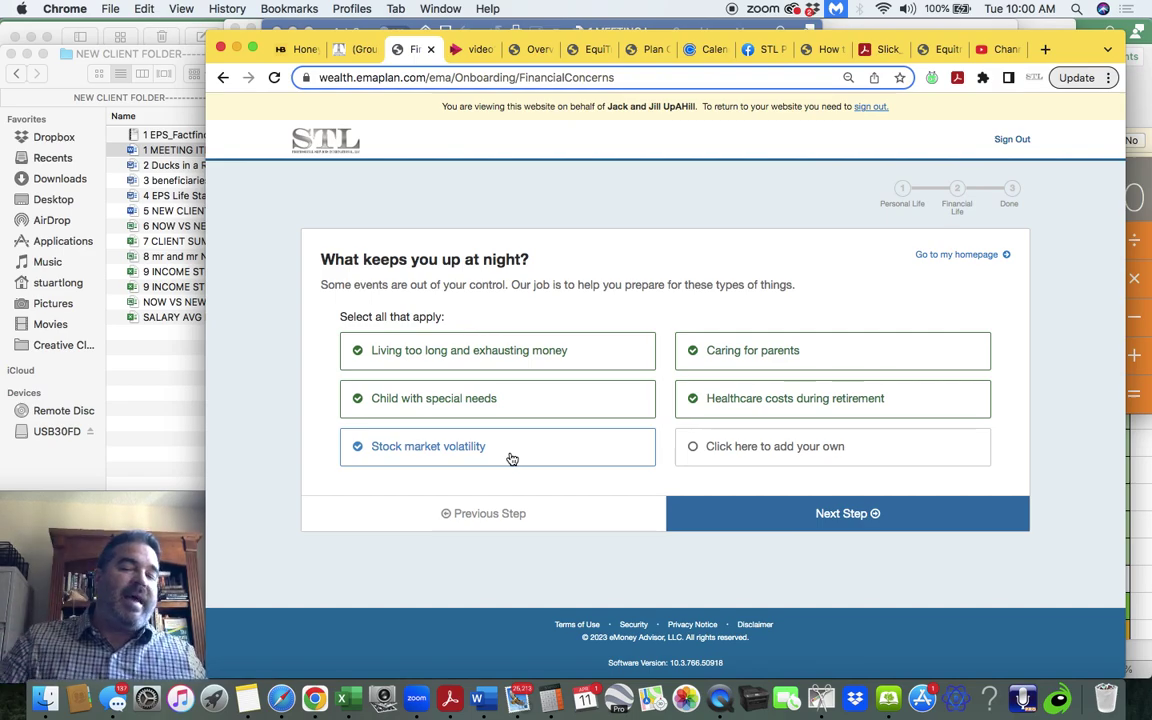
- Accept the client details, spouse details and family pages without changes to reach employment
{"action": "left_click", "coordinate": [822, 520]}
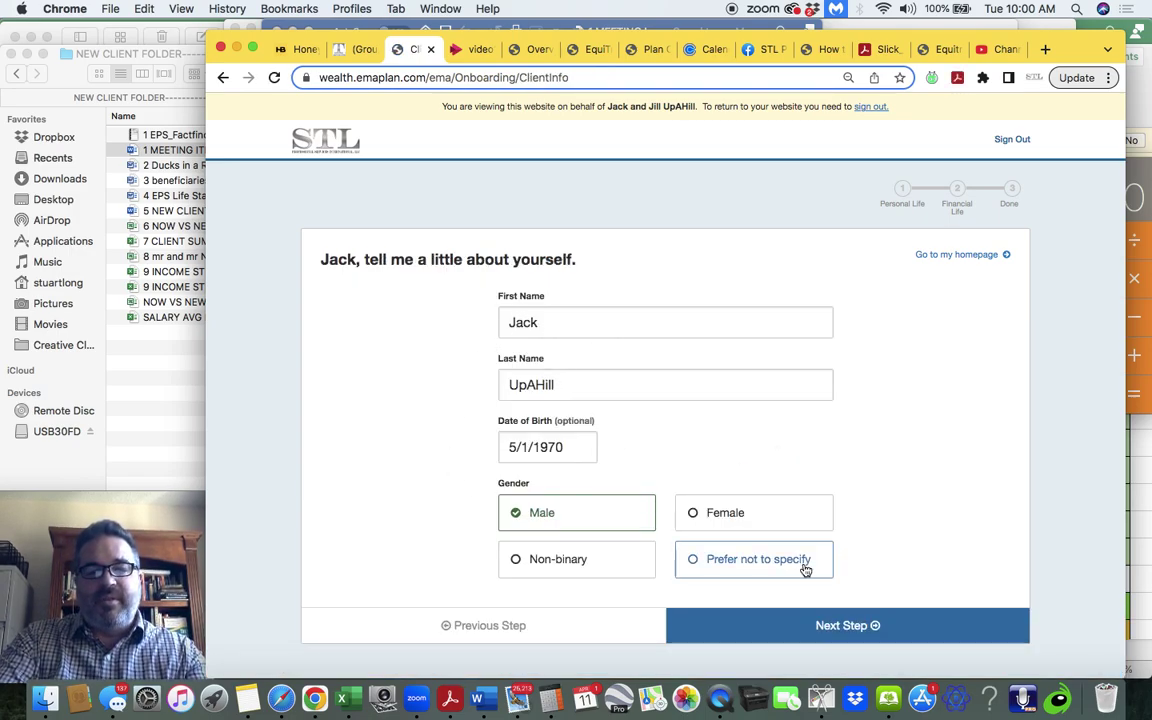
{"action": "left_click", "coordinate": [787, 633]}
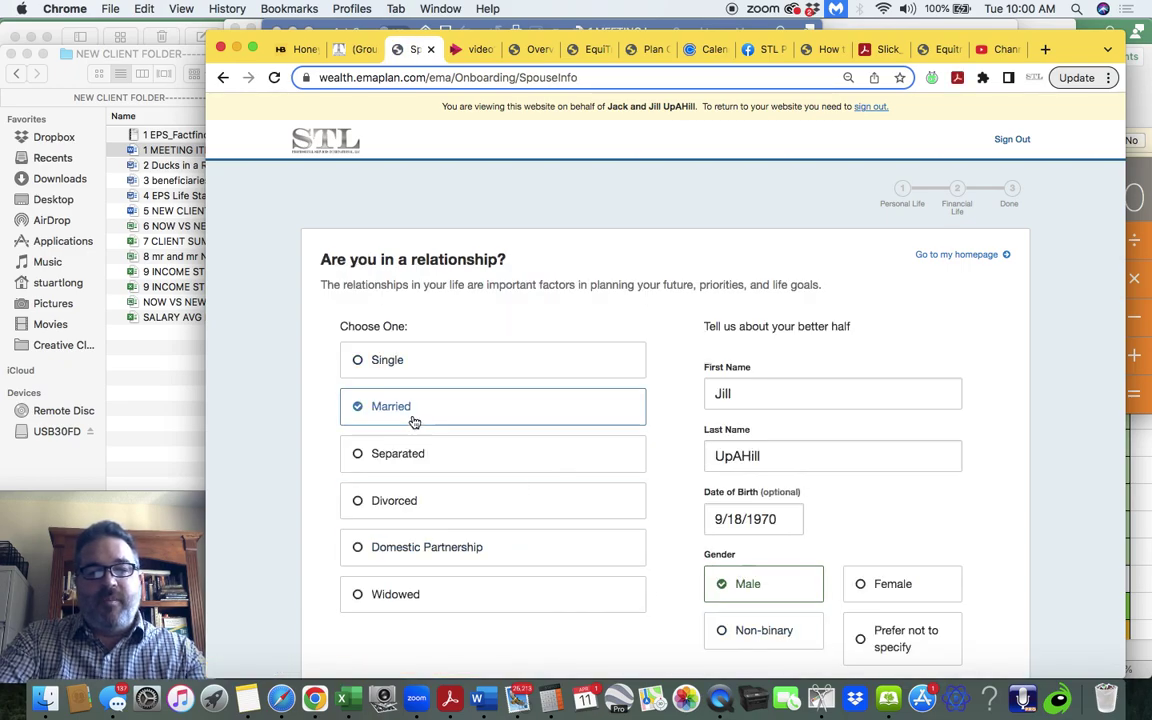
{"action": "scroll", "coordinate": [754, 393], "scroll_direction": "down", "scroll_amount": 3}
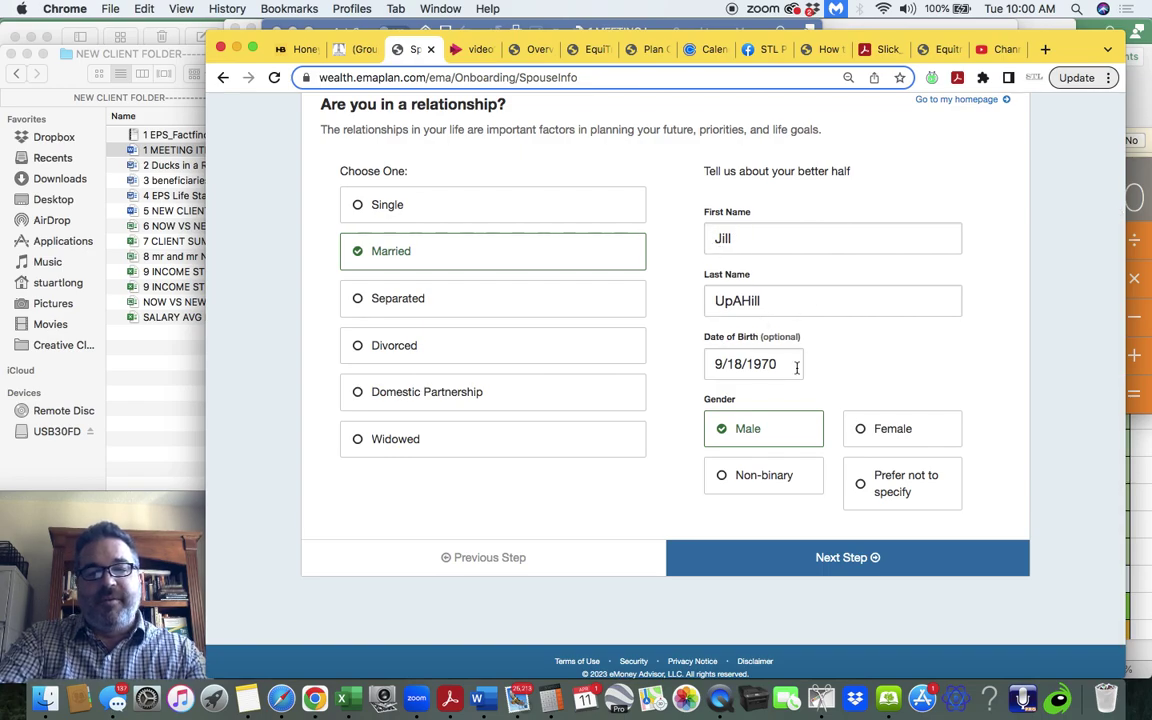
{"action": "left_click", "coordinate": [876, 562]}
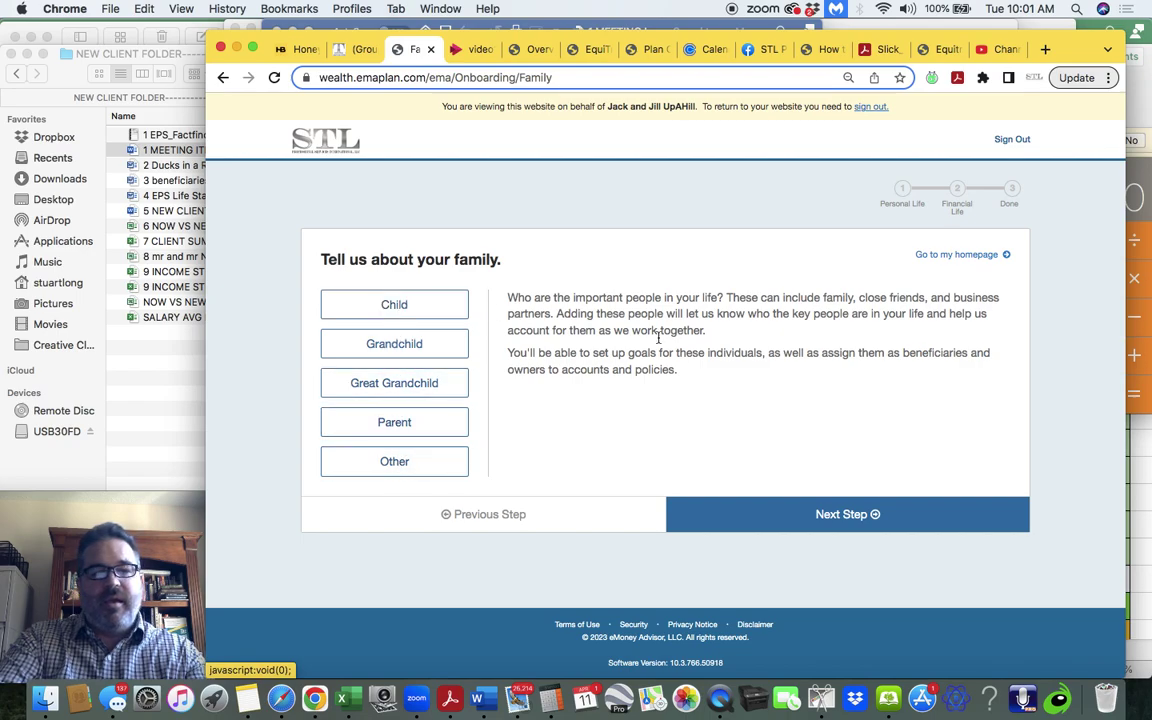
{"action": "left_click", "coordinate": [801, 513]}
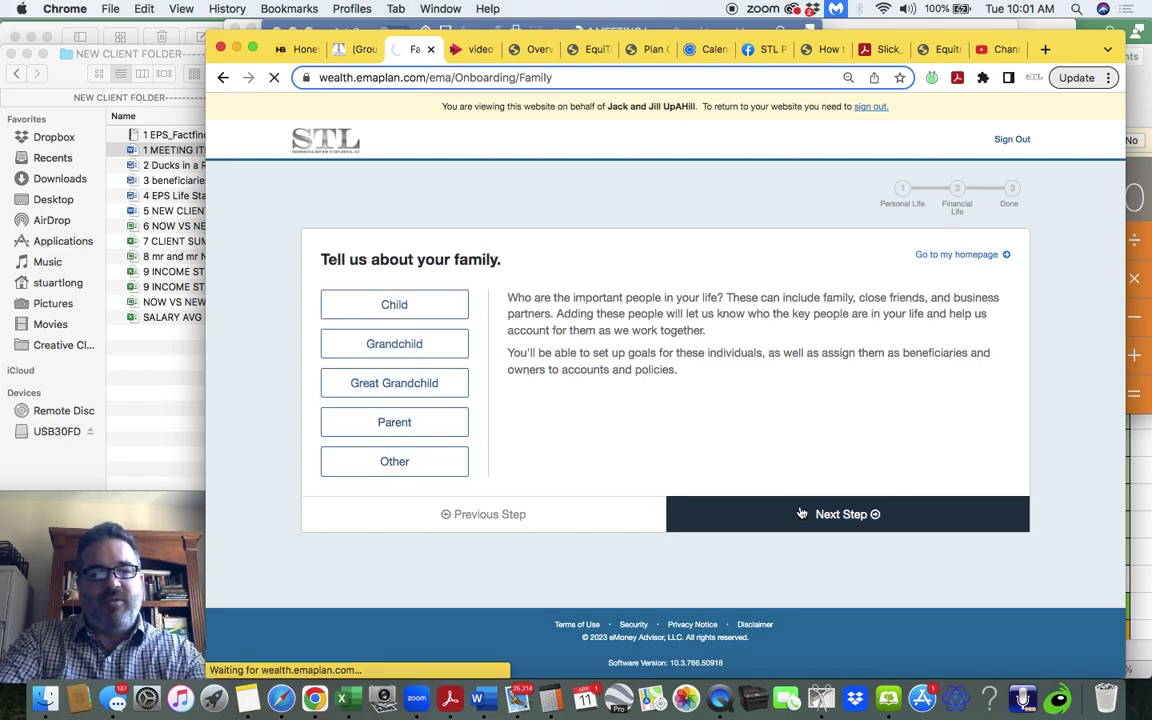
- Enter the client's employer Honda, job title Manager and salary 85000
{"action": "left_click", "coordinate": [558, 319]}
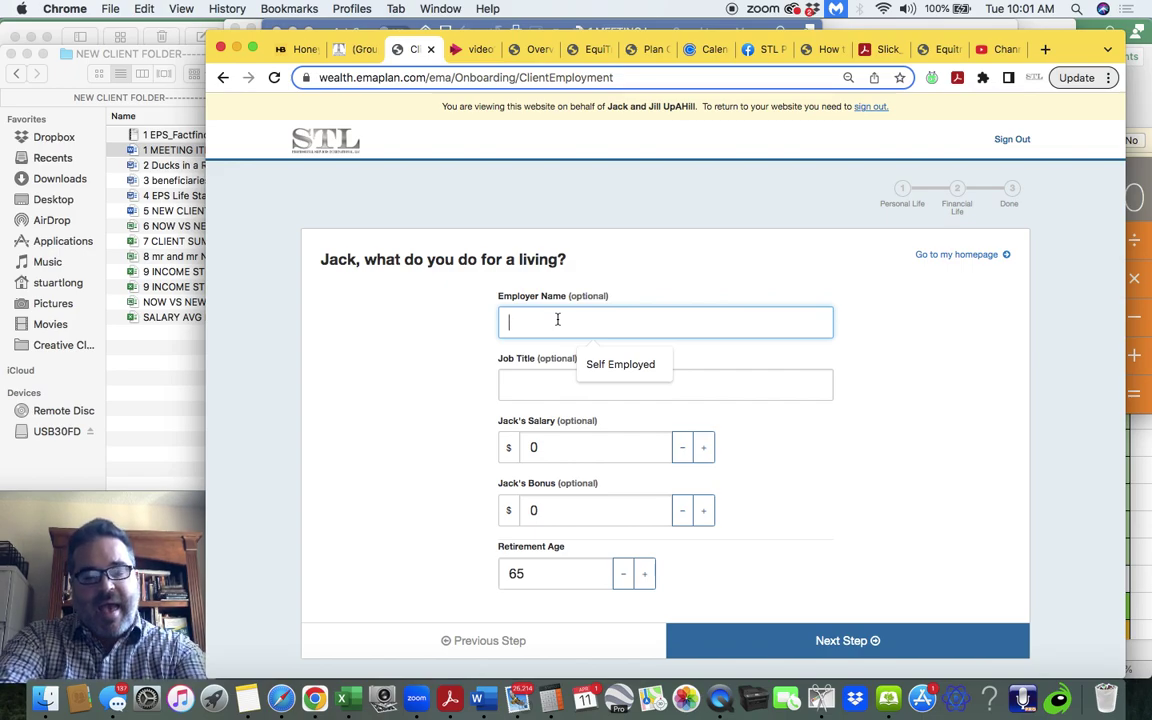
{"action": "type", "text": "HOnda"}
{"action": "key", "text": "BackSpace"}
{"action": "key", "text": "BackSpace"}
{"action": "key", "text": "BackSpace"}
{"action": "key", "text": "BackSpace"}
{"action": "type", "text": "on"}
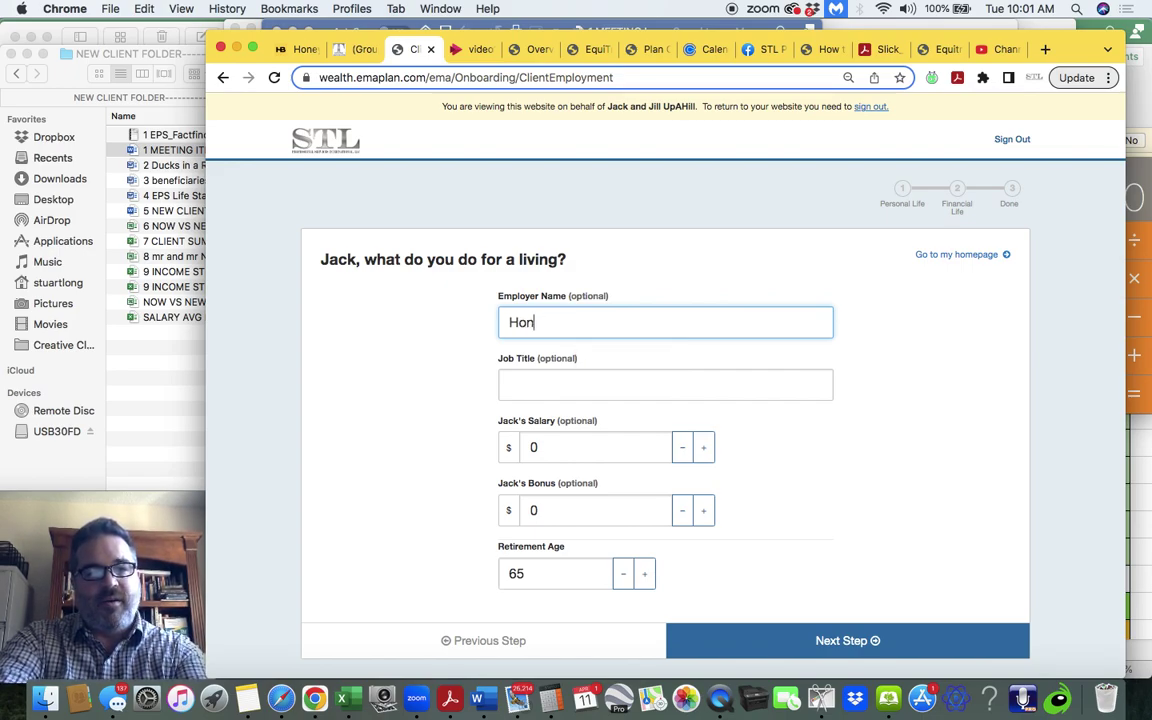
{"action": "type", "text": "da"}
{"action": "left_click", "coordinate": [597, 371]}
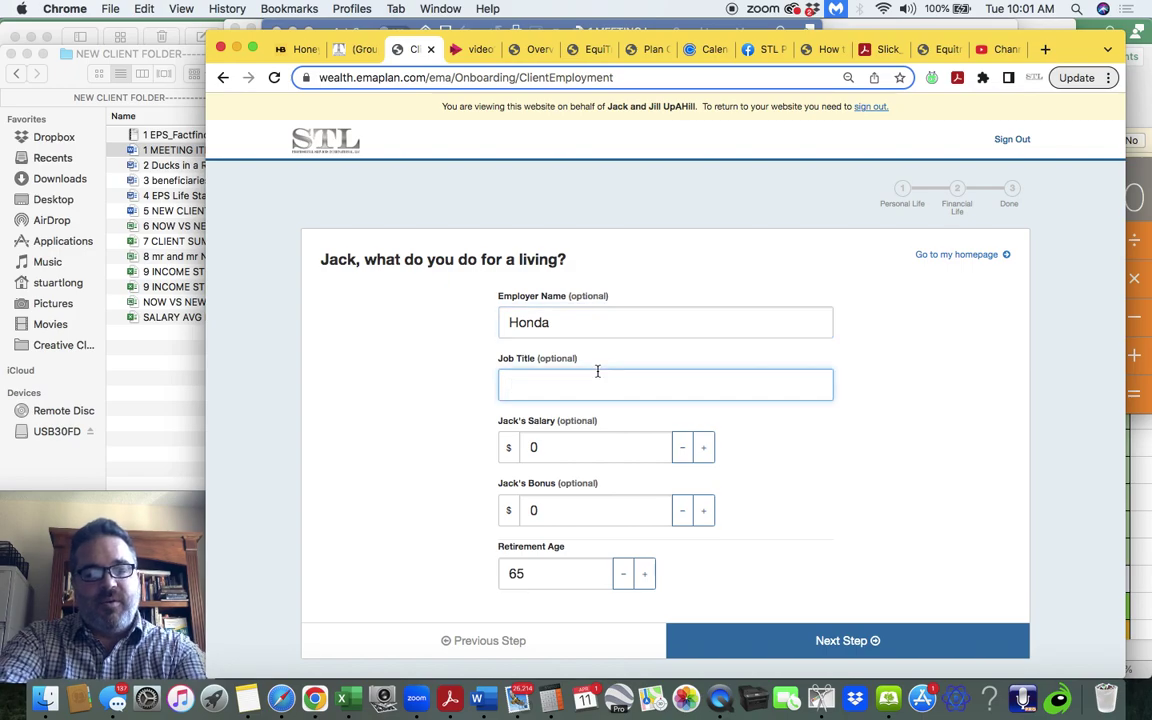
{"action": "type", "text": "Manager"}
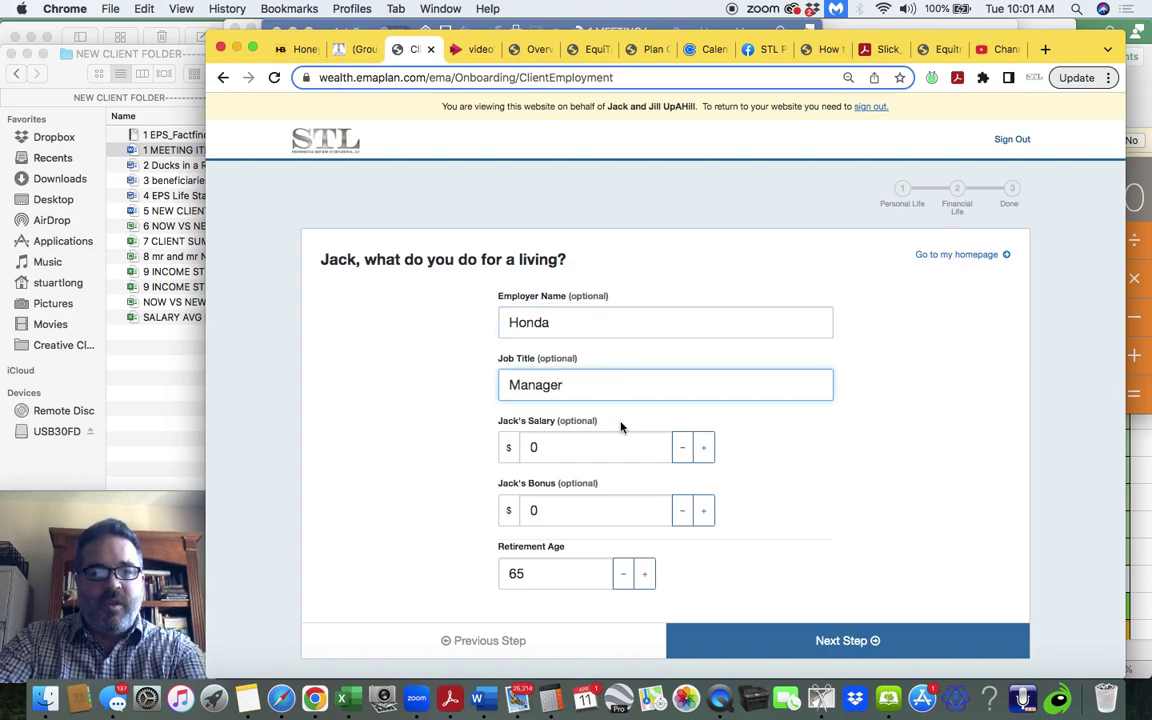
{"action": "left_click", "coordinate": [532, 442]}
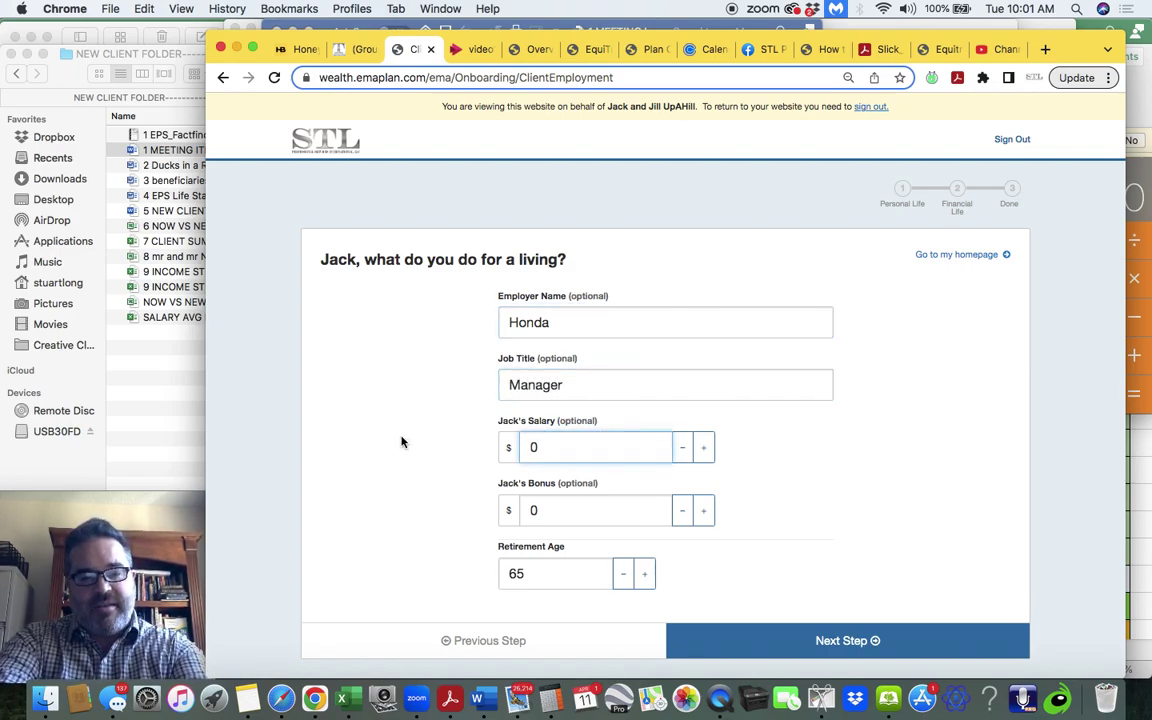
{"action": "type", "text": "85000"}
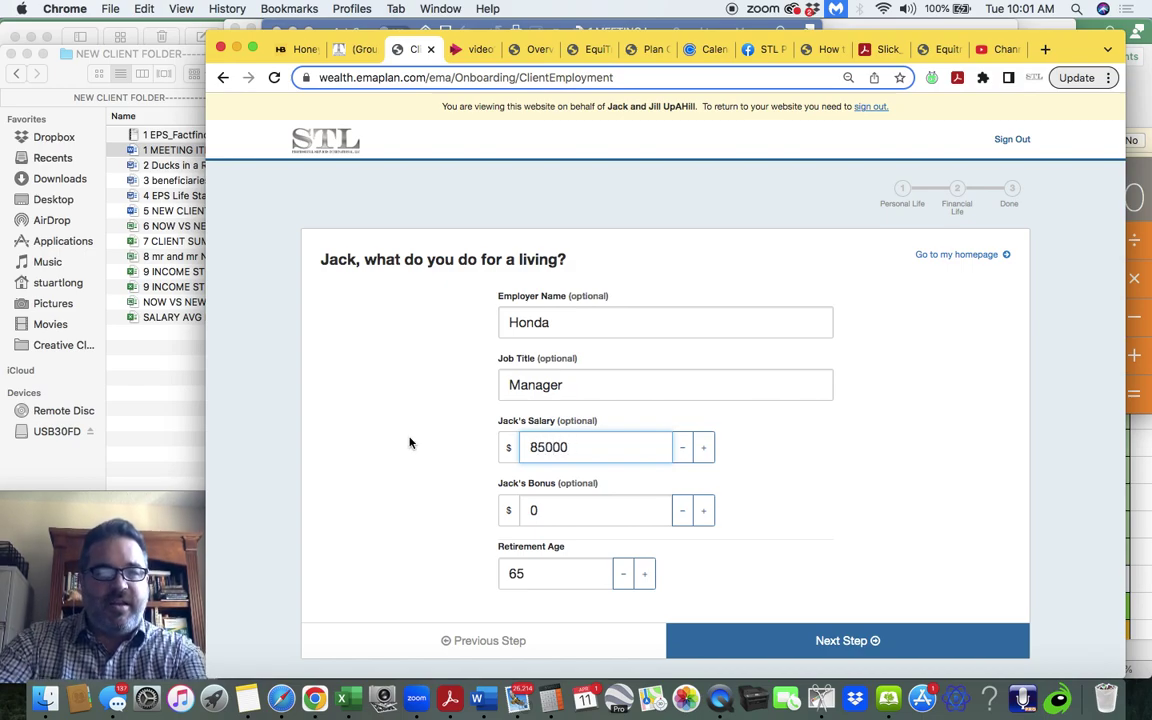
- Set the client's bonus to 10000 and retirement age to 67, then continue
{"action": "left_click", "coordinate": [560, 512]}
{"action": "key", "text": "BackSpace"}
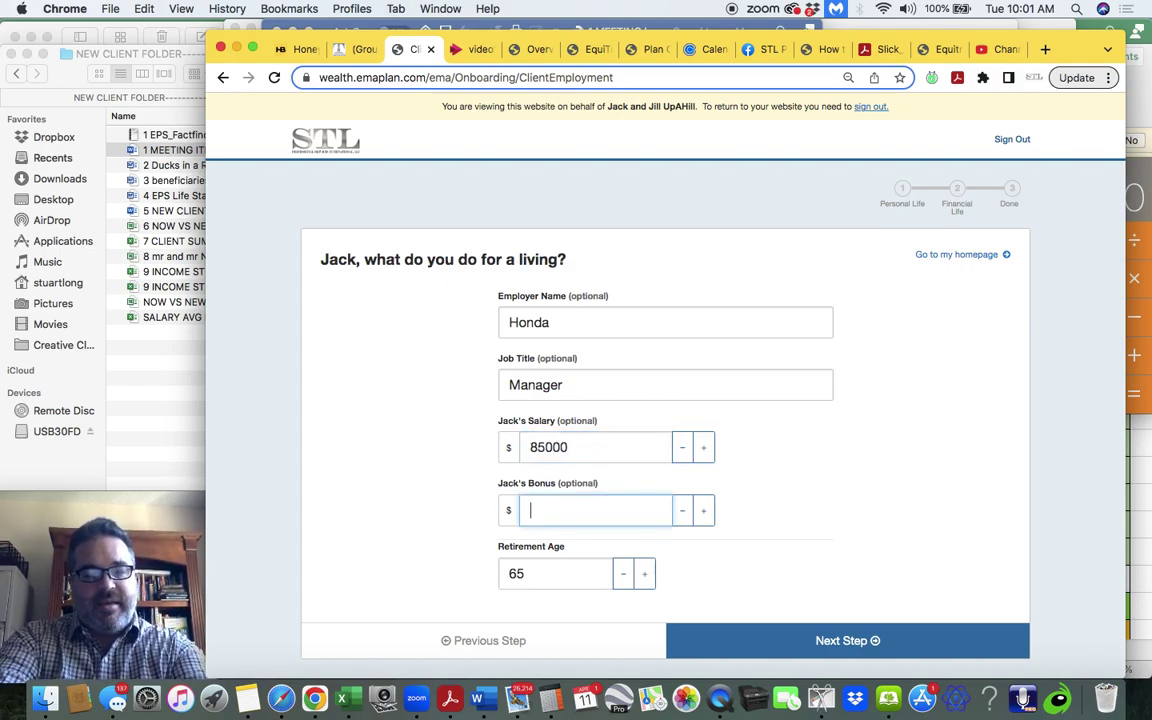
{"action": "type", "text": "10000"}
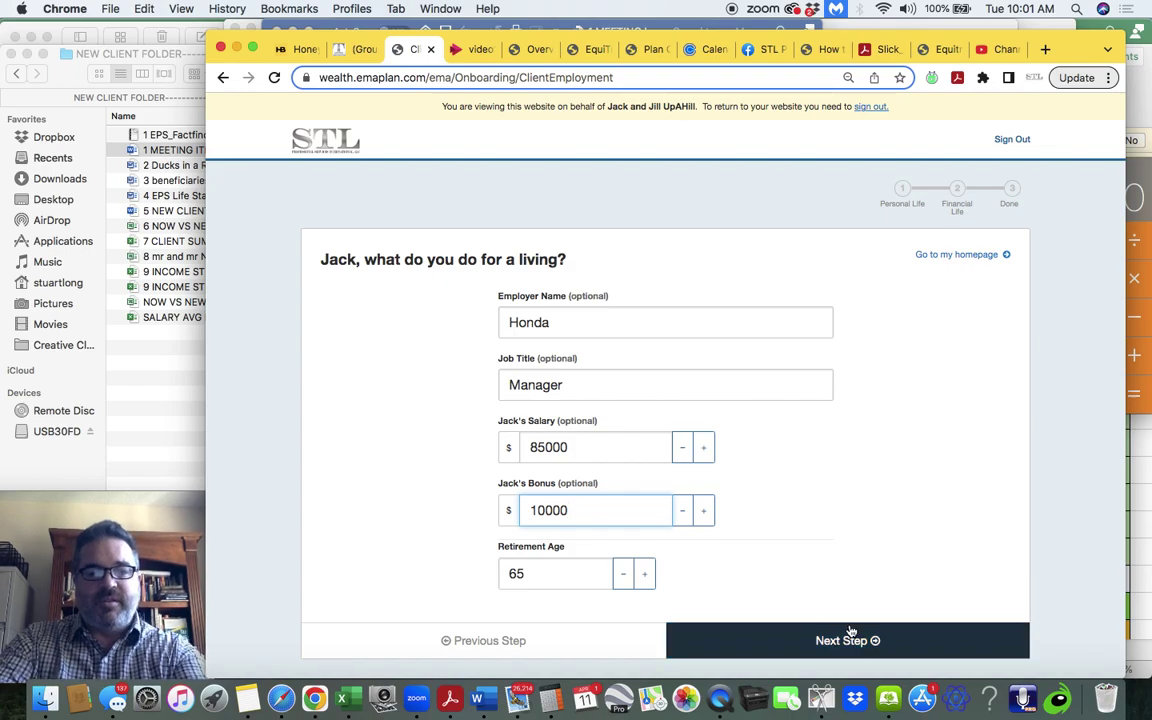
{"action": "left_click", "coordinate": [566, 573]}
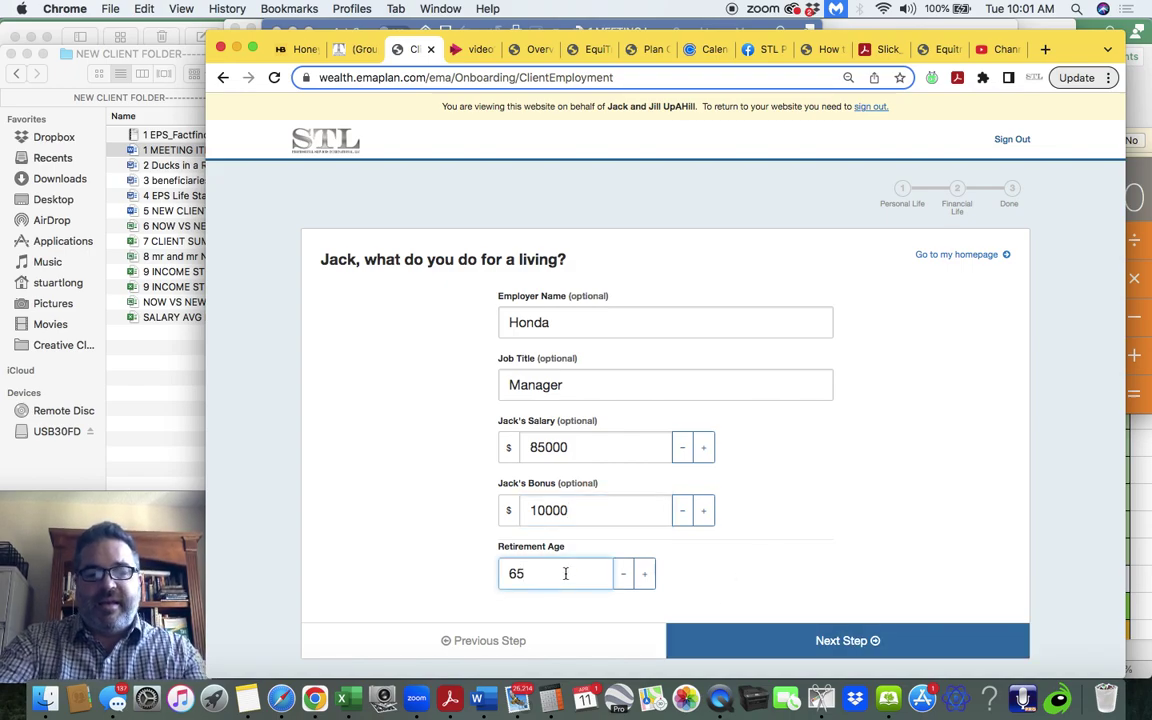
{"action": "key", "text": "BackSpace"}
{"action": "type", "text": "7"}
{"action": "scroll", "coordinate": [861, 537], "scroll_direction": "down", "scroll_amount": 1}
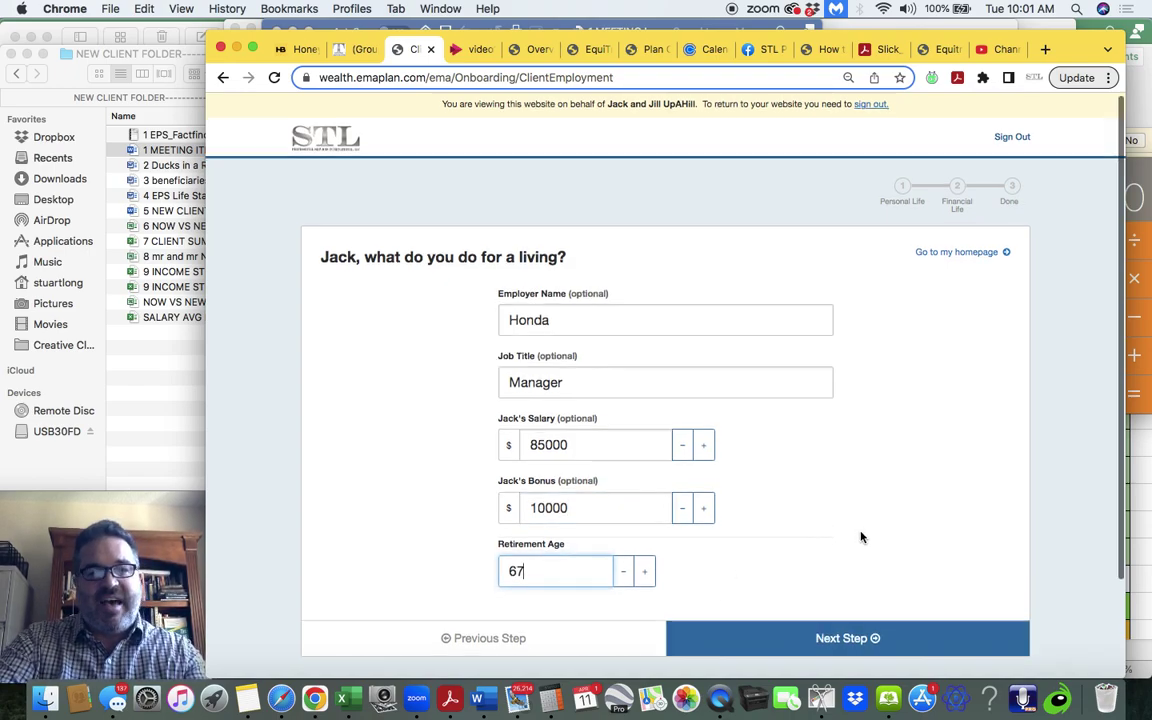
{"action": "scroll", "coordinate": [861, 537], "scroll_direction": "down", "scroll_amount": 2}
{"action": "left_click", "coordinate": [850, 545]}
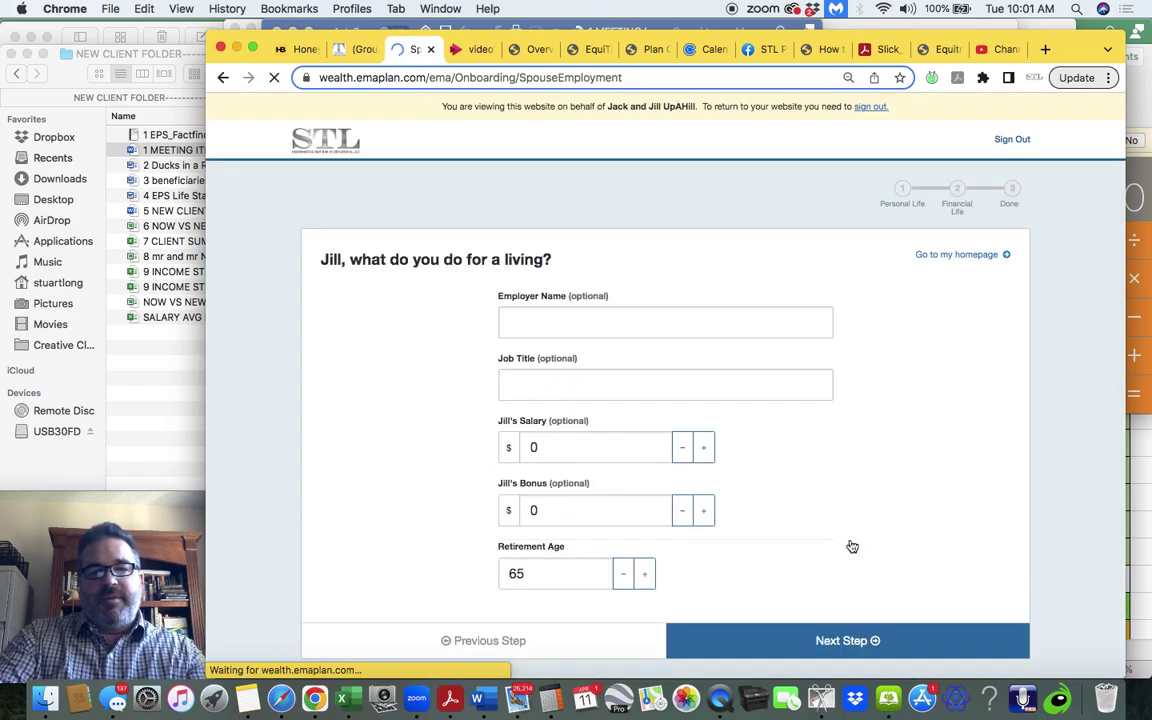
- Enter the spouse's employer United Way and job title Case Manager
{"action": "left_click", "coordinate": [619, 318]}
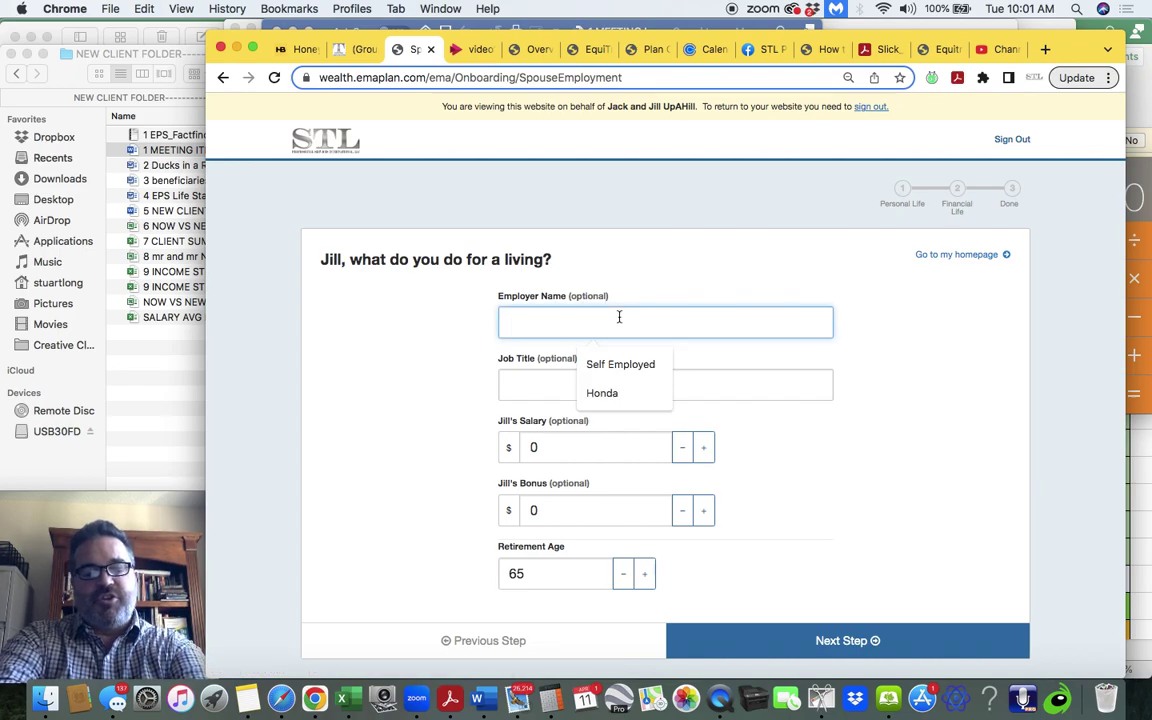
{"action": "type", "text": "United Q"}
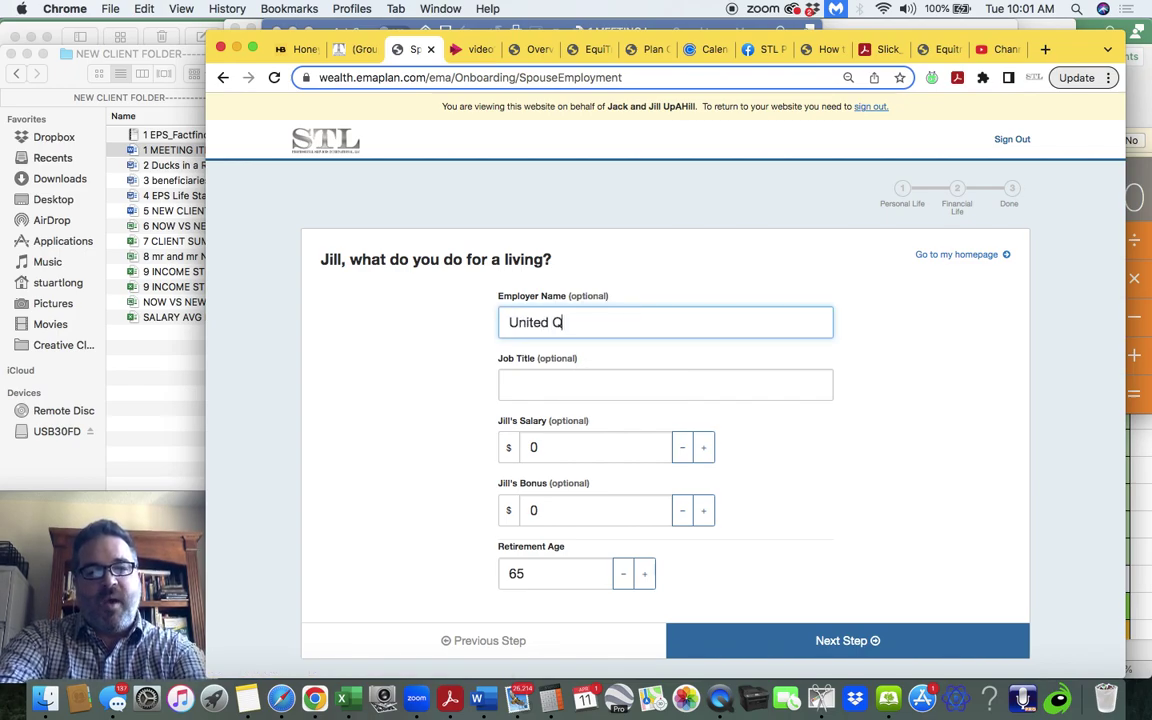
{"action": "key", "text": "BackSpace"}
{"action": "type", "text": "Way"}
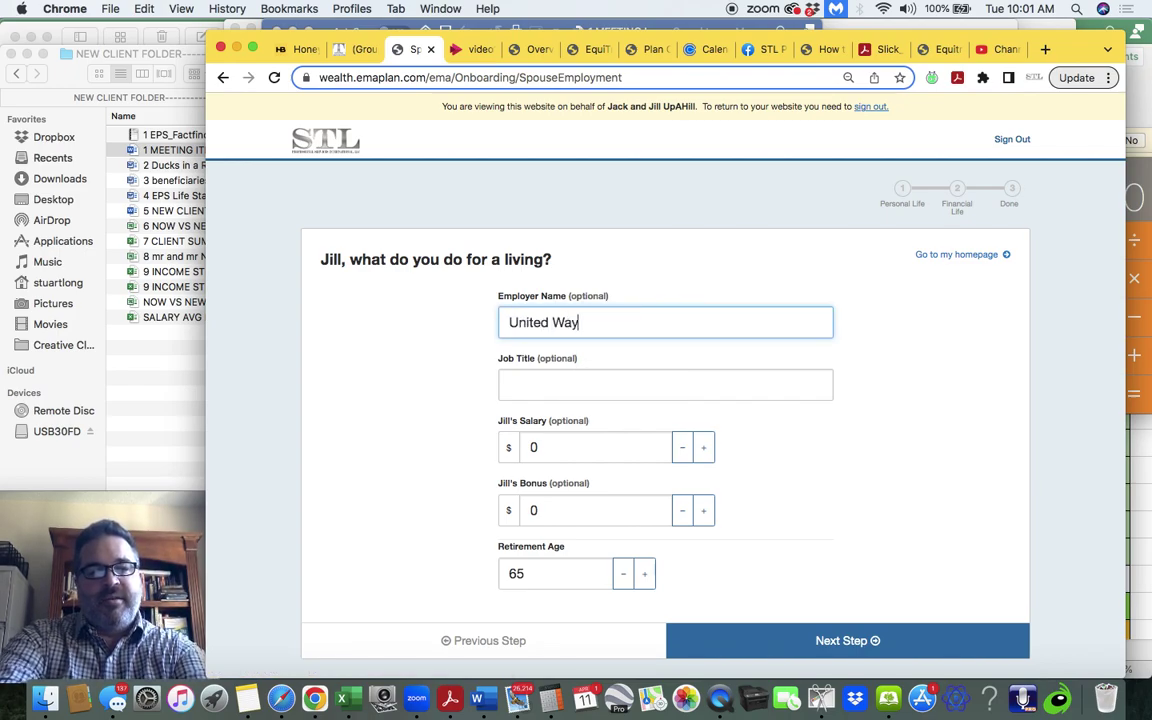
{"action": "left_click", "coordinate": [637, 373]}
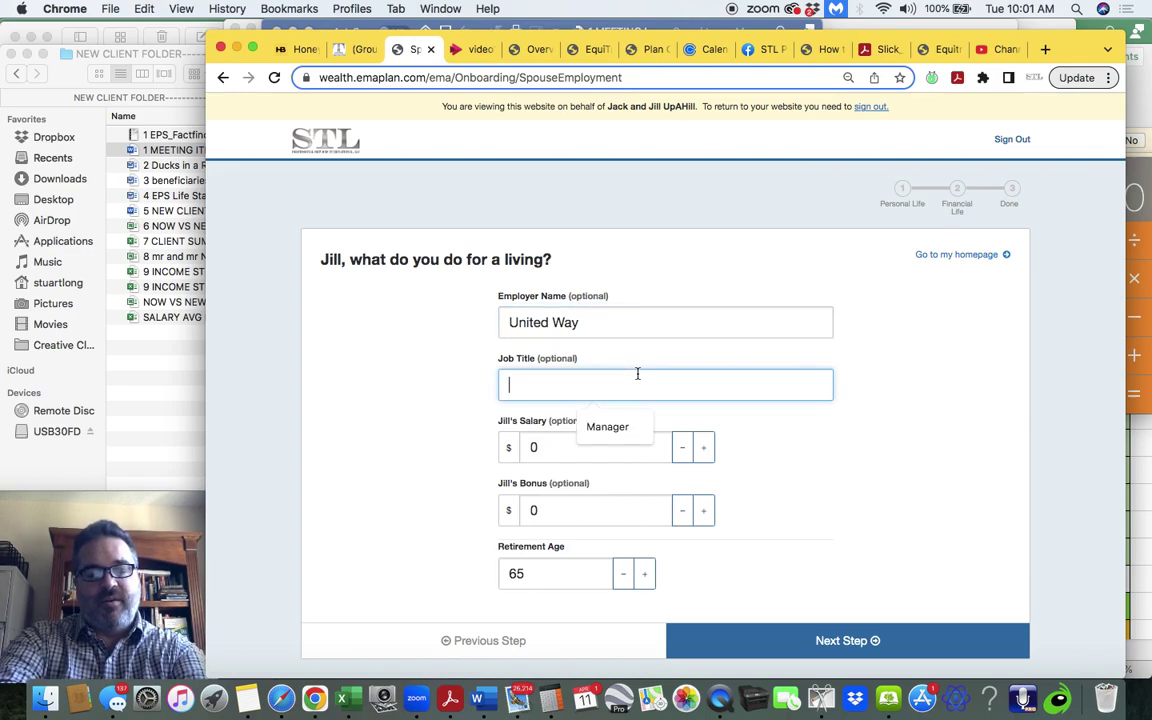
{"action": "type", "text": "P"}
{"action": "key", "text": "BackSpace"}
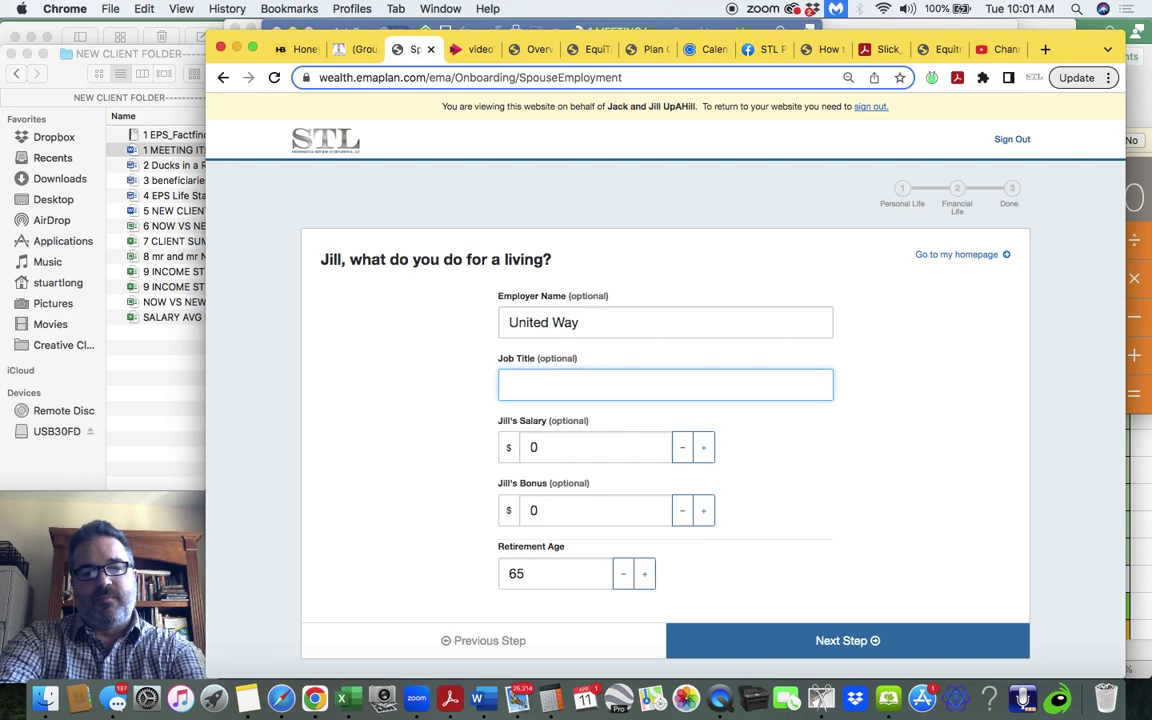
{"action": "type", "text": "Case Manger"}
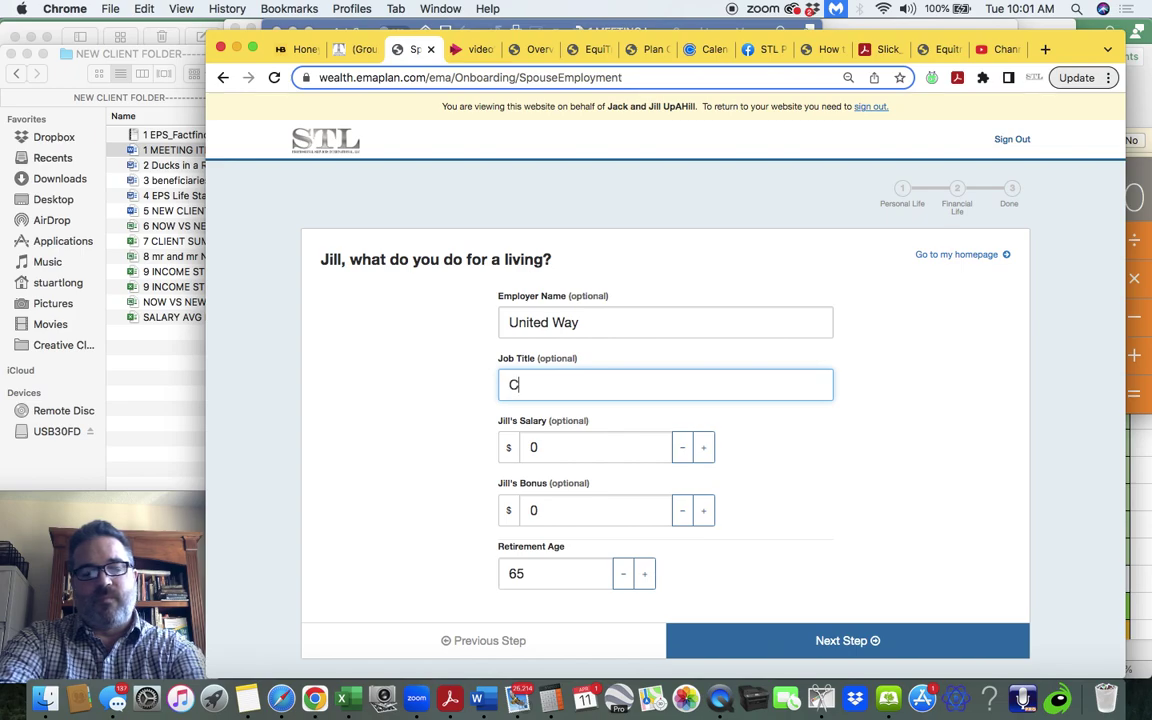
{"action": "key", "text": "BackSpace"}
{"action": "key", "text": "BackSpace"}
{"action": "key", "text": "BackSpace"}
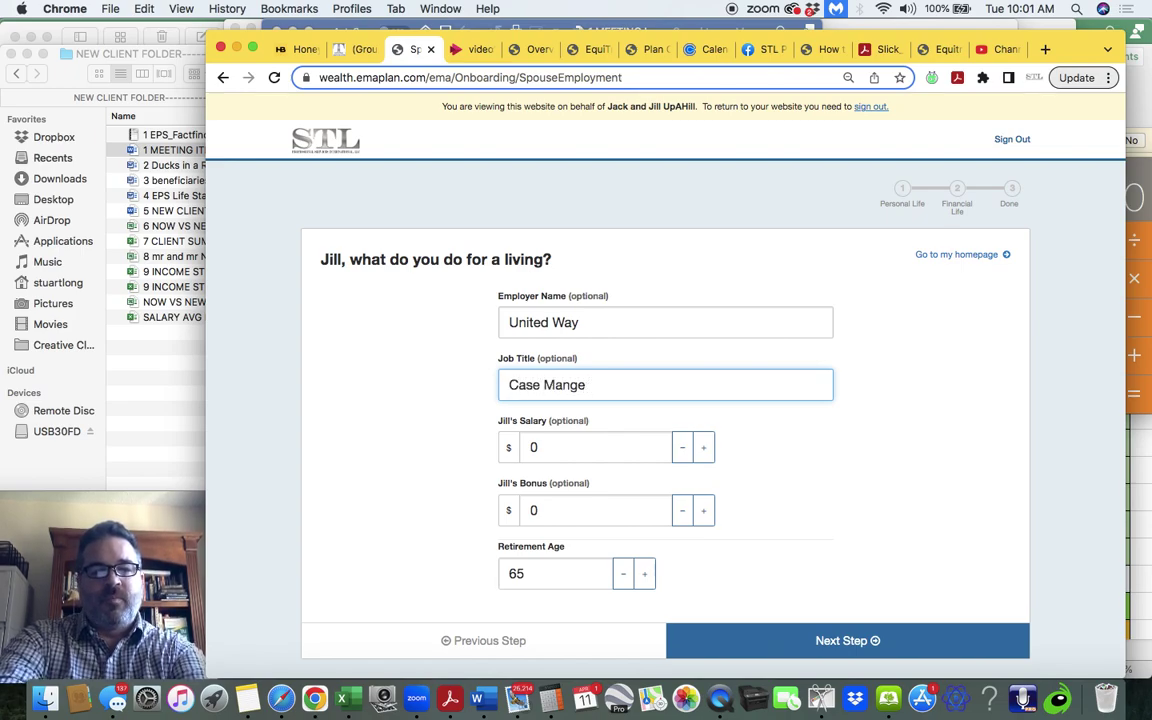
{"action": "type", "text": "ager"}
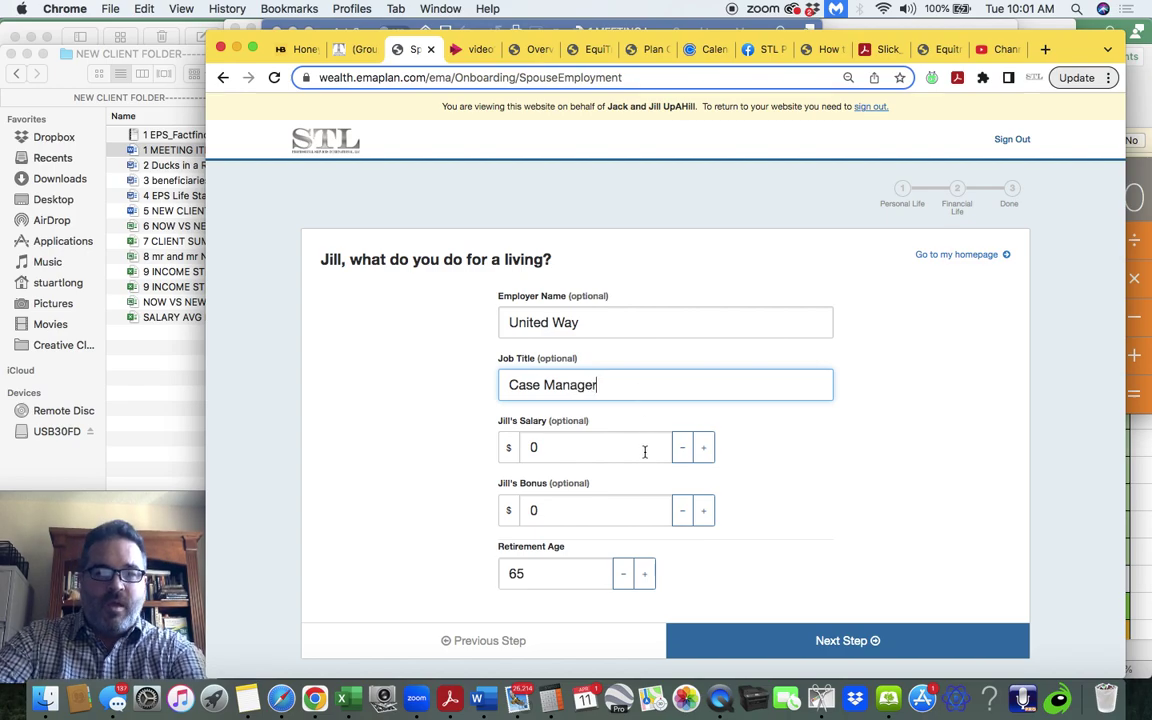
- Enter the spouse's salary 85000 and bonus 5000, then continue
{"action": "left_click", "coordinate": [612, 447]}
{"action": "key", "text": "BackSpace"}
{"action": "type", "text": "85000"}
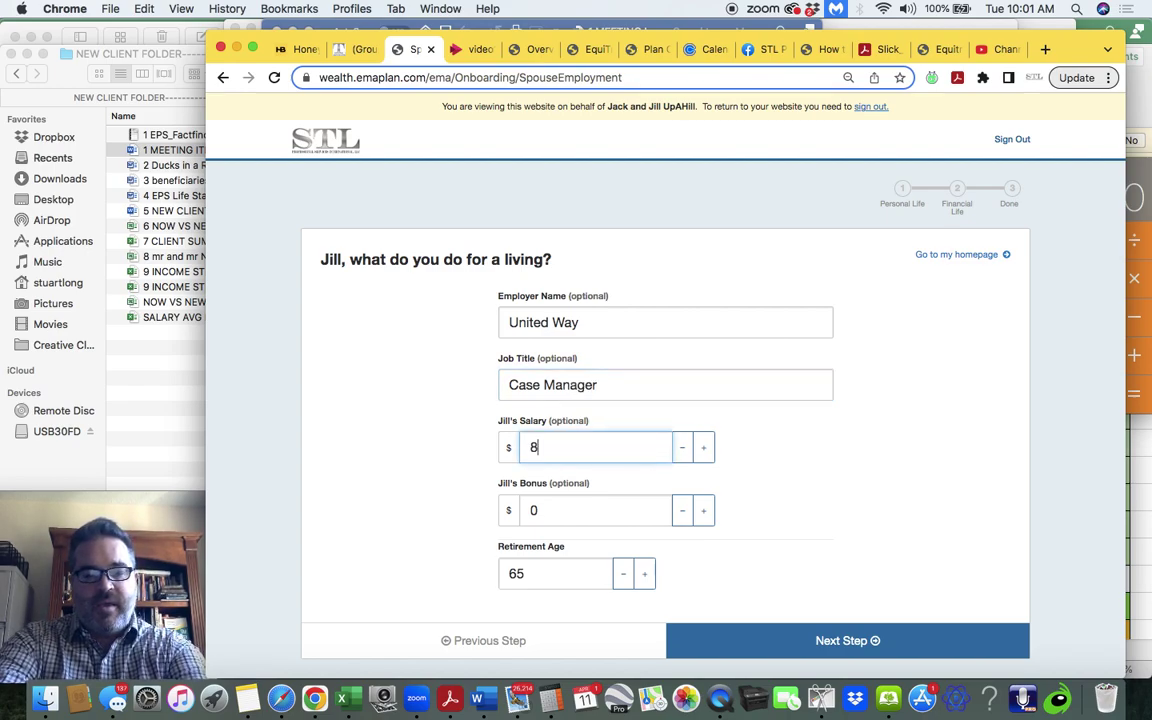
{"action": "left_click", "coordinate": [640, 510]}
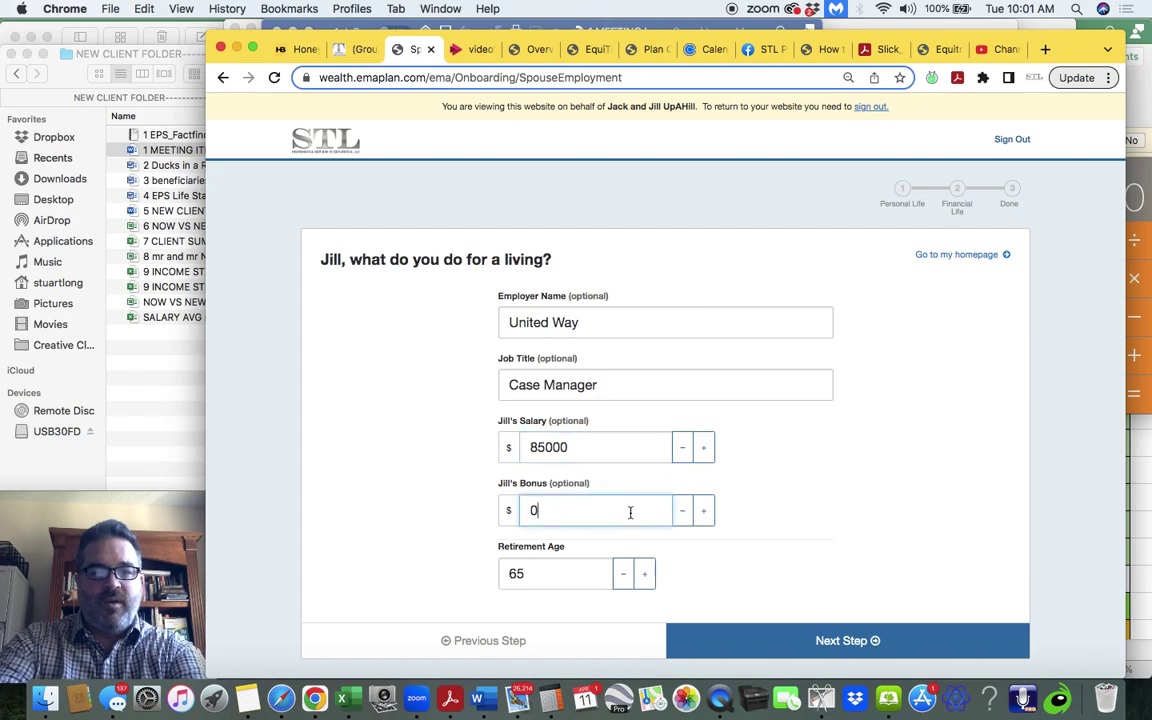
{"action": "key", "text": "BackSpace"}
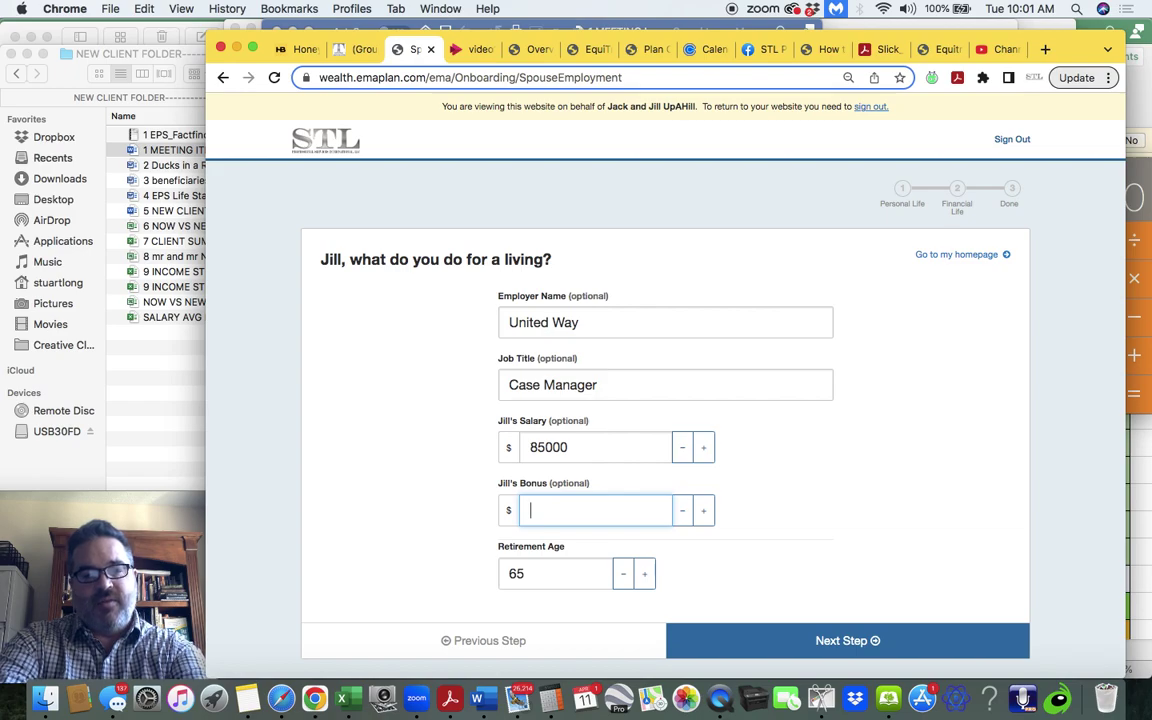
{"action": "type", "text": "5000"}
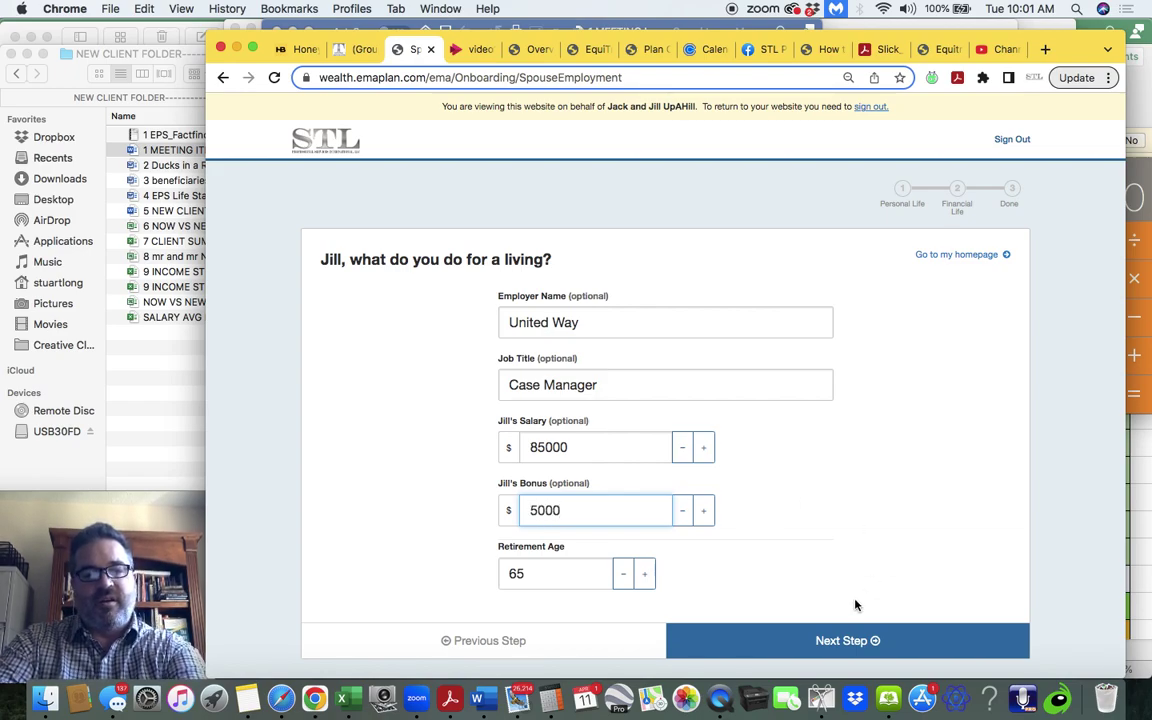
{"action": "left_click", "coordinate": [855, 640]}
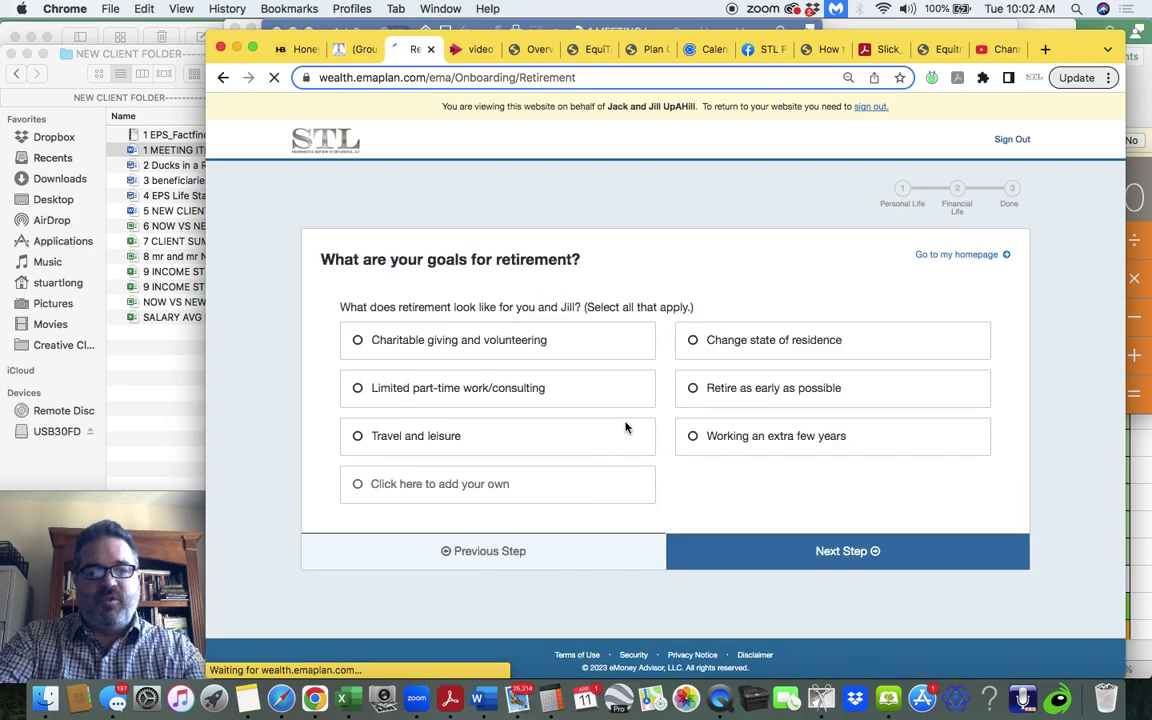
- Return to the spouse's employment form, change retirement age to 67, and continue
{"action": "left_click", "coordinate": [482, 560]}
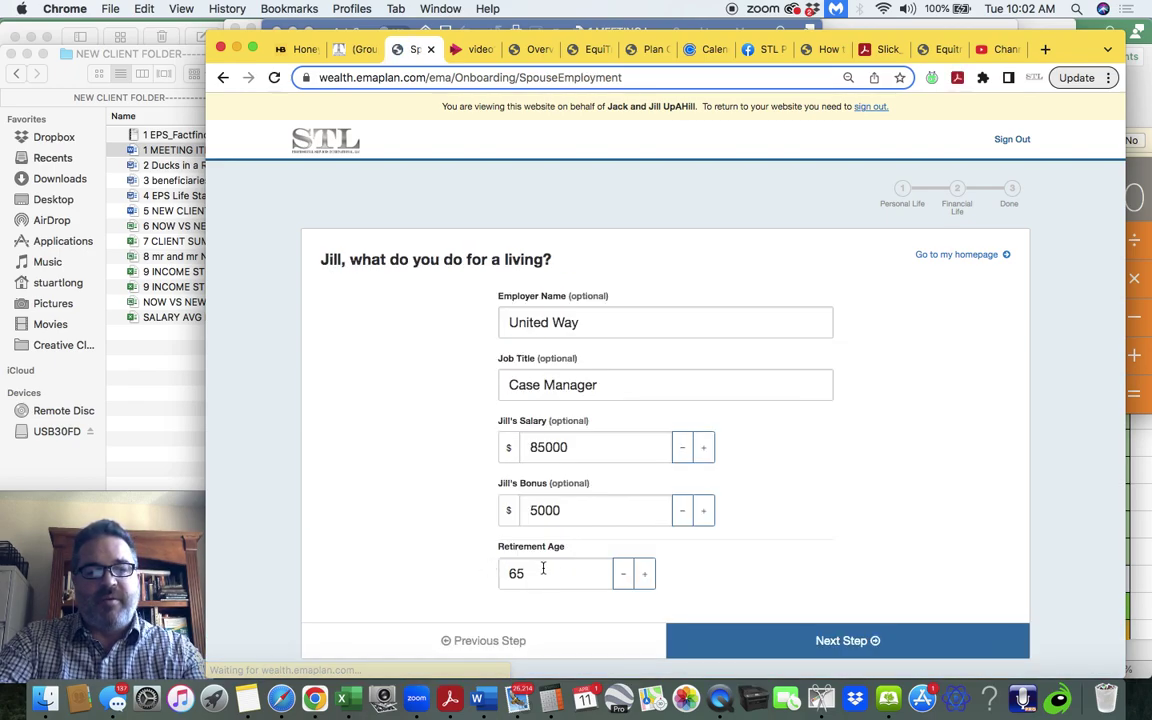
{"action": "left_click", "coordinate": [543, 571]}
{"action": "key", "text": "BackSpace"}
{"action": "type", "text": "7"}
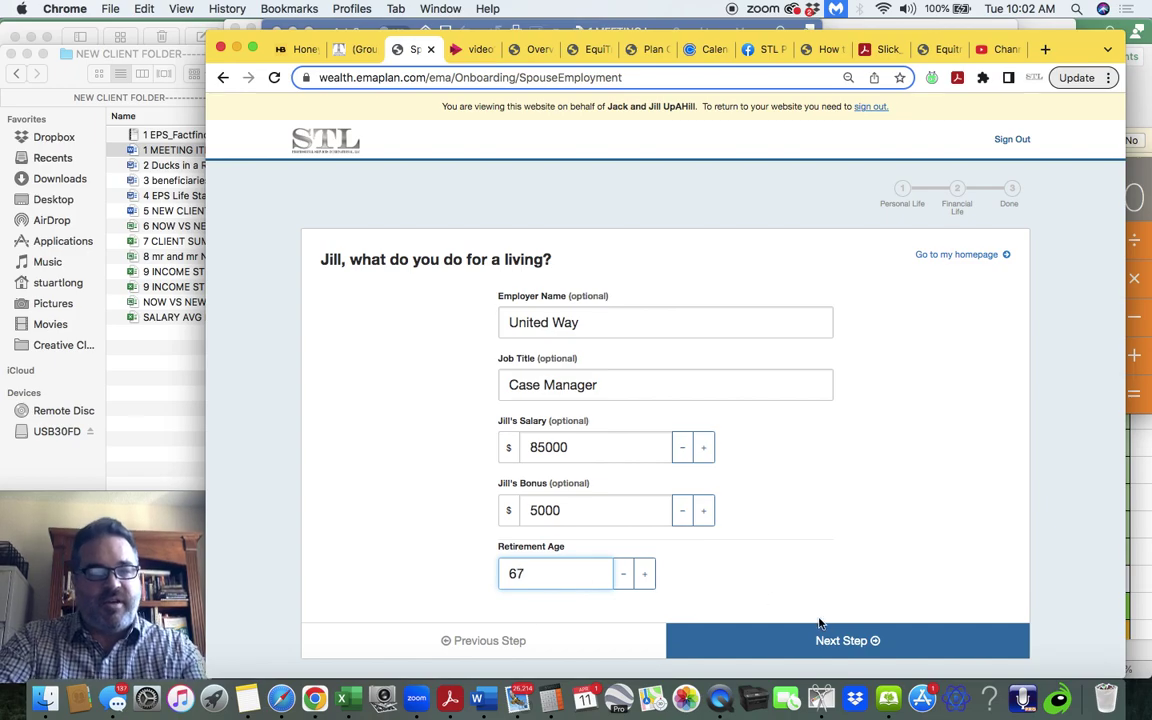
{"action": "left_click", "coordinate": [845, 640]}
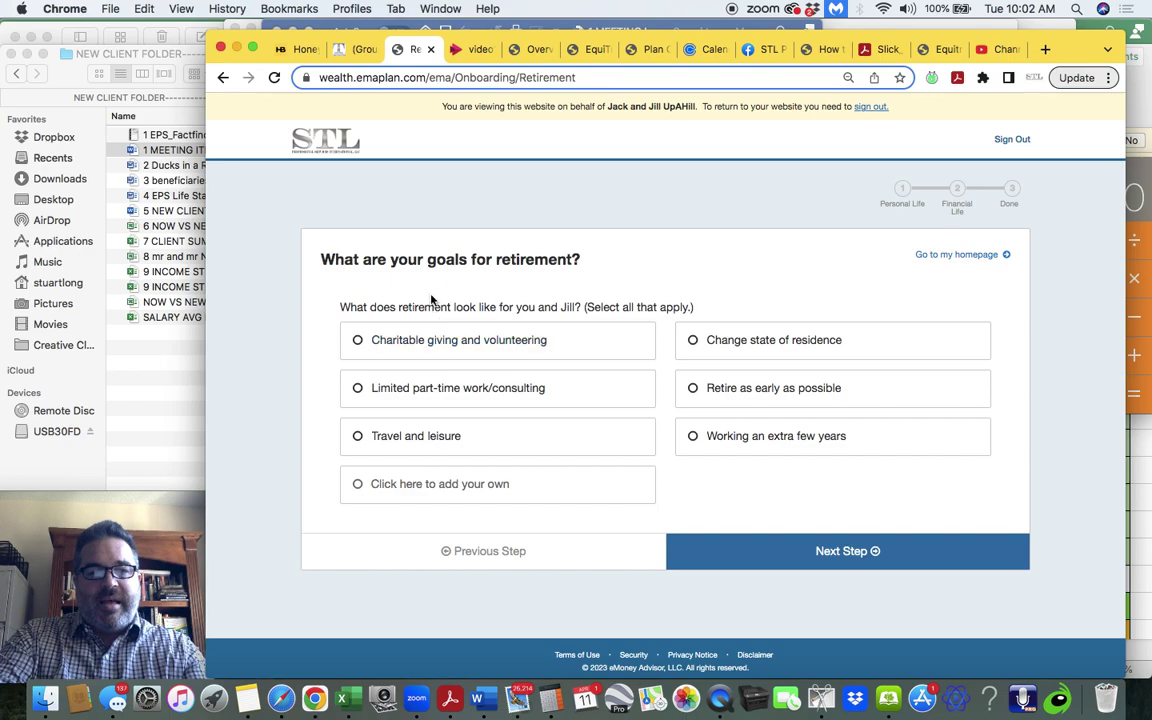
- Tick Charitable giving, Change state of residence, Retire as early as possible and Travel and leisure, then continue
{"action": "left_click_drag", "start_coordinate": [330, 258], "coordinate": [640, 270]}
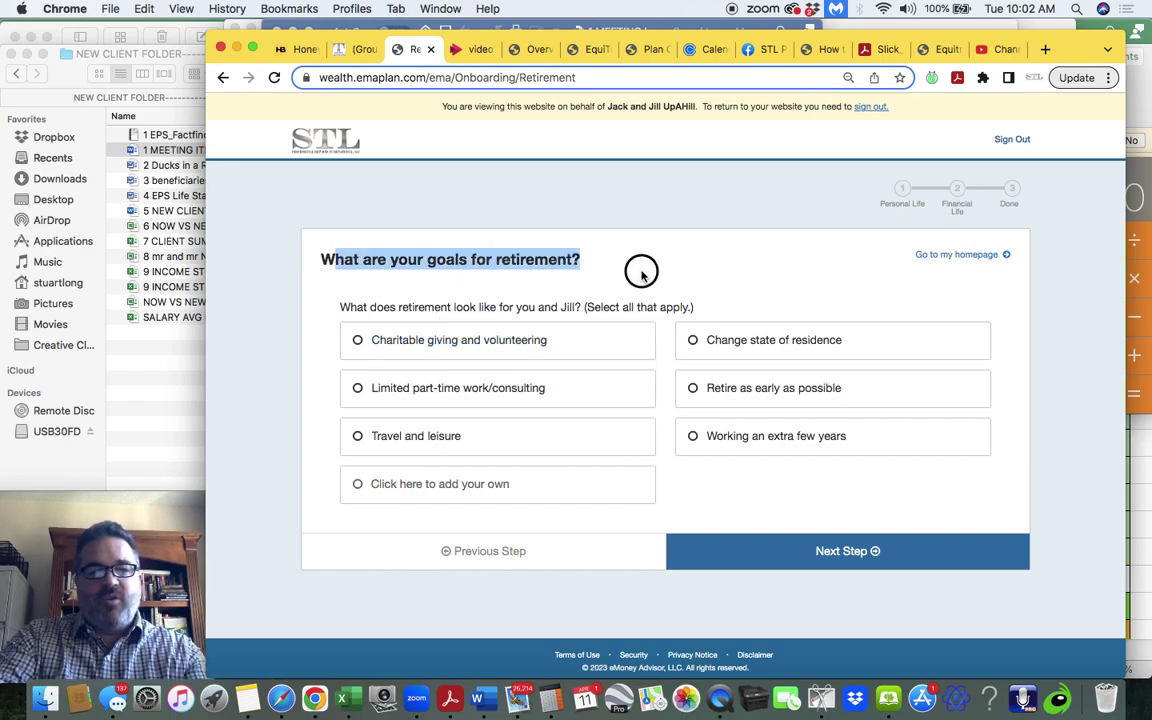
{"action": "left_click", "coordinate": [359, 348]}
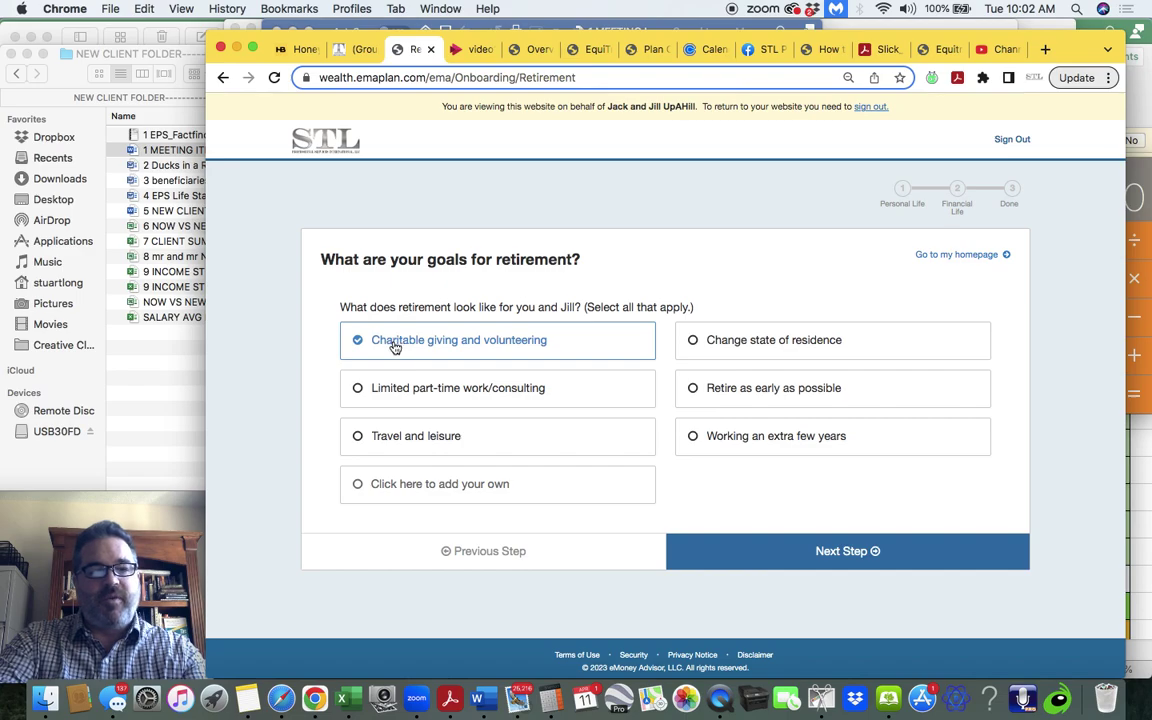
{"action": "left_click", "coordinate": [736, 343]}
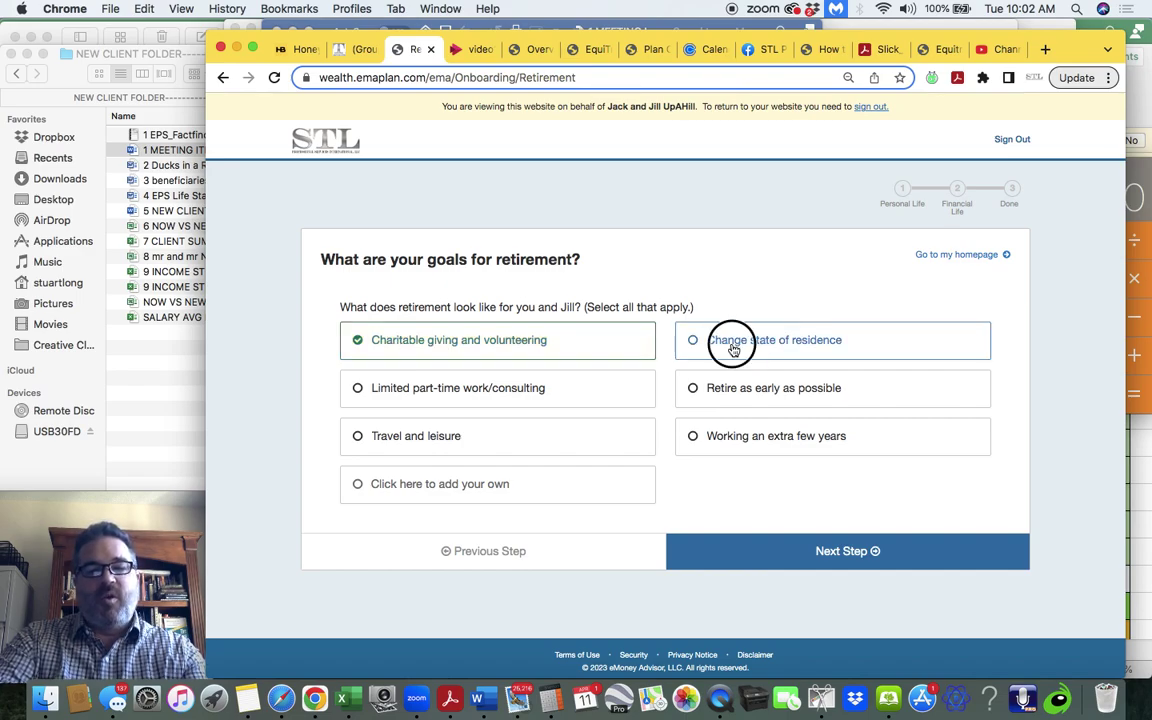
{"action": "left_click", "coordinate": [765, 394]}
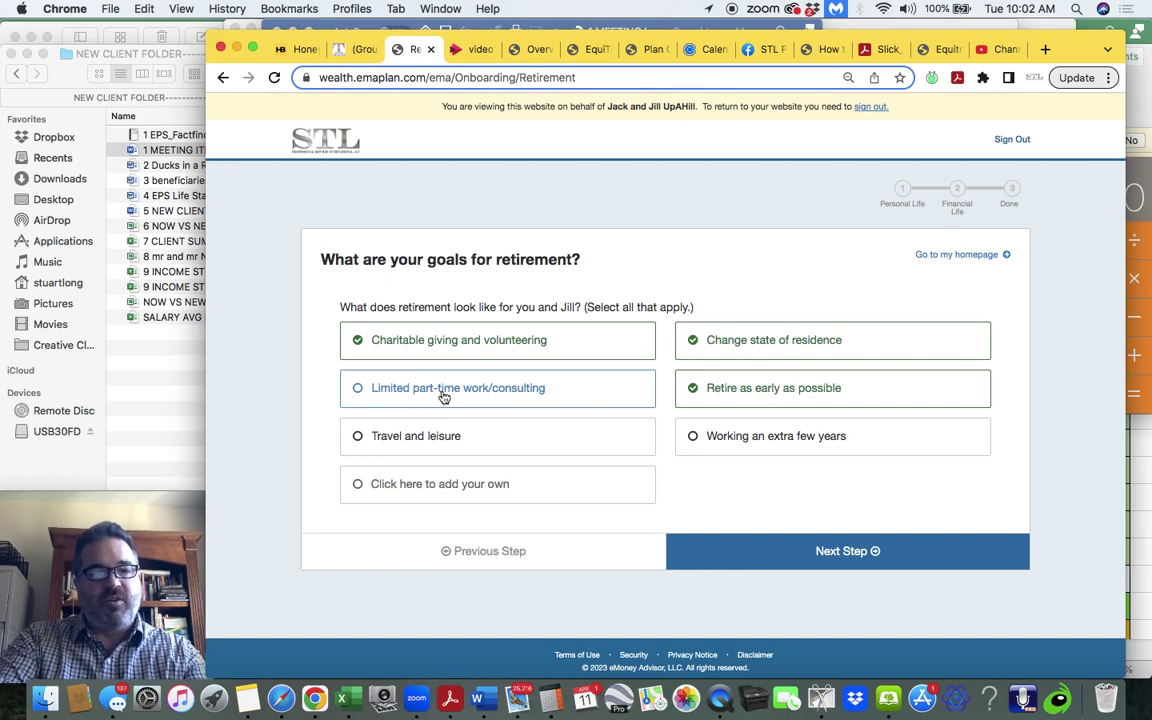
{"action": "left_click", "coordinate": [429, 448]}
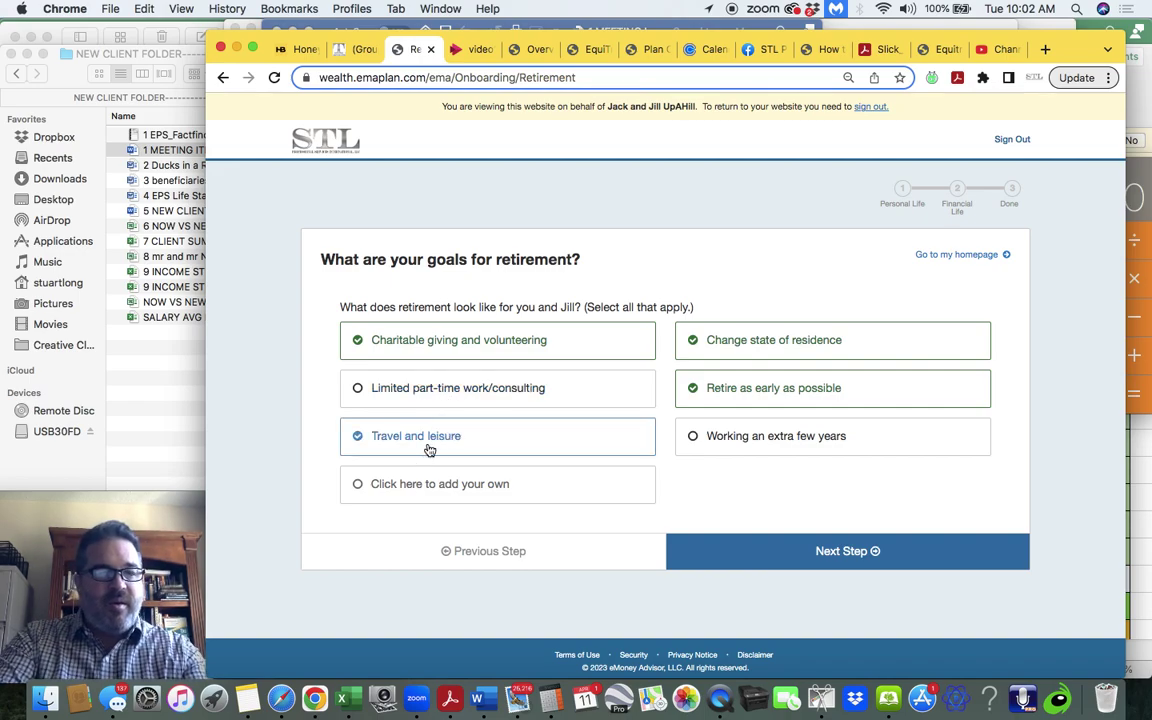
{"action": "left_click", "coordinate": [435, 483]}
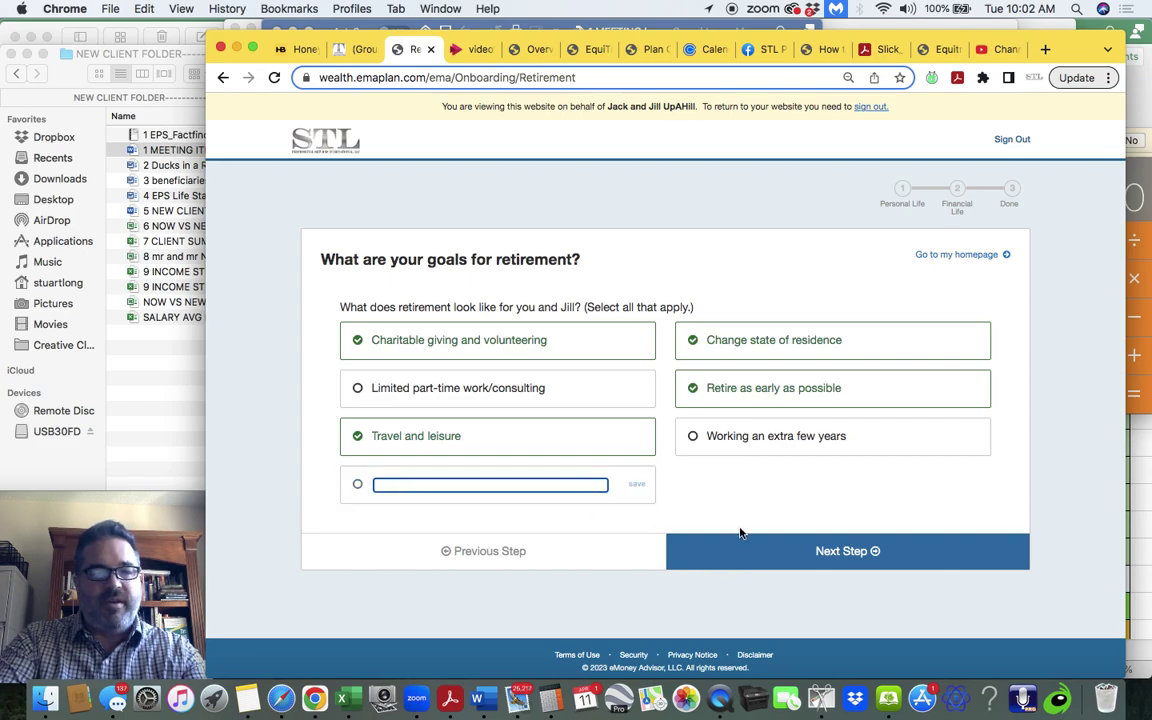
{"action": "left_click", "coordinate": [871, 560]}
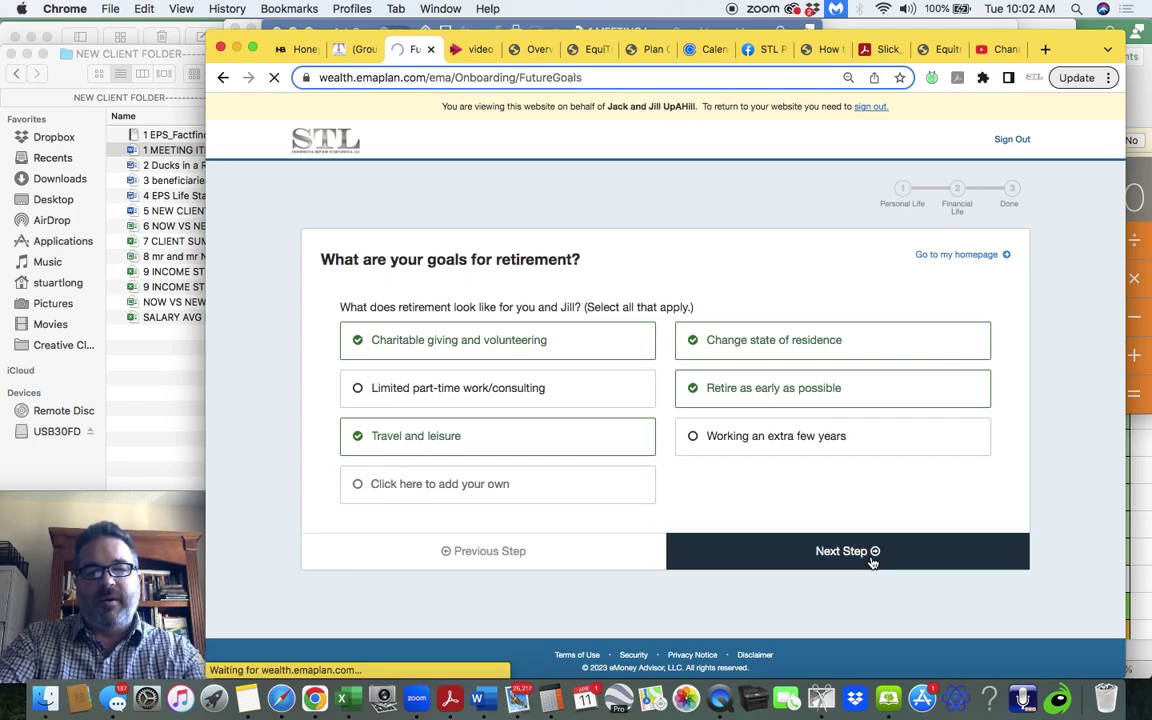
- Zoom the page out and save a Travel goal with end year 2024 and amount 15000
{"action": "scroll", "coordinate": [575, 544], "scroll_direction": "down", "scroll_amount": 2}
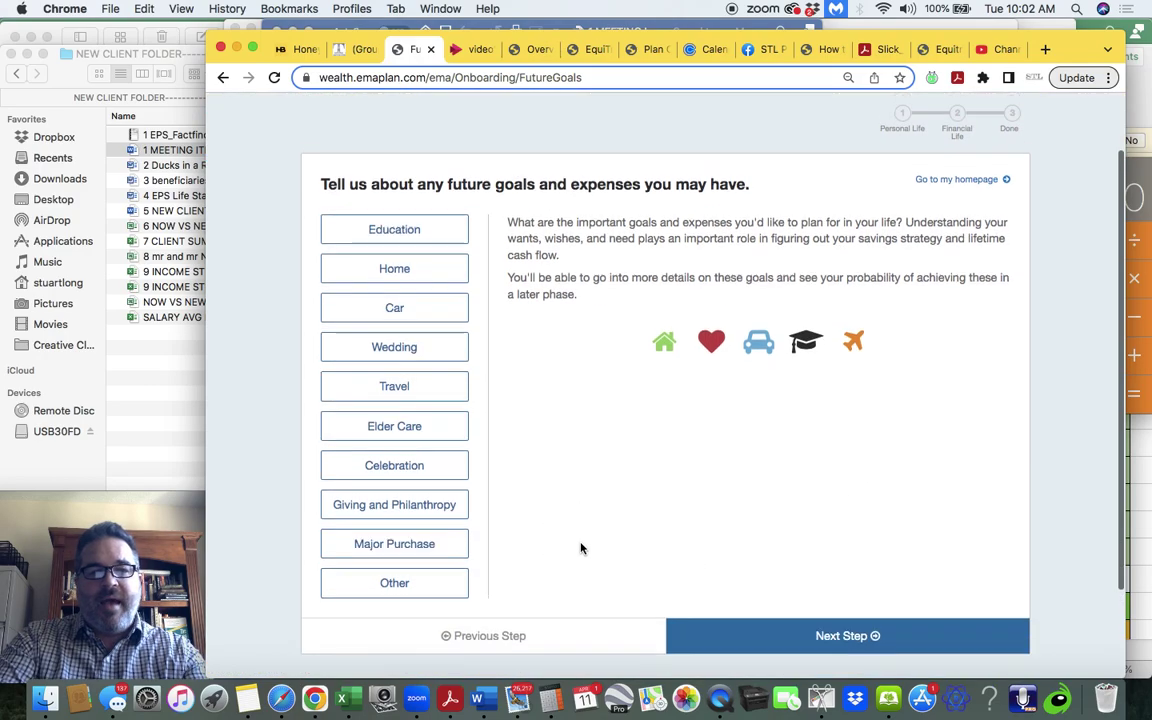
{"action": "key", "text": "super+minus"}
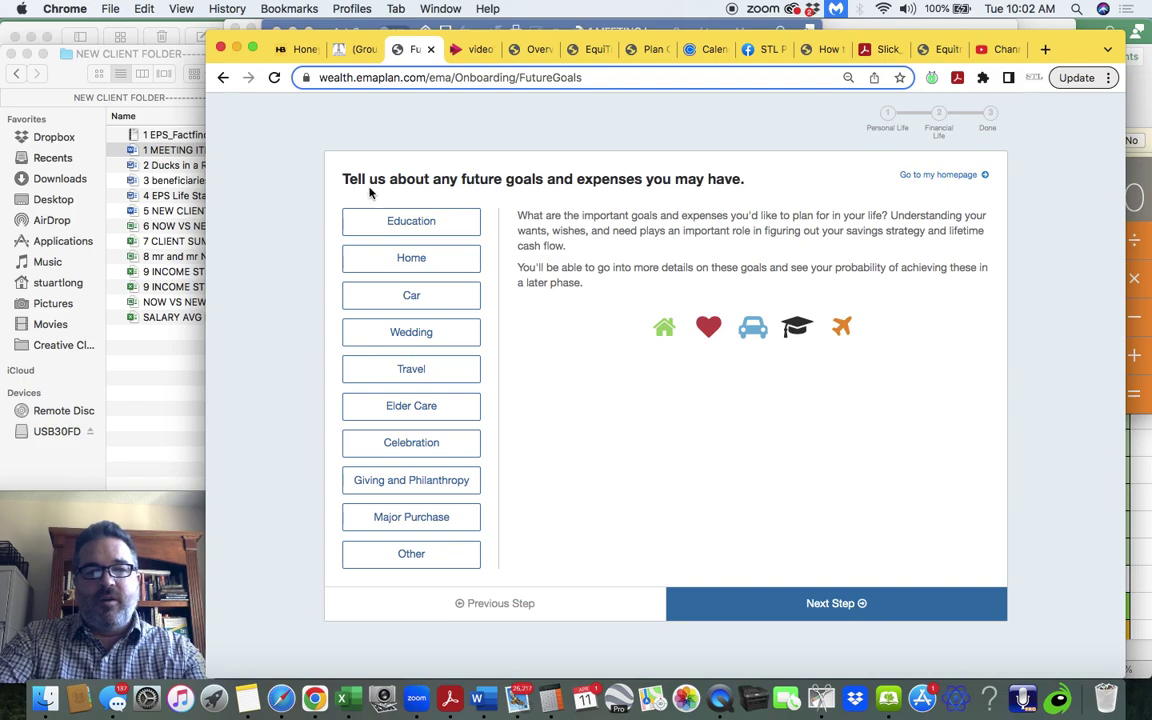
{"action": "left_click_drag", "start_coordinate": [368, 180], "coordinate": [745, 185]}
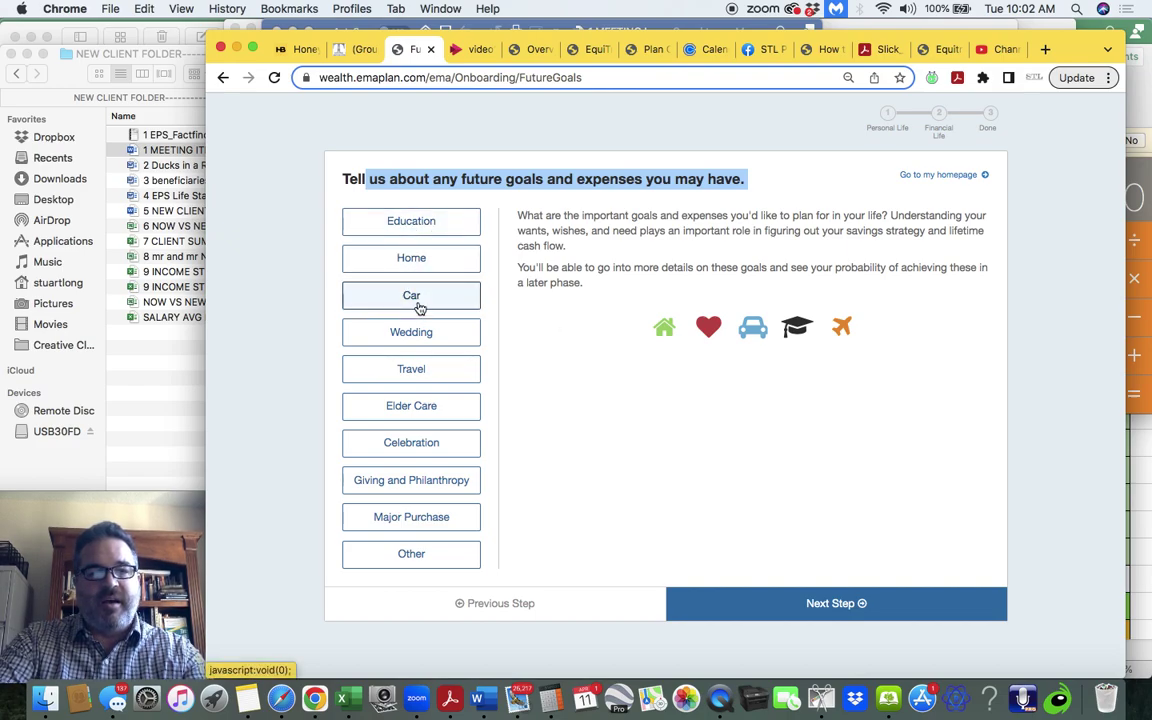
{"action": "left_click", "coordinate": [411, 370]}
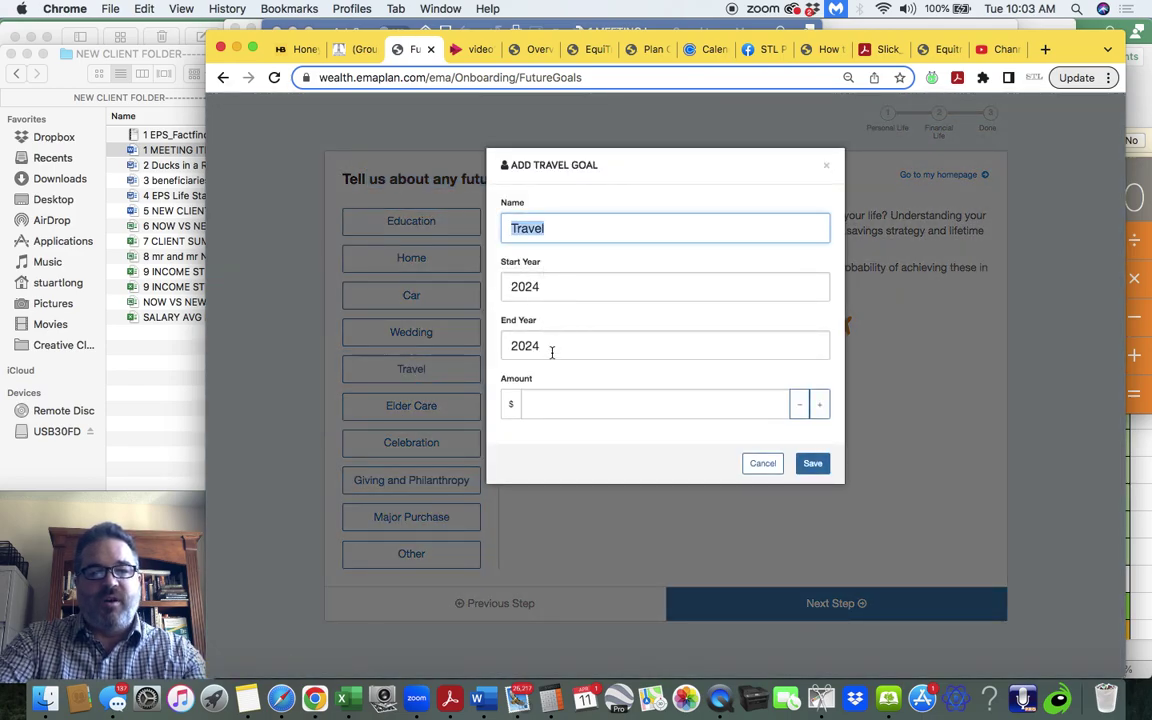
{"action": "left_click", "coordinate": [551, 346]}
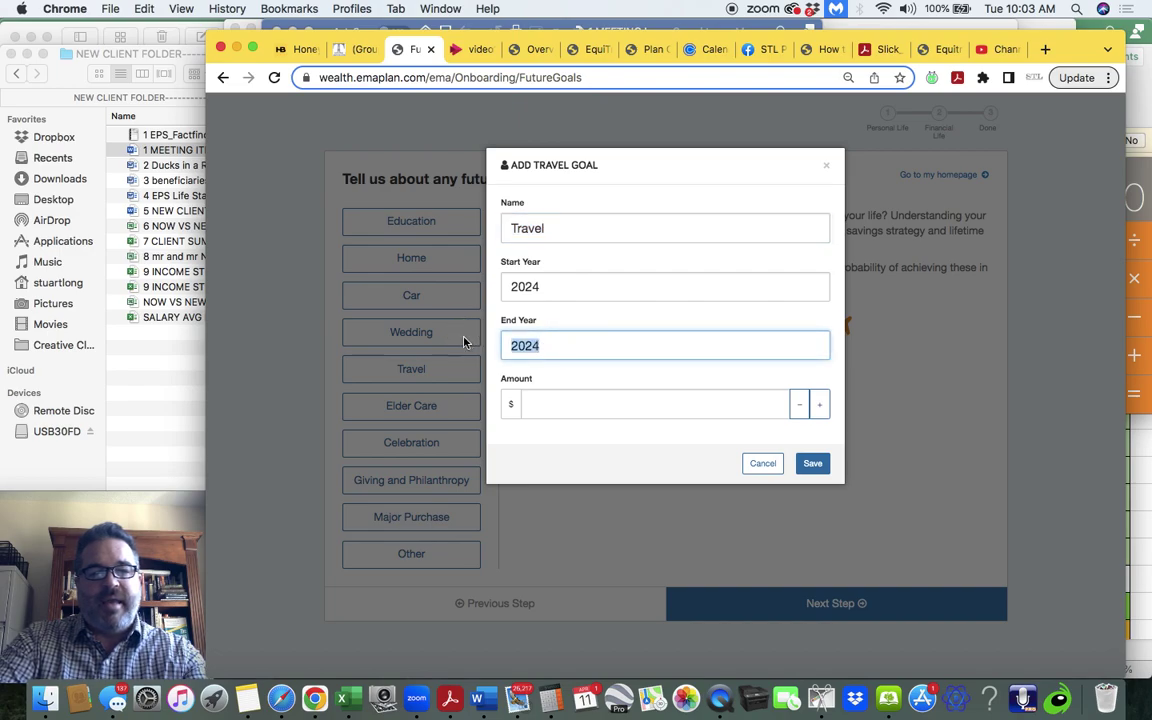
{"action": "type", "text": "202"}
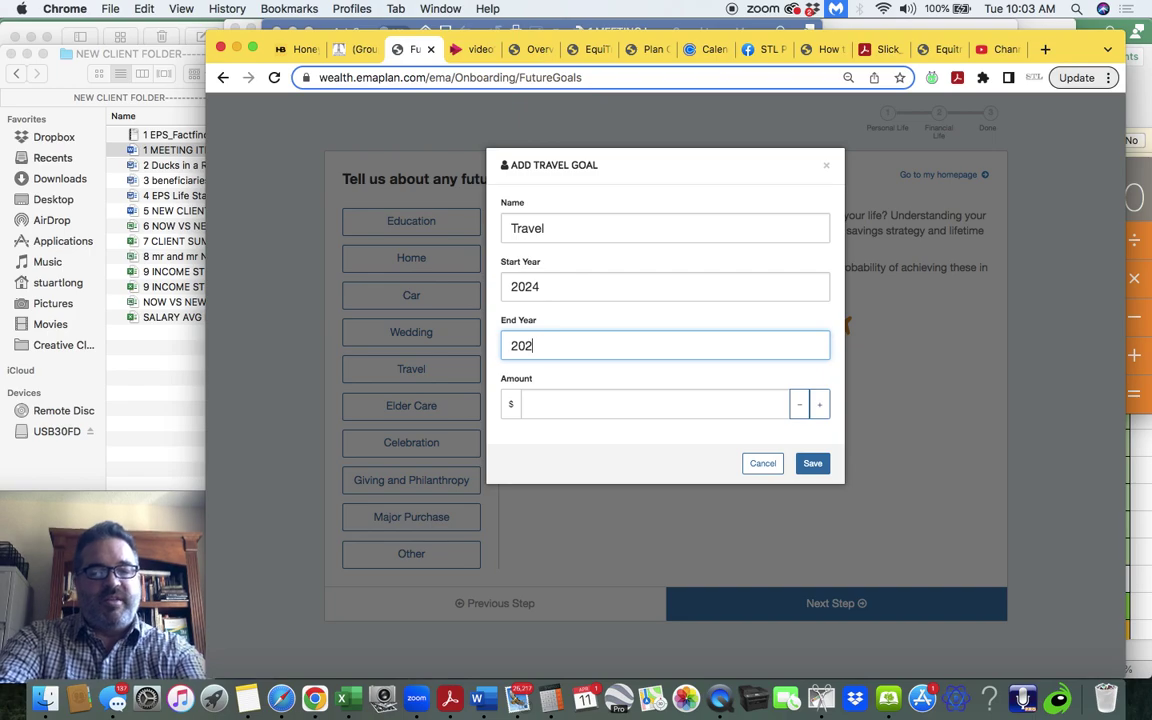
{"action": "type", "text": "4"}
{"action": "left_click", "coordinate": [543, 405]}
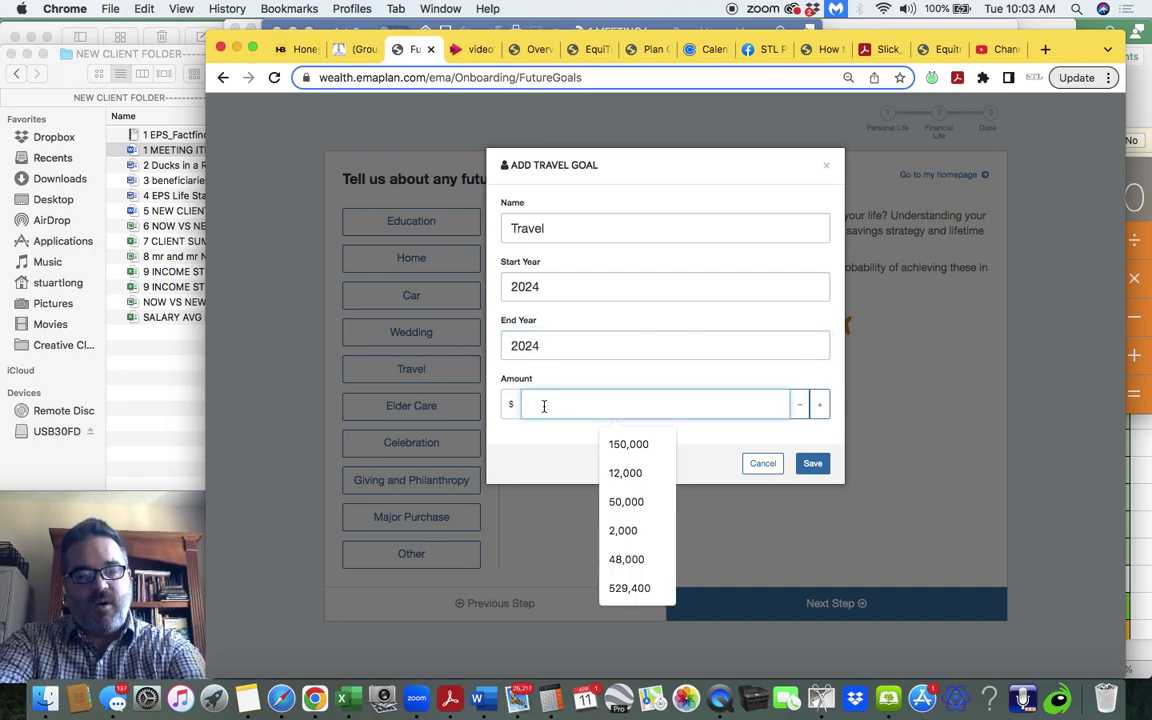
{"action": "type", "text": "15000"}
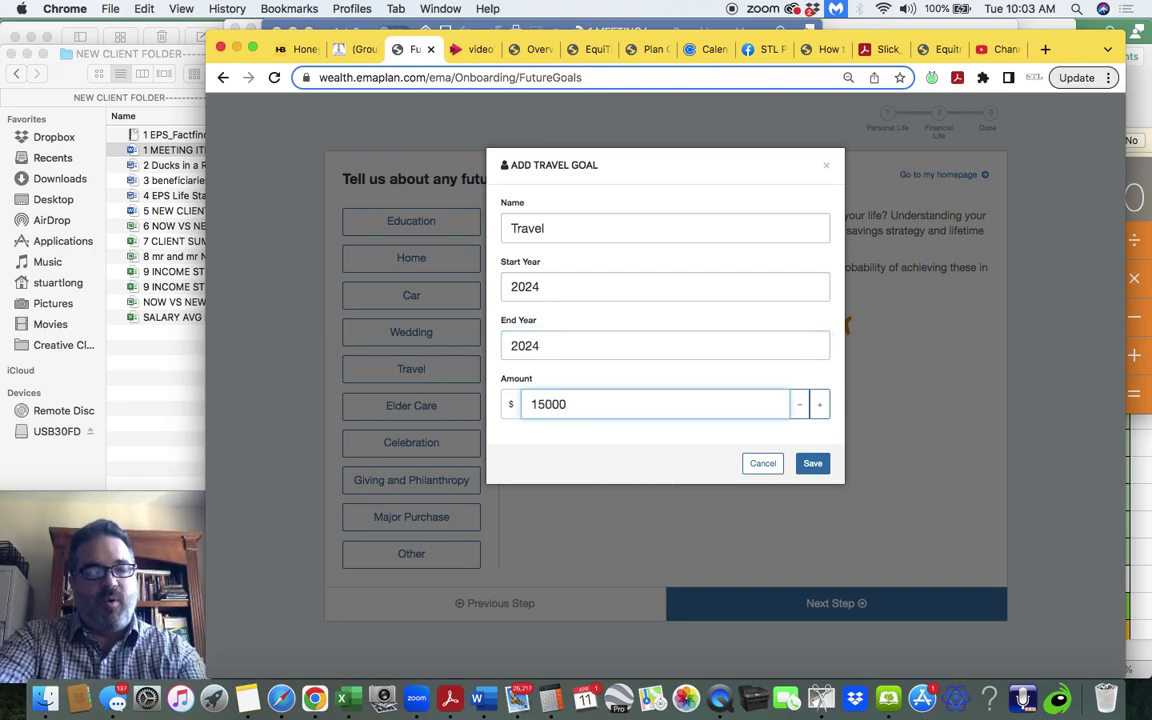
{"action": "left_click", "coordinate": [816, 466]}
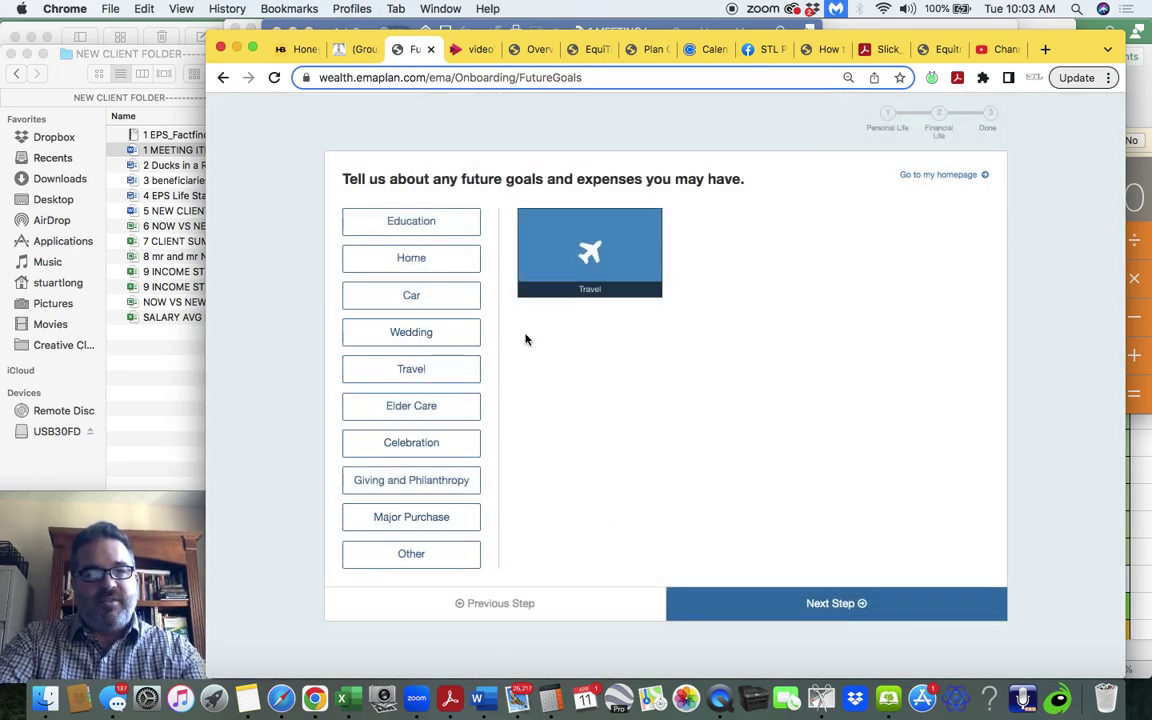
- Save an Education expense of 5000 per year running 2024 to 2027
{"action": "left_click", "coordinate": [428, 225]}
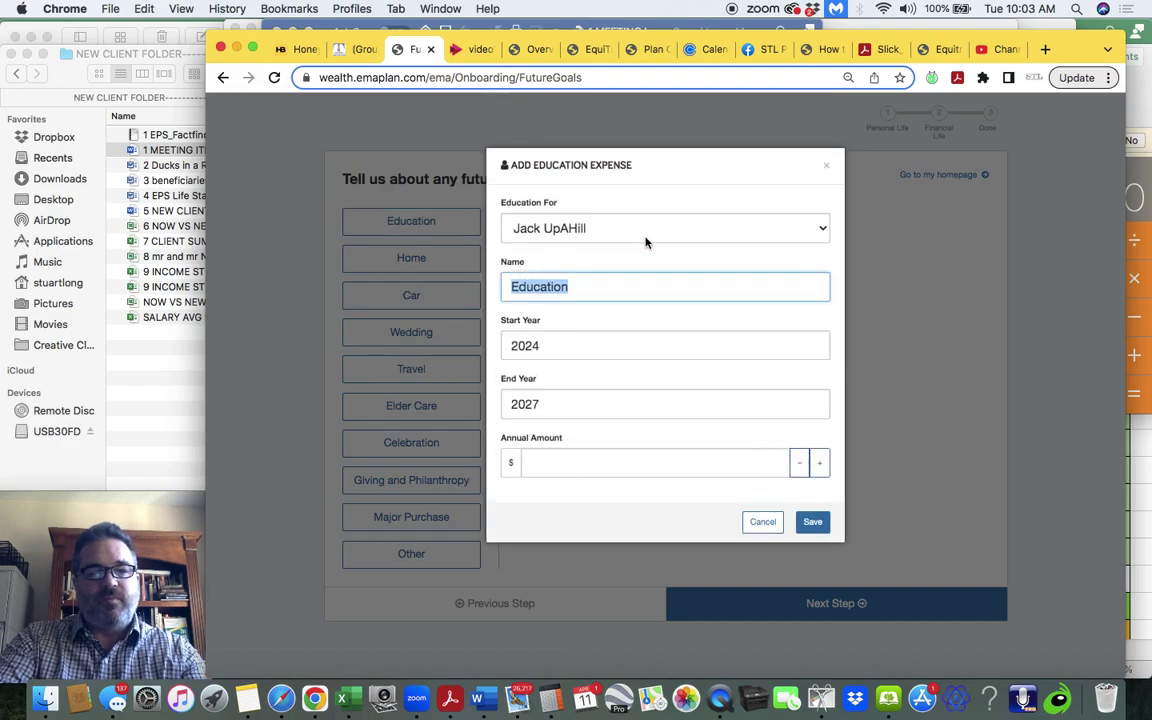
{"action": "left_click", "coordinate": [620, 466]}
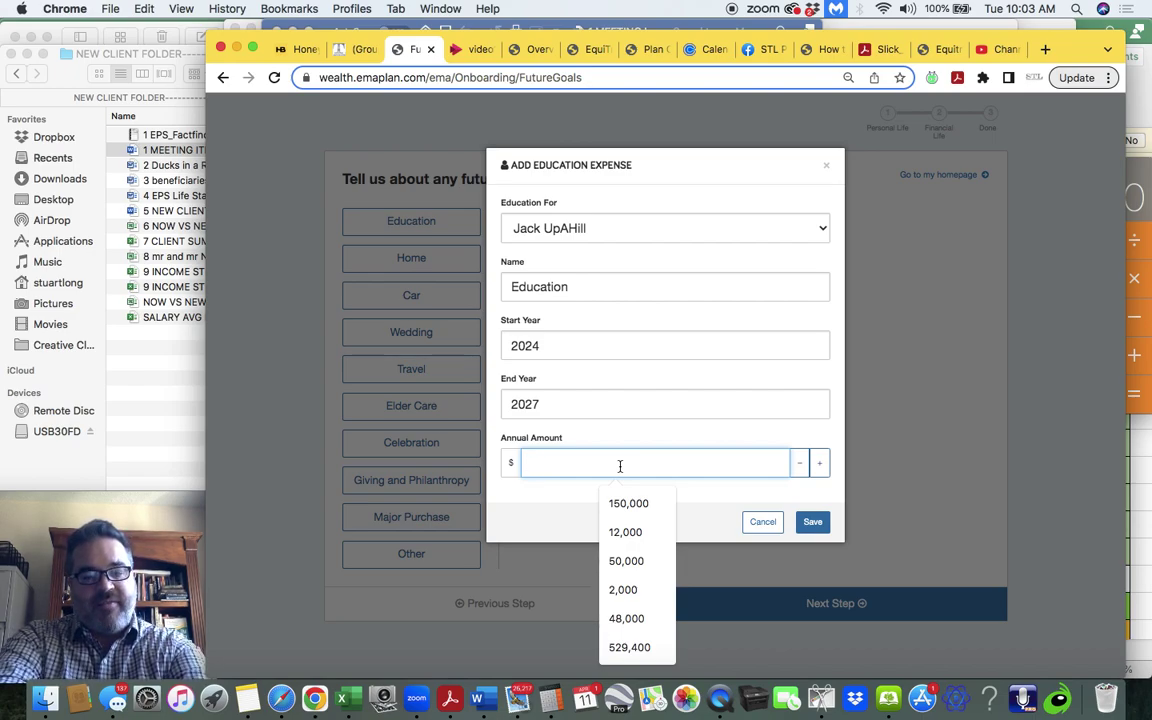
{"action": "type", "text": "5000"}
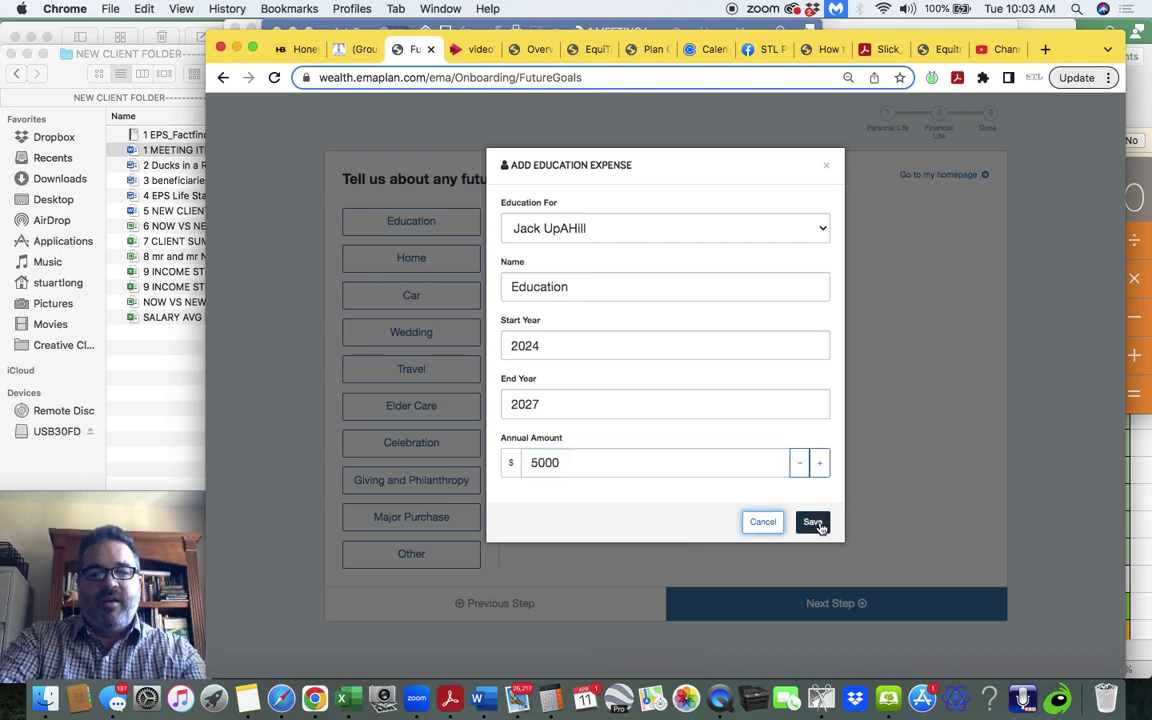
{"action": "left_click", "coordinate": [814, 523]}
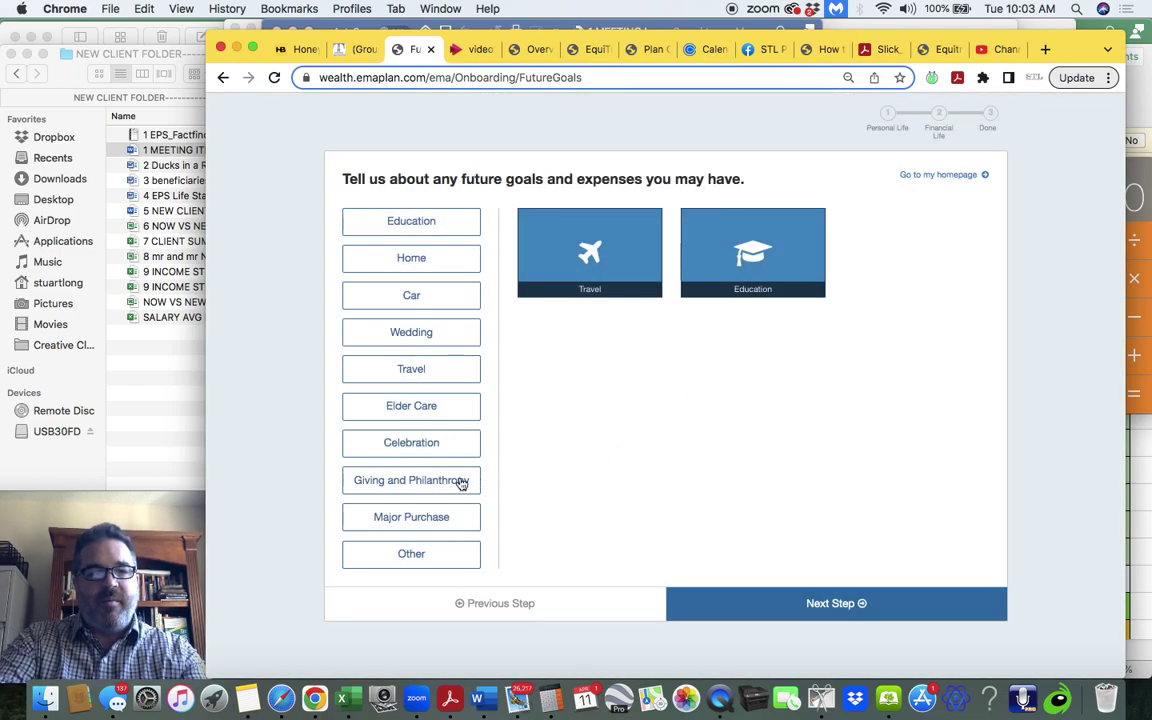
- Add a 2024 goal 'Celebration: Wedding Anniversary Renew Vows in Cabo' with amount $15,000
{"action": "left_click", "coordinate": [438, 451]}
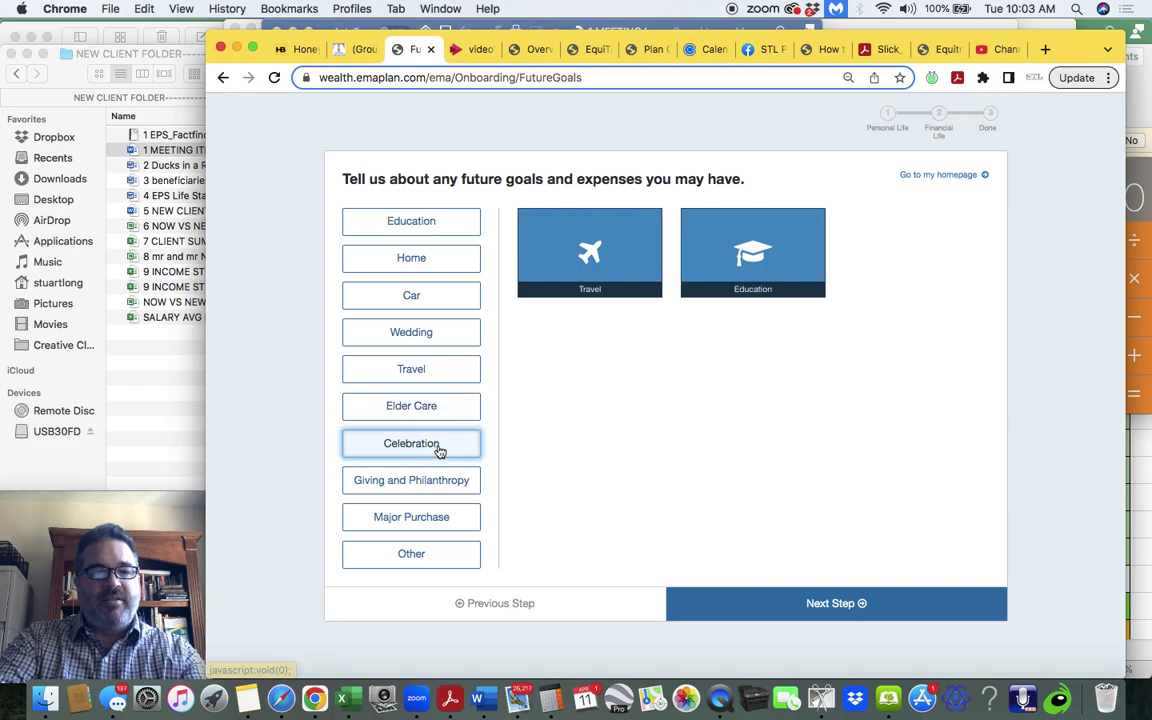
{"action": "left_click", "coordinate": [644, 403]}
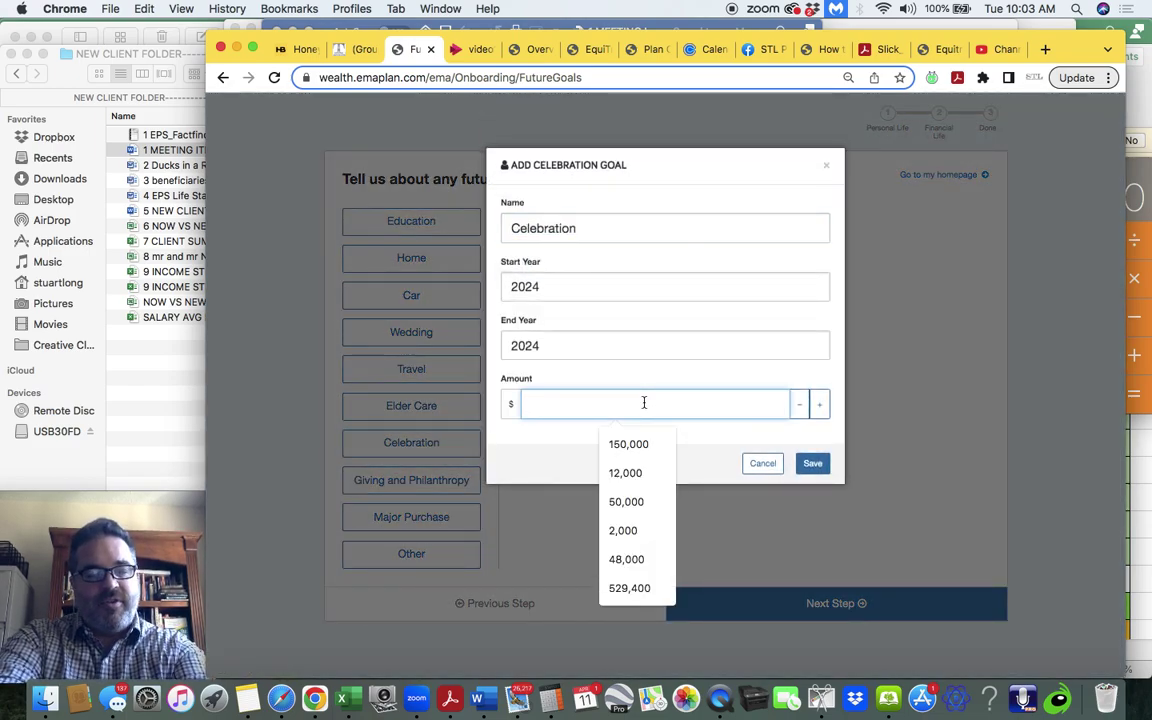
{"action": "type", "text": "40 W"}
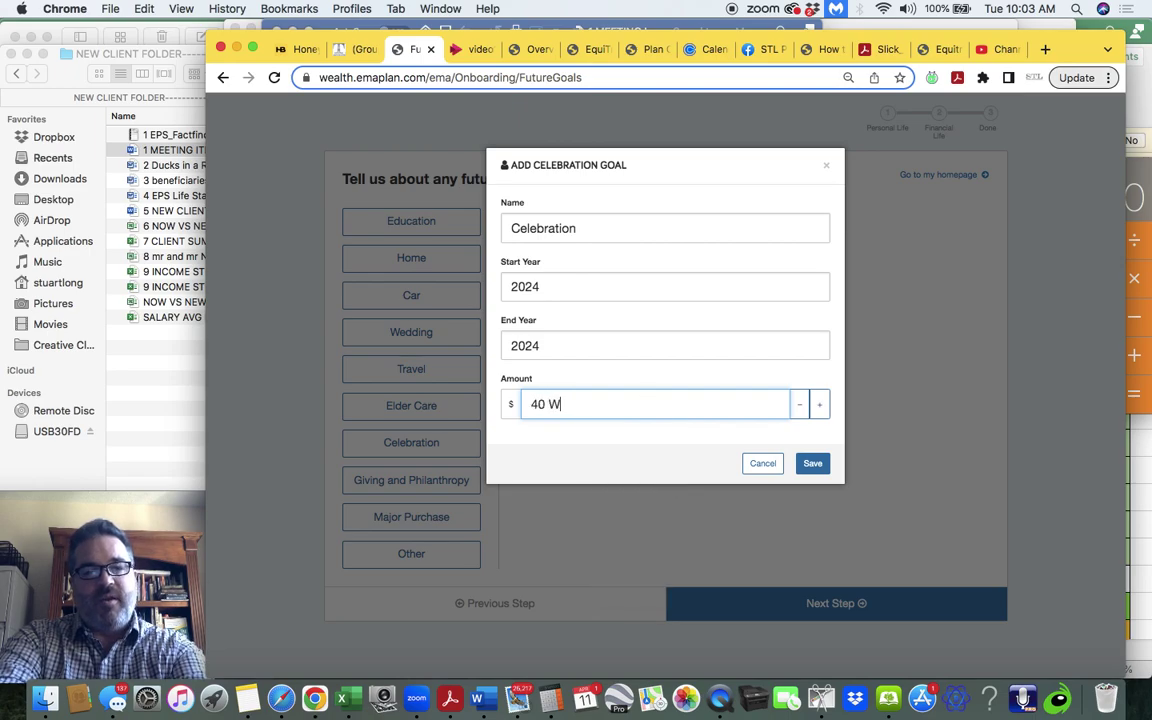
{"action": "key", "text": "BackSpace"}
{"action": "key", "text": "BackSpace"}
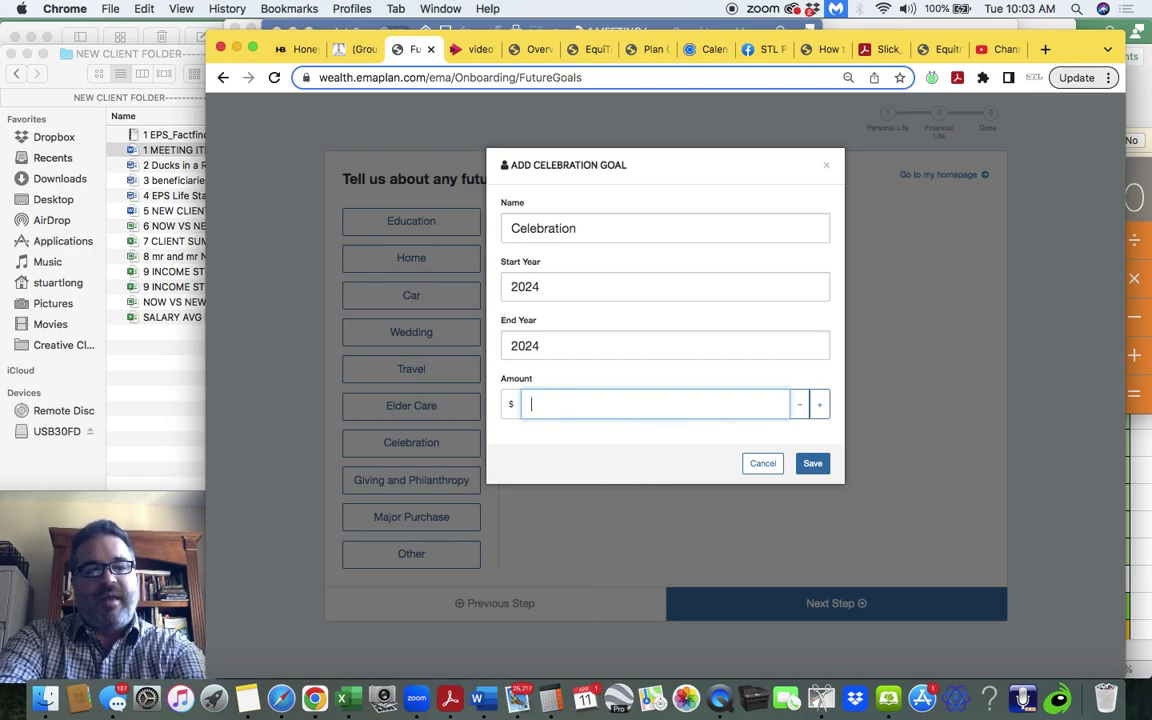
{"action": "left_click", "coordinate": [644, 230]}
{"action": "type", "text": ": Weddi"}
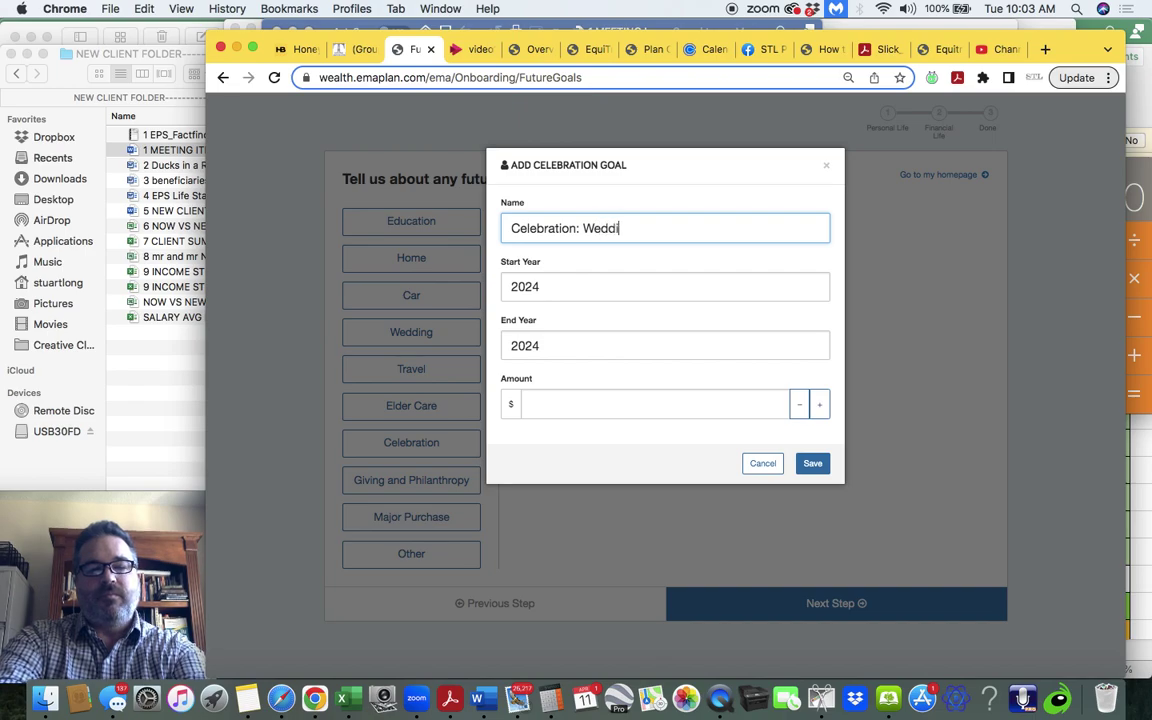
{"action": "type", "text": "ng Anniversa"}
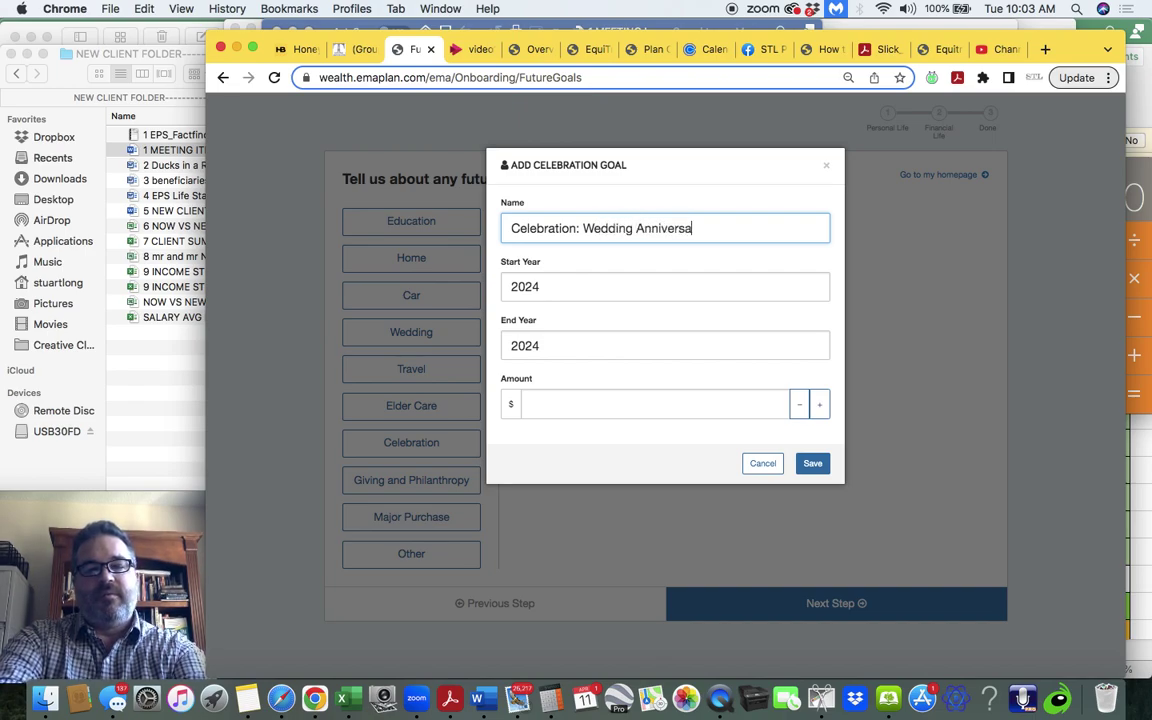
{"action": "type", "text": "ry RENW"}
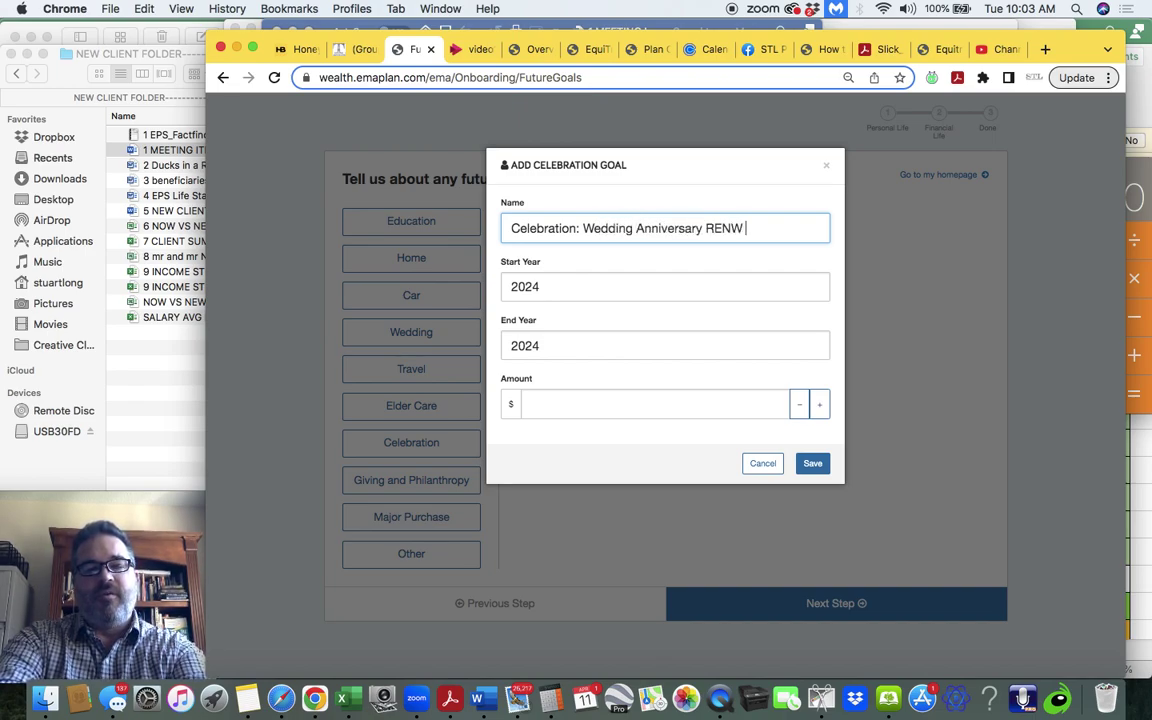
{"action": "key", "text": "BackSpace"}
{"action": "key", "text": "BackSpace"}
{"action": "key", "text": "BackSpace"}
{"action": "key", "text": "BackSpace"}
{"action": "type", "text": "en"}
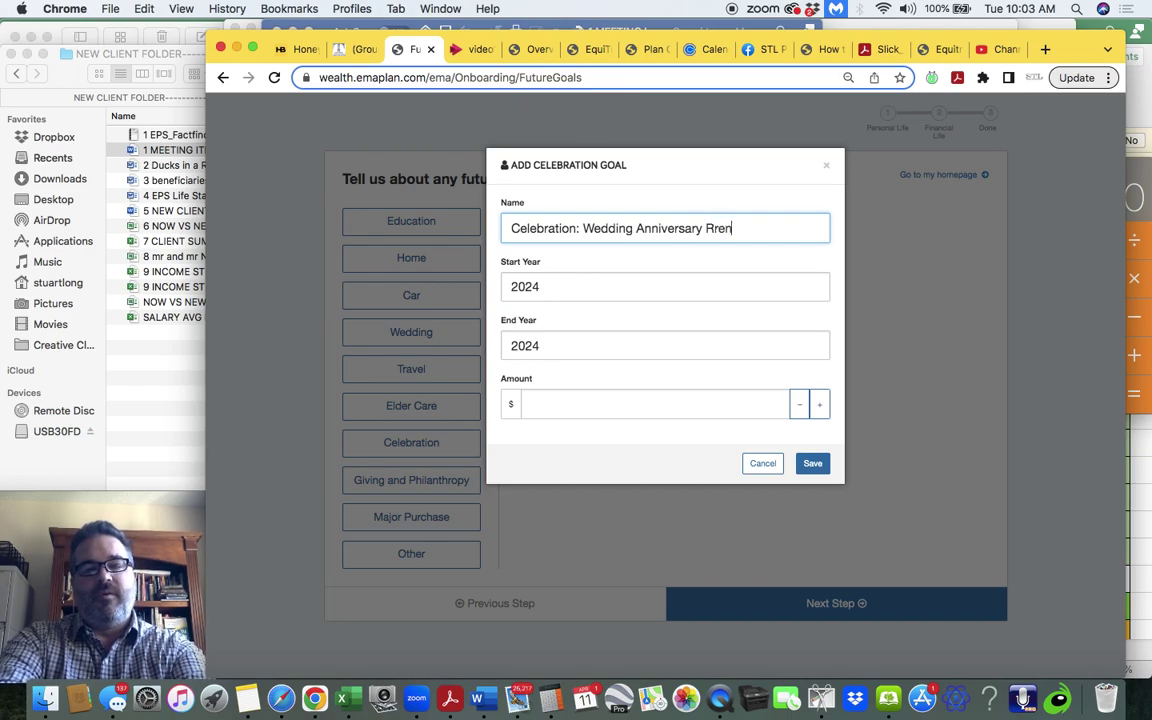
{"action": "type", "text": "ew Vo"}
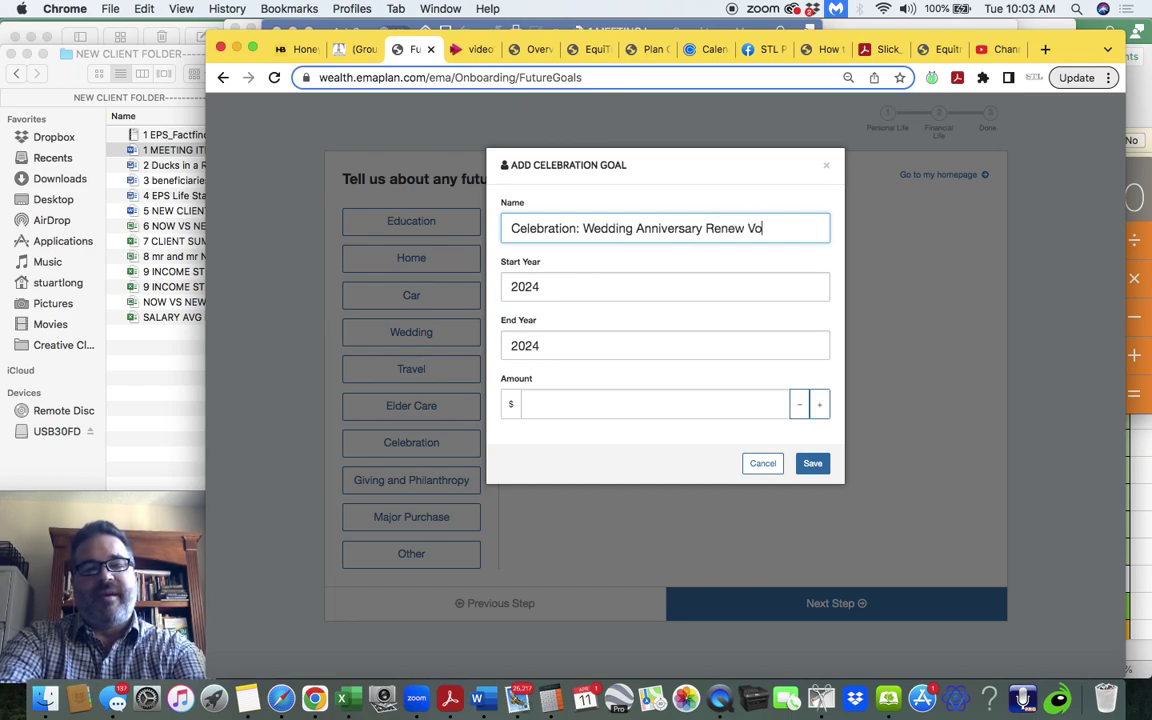
{"action": "type", "text": "ws in "}
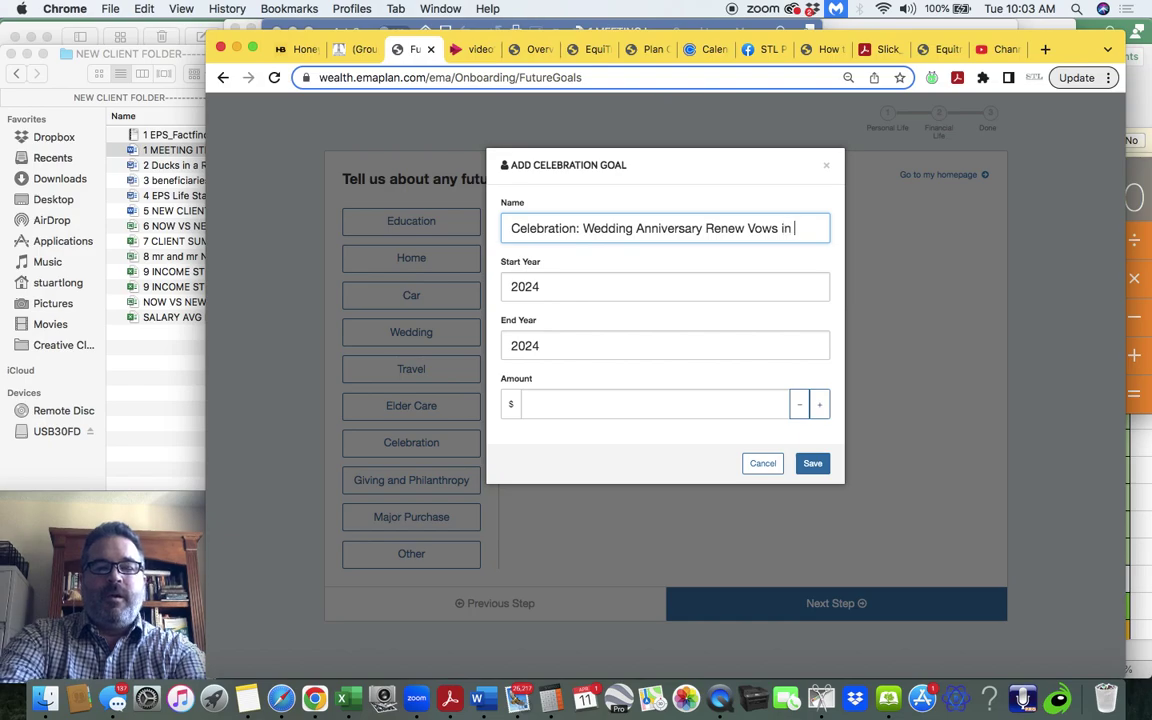
{"action": "type", "text": "Cabo"}
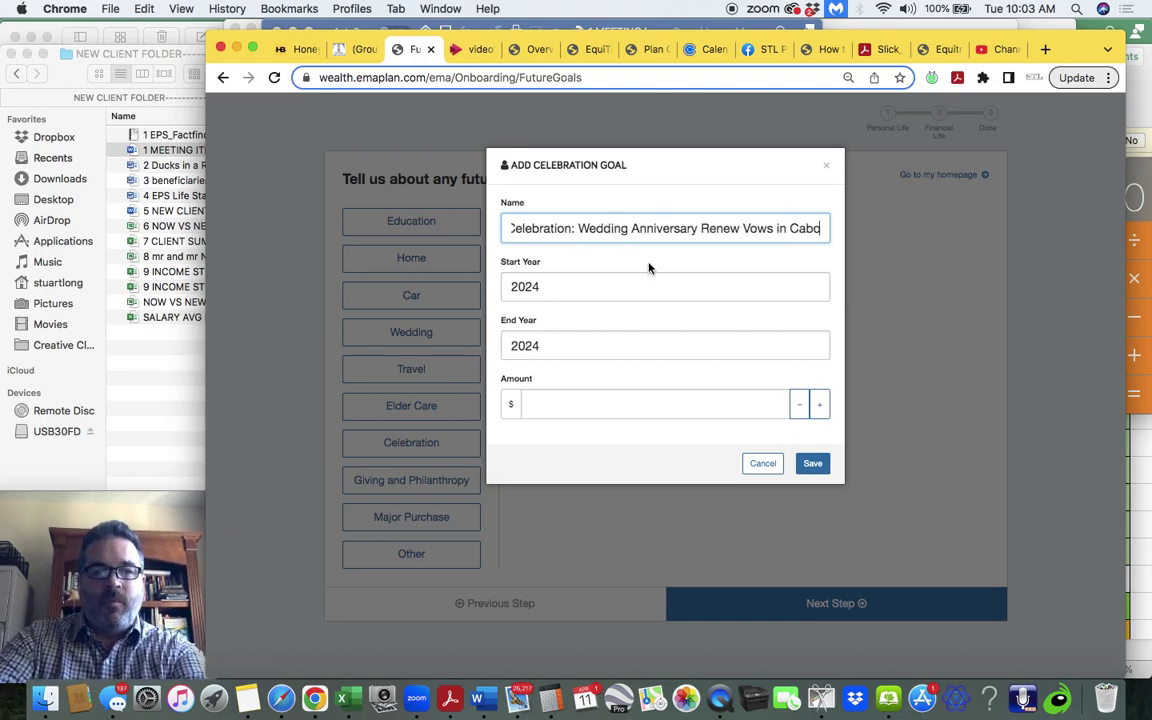
{"action": "left_click", "coordinate": [623, 403]}
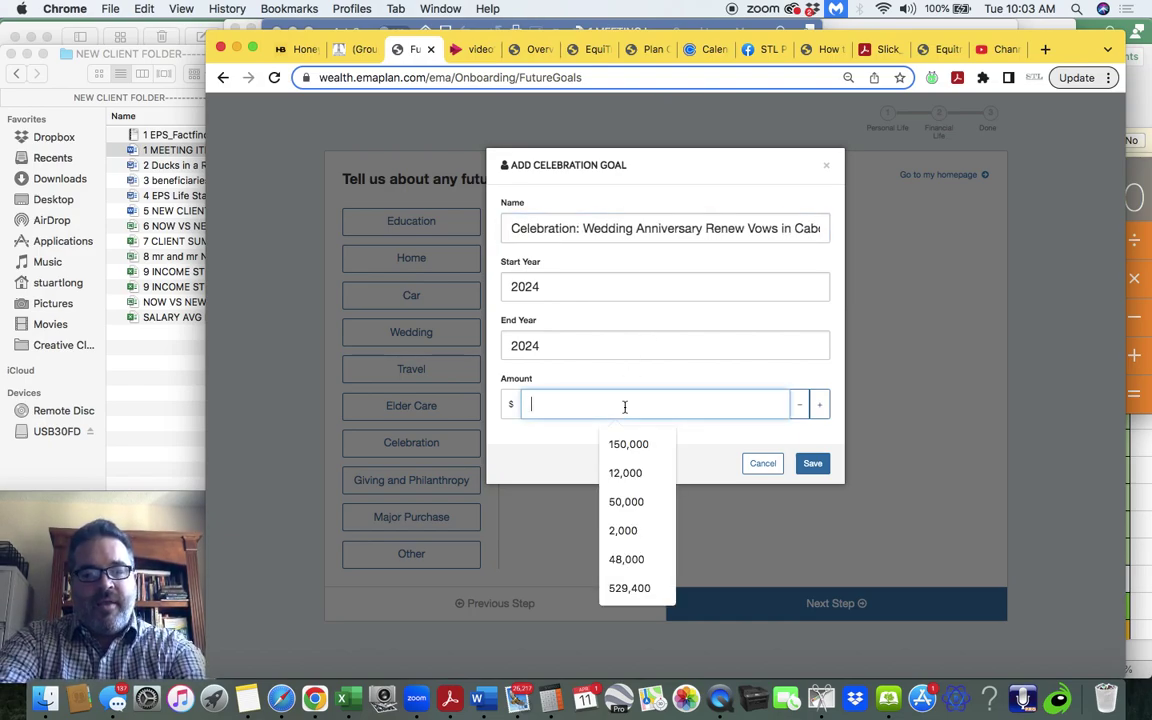
{"action": "type", "text": "15000"}
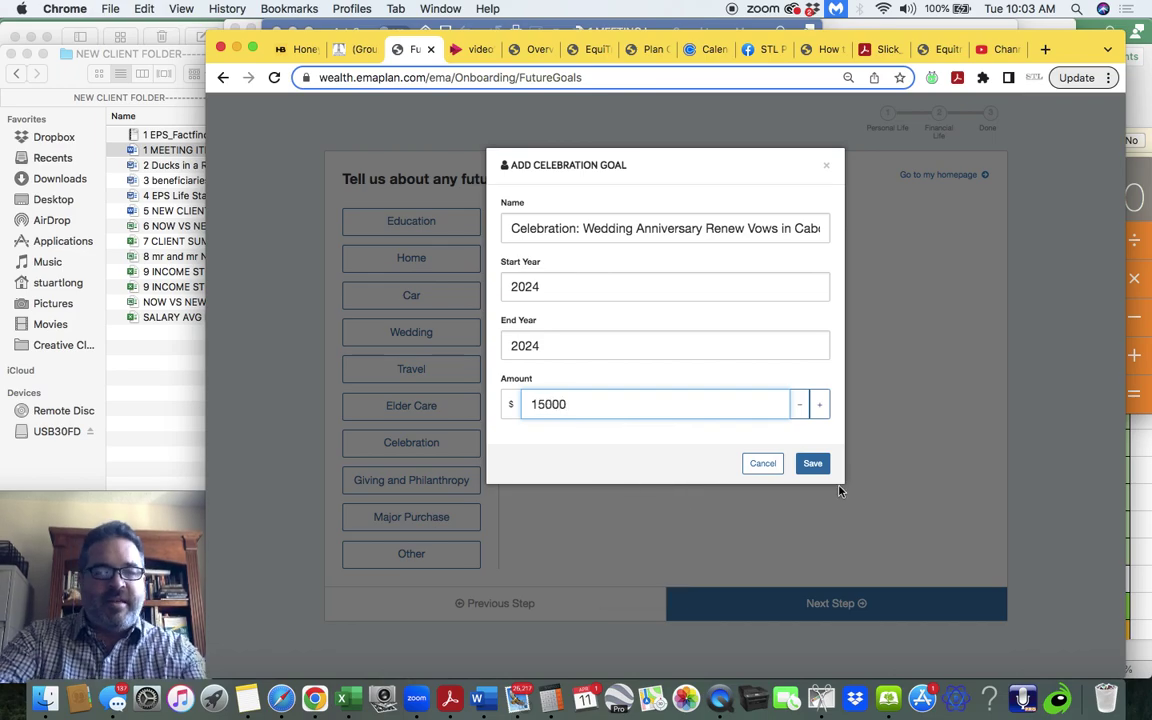
{"action": "left_click", "coordinate": [813, 465]}
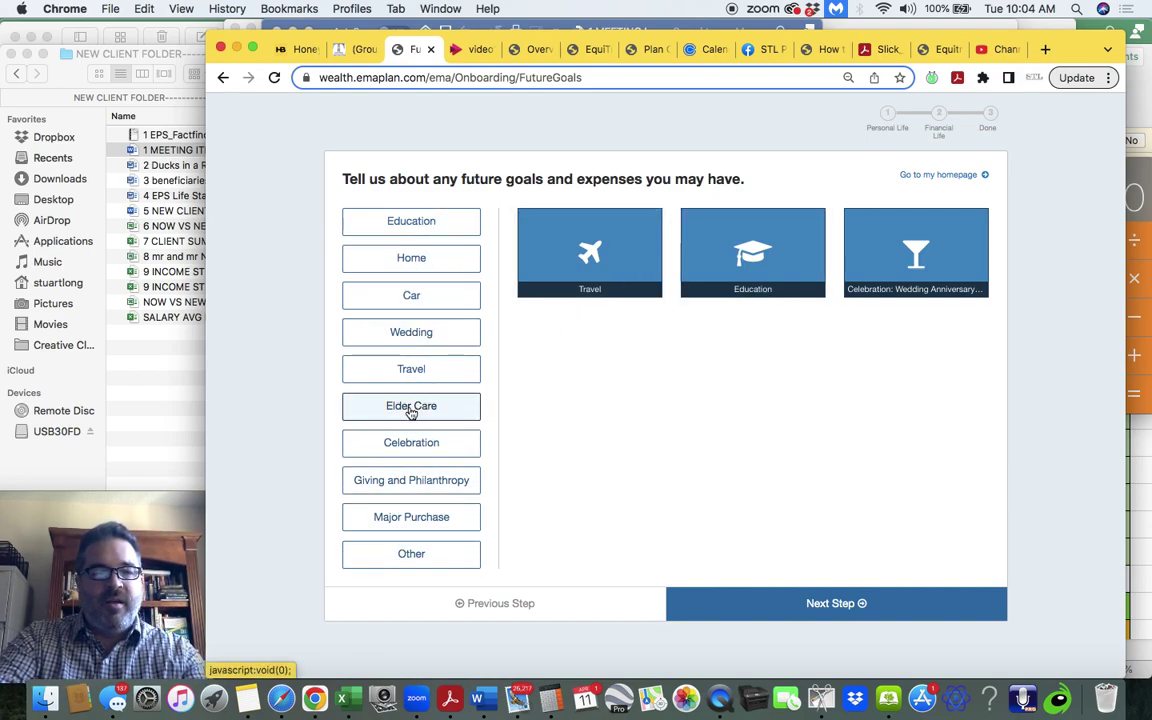
{"action": "left_click", "coordinate": [405, 520]}
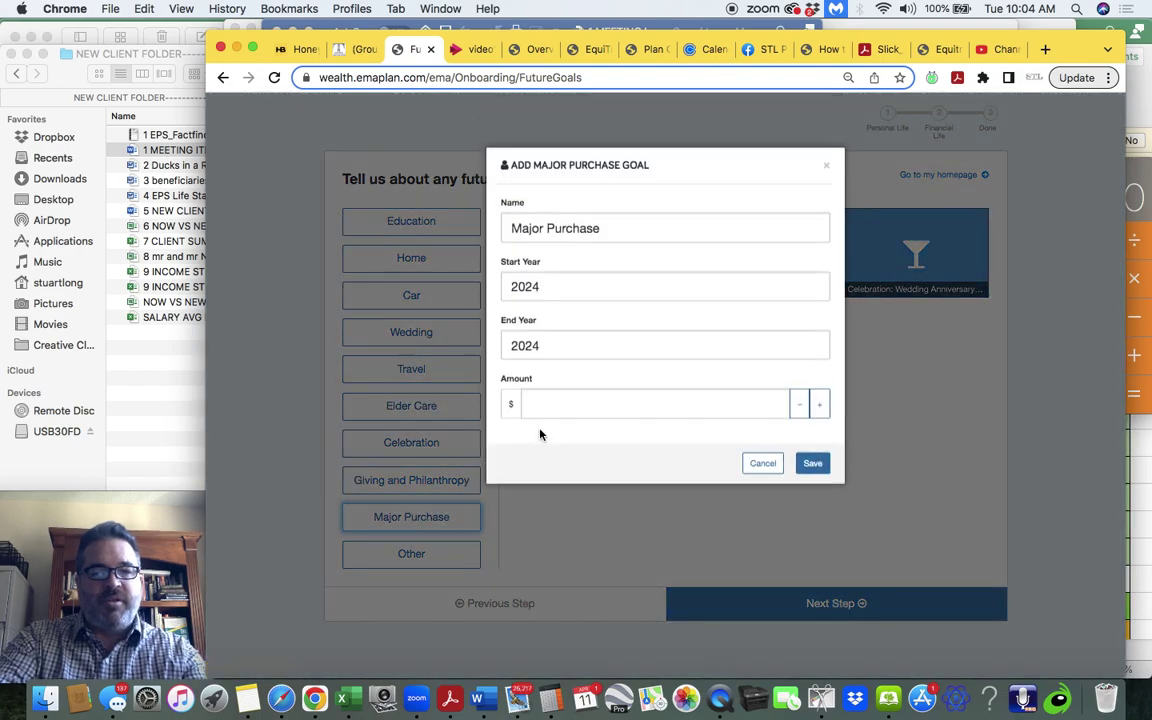
- Save the major purchase goal as '... - Vacation Home in Tennessee' at $1,200,000
{"action": "key", "text": "Right"}
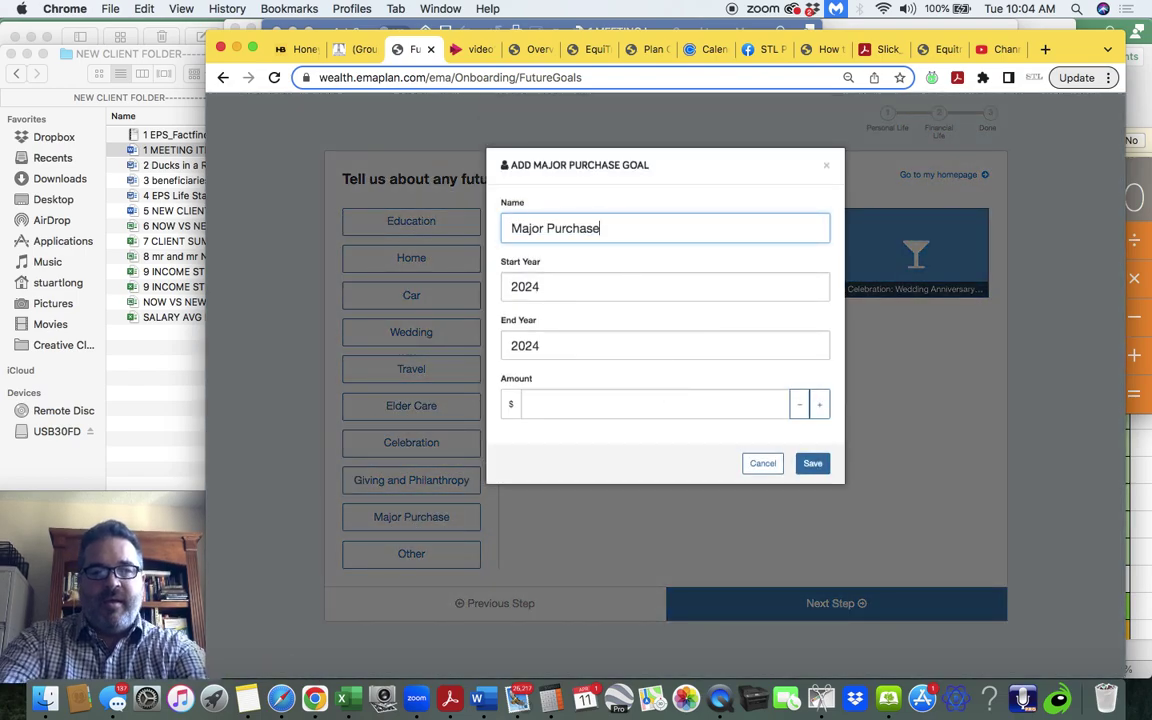
{"action": "type", "text": "- Vacation "}
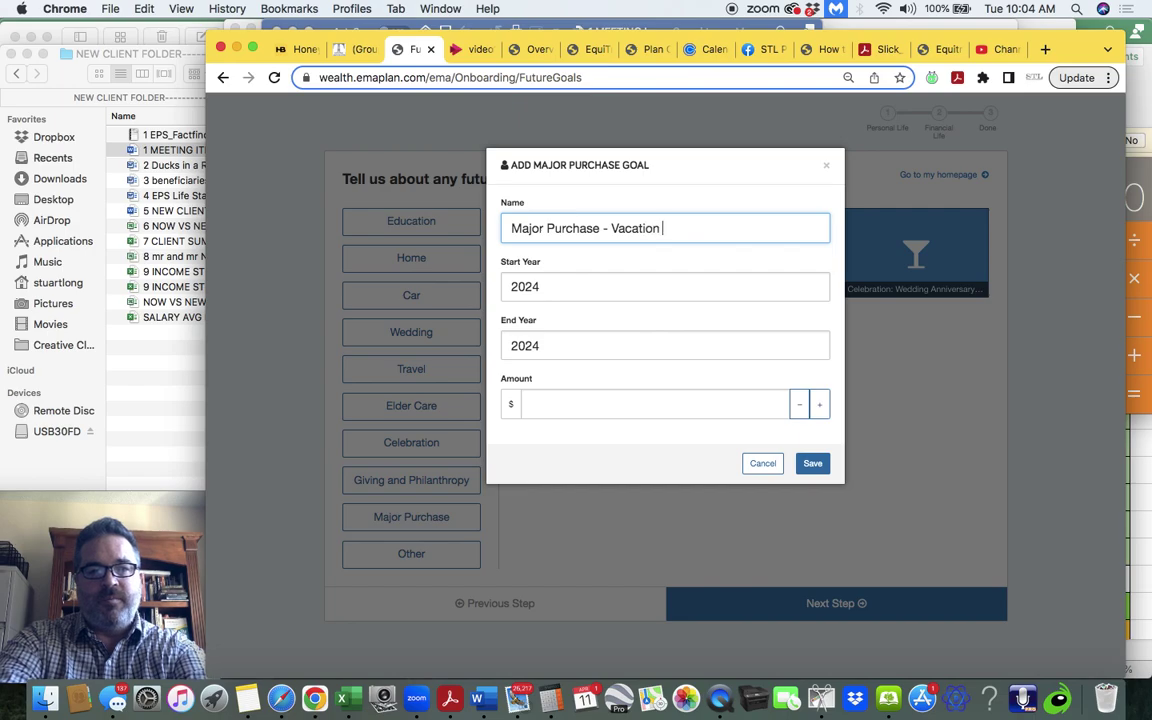
{"action": "type", "text": "Home in "}
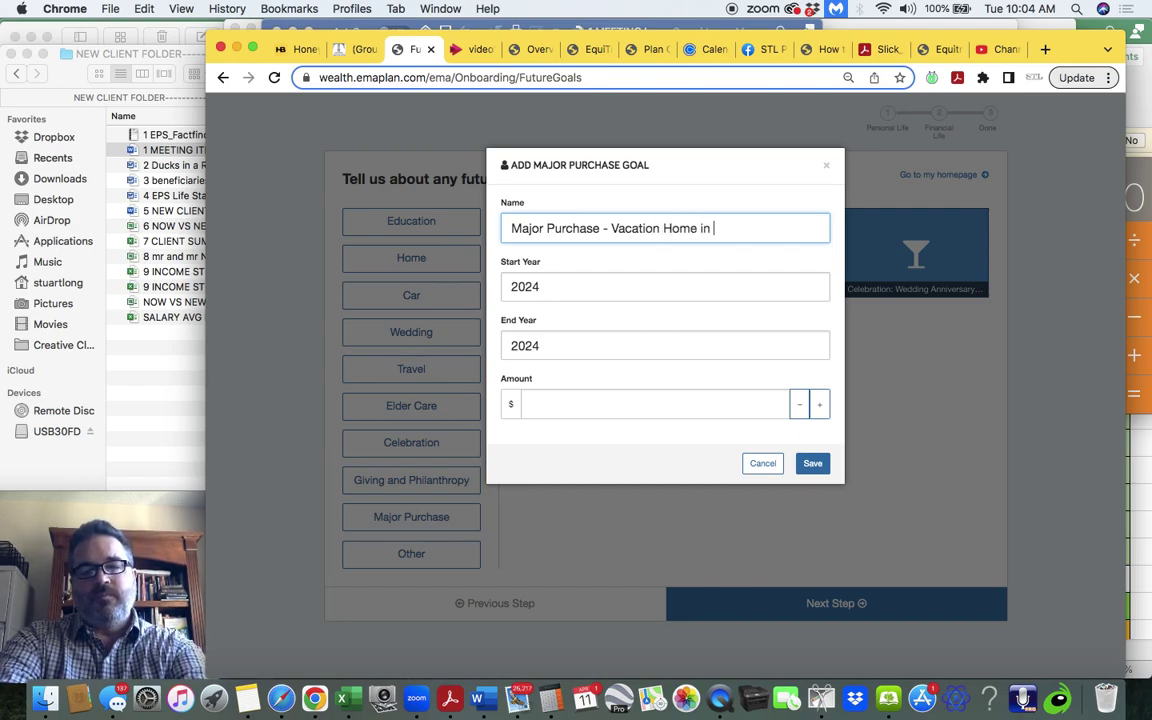
{"action": "type", "text": "Tene"}
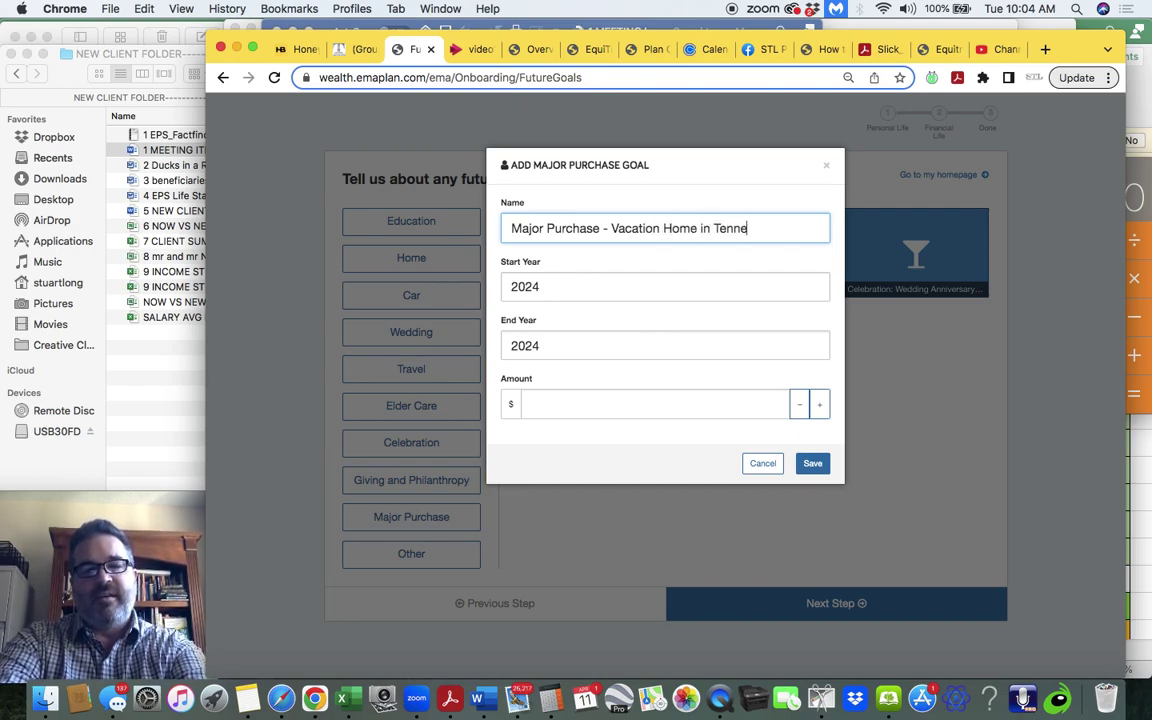
{"action": "type", "text": "essee"}
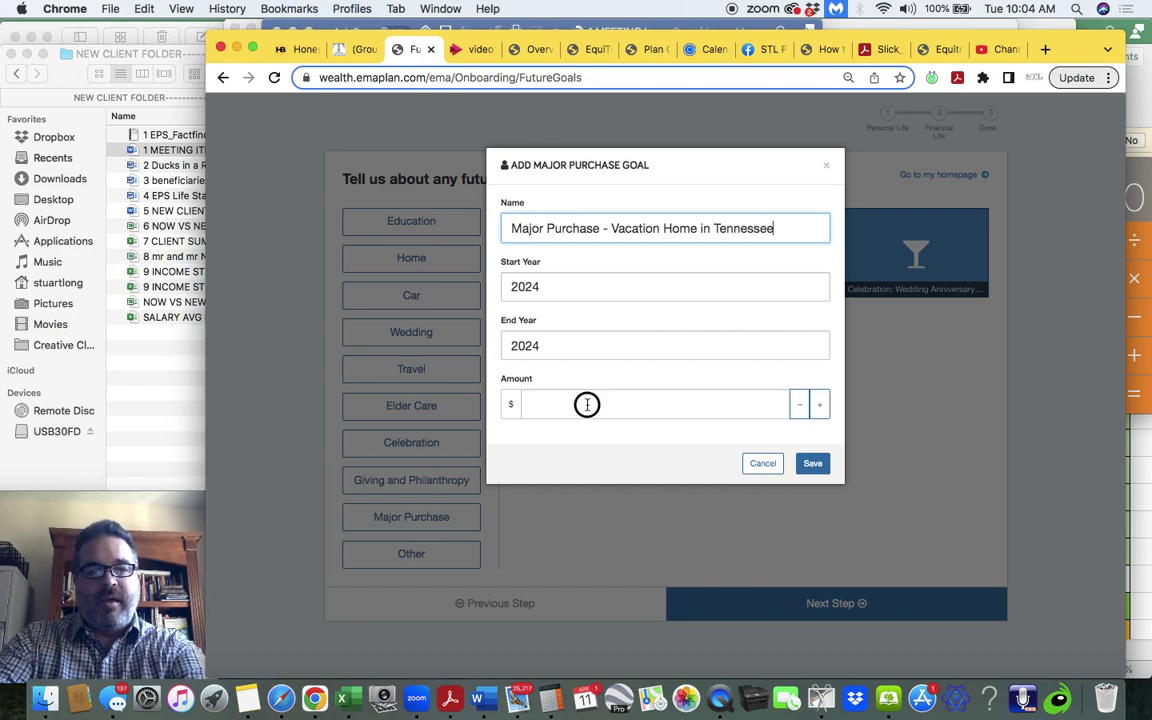
{"action": "left_click", "coordinate": [587, 404]}
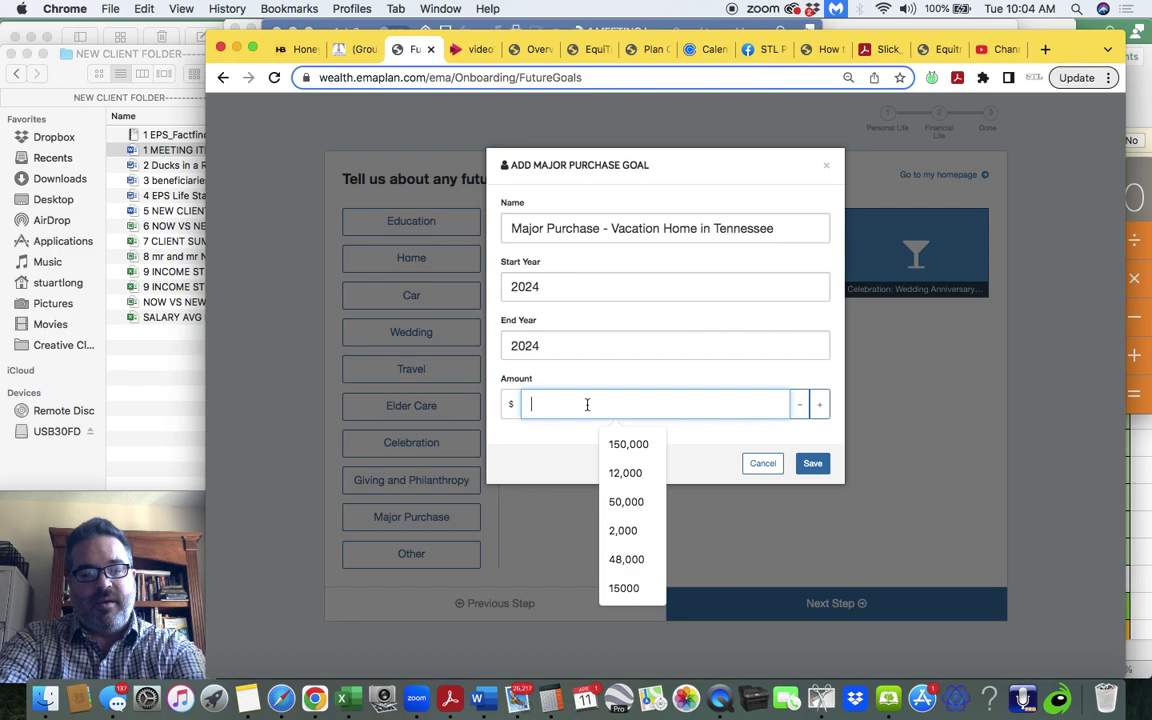
{"action": "type", "text": "1200000"}
{"action": "key", "text": "Tab"}
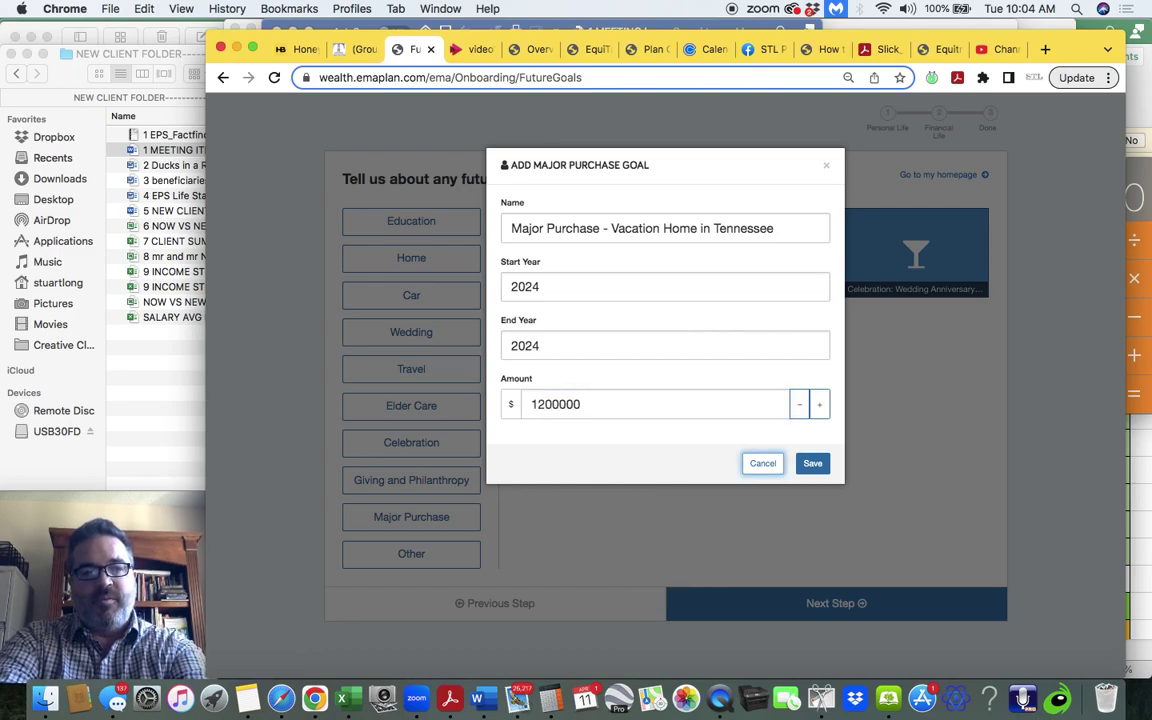
{"action": "left_click", "coordinate": [565, 403]}
{"action": "type", "text": "00"}
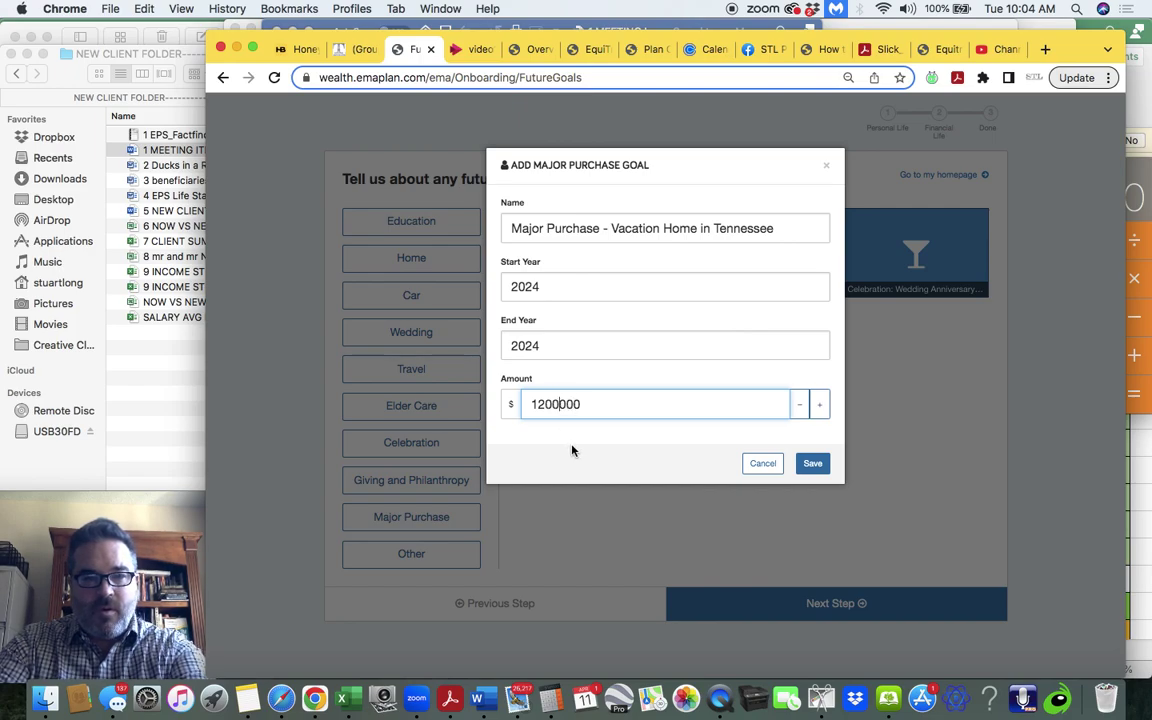
{"action": "left_click", "coordinate": [813, 463]}
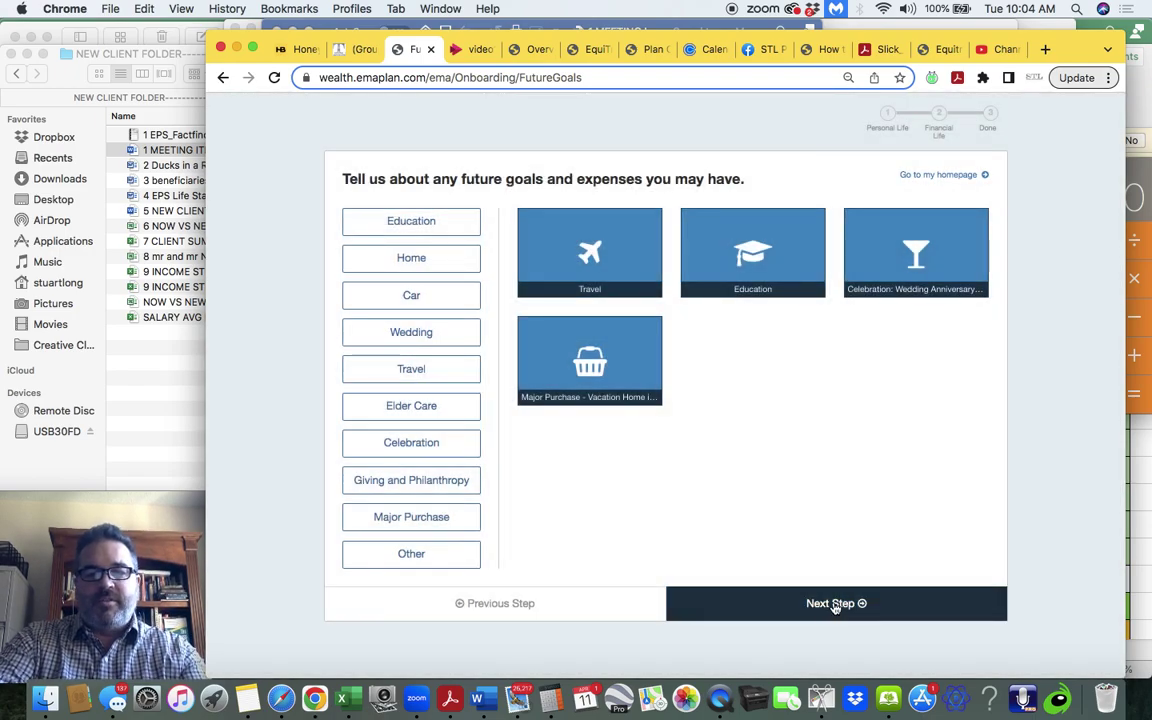
- On the property and businesses step, add 'Business - Roofing Business' valued at 1,800,000
{"action": "left_click", "coordinate": [836, 604]}
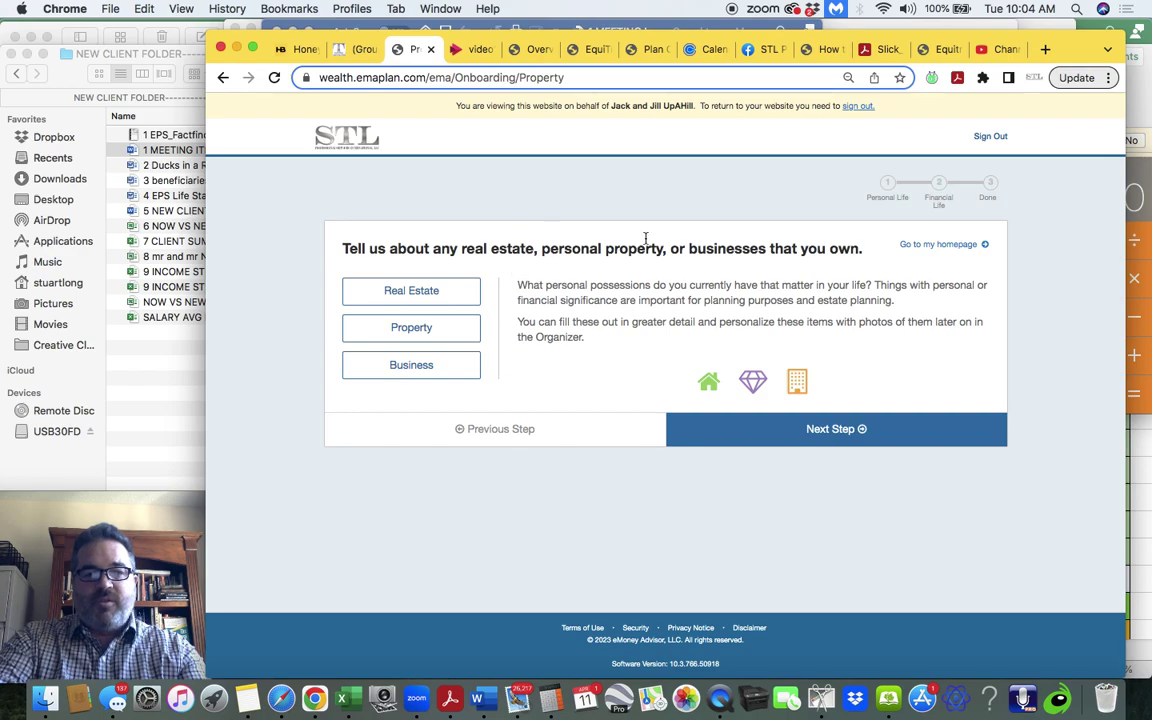
{"action": "left_click", "coordinate": [427, 368]}
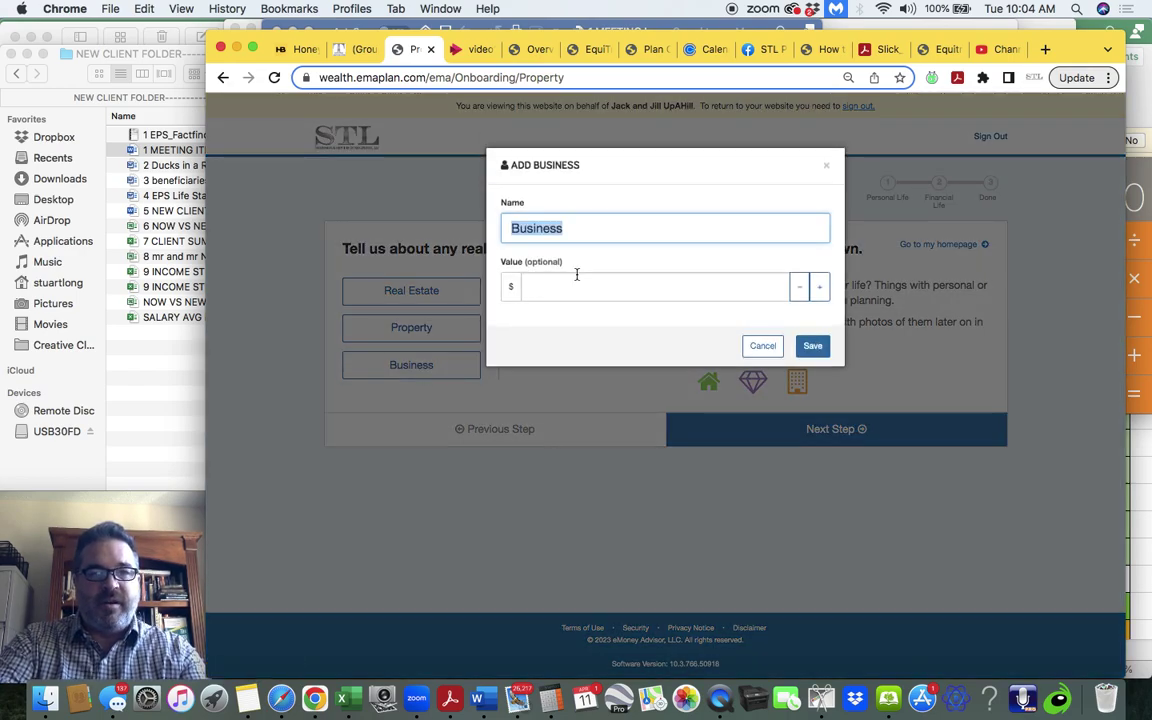
{"action": "left_click", "coordinate": [590, 229]}
{"action": "type", "text": "- "}
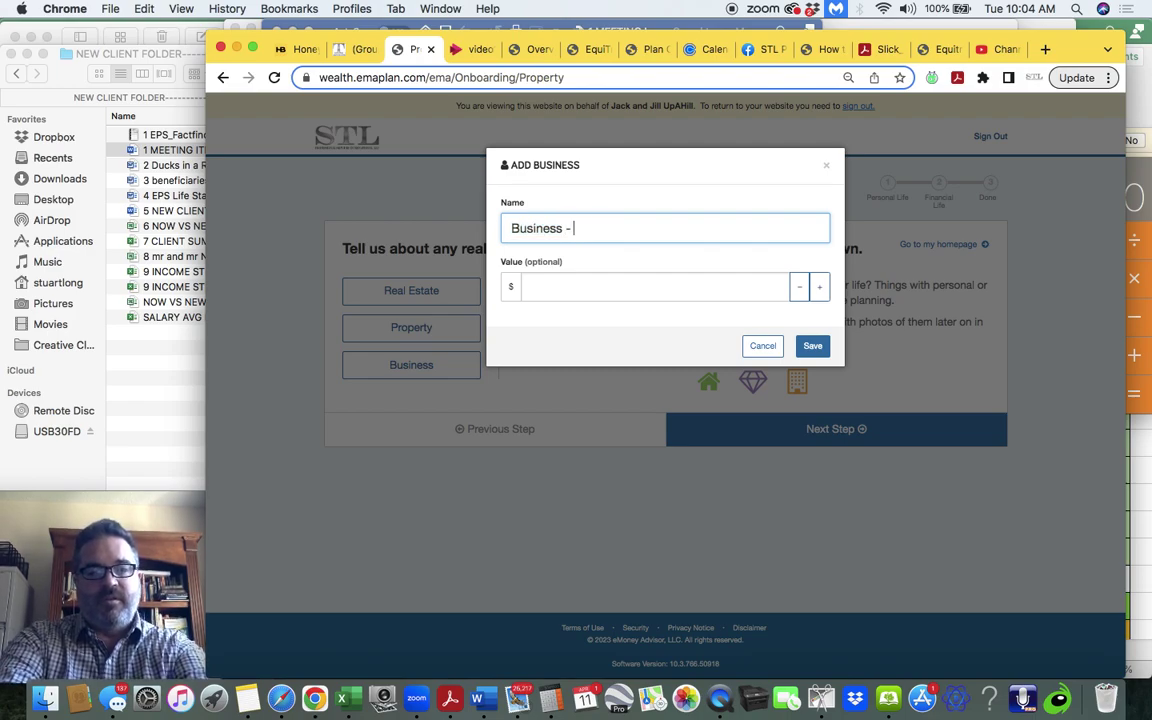
{"action": "type", "text": "Roofing Busines"}
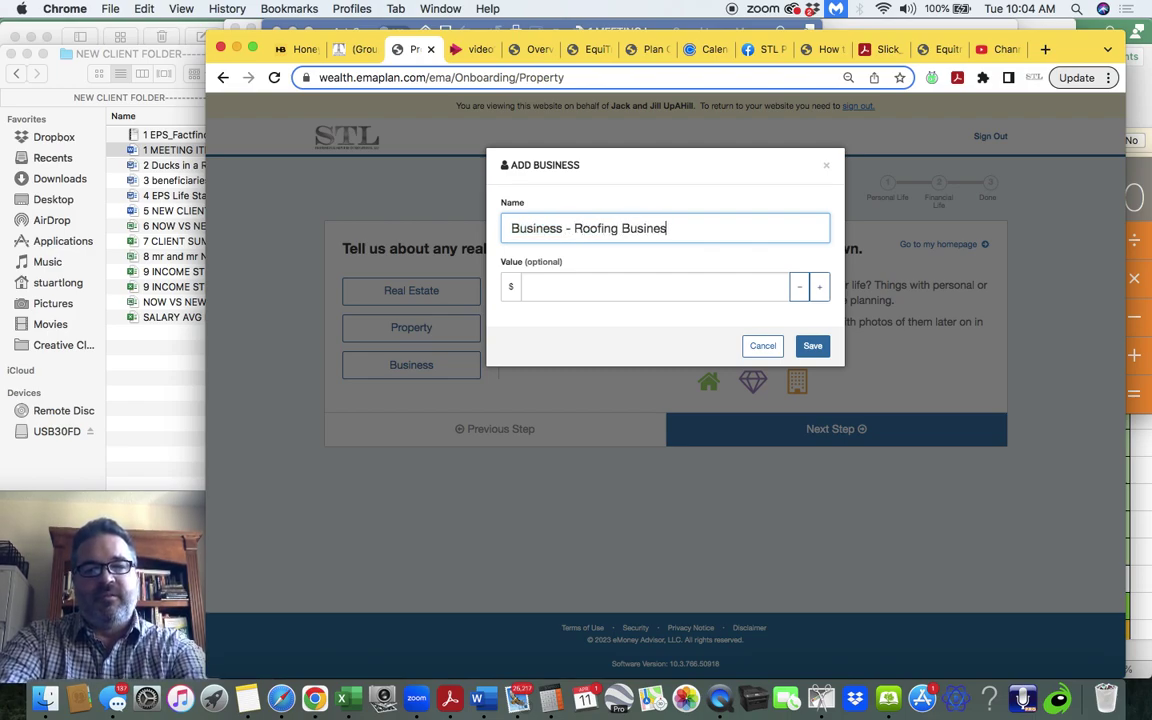
{"action": "type", "text": "s"}
{"action": "left_click", "coordinate": [582, 284]}
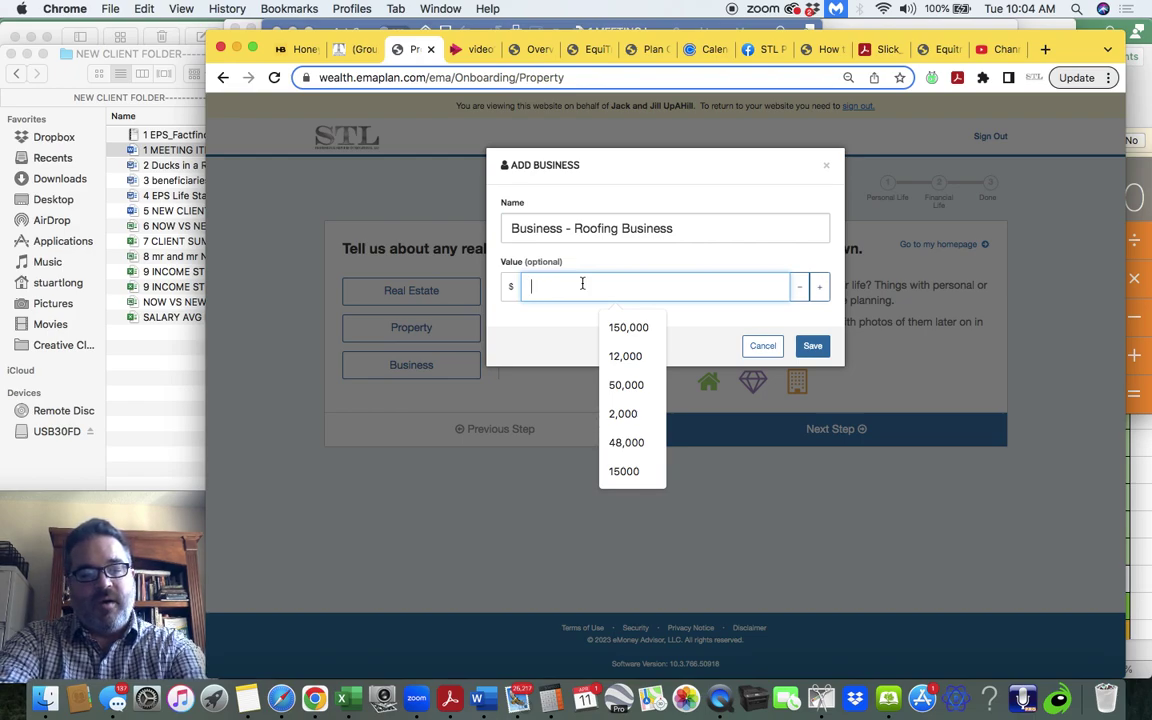
{"action": "type", "text": "600,00"}
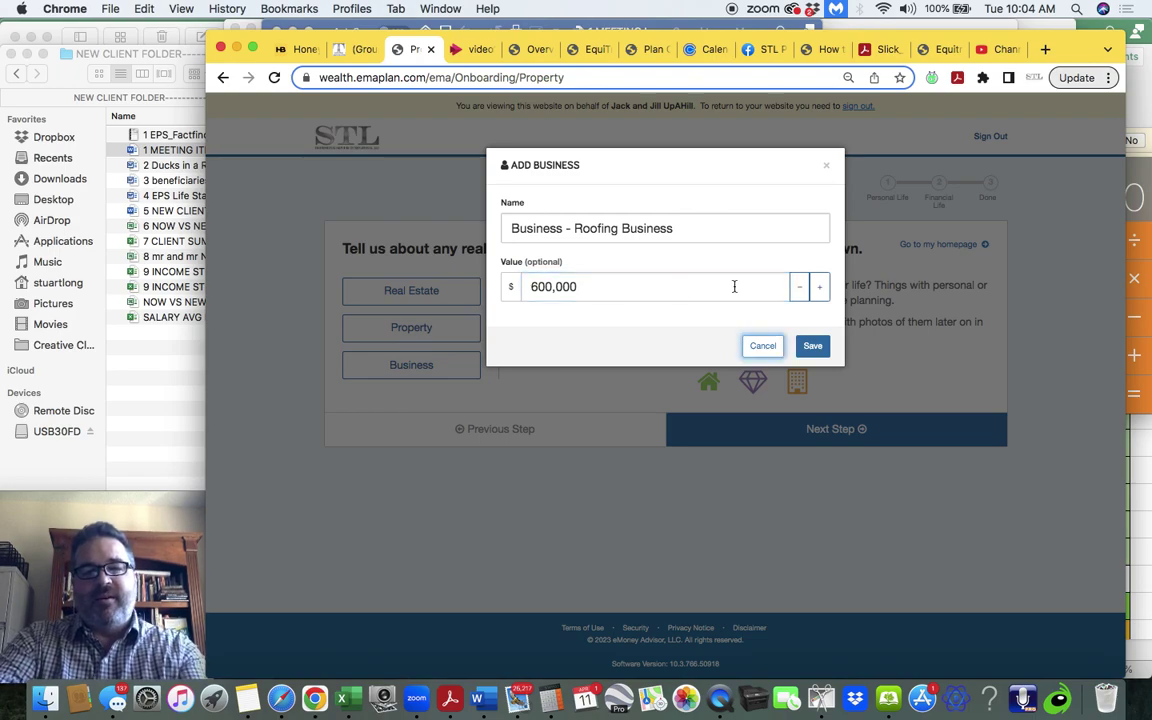
{"action": "left_click", "coordinate": [813, 346]}
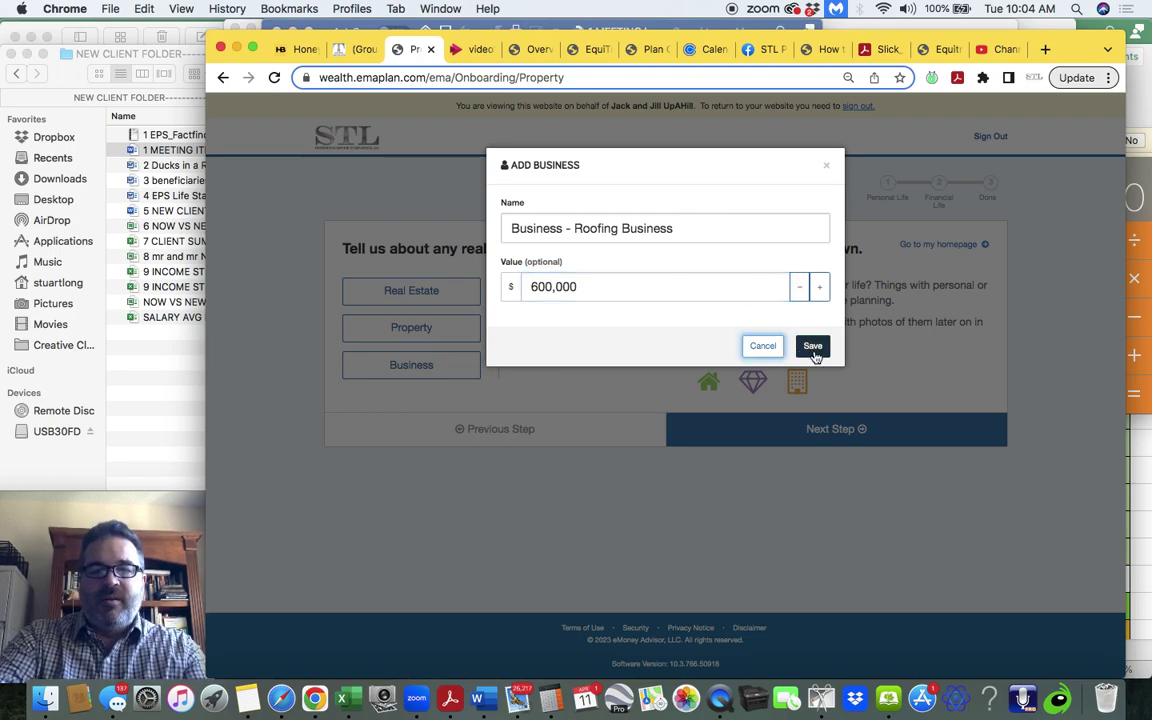
{"action": "double_click", "coordinate": [573, 286]}
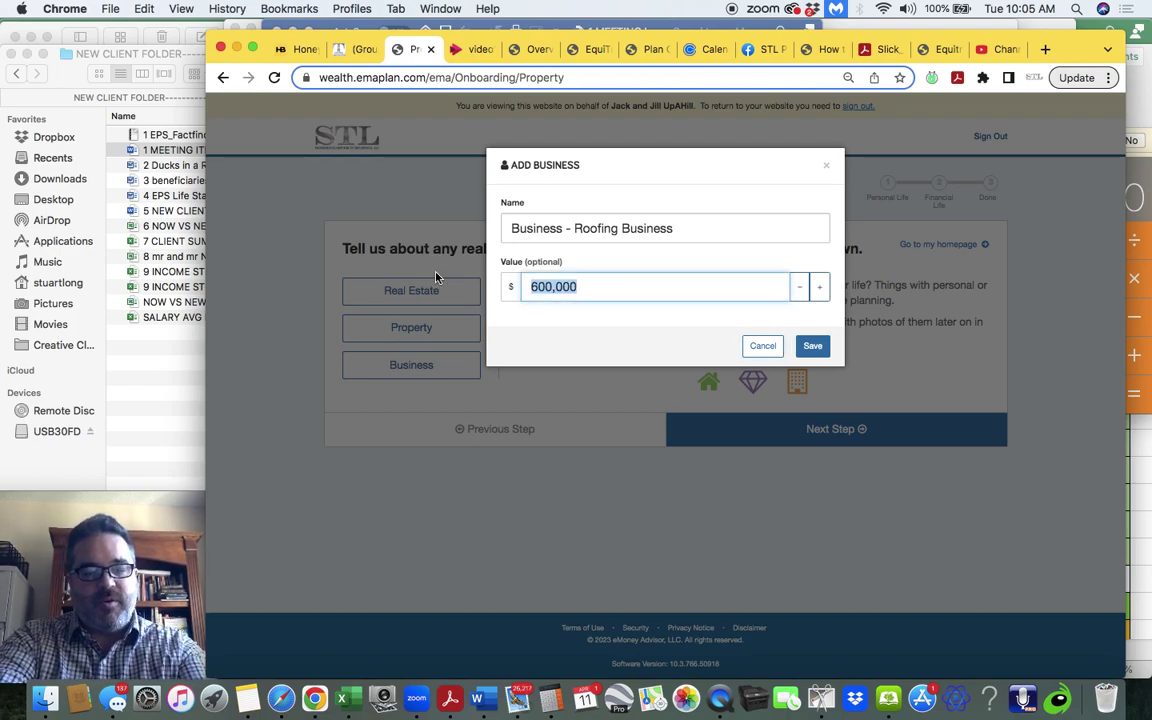
{"action": "type", "text": "1800000"}
{"action": "key", "text": "Tab"}
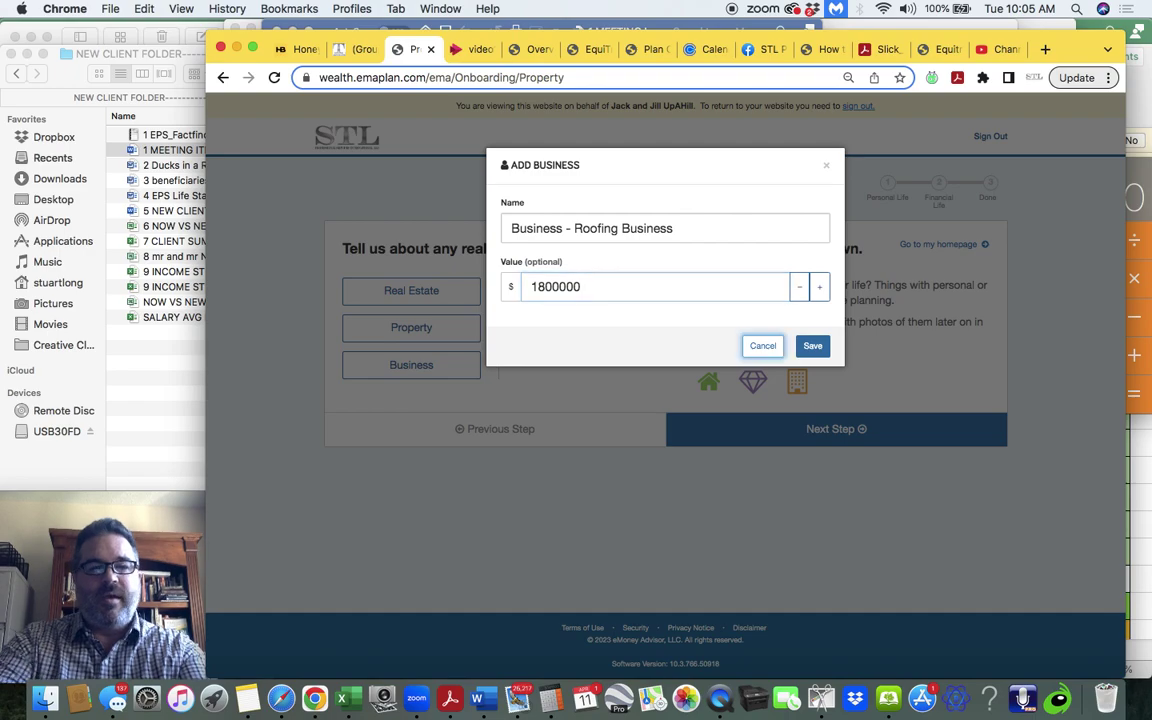
{"action": "left_click", "coordinate": [812, 345]}
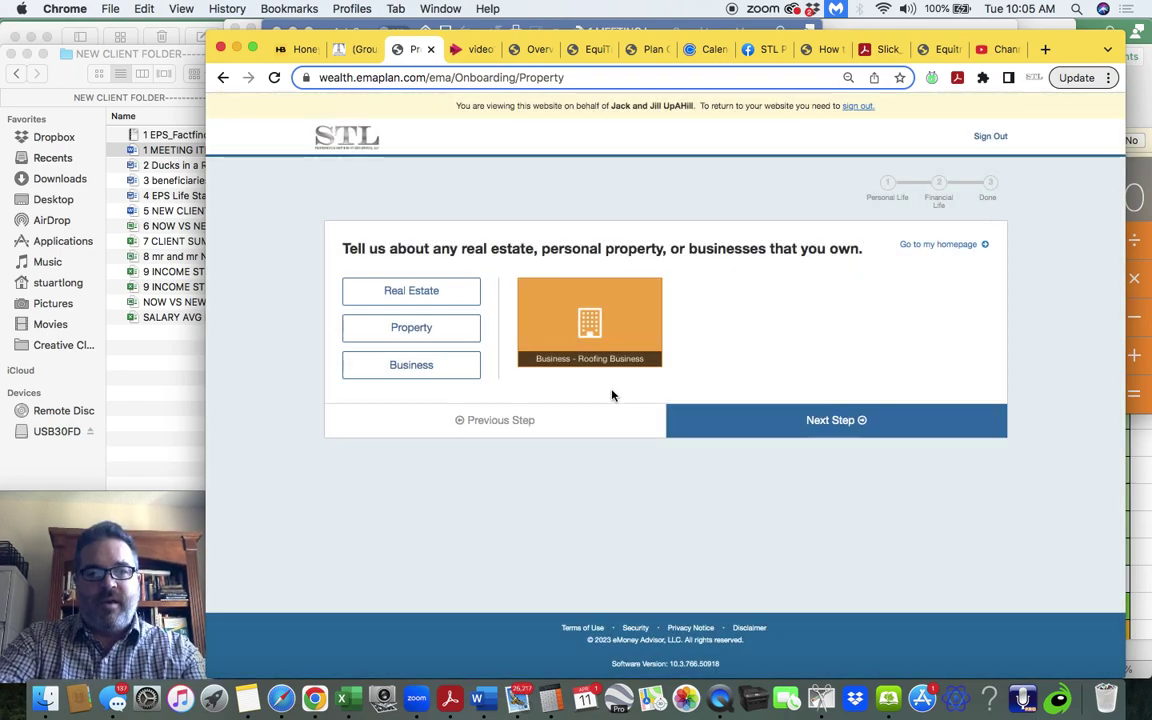
- Start adding an account with an online login and search the institutions for Chase
{"action": "left_click", "coordinate": [817, 427]}
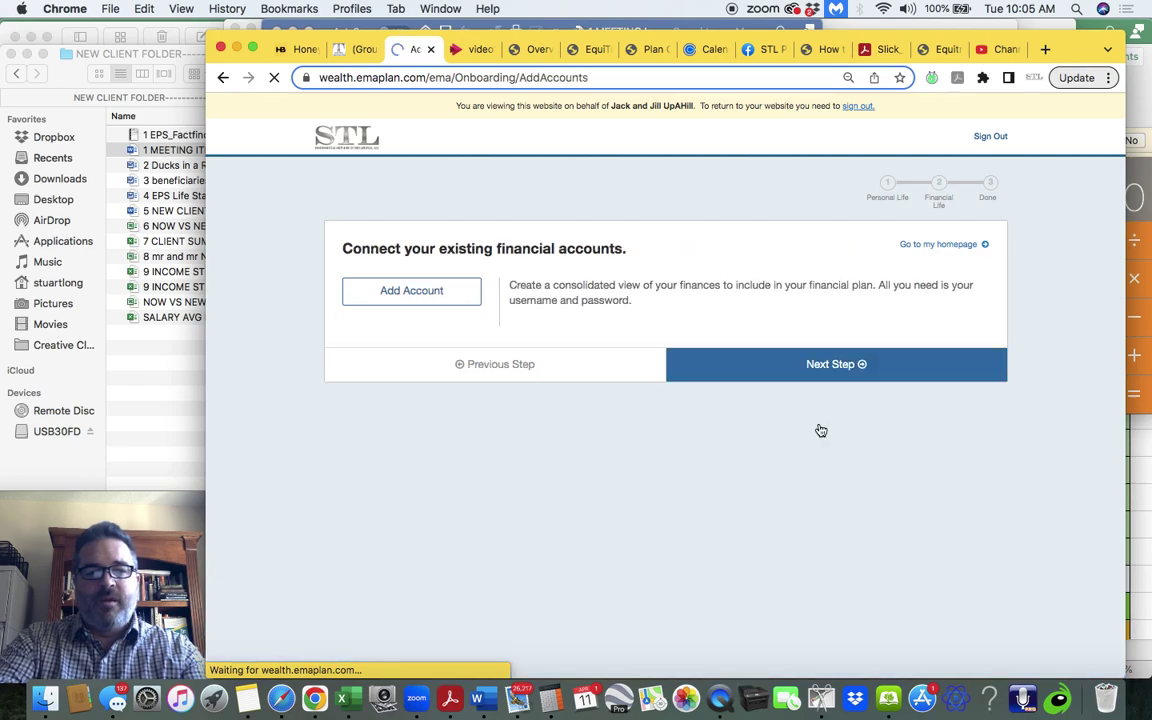
{"action": "left_click", "coordinate": [419, 290]}
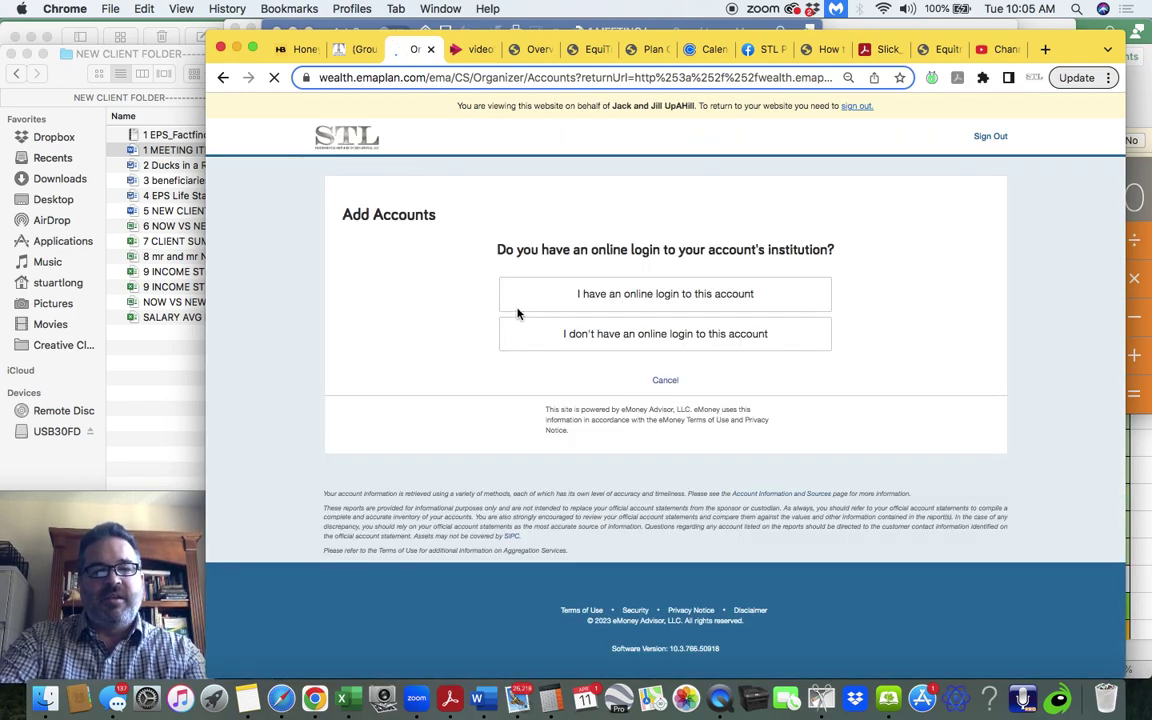
{"action": "left_click", "coordinate": [624, 294]}
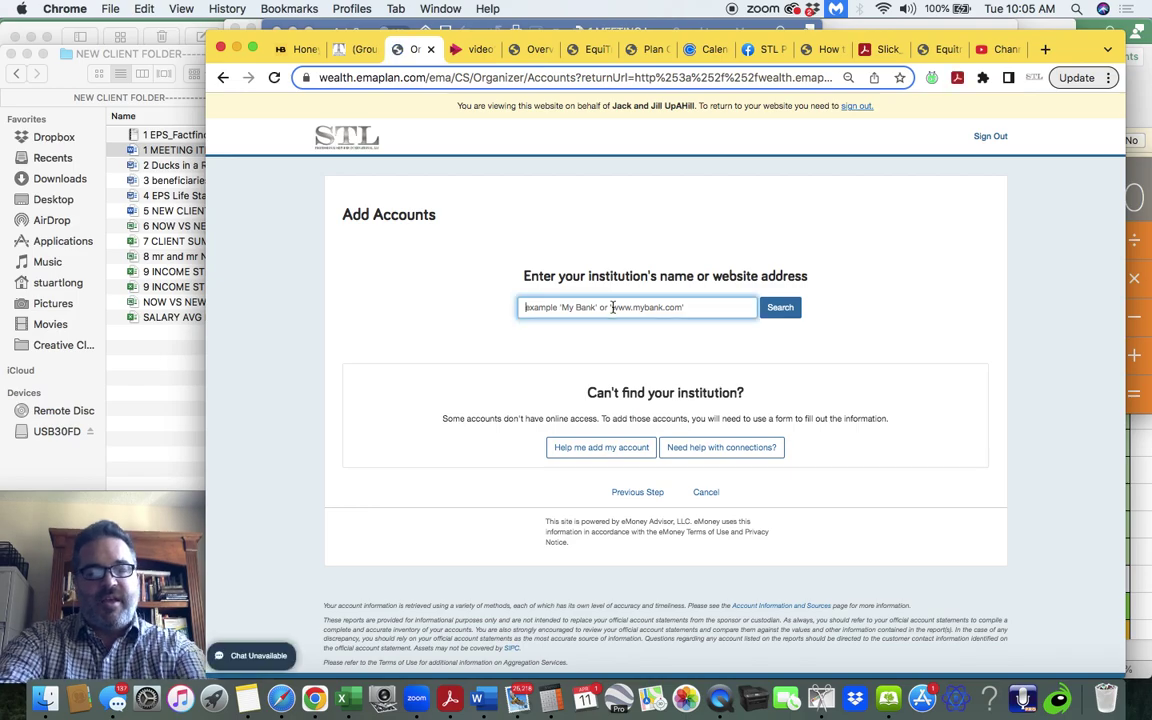
{"action": "type", "text": "chase"}
{"action": "left_click", "coordinate": [779, 310]}
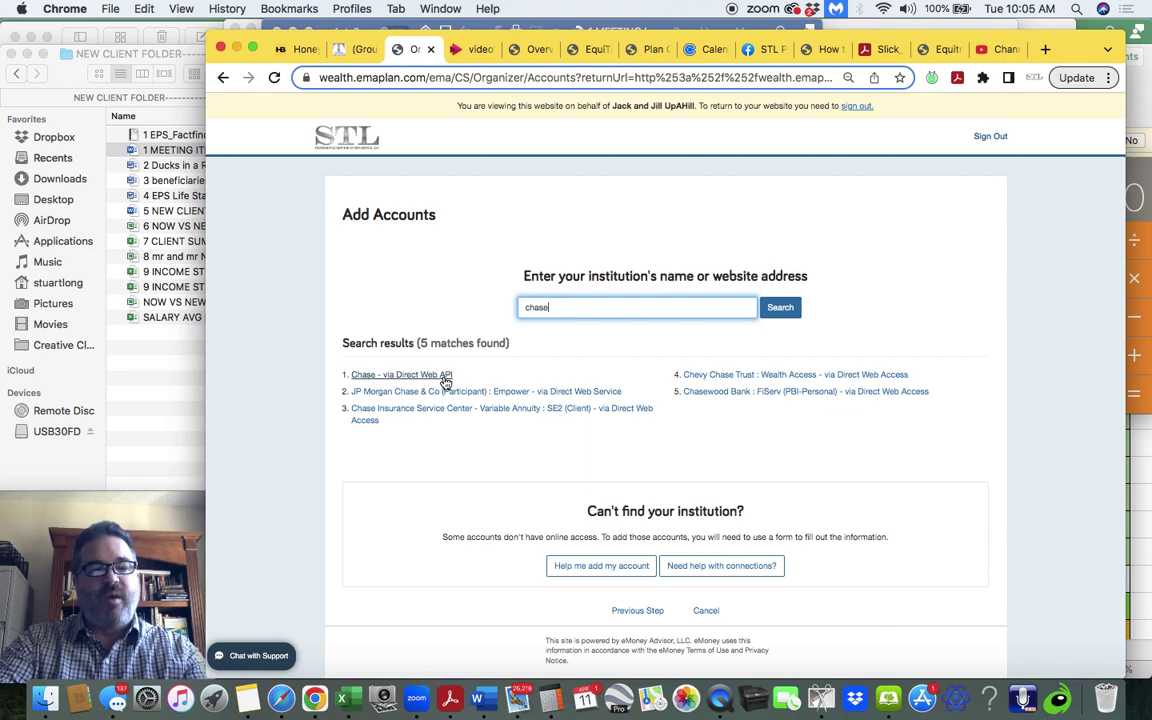
- Search the institutions for Huntington, then Fidelity, and finally MetLife
{"action": "double_click", "coordinate": [581, 307]}
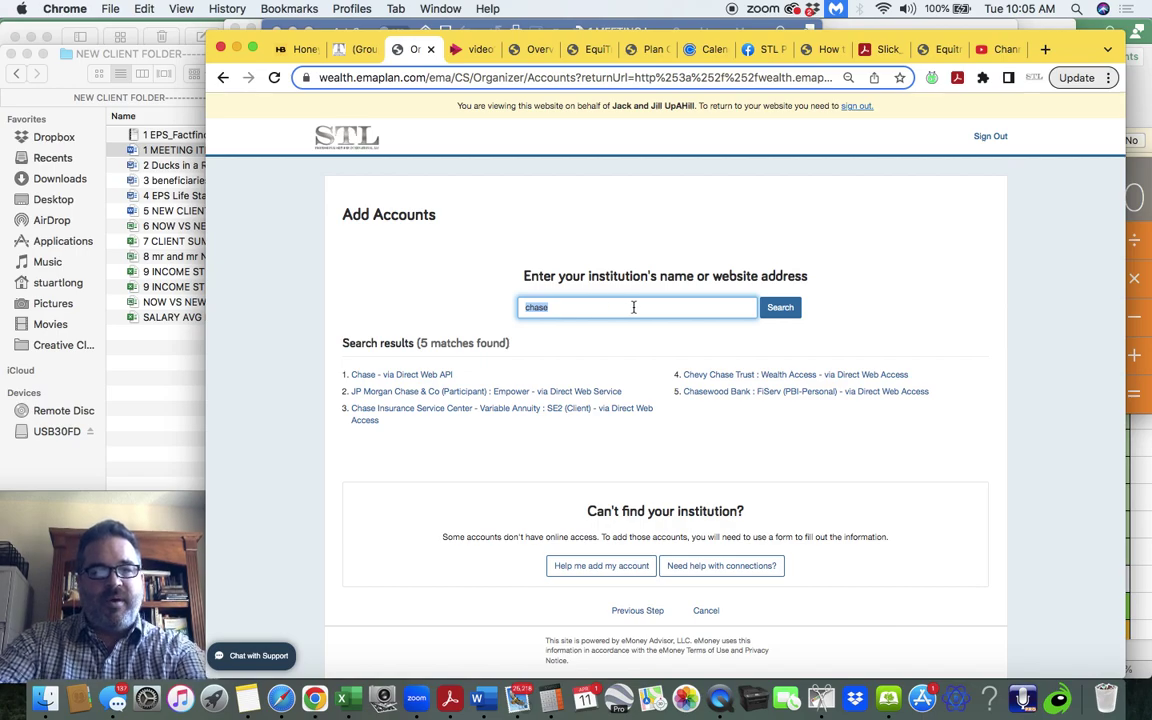
{"action": "type", "text": "huntington"}
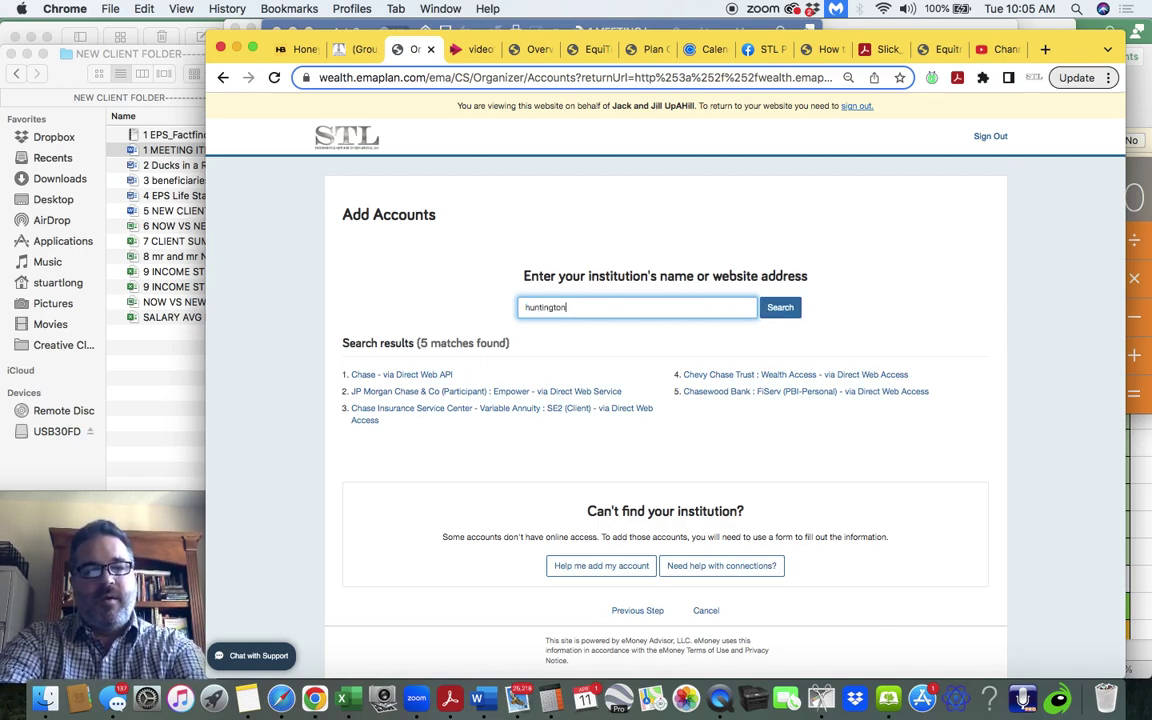
{"action": "key", "text": "Return"}
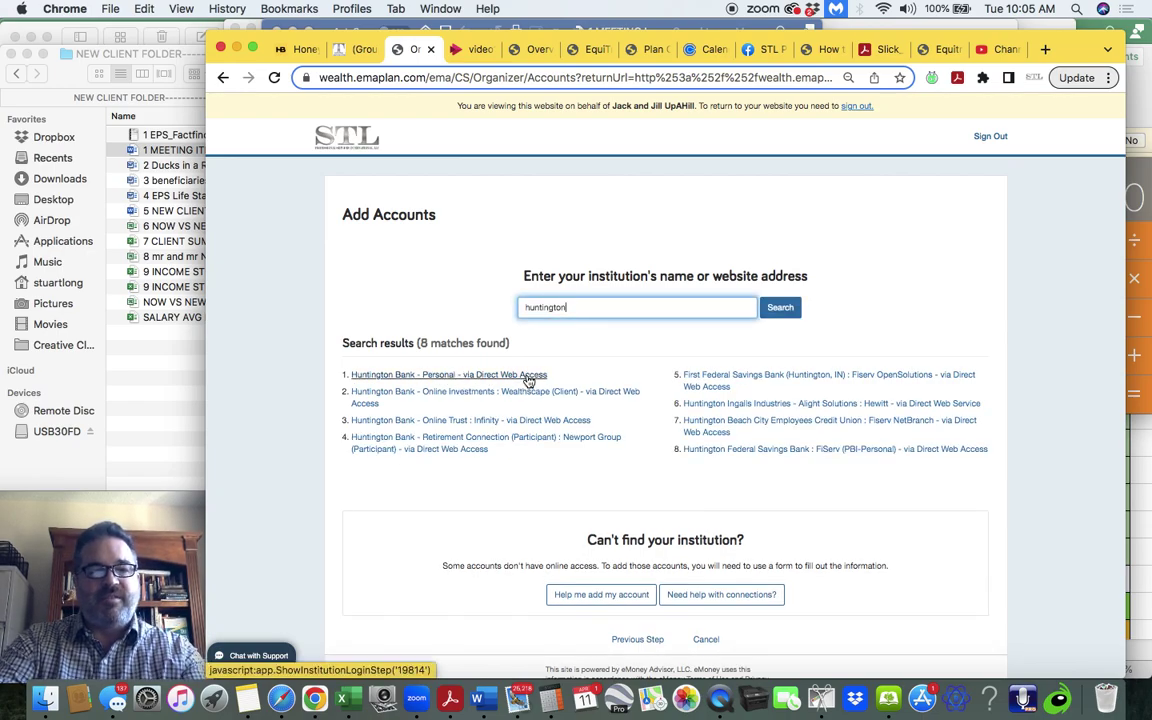
{"action": "left_click_drag", "start_coordinate": [595, 303], "coordinate": [396, 312]}
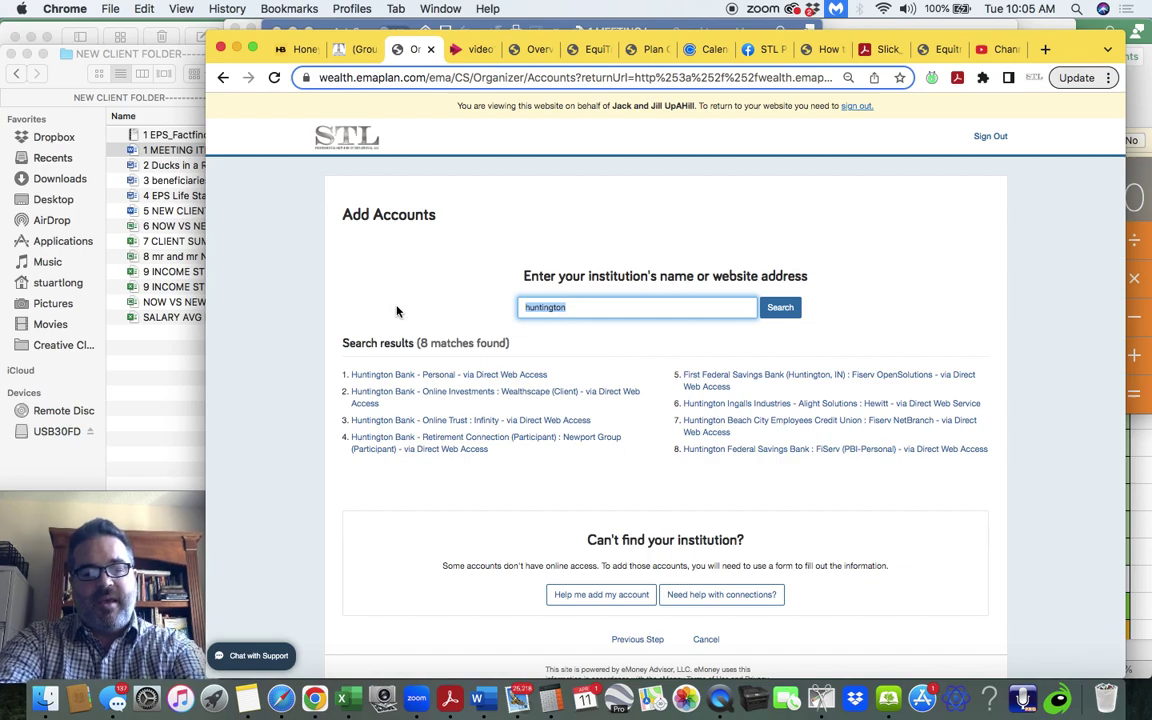
{"action": "type", "text": "fidelity"}
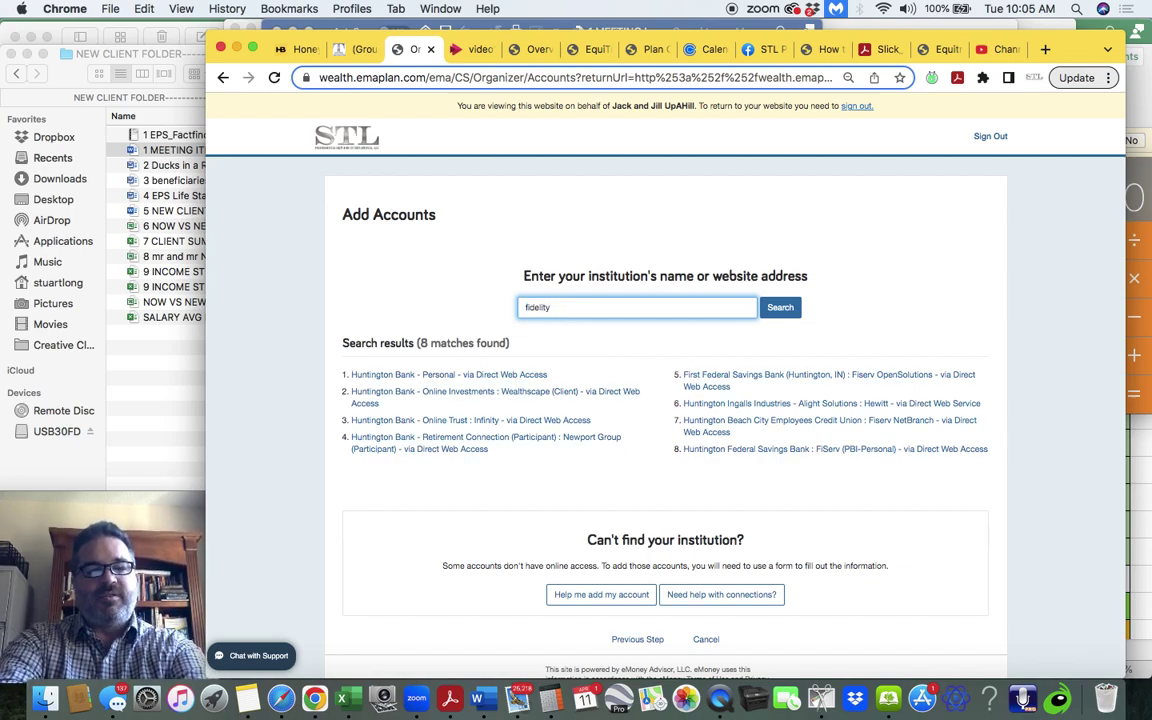
{"action": "left_click", "coordinate": [790, 308]}
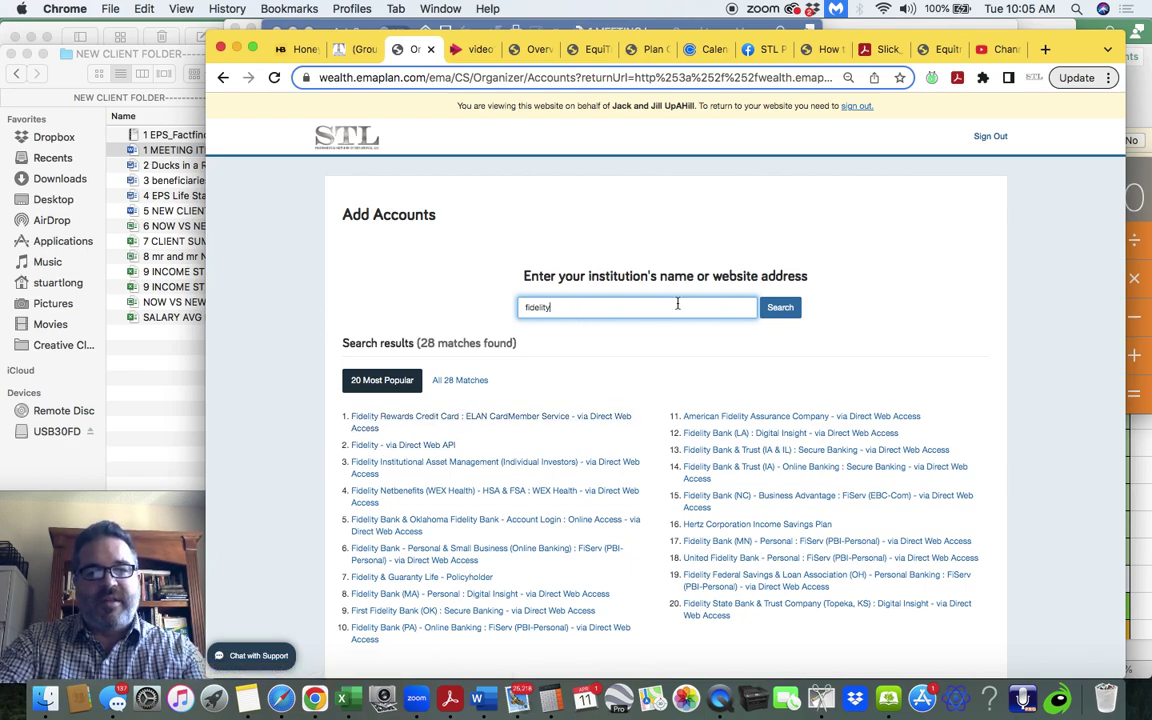
{"action": "left_click_drag", "start_coordinate": [634, 307], "coordinate": [464, 306]}
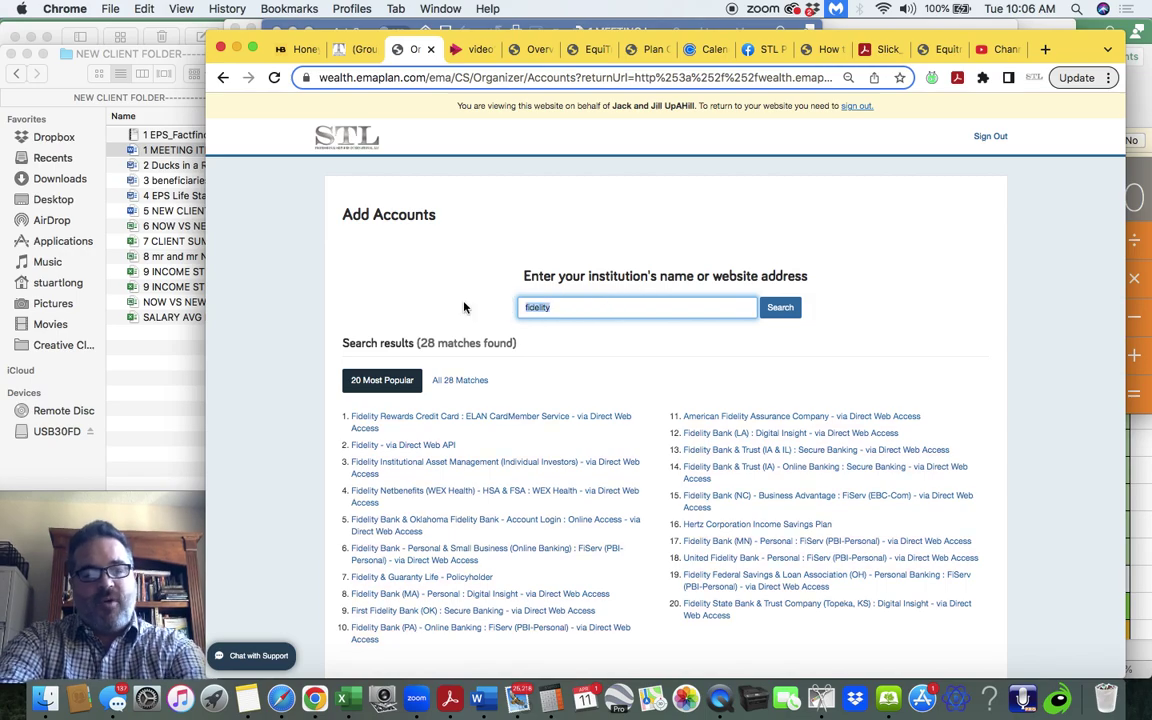
{"action": "type", "text": "metlife"}
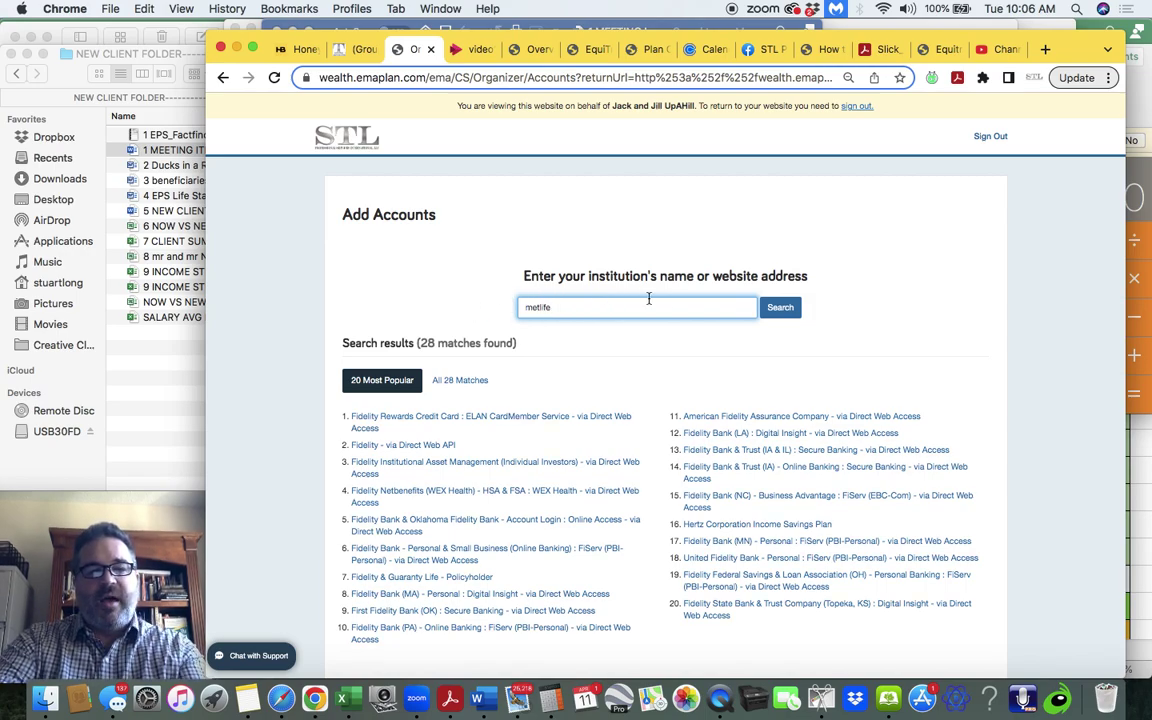
{"action": "left_click", "coordinate": [781, 306]}
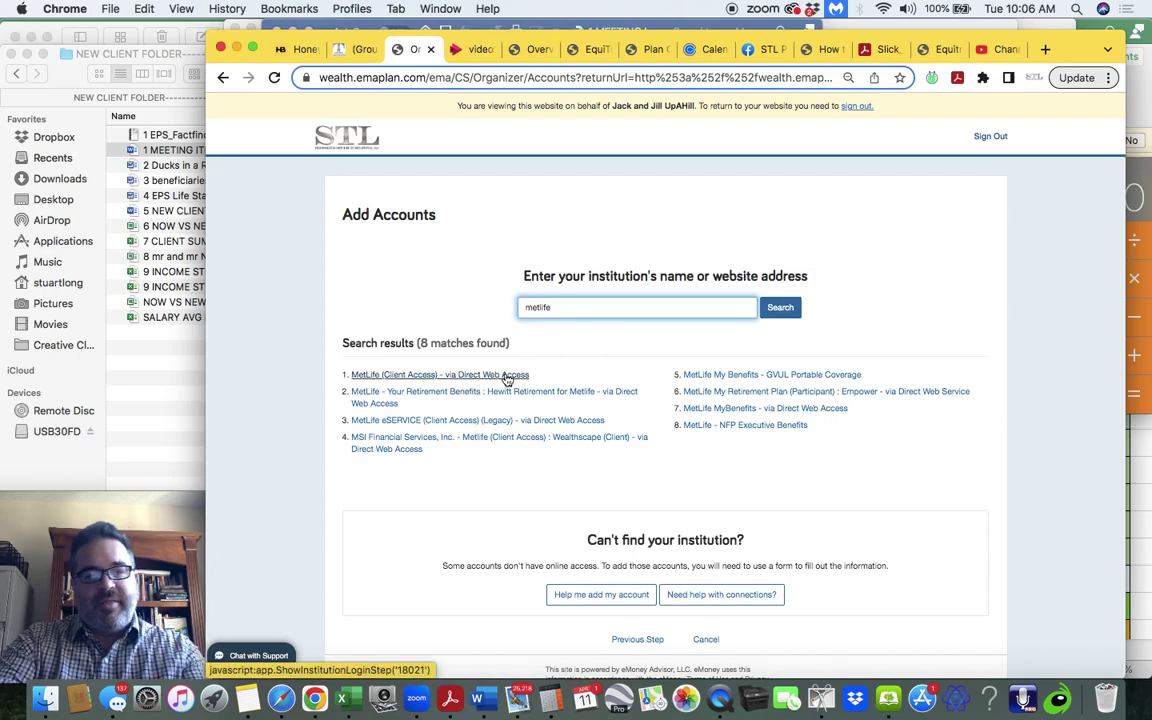
{"action": "double_click", "coordinate": [548, 305]}
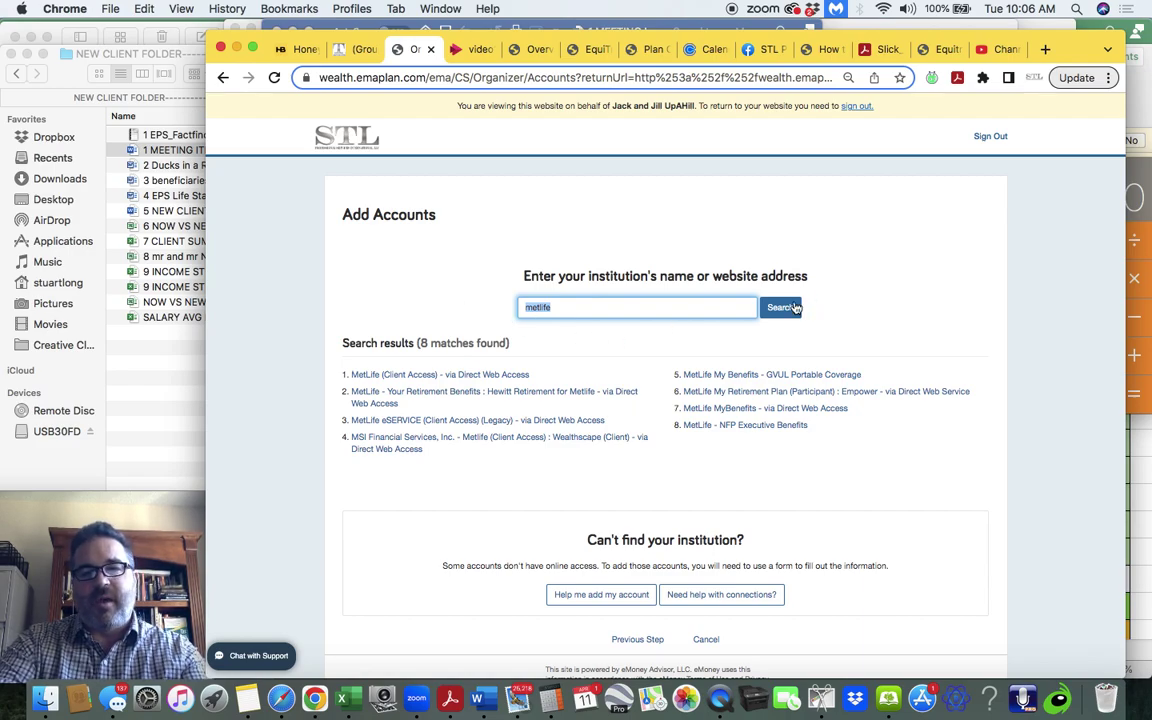
{"action": "key", "text": "ctrl+Up"}
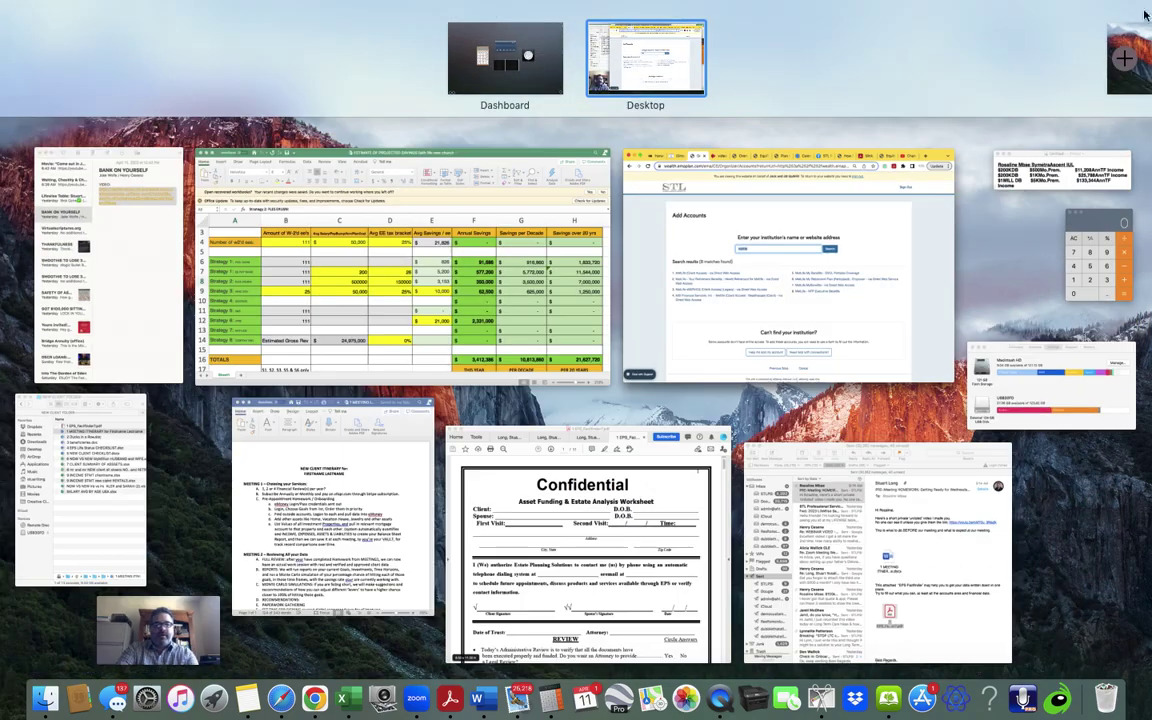
{"action": "left_click", "coordinate": [330, 432]}
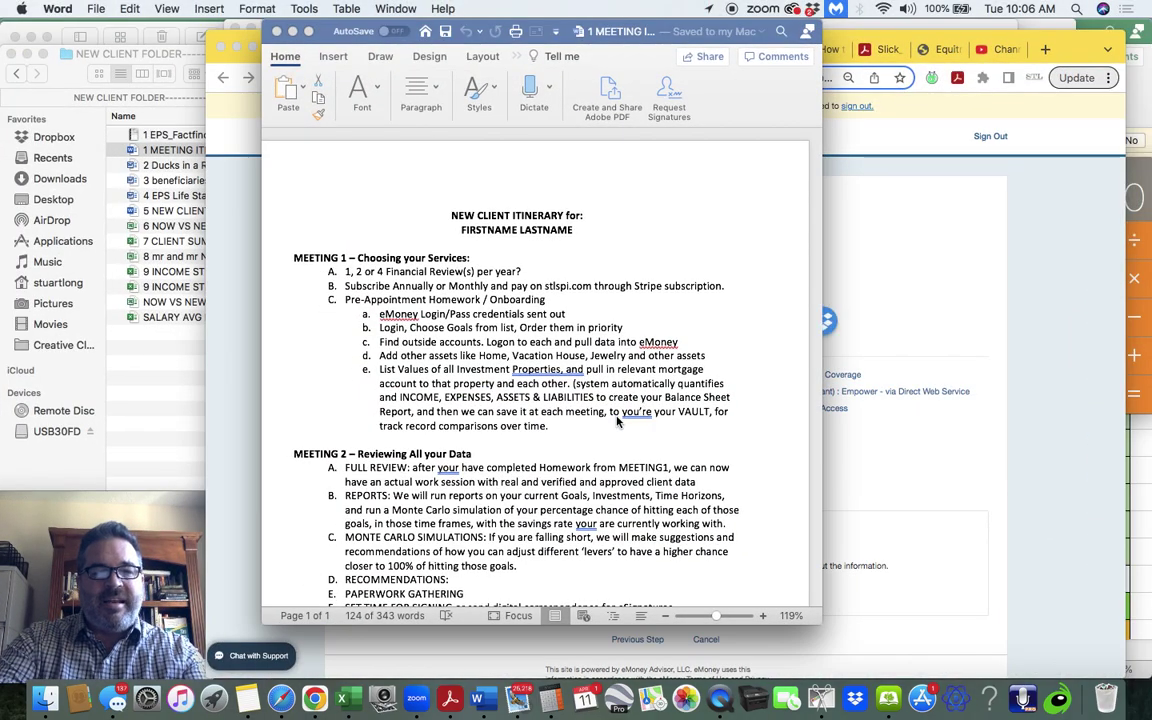
{"action": "left_click_drag", "start_coordinate": [293, 257], "coordinate": [630, 411]}
{"action": "left_click_drag", "start_coordinate": [548, 426], "coordinate": [262, 240]}
{"action": "left_click_drag", "start_coordinate": [293, 453], "coordinate": [527, 556]}
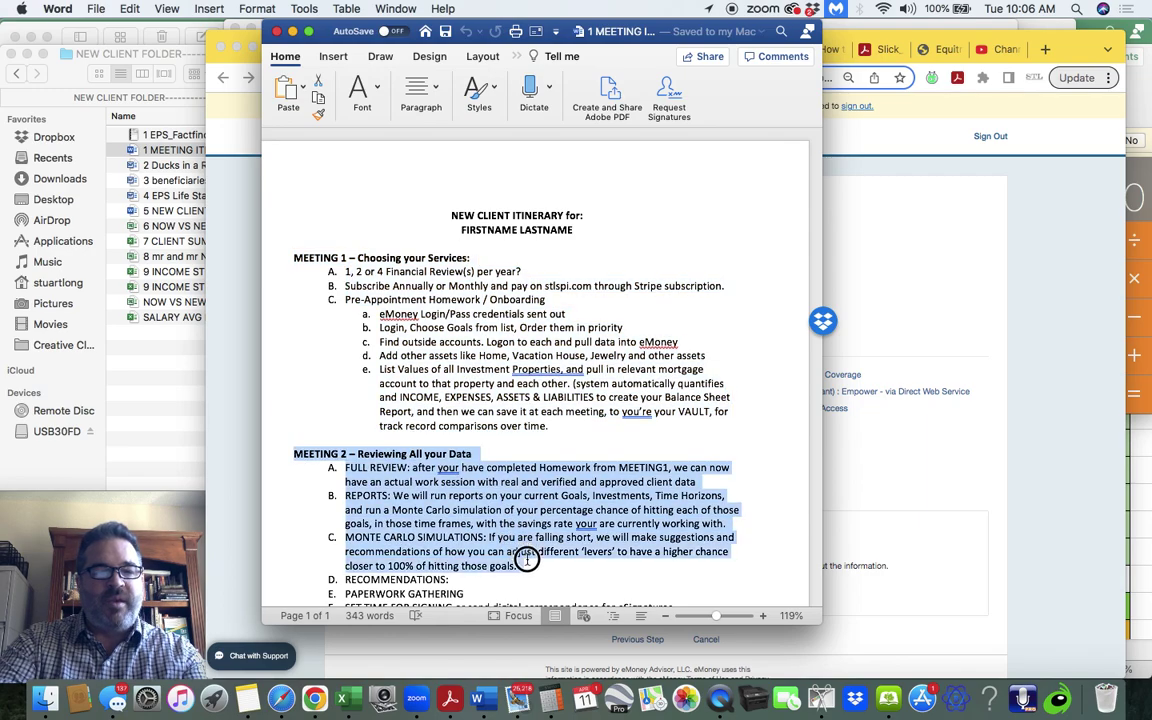
{"action": "scroll", "coordinate": [530, 548], "scroll_direction": "down", "scroll_amount": 2}
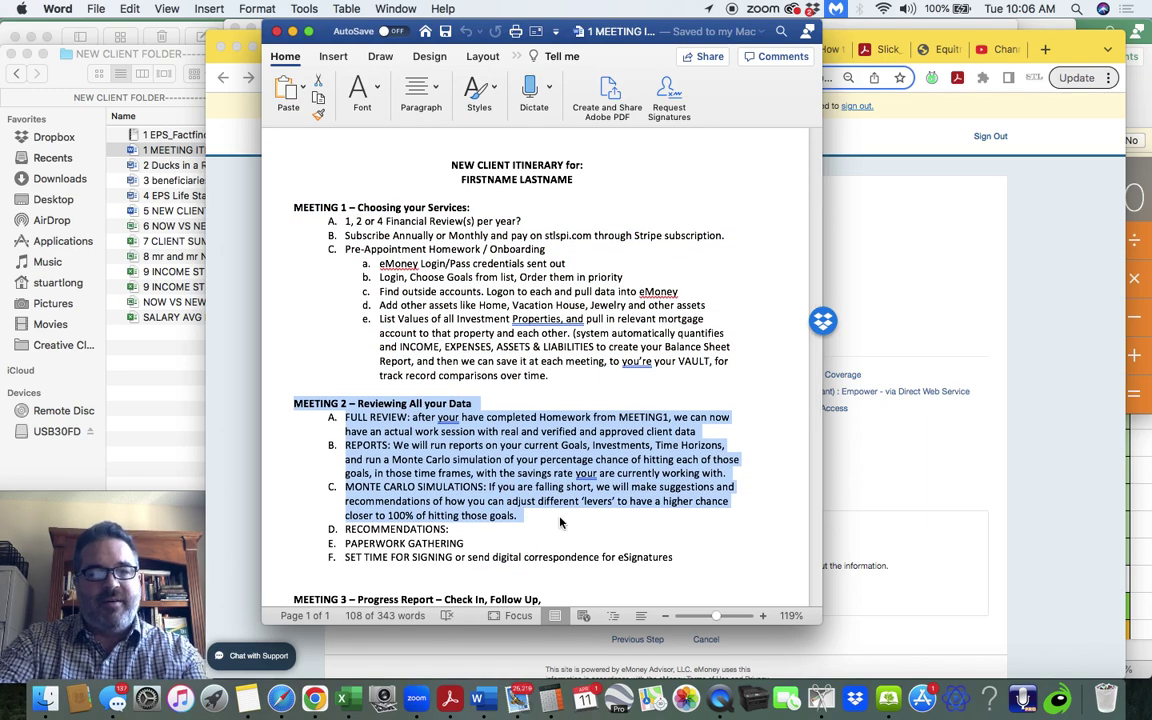
{"action": "scroll", "coordinate": [555, 525], "scroll_direction": "down", "scroll_amount": 3}
{"action": "left_click_drag", "start_coordinate": [676, 480], "coordinate": [323, 388]}
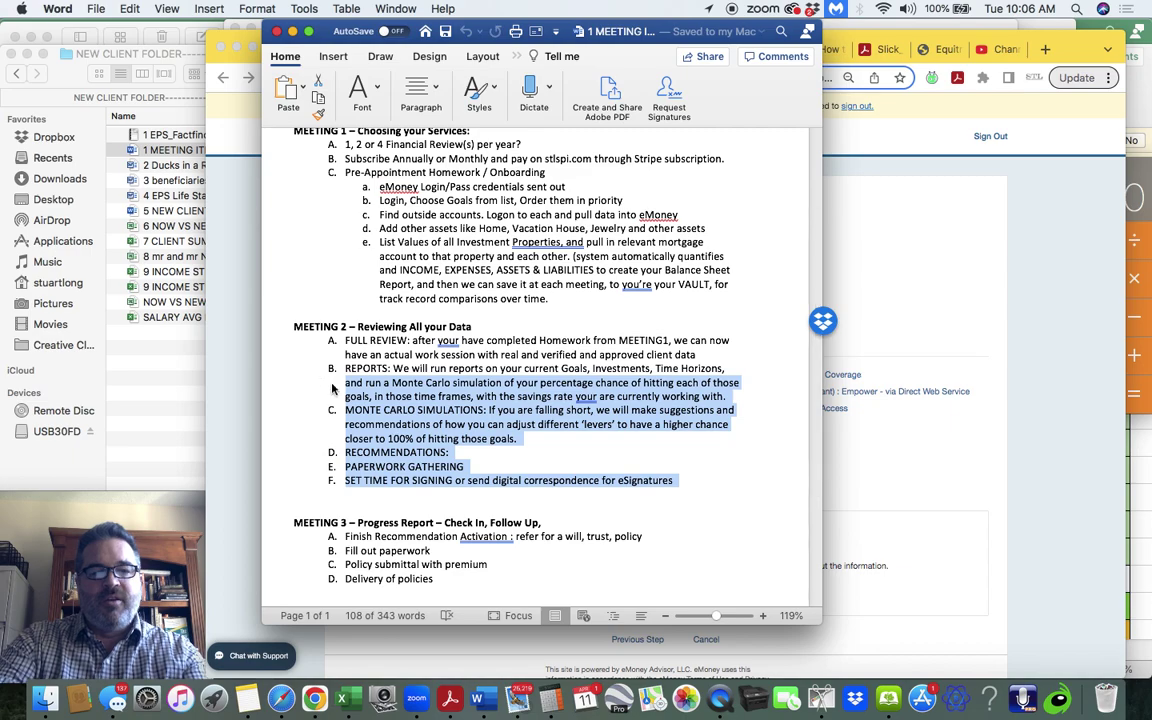
{"action": "left_click", "coordinate": [913, 365]}
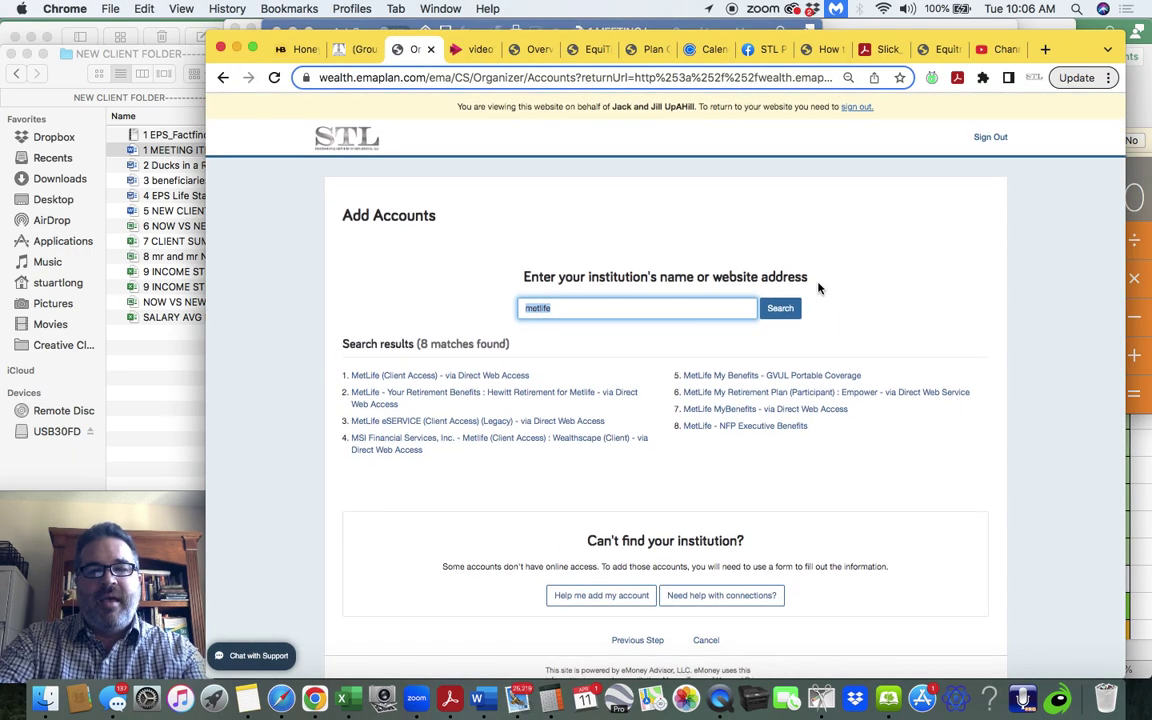
- On the STL site, scroll back to the header and choose My Custom Financial Plan under Services
{"action": "left_click", "coordinate": [345, 55]}
{"action": "scroll", "coordinate": [470, 320], "scroll_direction": "up", "scroll_amount": 15}
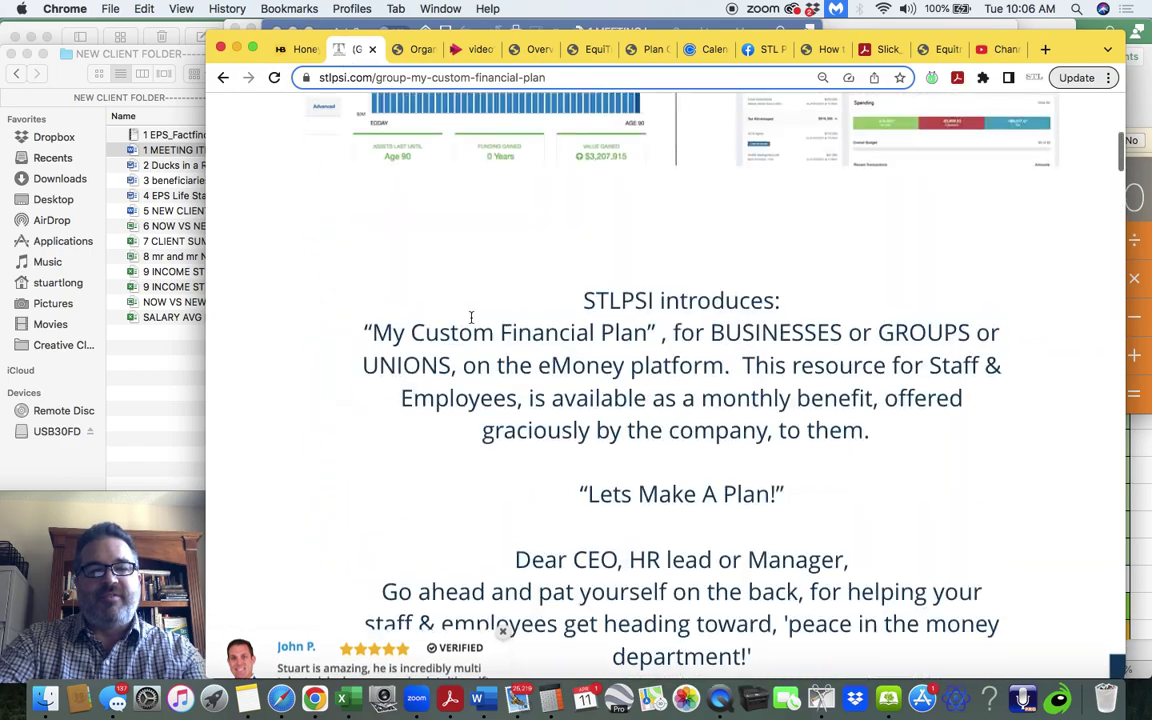
{"action": "scroll", "coordinate": [540, 385], "scroll_direction": "down", "scroll_amount": 5}
{"action": "scroll", "coordinate": [581, 397], "scroll_direction": "down", "scroll_amount": 15}
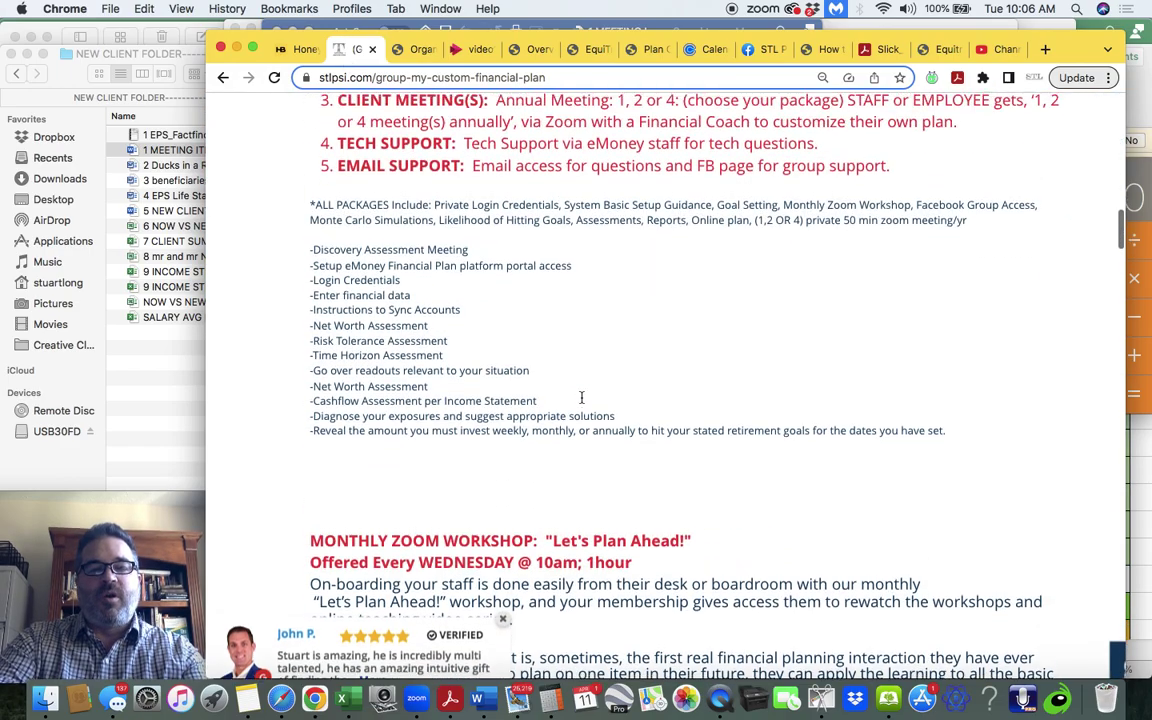
{"action": "scroll", "coordinate": [581, 397], "scroll_direction": "up", "scroll_amount": 10}
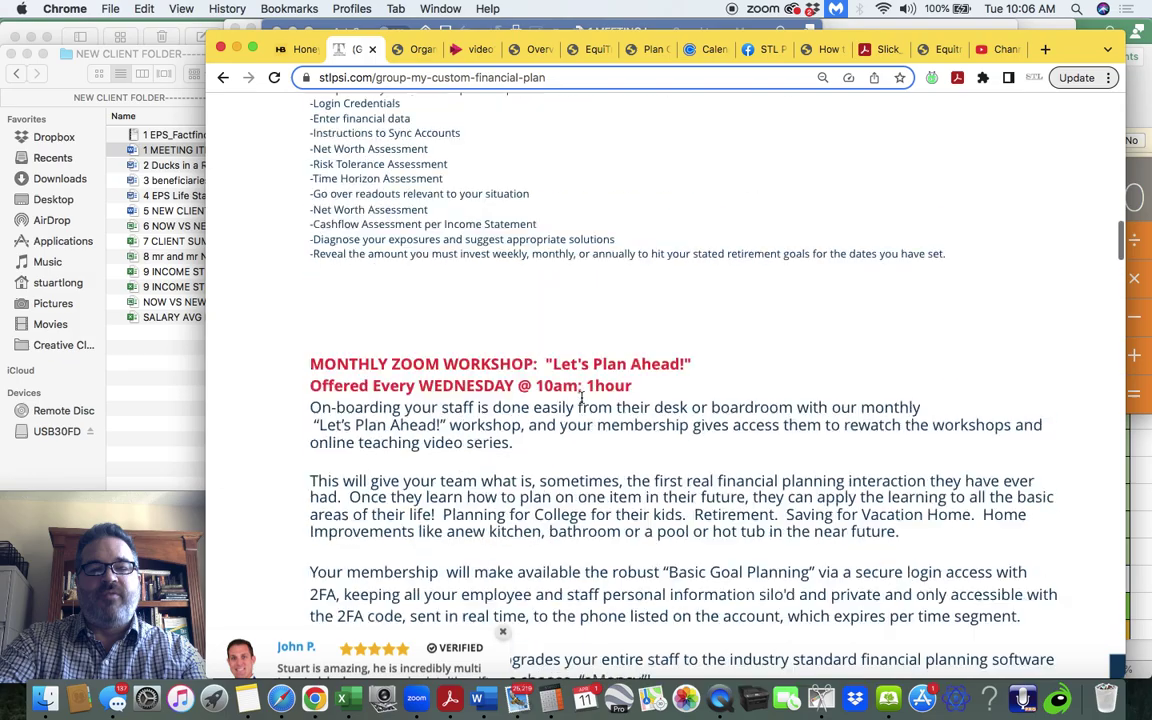
{"action": "scroll", "coordinate": [581, 403], "scroll_direction": "down", "scroll_amount": 15}
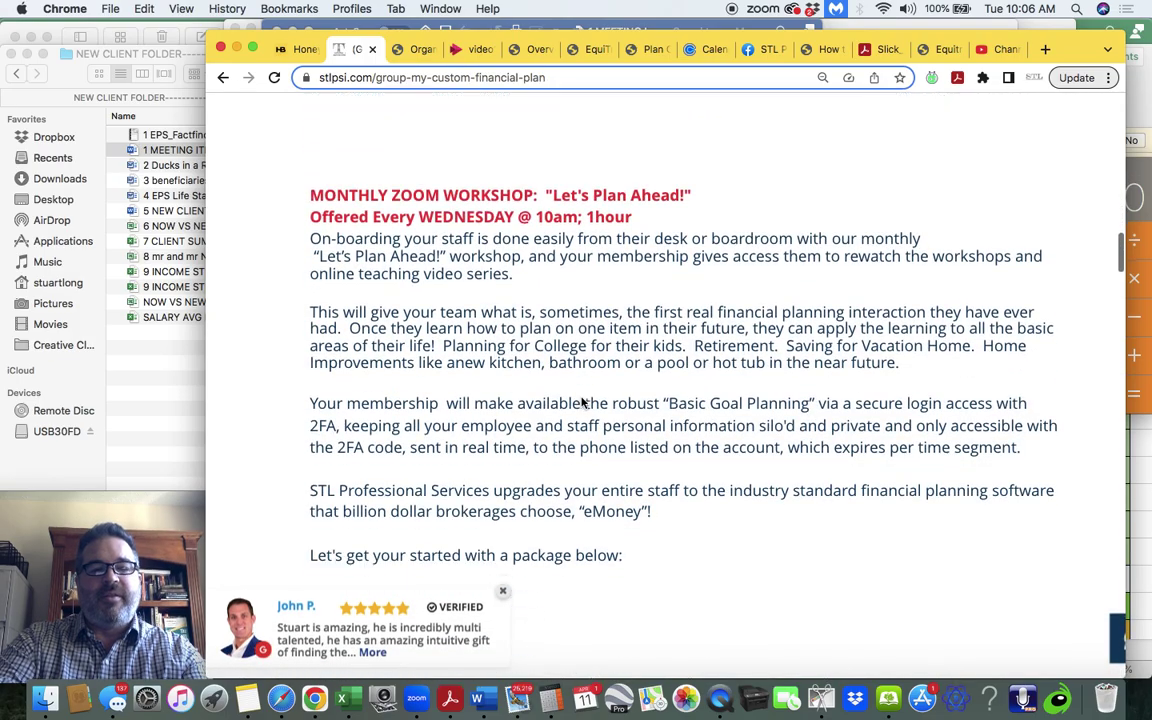
{"action": "scroll", "coordinate": [581, 402], "scroll_direction": "up", "scroll_amount": 3}
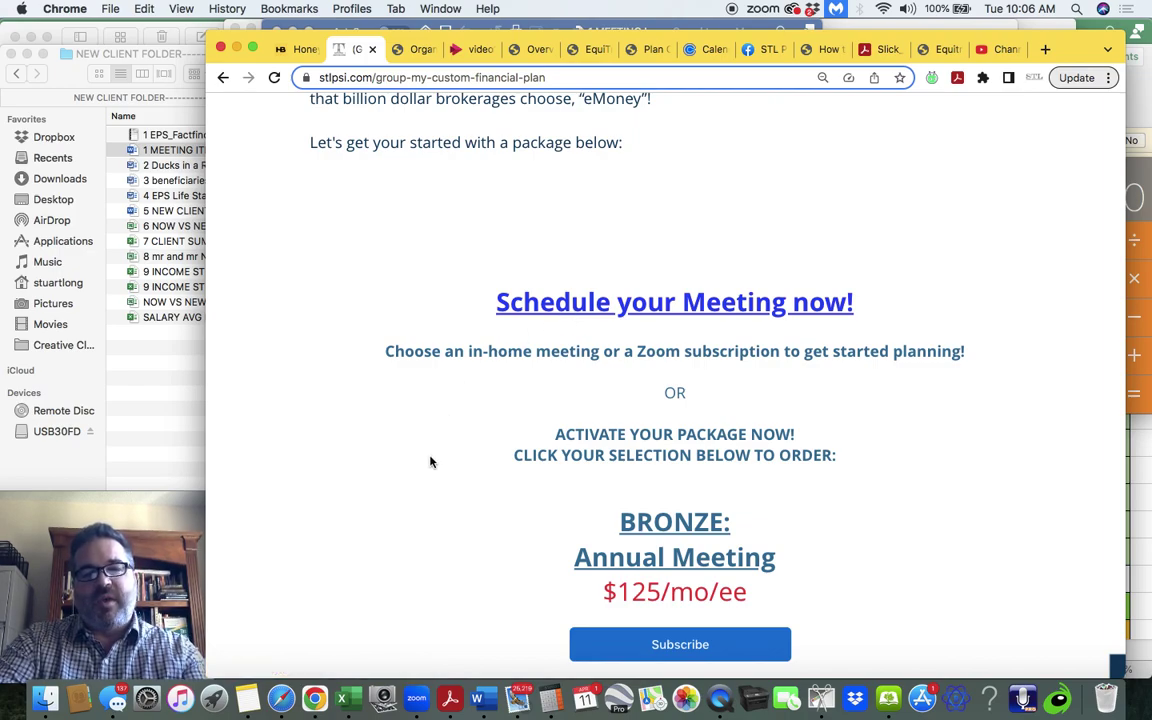
{"action": "scroll", "coordinate": [430, 461], "scroll_direction": "down", "scroll_amount": 10}
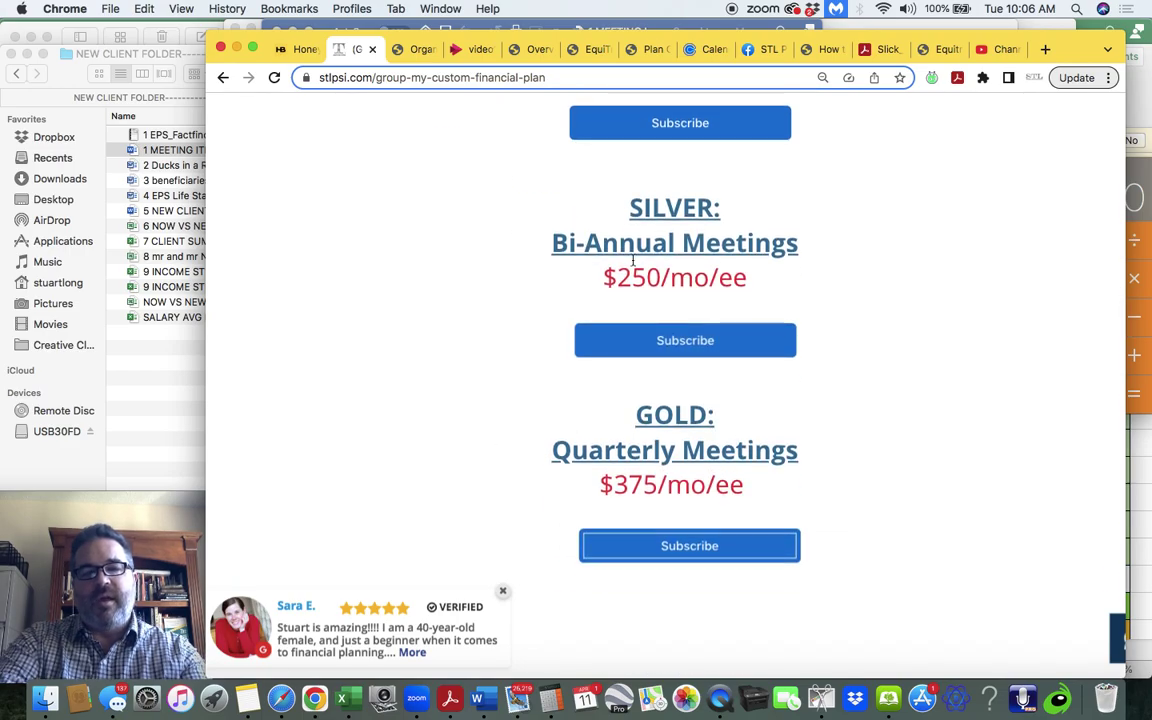
{"action": "scroll", "coordinate": [632, 260], "scroll_direction": "up", "scroll_amount": 3}
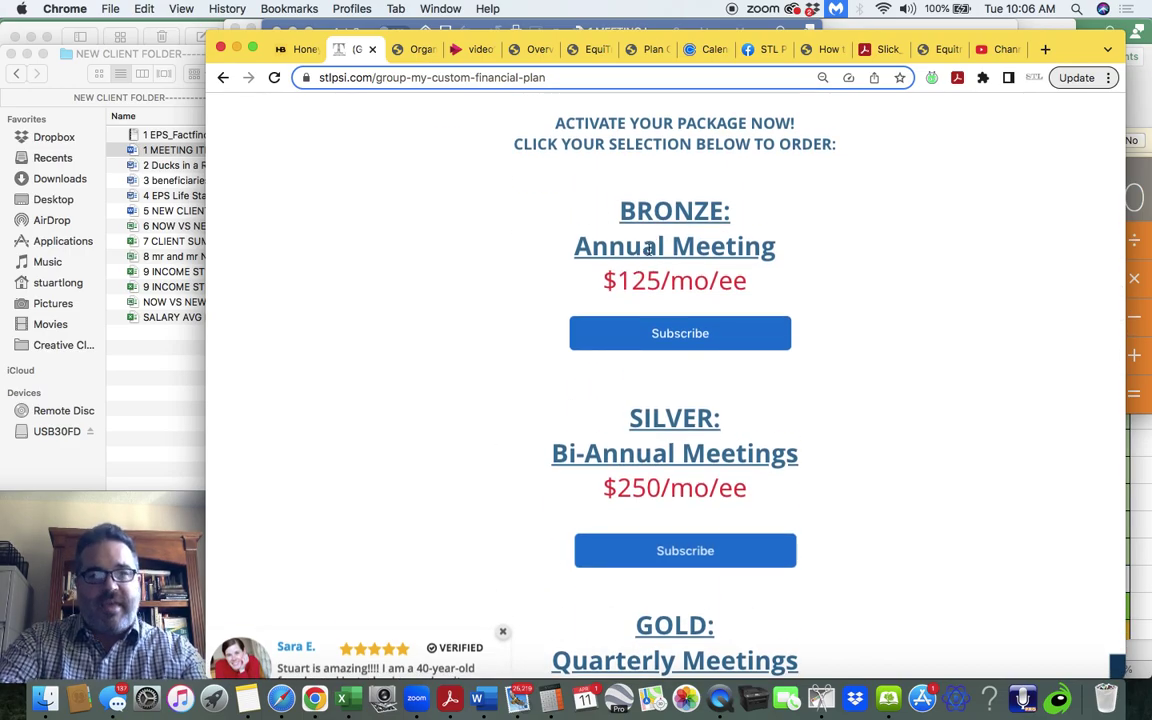
{"action": "scroll", "coordinate": [649, 249], "scroll_direction": "up", "scroll_amount": 20}
{"action": "mouse_move", "coordinate": [730, 230]}
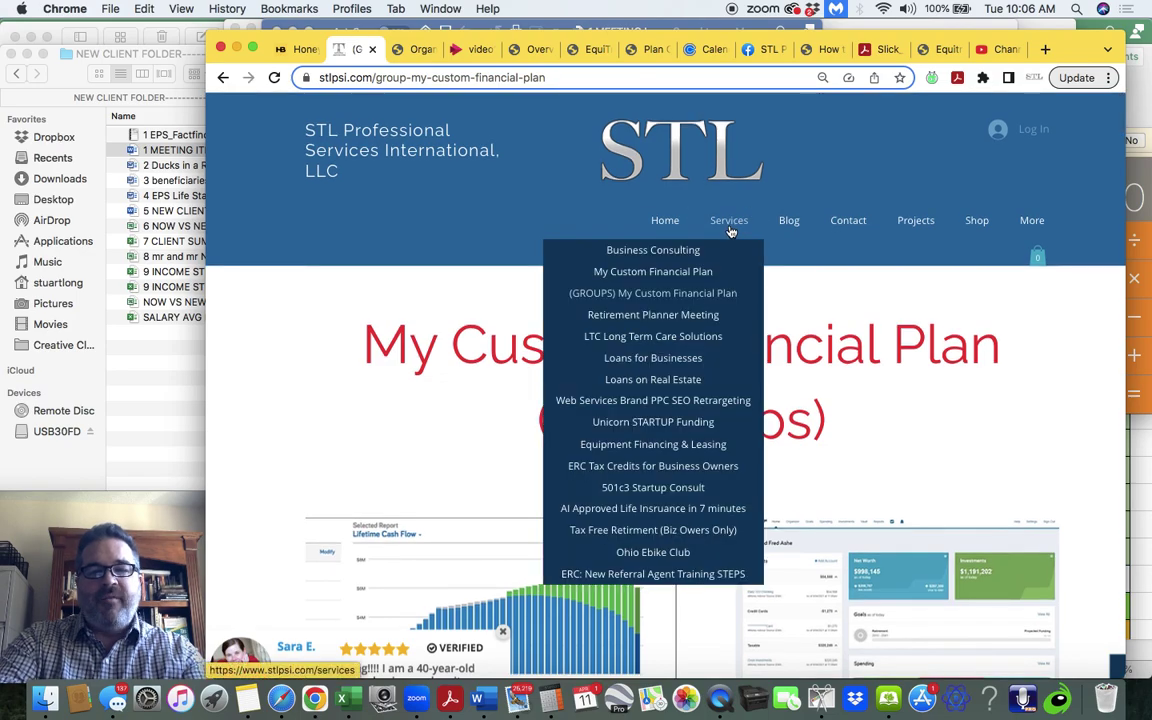
{"action": "left_click", "coordinate": [657, 273]}
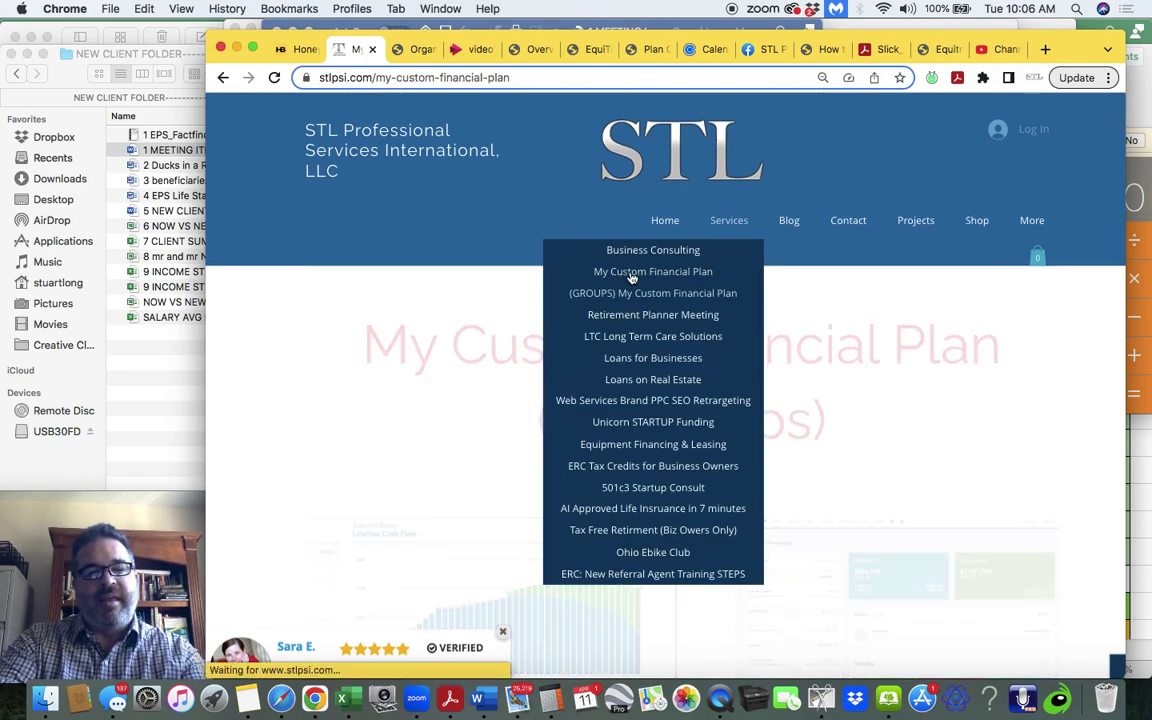
- Scroll down to the Schedule section and open the GOLD plan's Calendly booking page
{"action": "scroll", "coordinate": [353, 478], "scroll_direction": "down", "scroll_amount": 1}
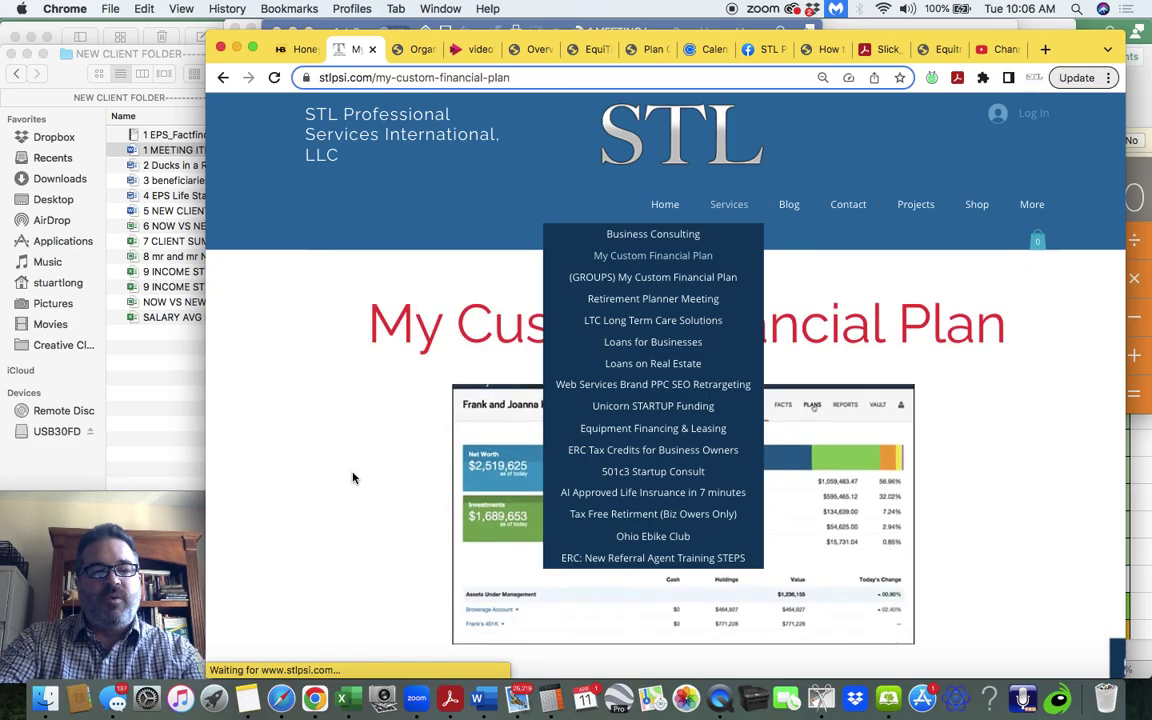
{"action": "scroll", "coordinate": [353, 478], "scroll_direction": "down", "scroll_amount": 20}
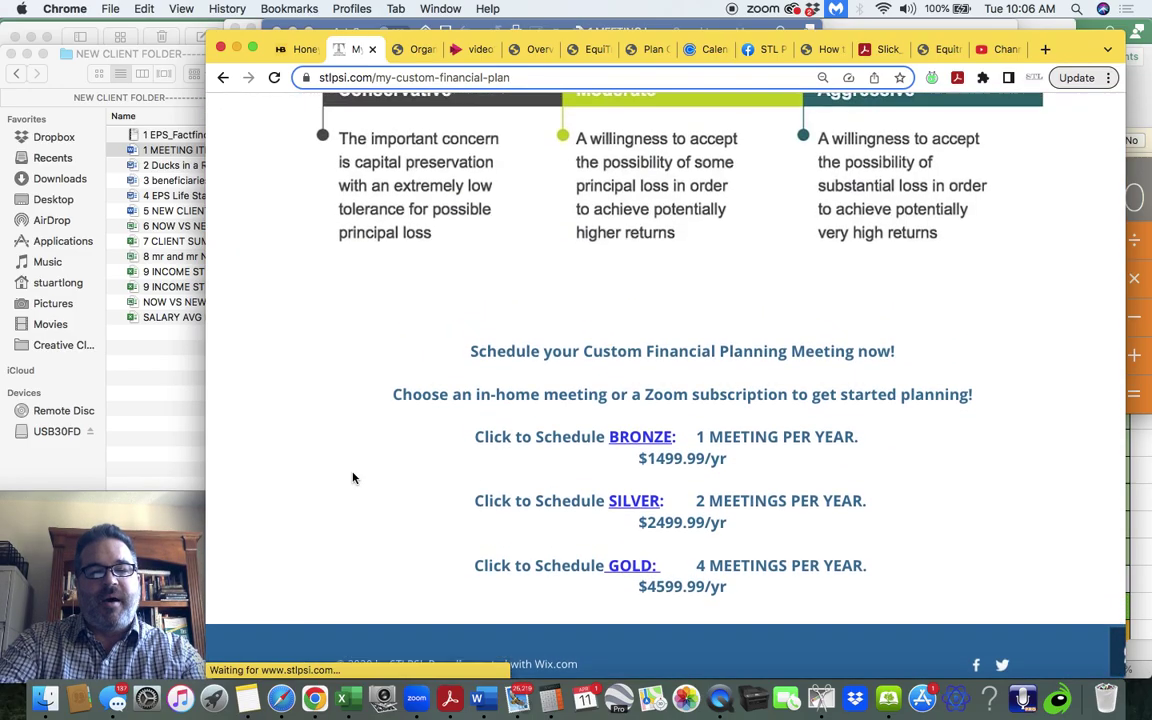
{"action": "scroll", "coordinate": [353, 478], "scroll_direction": "up", "scroll_amount": 20}
{"action": "scroll", "coordinate": [353, 478], "scroll_direction": "down", "scroll_amount": 8}
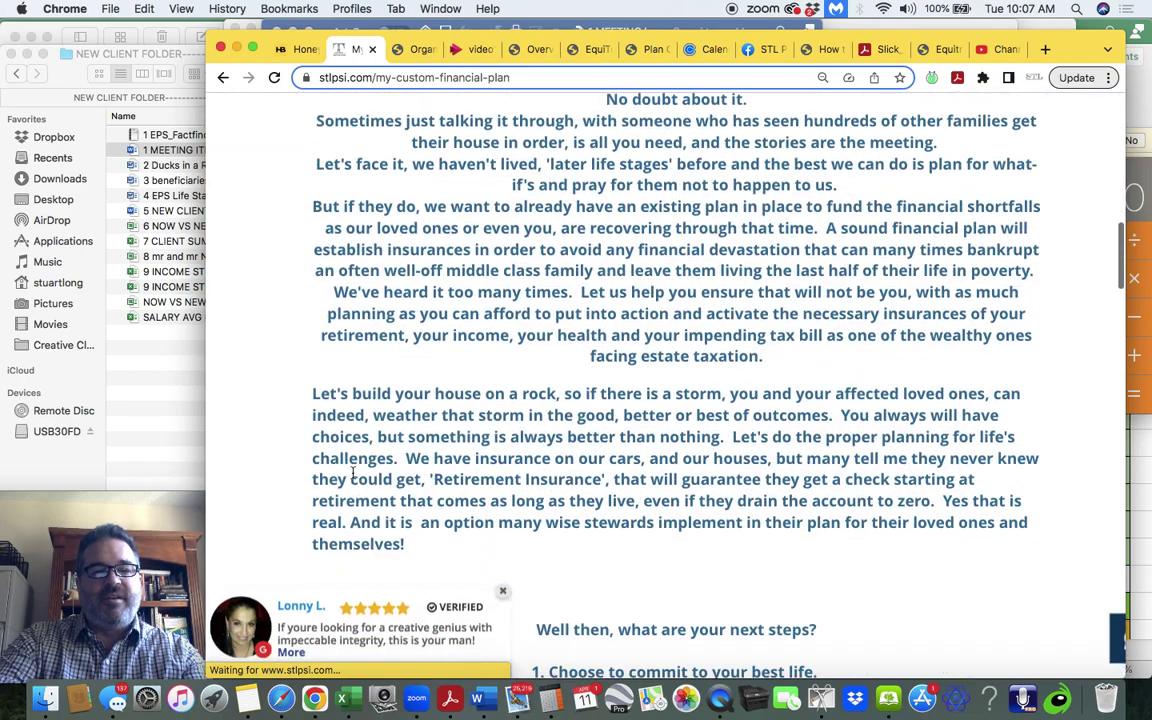
{"action": "scroll", "coordinate": [353, 478], "scroll_direction": "down", "scroll_amount": 10}
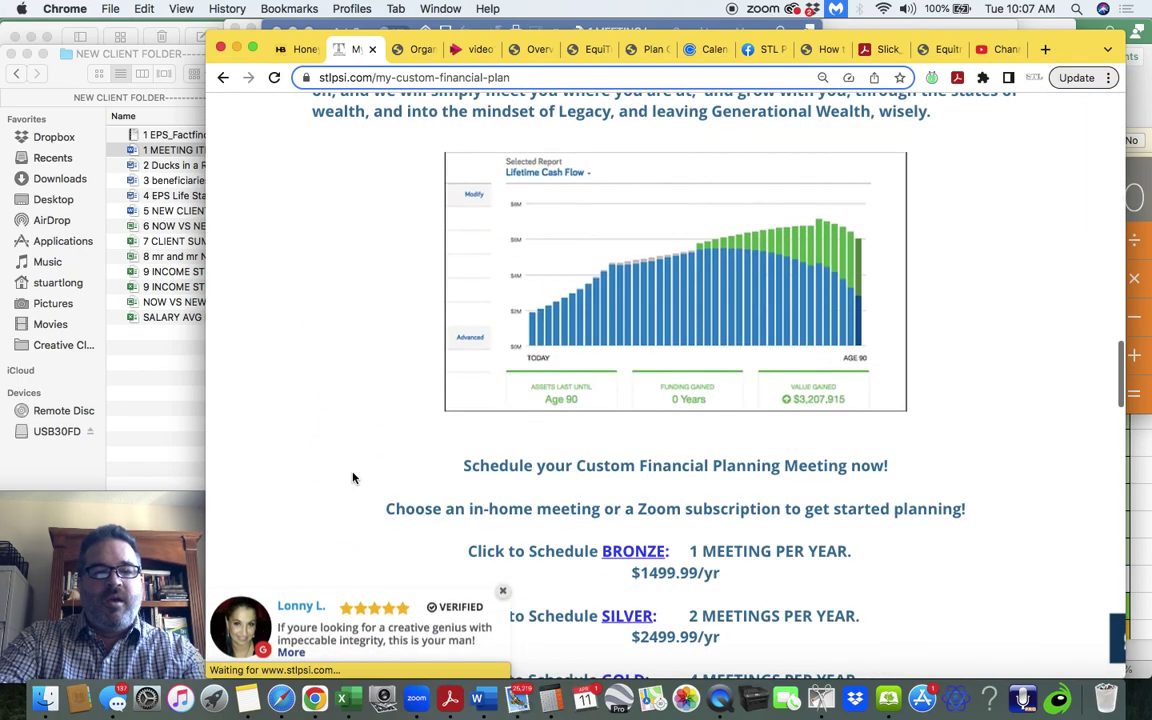
{"action": "scroll", "coordinate": [353, 478], "scroll_direction": "down", "scroll_amount": 4}
{"action": "scroll", "coordinate": [353, 478], "scroll_direction": "up", "scroll_amount": 3}
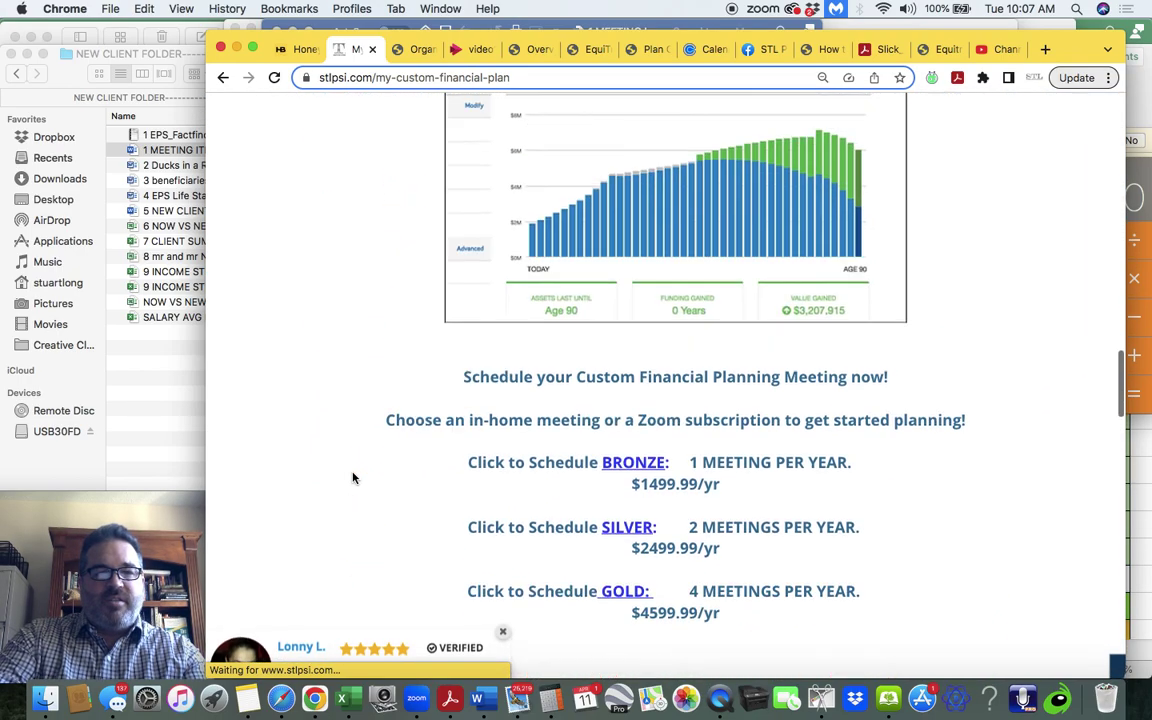
{"action": "scroll", "coordinate": [353, 478], "scroll_direction": "down", "scroll_amount": 5}
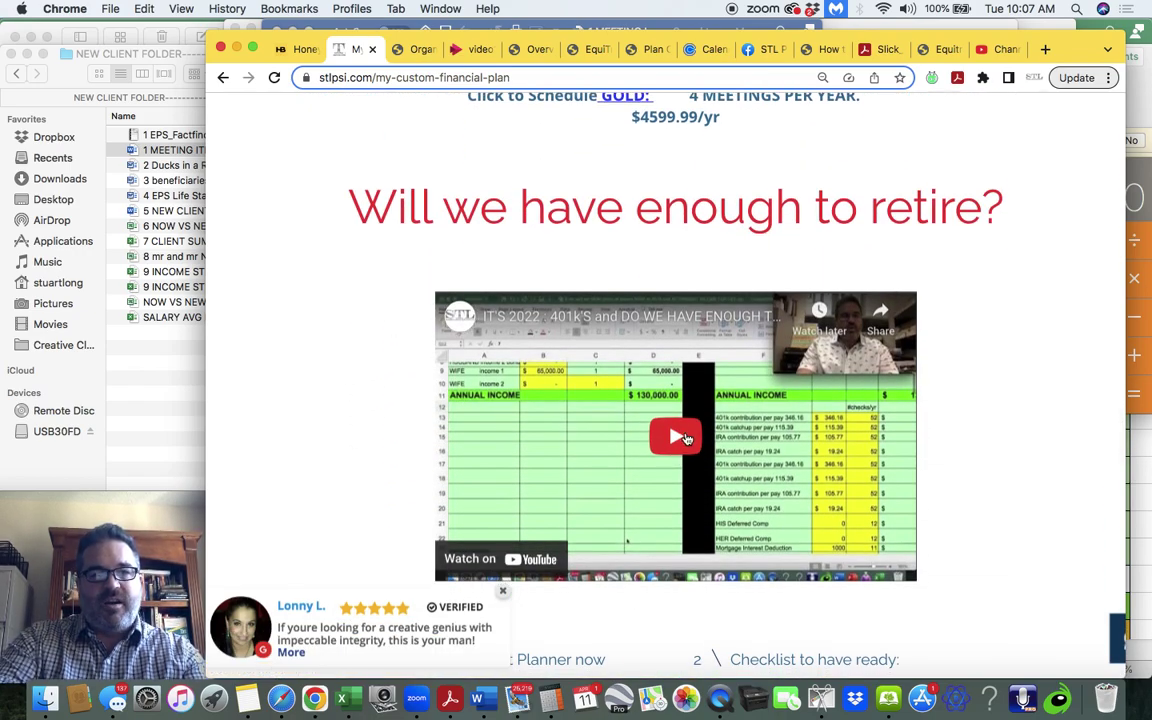
{"action": "scroll", "coordinate": [686, 438], "scroll_direction": "down", "scroll_amount": 1}
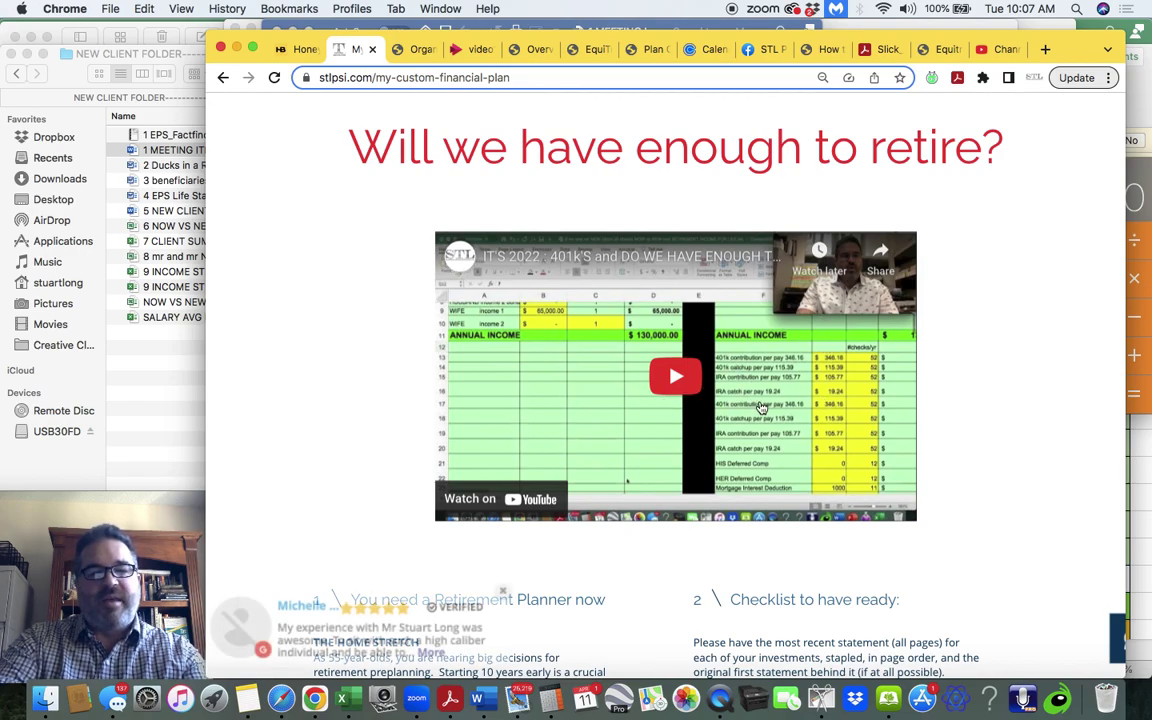
{"action": "scroll", "coordinate": [736, 455], "scroll_direction": "down", "scroll_amount": 5}
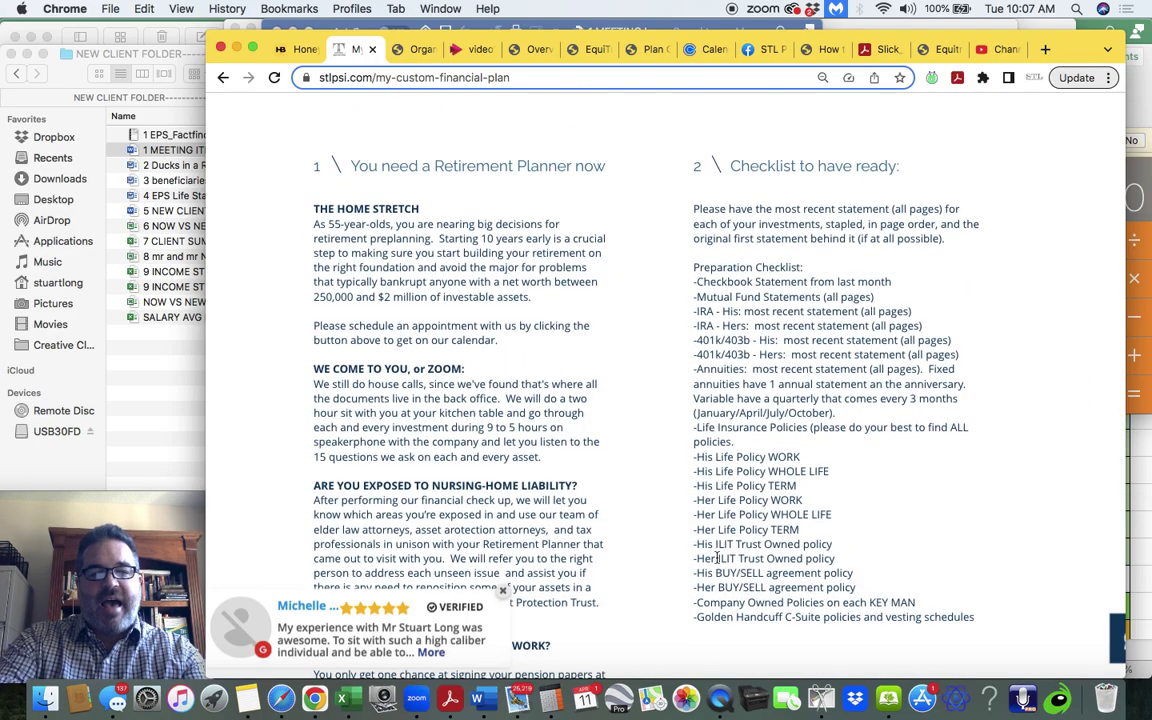
{"action": "scroll", "coordinate": [722, 603], "scroll_direction": "down", "scroll_amount": 2}
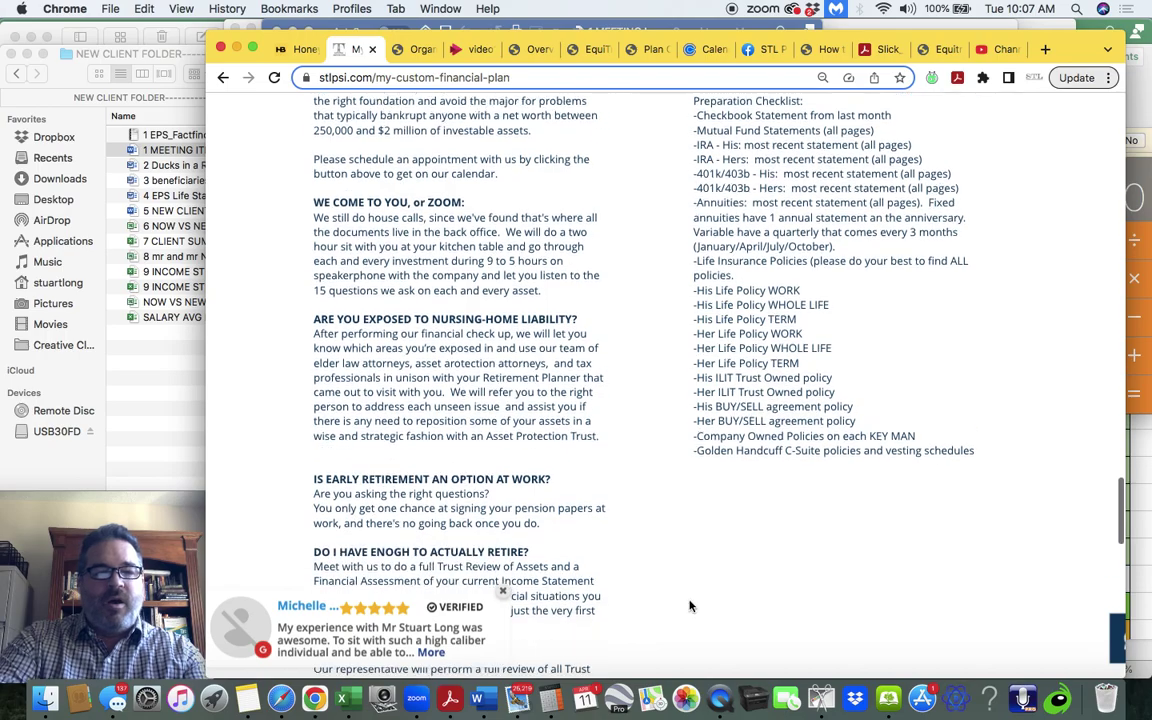
{"action": "scroll", "coordinate": [742, 381], "scroll_direction": "down", "scroll_amount": 8}
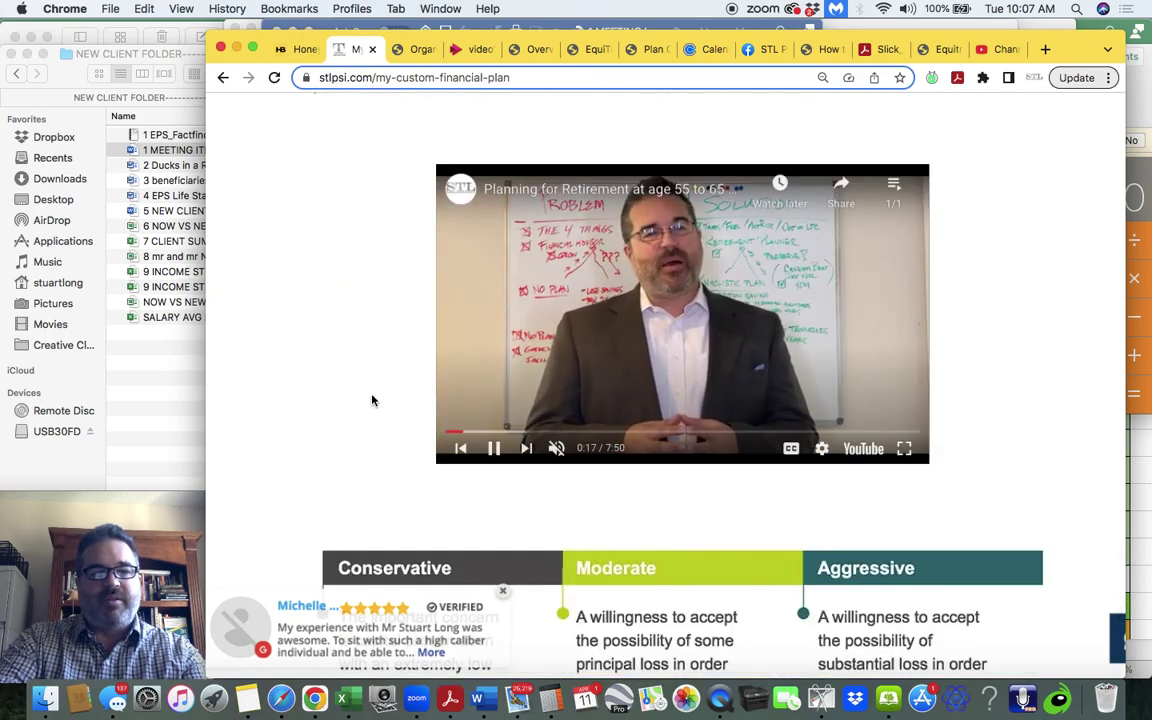
{"action": "scroll", "coordinate": [360, 417], "scroll_direction": "up", "scroll_amount": 1}
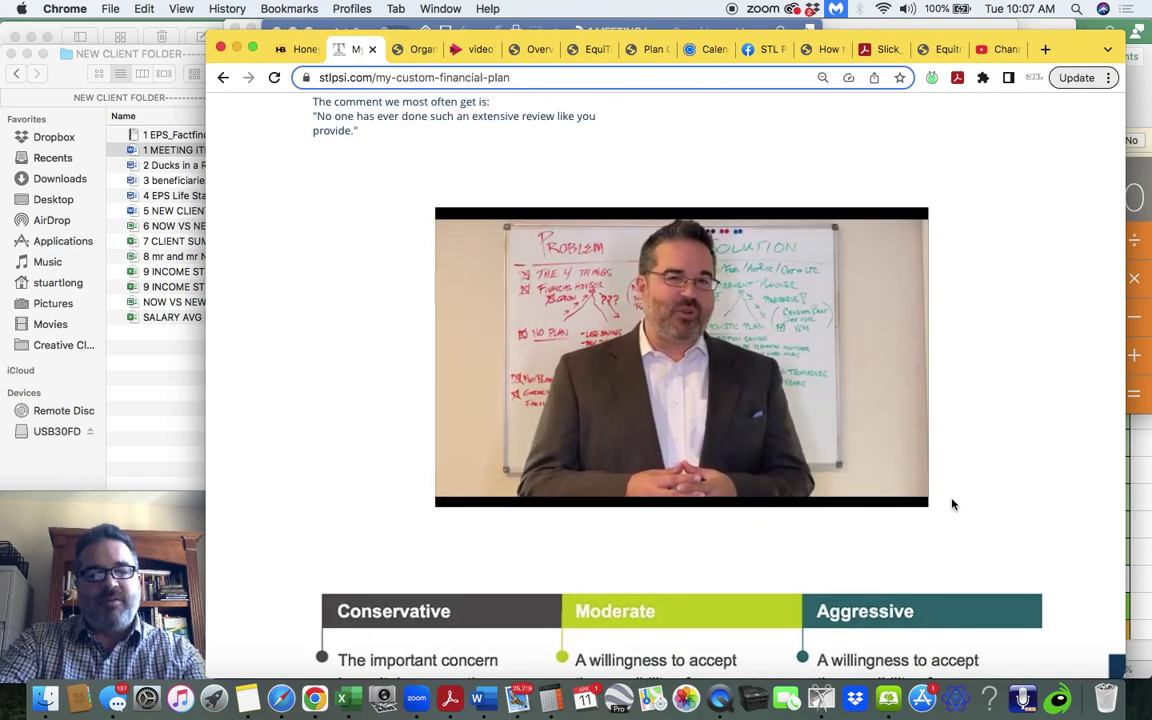
{"action": "scroll", "coordinate": [951, 503], "scroll_direction": "down", "scroll_amount": 5}
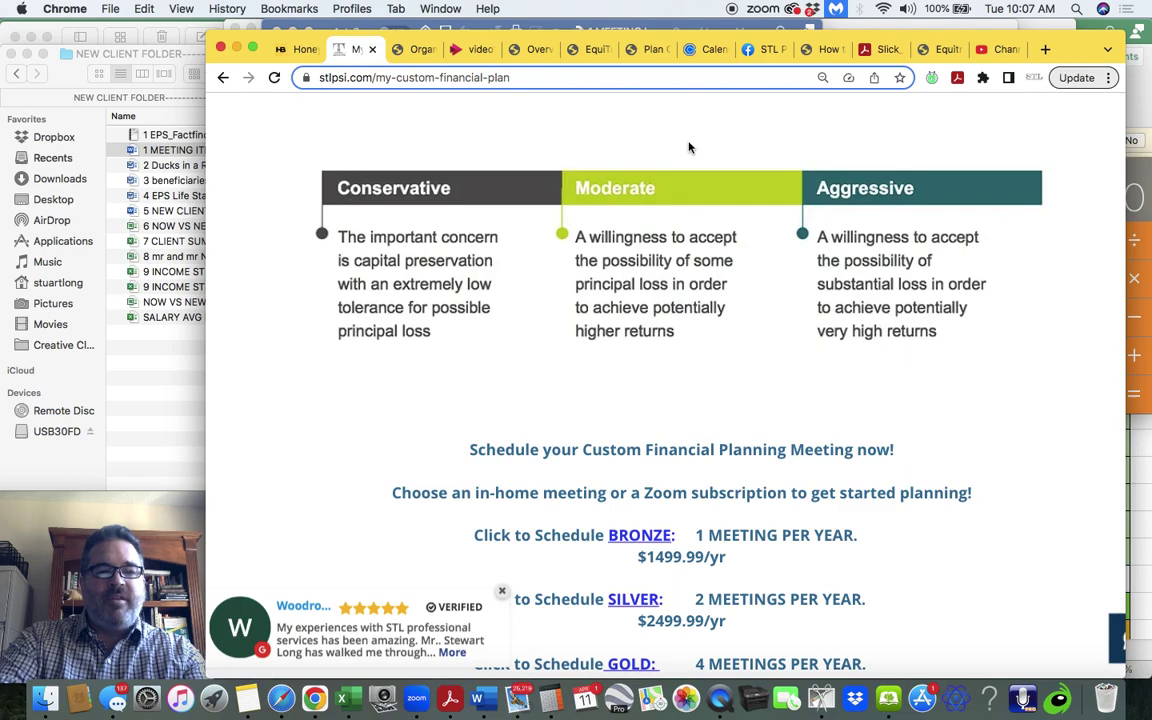
{"action": "scroll", "coordinate": [380, 205], "scroll_direction": "down", "scroll_amount": 1}
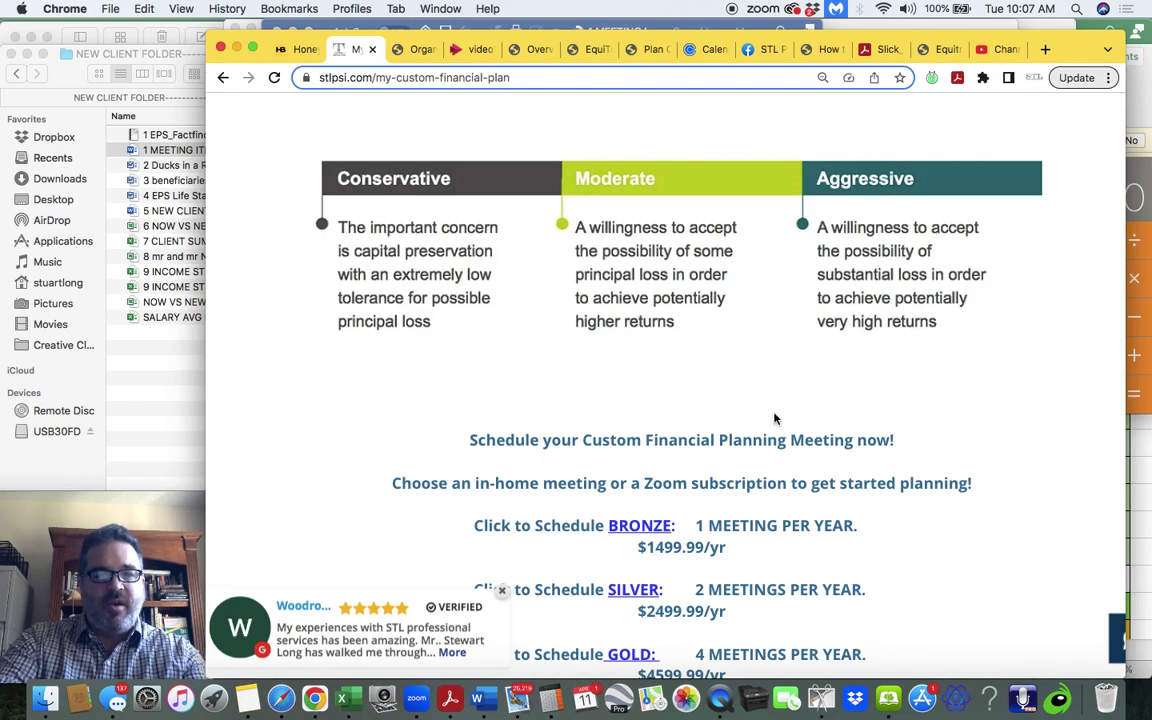
{"action": "scroll", "coordinate": [774, 417], "scroll_direction": "down", "scroll_amount": 2}
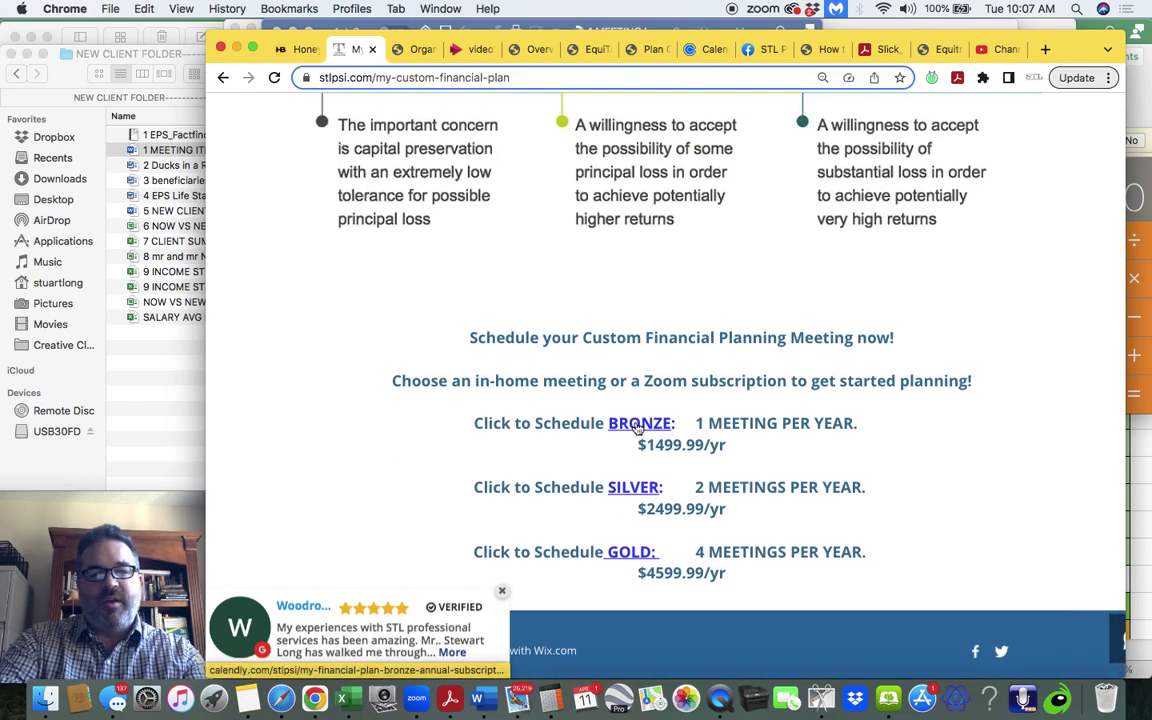
{"action": "left_click", "coordinate": [630, 558]}
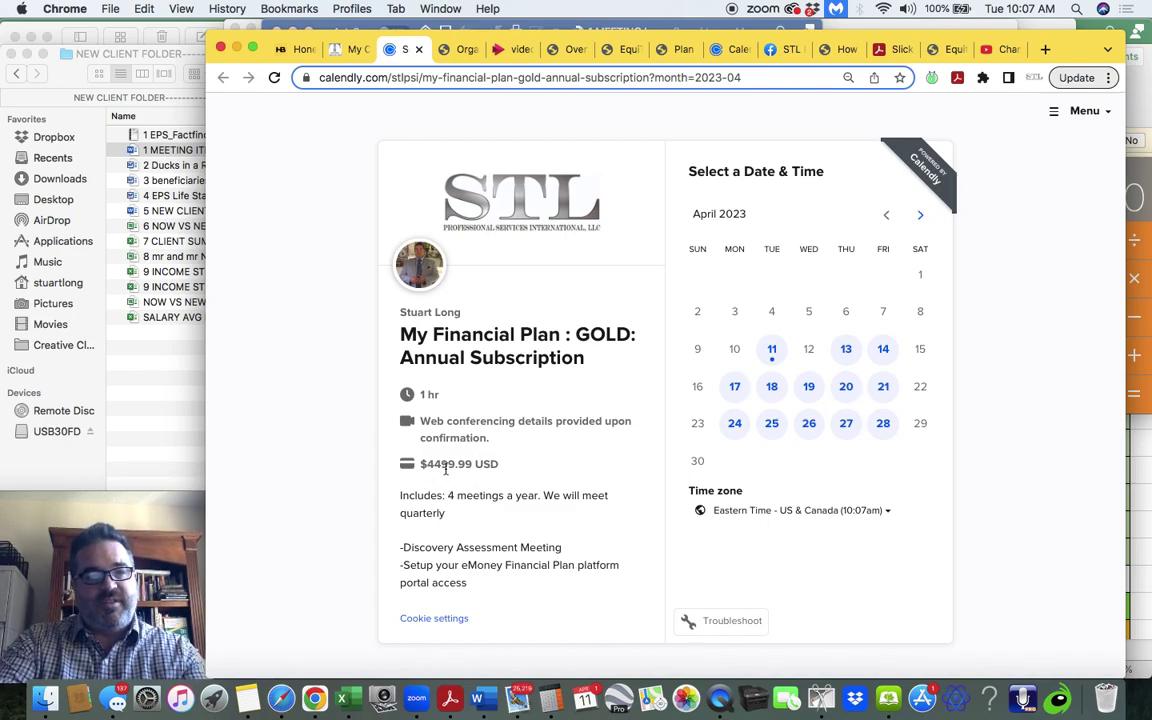
- Book the GOLD plan for Friday April 28 at 12:15pm and continue to the details form
{"action": "left_click", "coordinate": [885, 430]}
{"action": "left_click", "coordinate": [935, 440]}
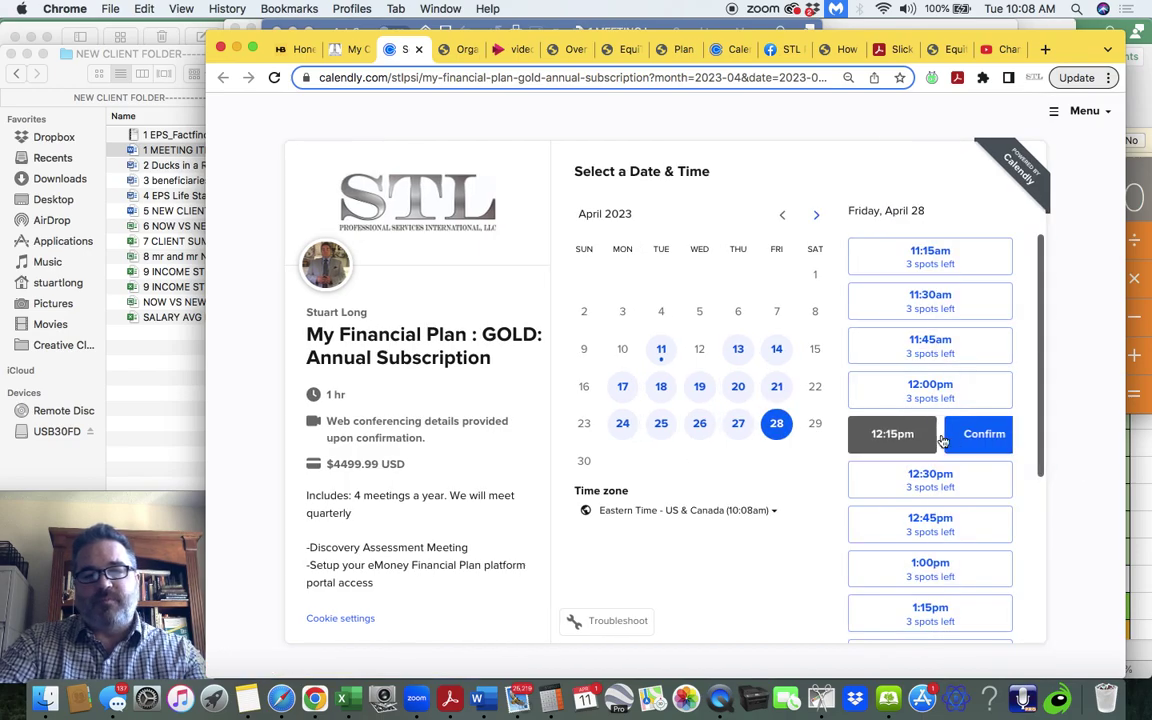
{"action": "left_click", "coordinate": [966, 433]}
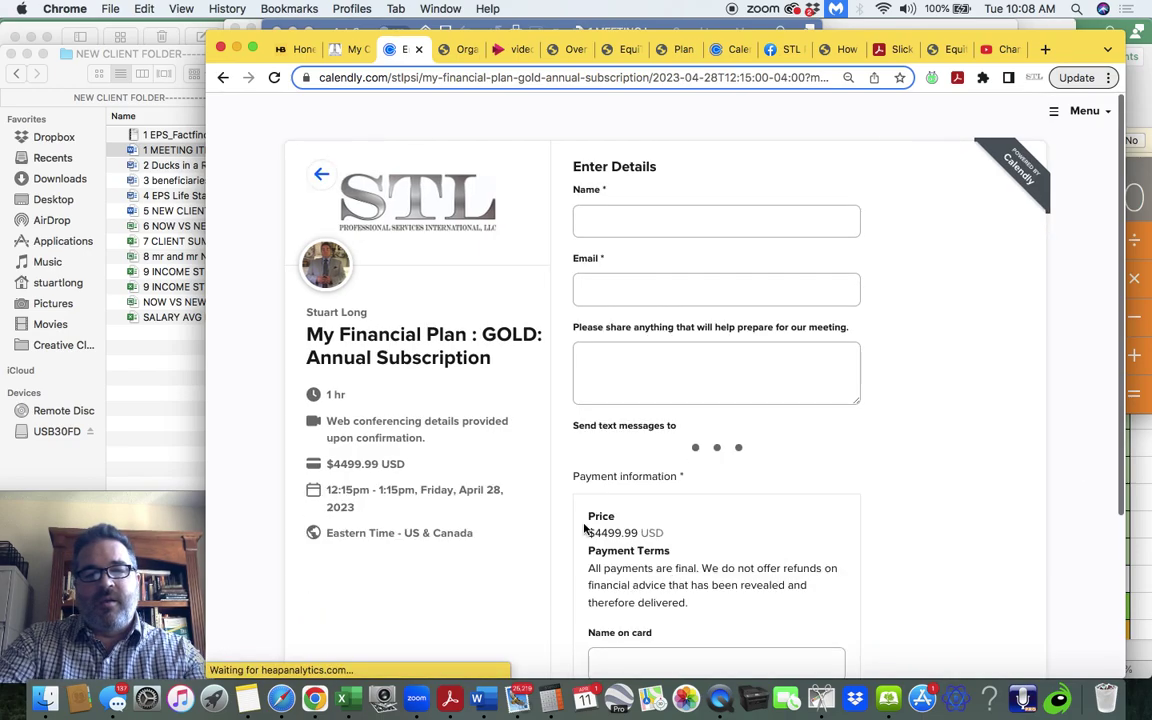
{"action": "scroll", "coordinate": [612, 450], "scroll_direction": "down", "scroll_amount": 2}
{"action": "scroll", "coordinate": [612, 450], "scroll_direction": "up", "scroll_amount": 2}
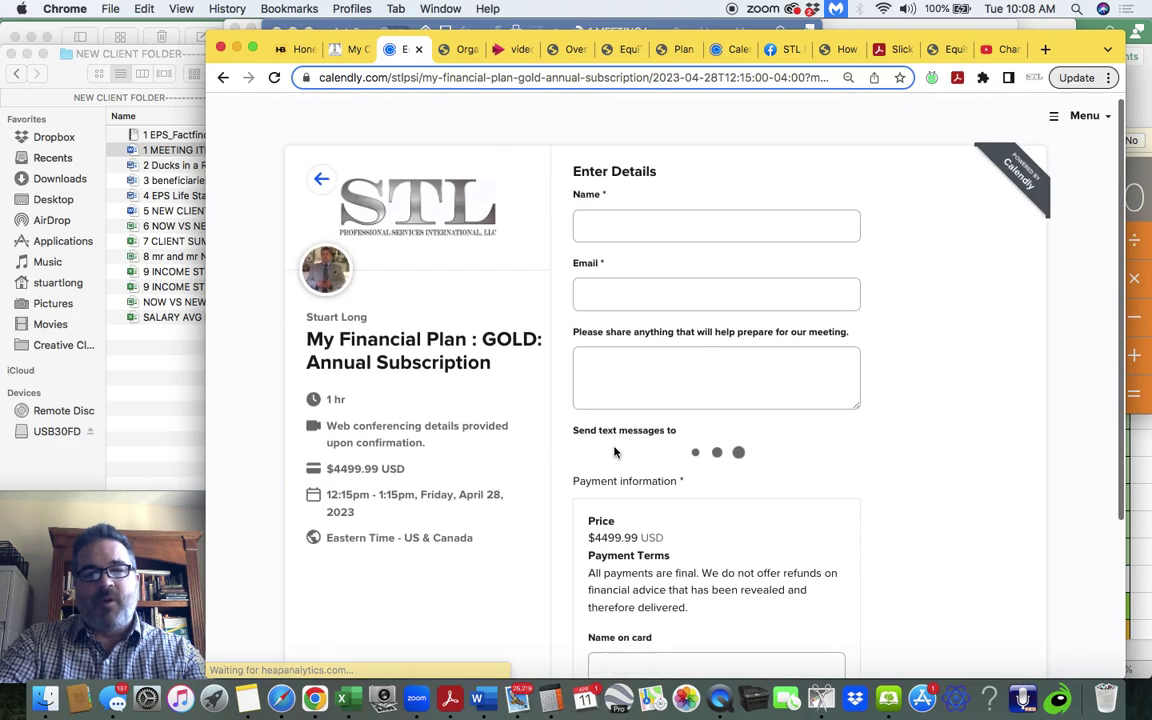
- Return to STL's My Custom Financial Plan page
{"action": "left_click", "coordinate": [348, 56]}
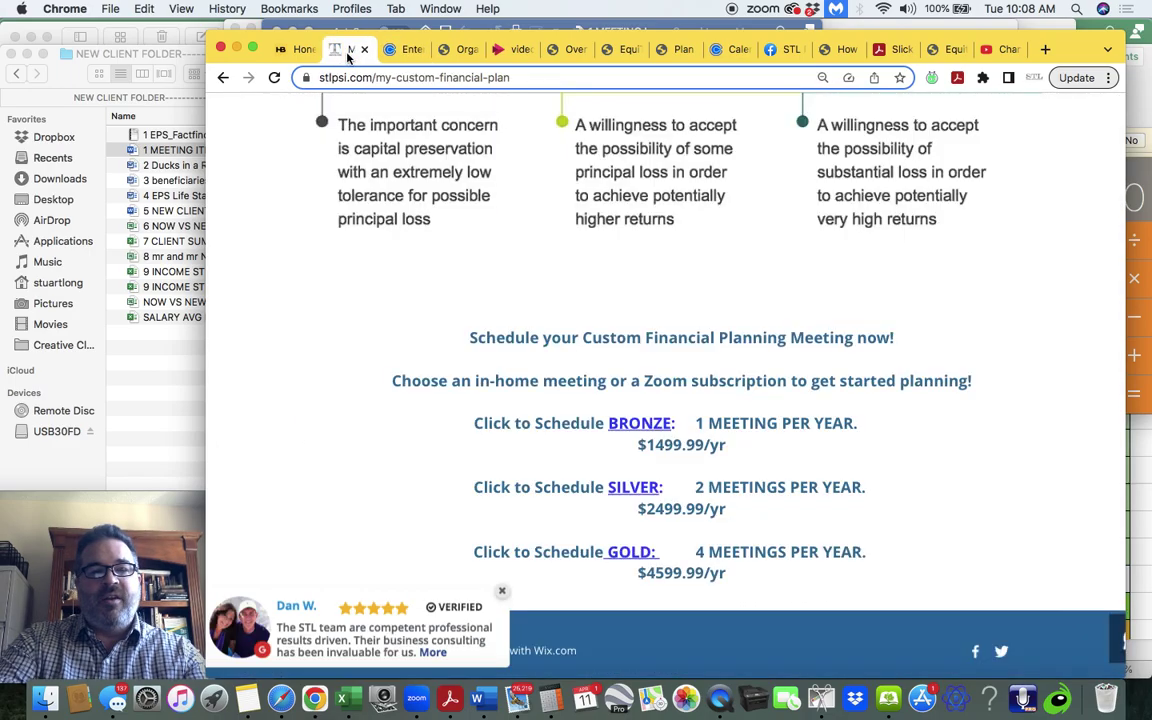
{"action": "scroll", "coordinate": [645, 283], "scroll_direction": "up", "scroll_amount": 20}
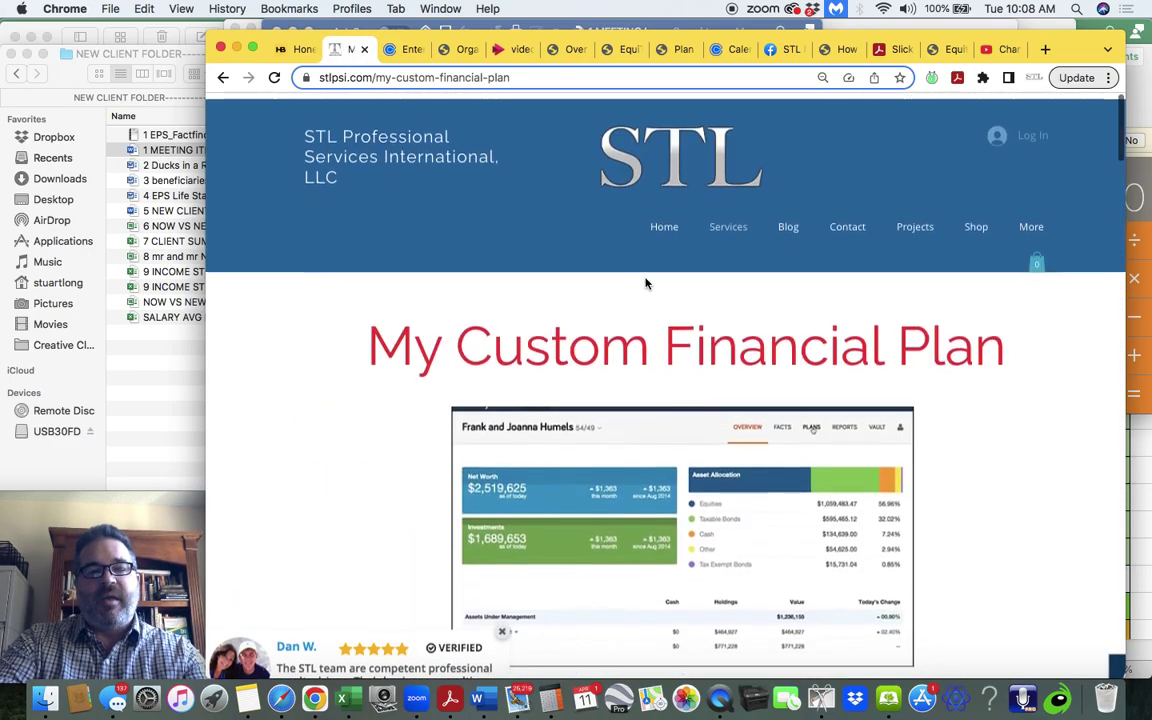
{"action": "scroll", "coordinate": [645, 283], "scroll_direction": "down", "scroll_amount": 3}
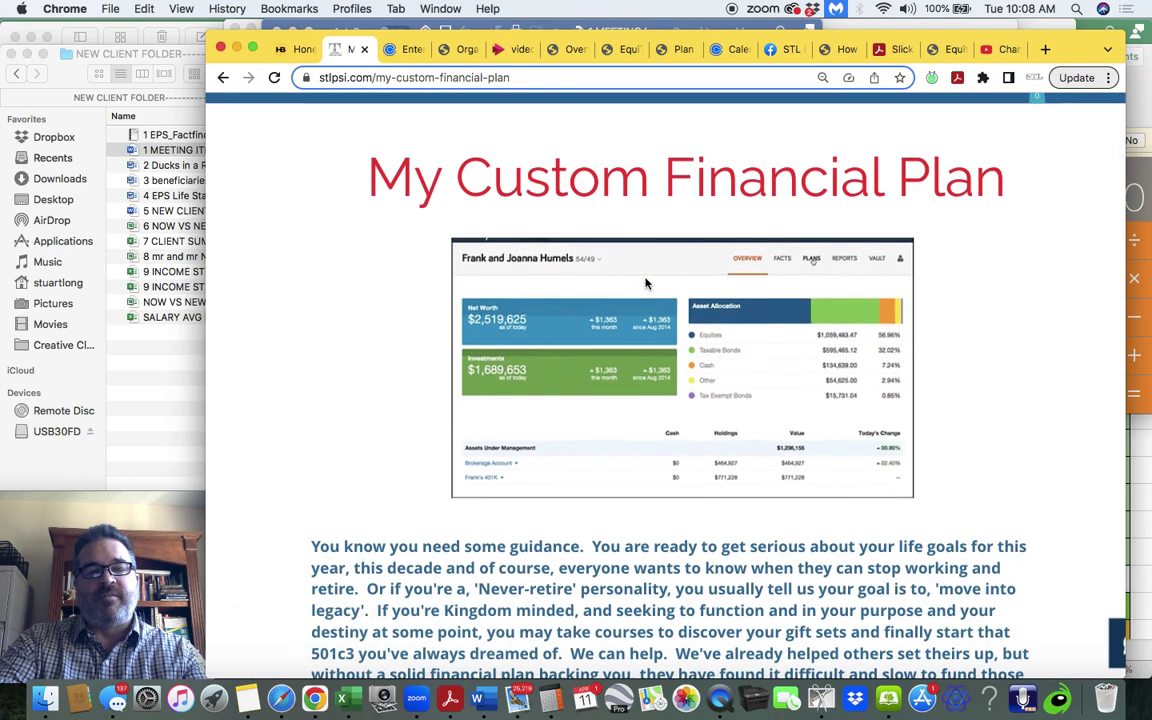